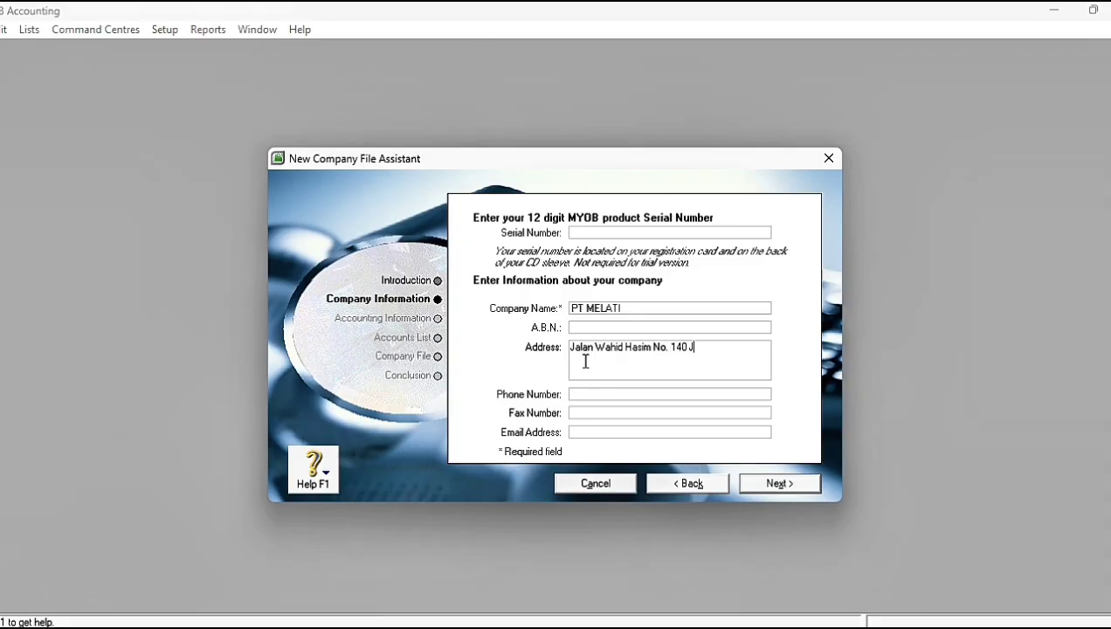
Step: Complete the company's postal address by adding the city name at its end
text(AKAR)
key(BackSpace)
key(BackSpace)
key(BackSpace)
key(BackSpace)
key(Caps_Lock)
text(akarta)
Step: Enter the company's phone number, fax number and e-mail address, and proceed to the accounting year information
click(576, 396)
click(580, 413)
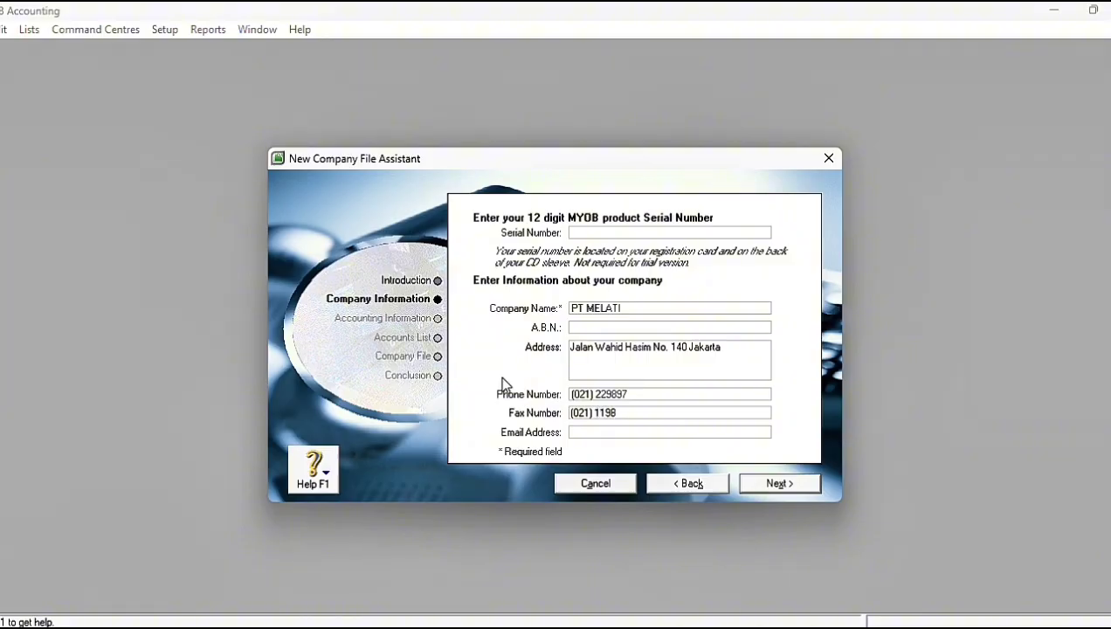
click(584, 433)
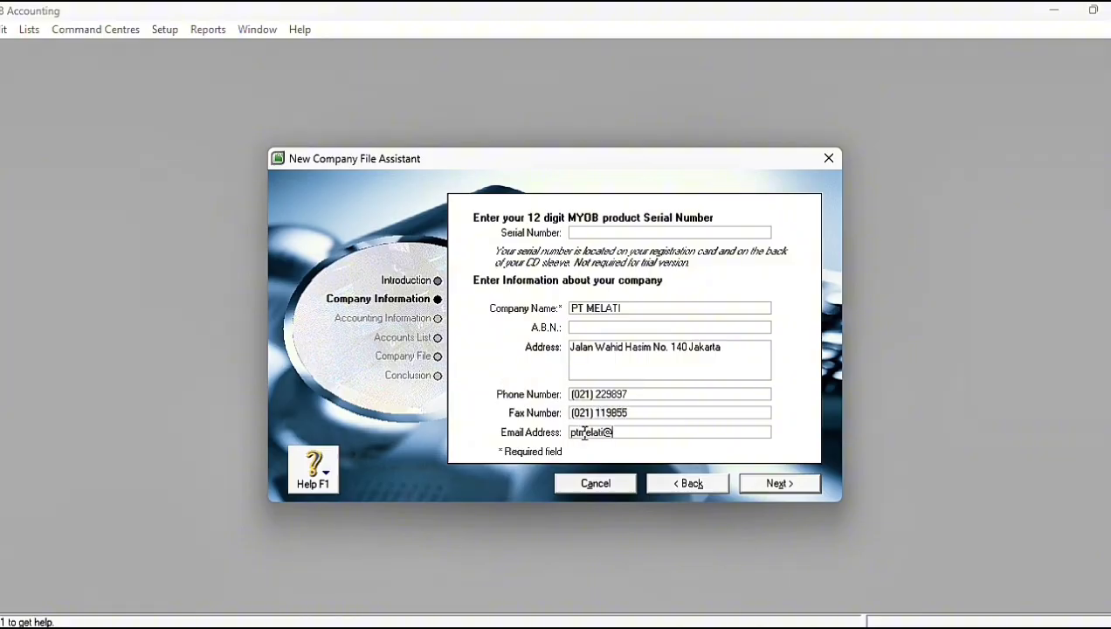
click(777, 489)
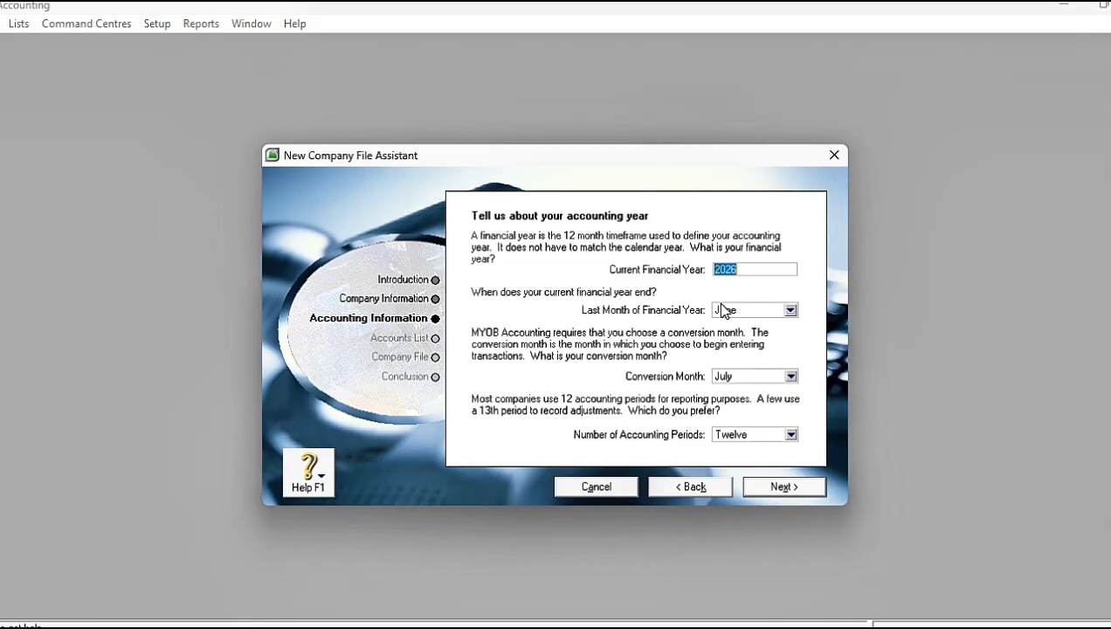
Step: Set the financial year to 2017 with December as both last month and conversion month, and confirm the accounting information
text(2017)
click(790, 311)
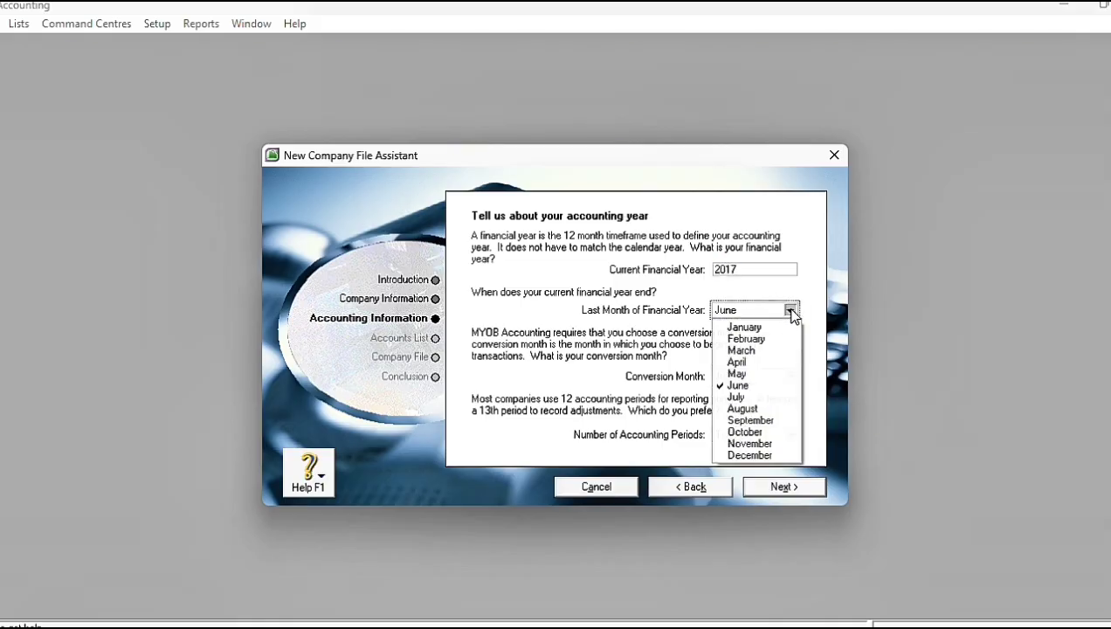
click(749, 455)
click(790, 377)
click(744, 519)
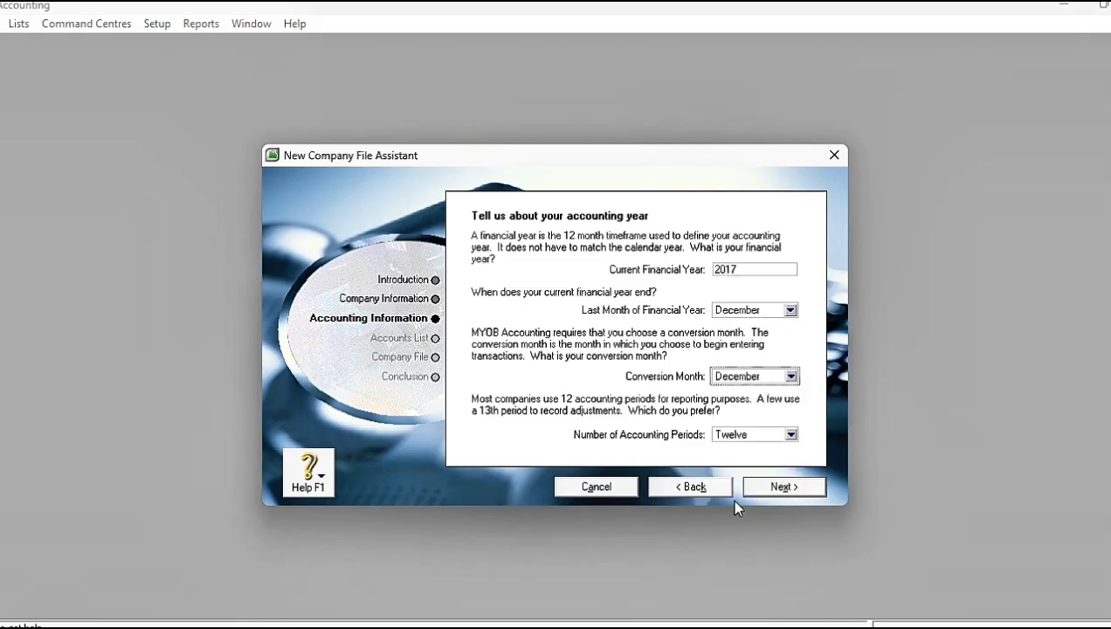
click(783, 488)
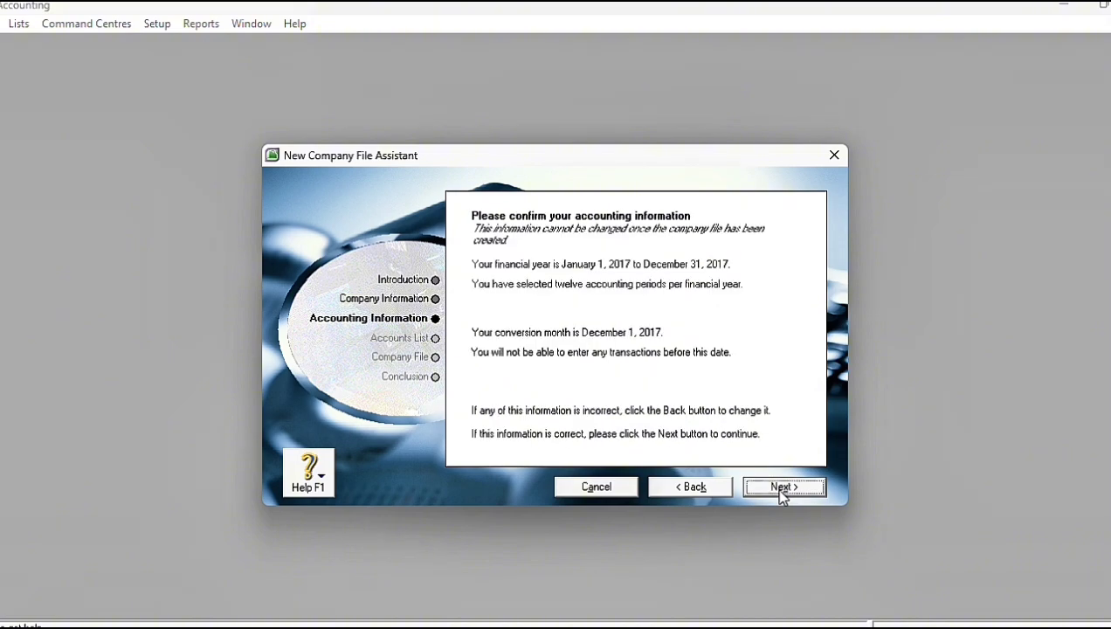
click(782, 487)
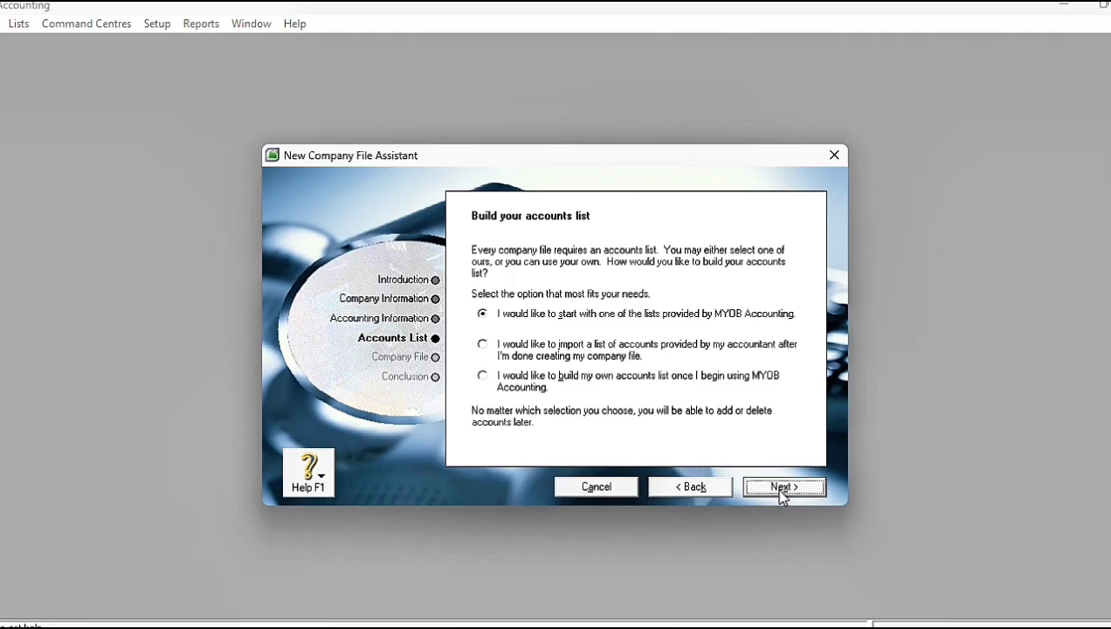
Step: Use a provided accounts list with industry classification All and business type Distributor
click(782, 487)
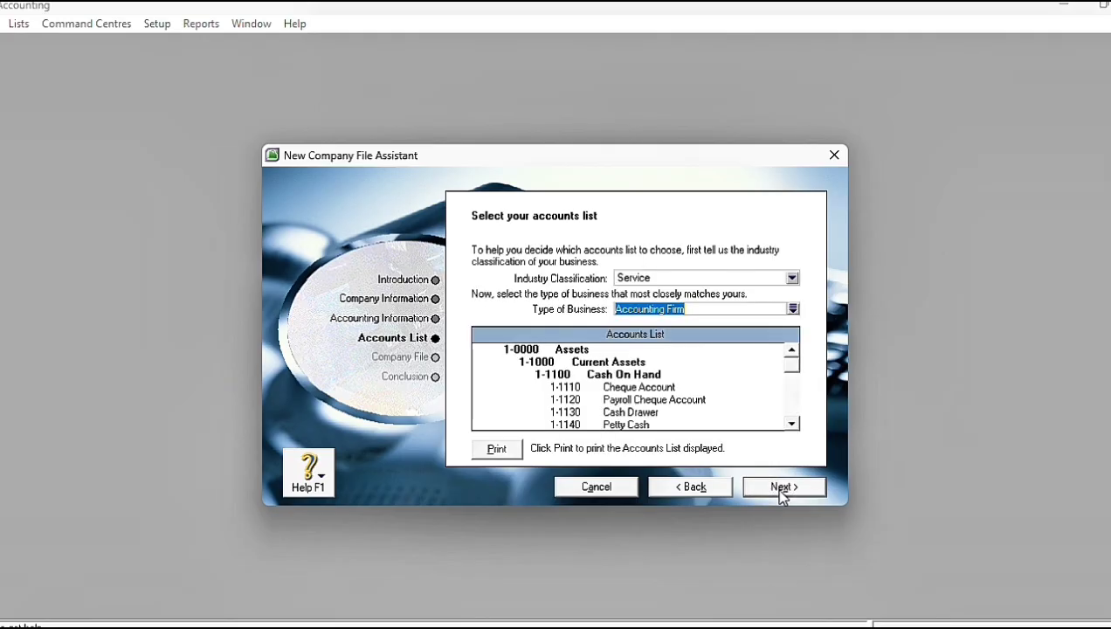
click(791, 278)
click(739, 353)
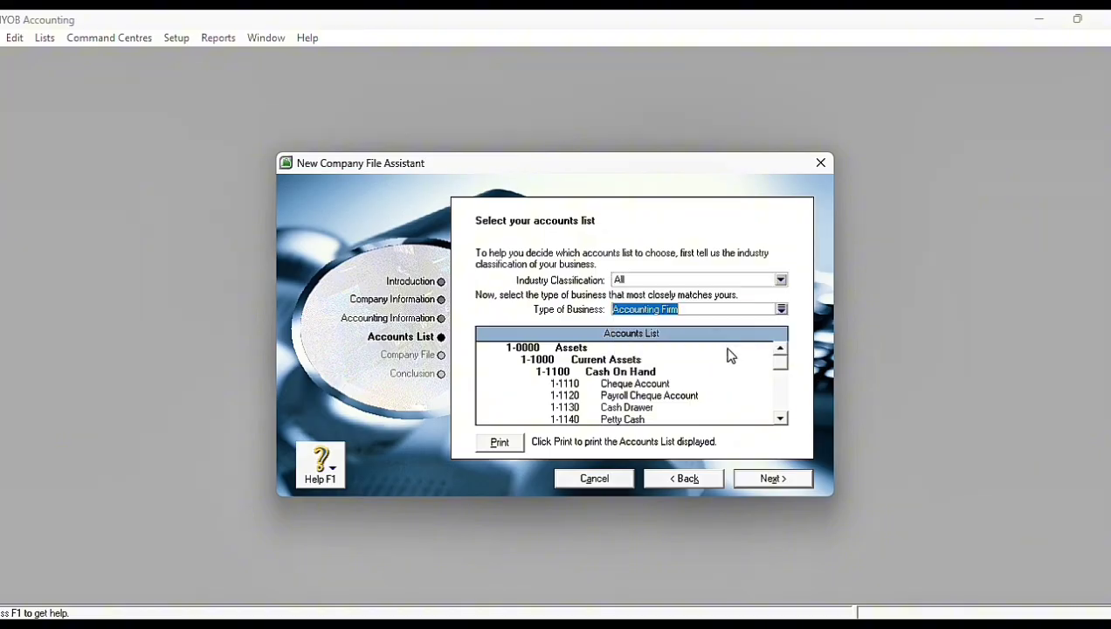
click(782, 309)
scroll(476, 371, down, 8)
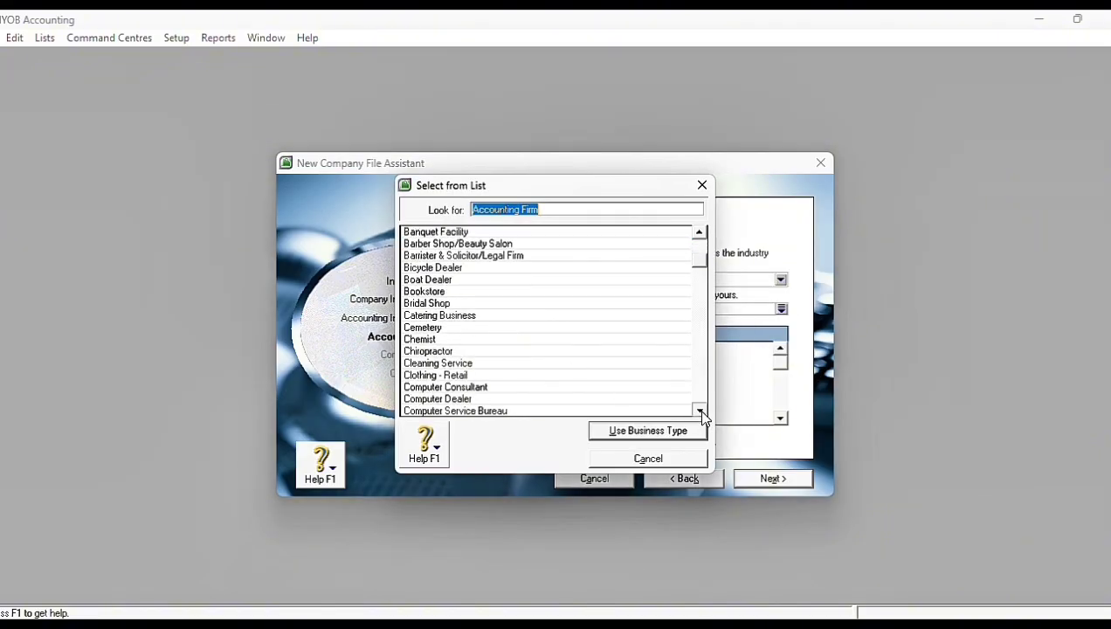
click(411, 375)
click(613, 431)
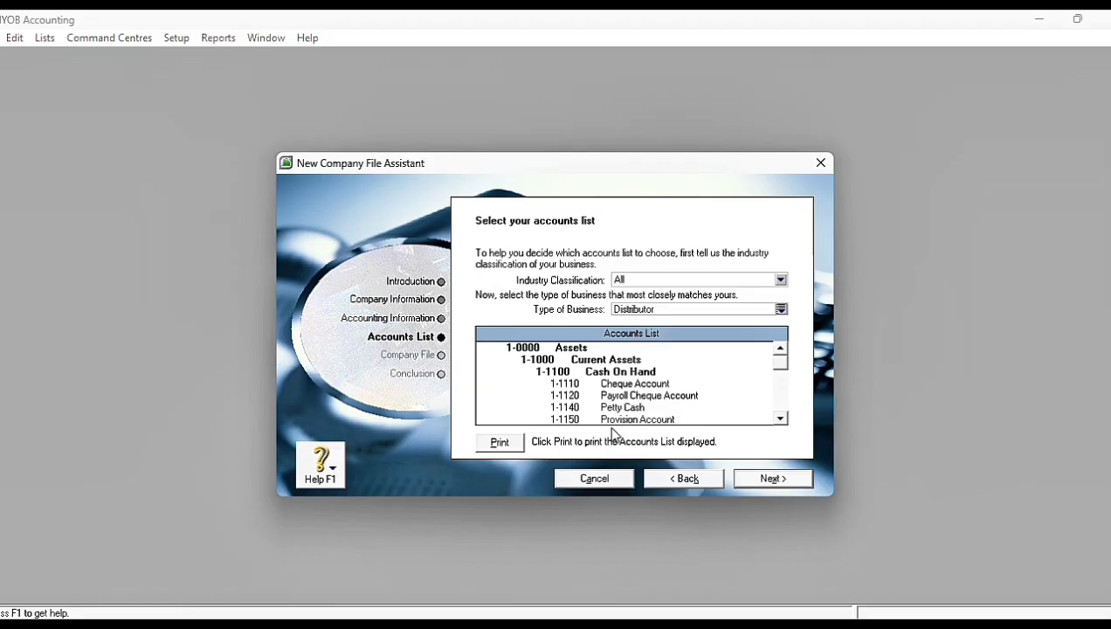
click(760, 484)
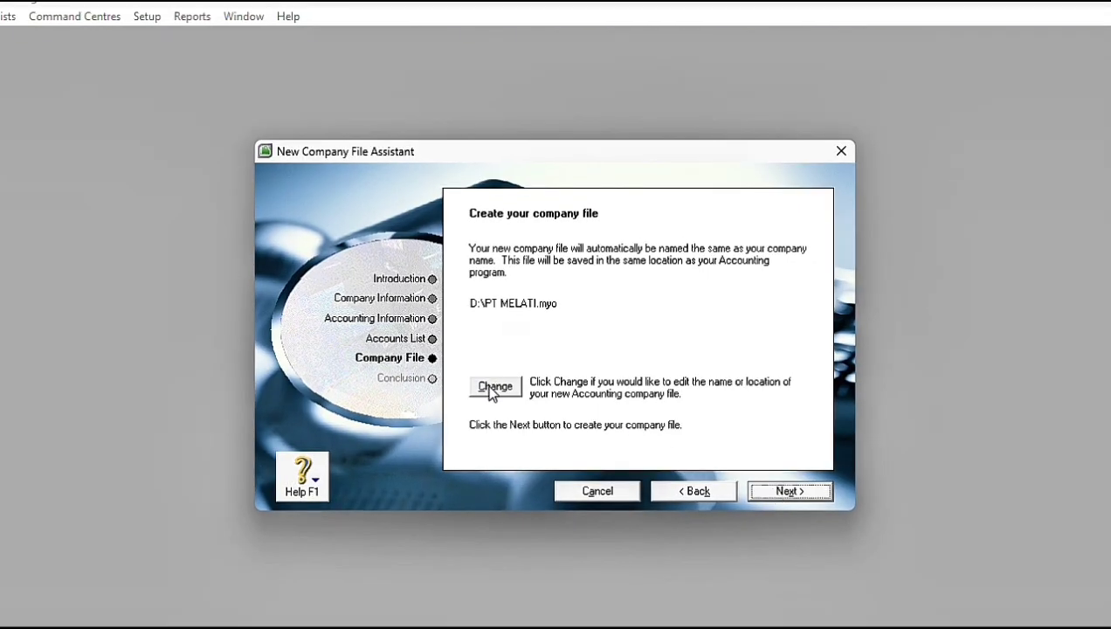
Step: Name the company file PT MELATI_ followed by the preparer's name, save it on drive D, and create it
click(494, 387)
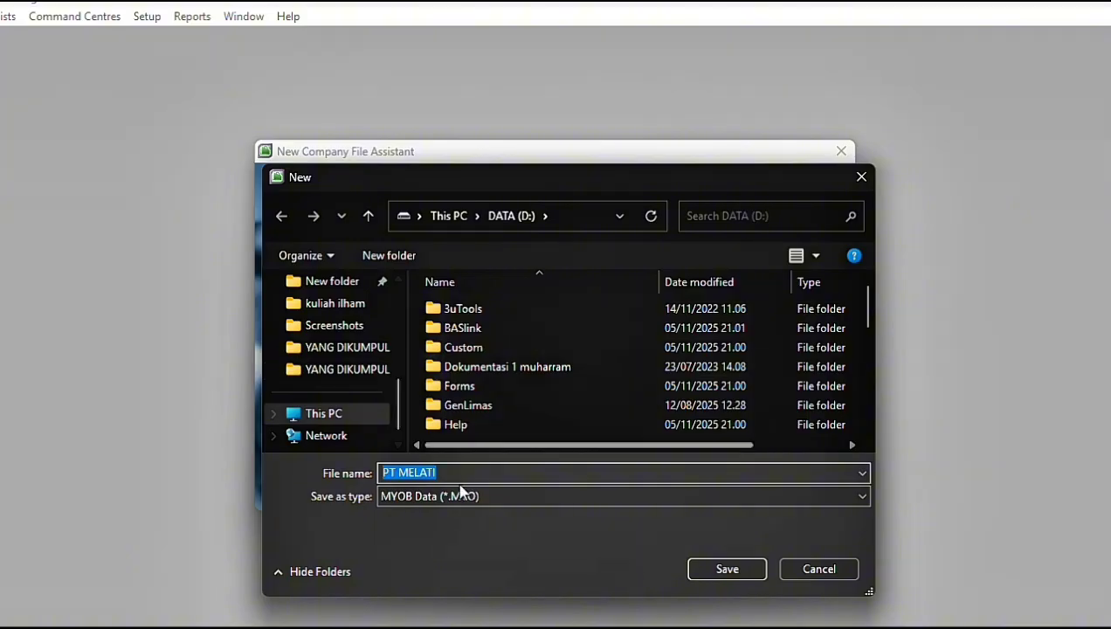
click(456, 472)
text(_)
key(Caps_Lock)
text(I)
key(Caps_Lock)
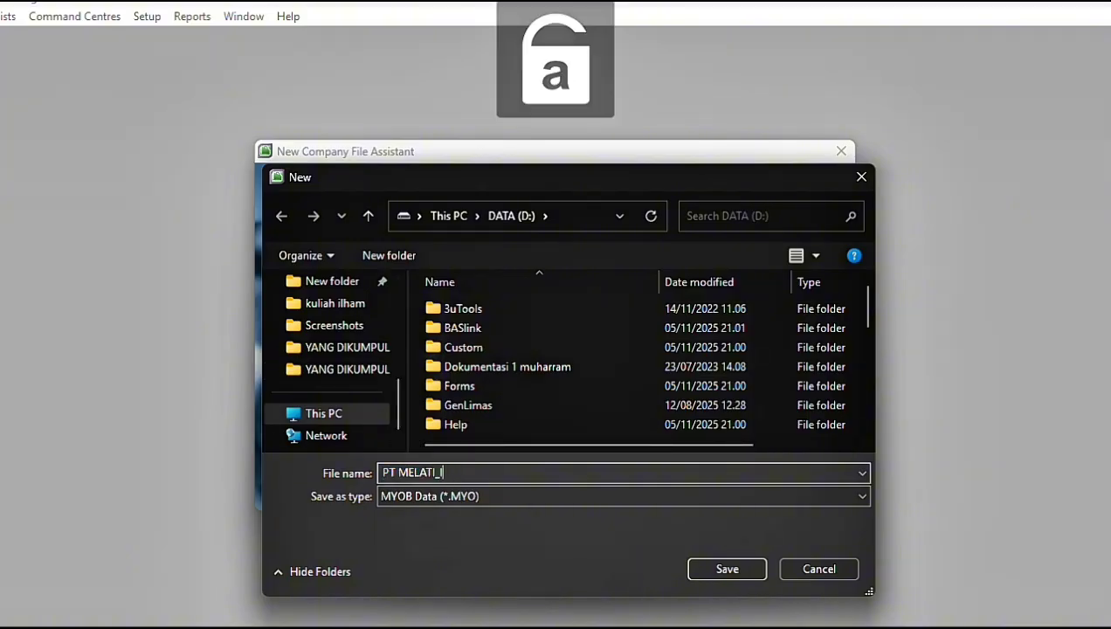
text(lham)
key(Caps_Lock)
text(D)
key(Caps_Lock)
text(hea)
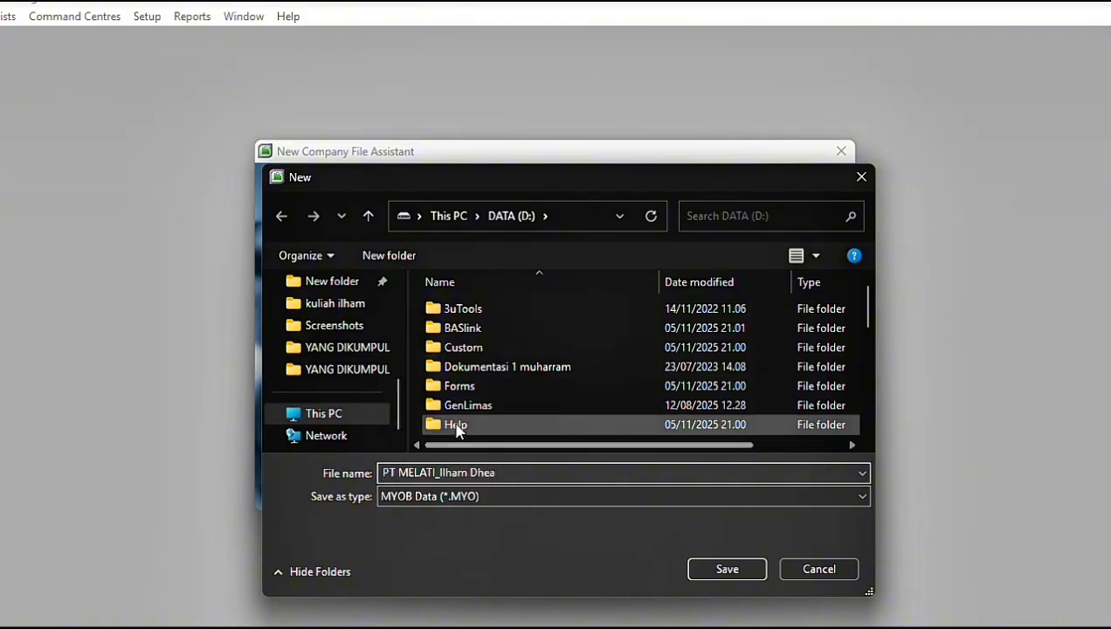
click(730, 570)
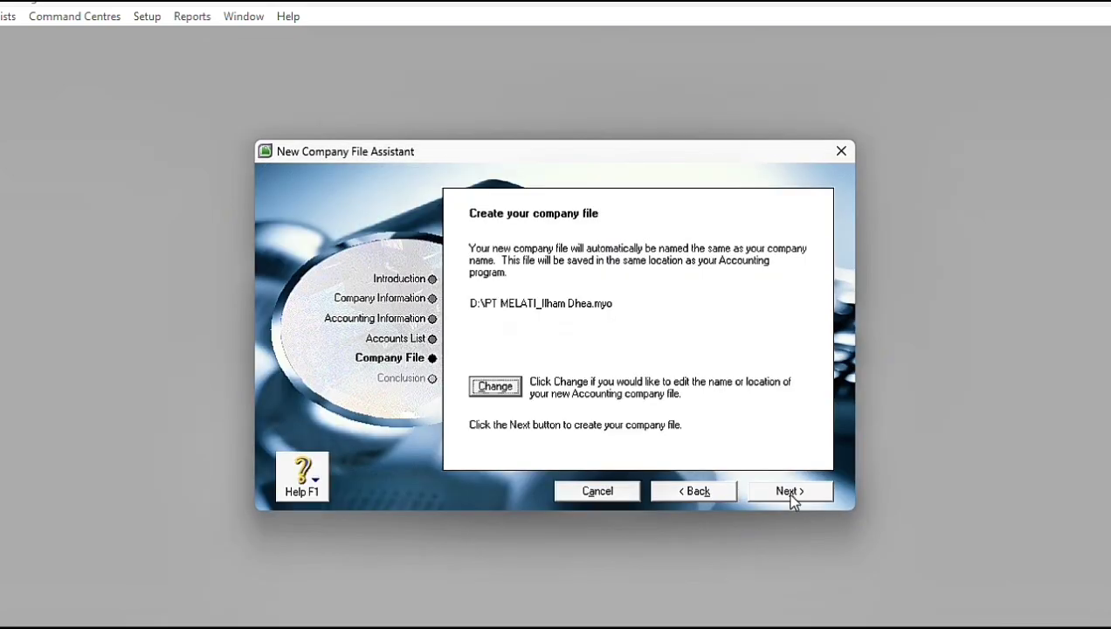
click(789, 492)
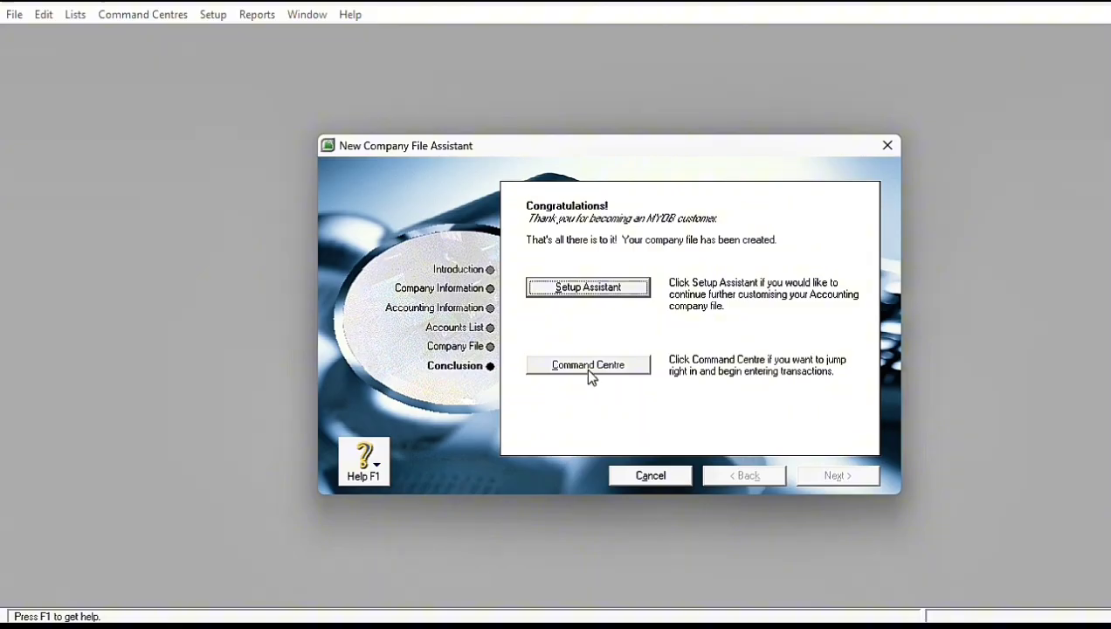
Step: Enter the Command Centre and open the accounts list in the Accounts Easy Setup Assistant
click(590, 367)
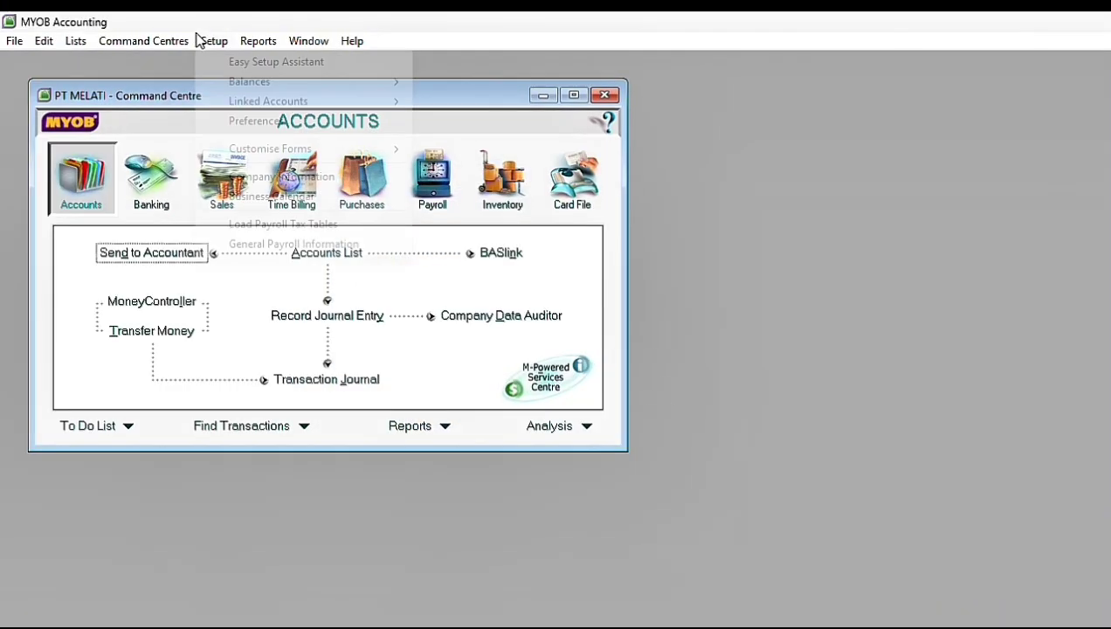
click(272, 65)
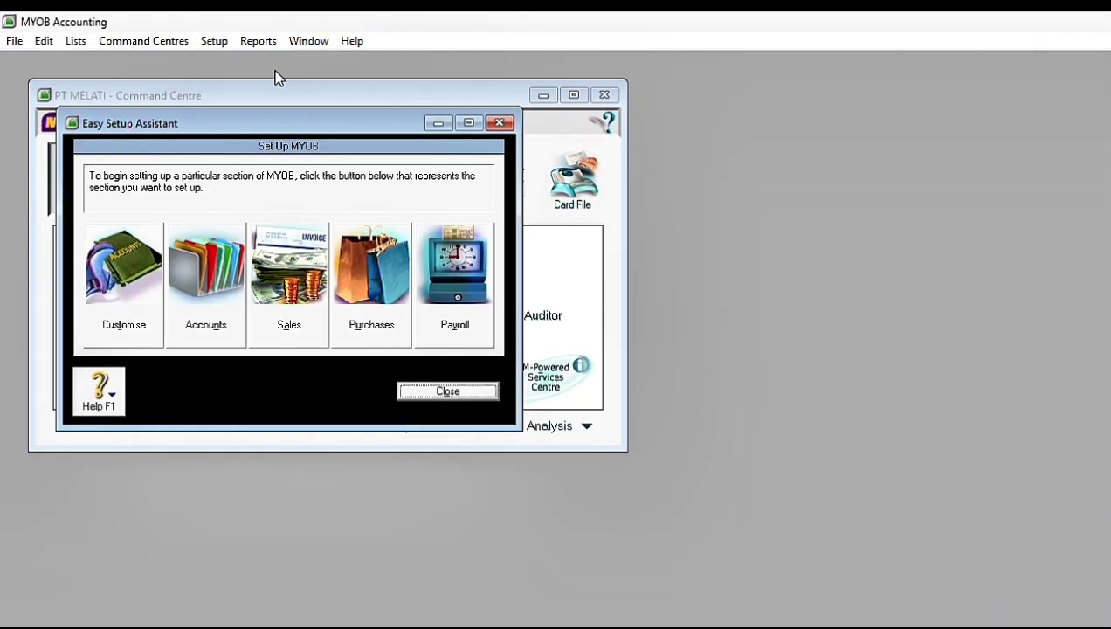
click(208, 263)
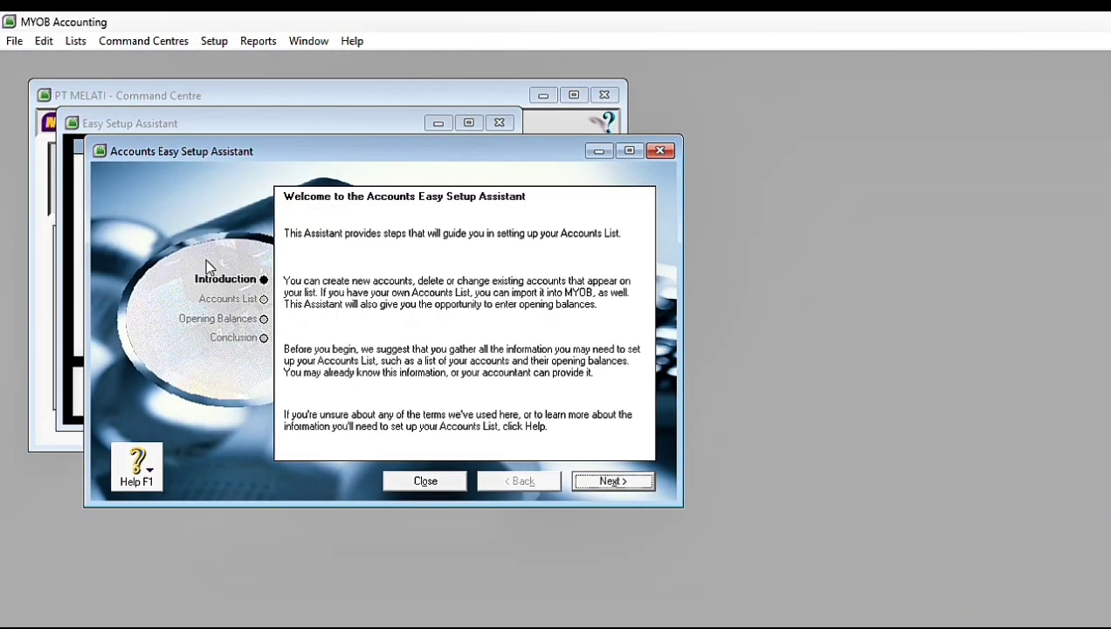
click(610, 484)
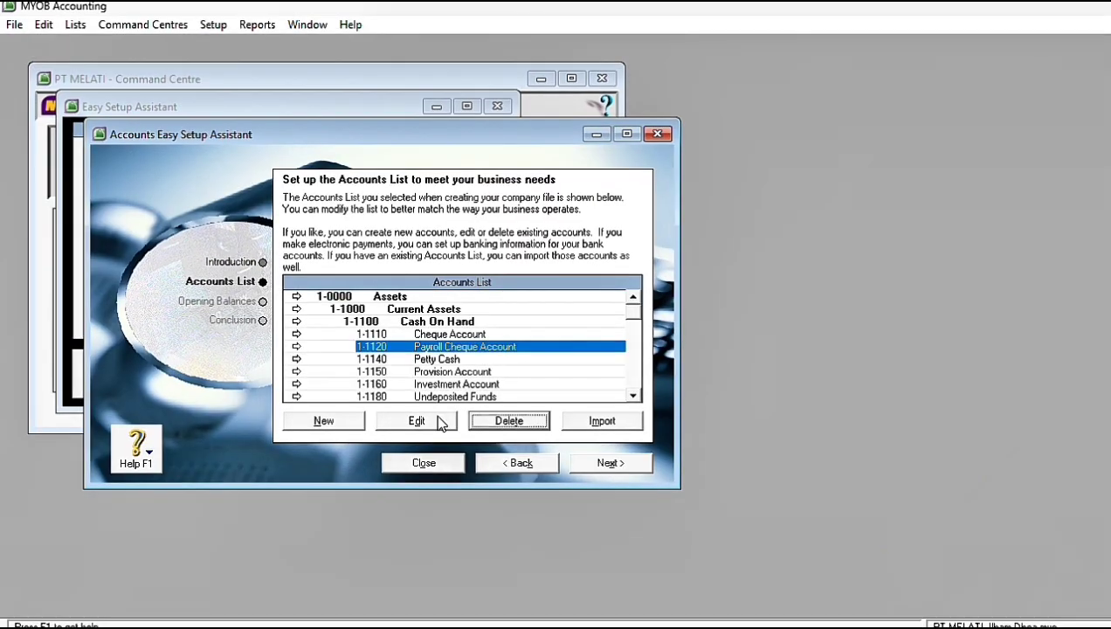
Step: Create a detail asset account of type Other Asset numbered 1-2120 and named Payroll Cheque Account
click(417, 423)
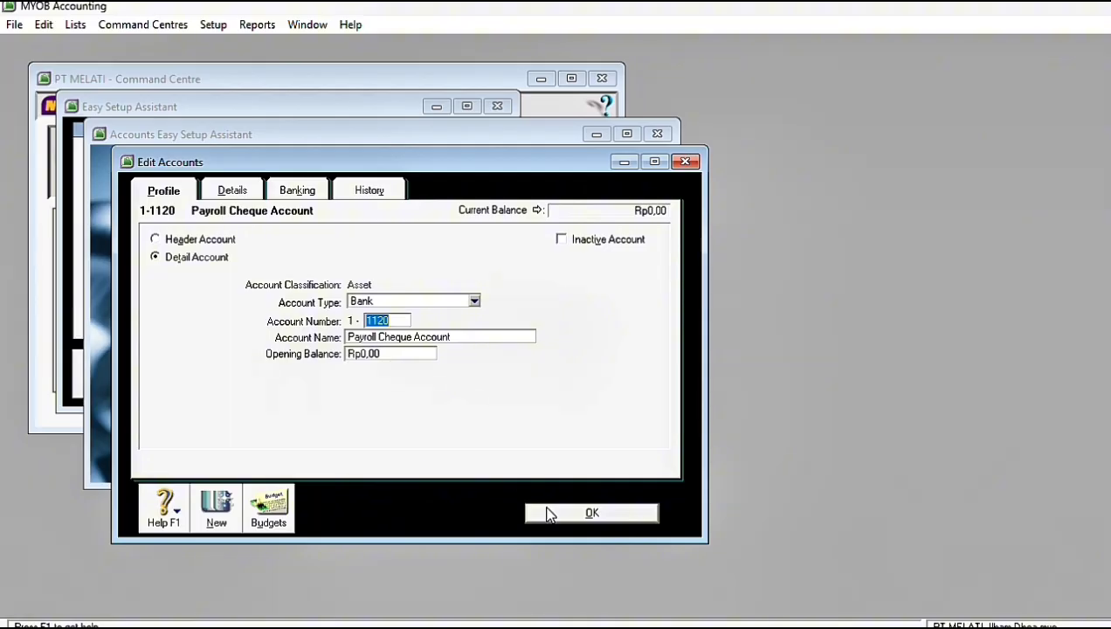
click(548, 514)
click(332, 428)
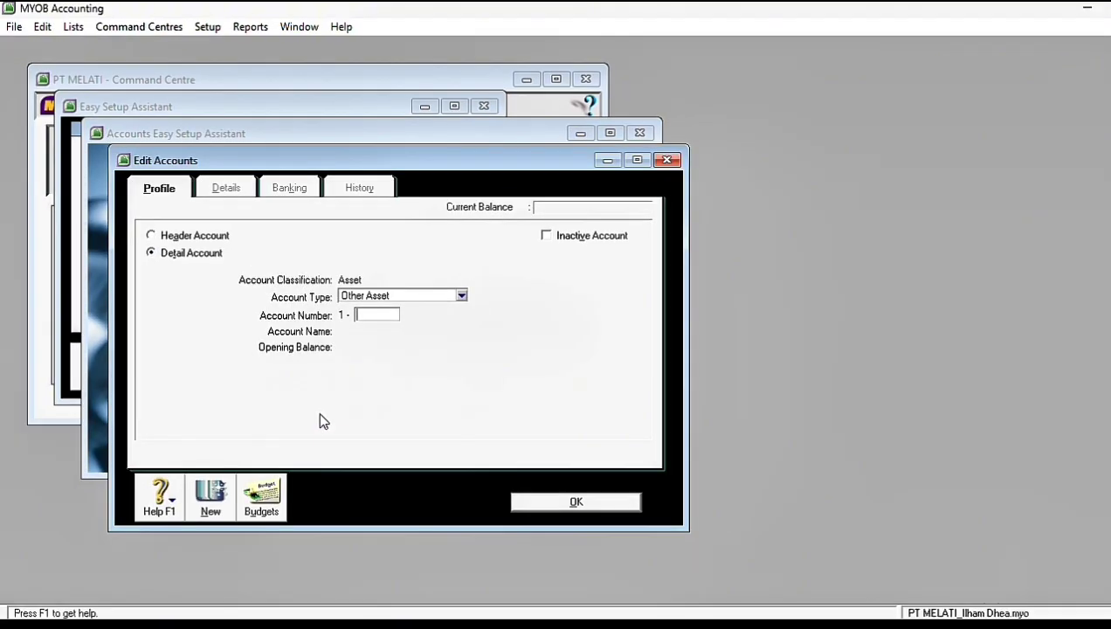
text(121)
key(Tab)
text(Payroll Ch)
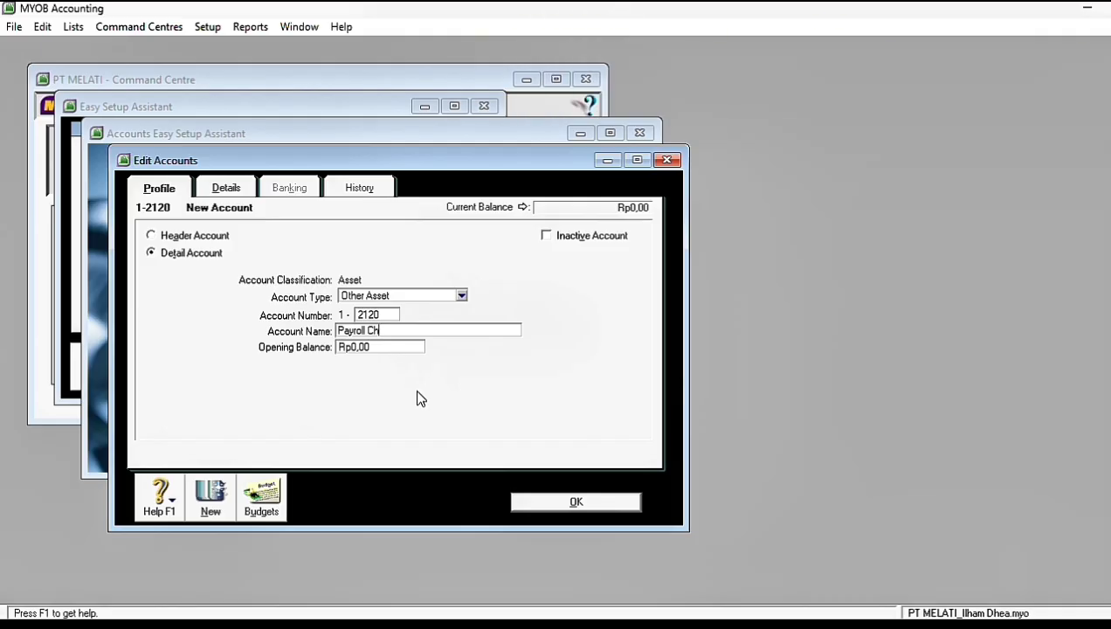
text(eque Account)
click(575, 501)
Step: Delete the Payroll Cheque Account numbered 1-2120 from the fixed assets
click(615, 388)
click(618, 390)
click(468, 364)
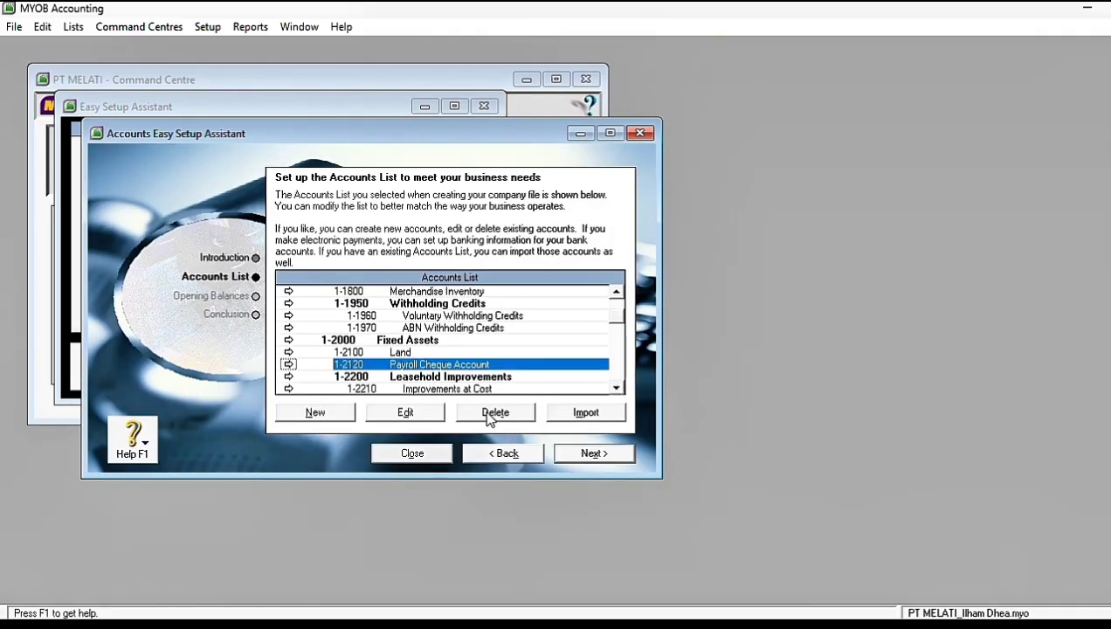
click(486, 412)
Step: Rename the Cheque Account as Cash In Bank and set its account number to 1-2110
click(615, 385)
scroll(550, 341, up, 10)
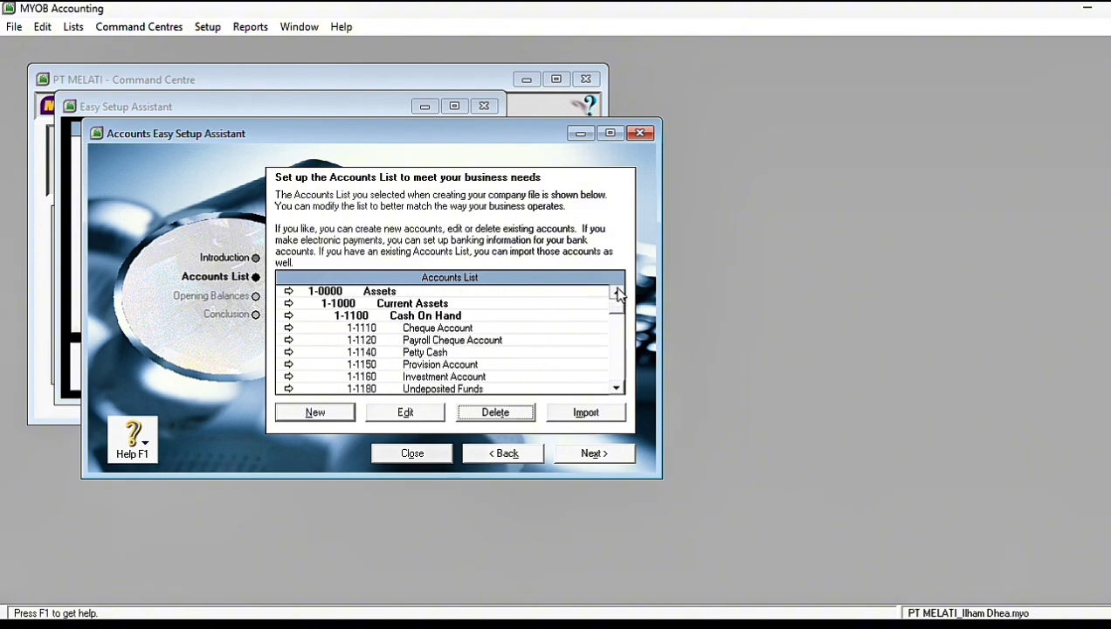
click(389, 325)
double_click(388, 325)
text(Cash In Bank)
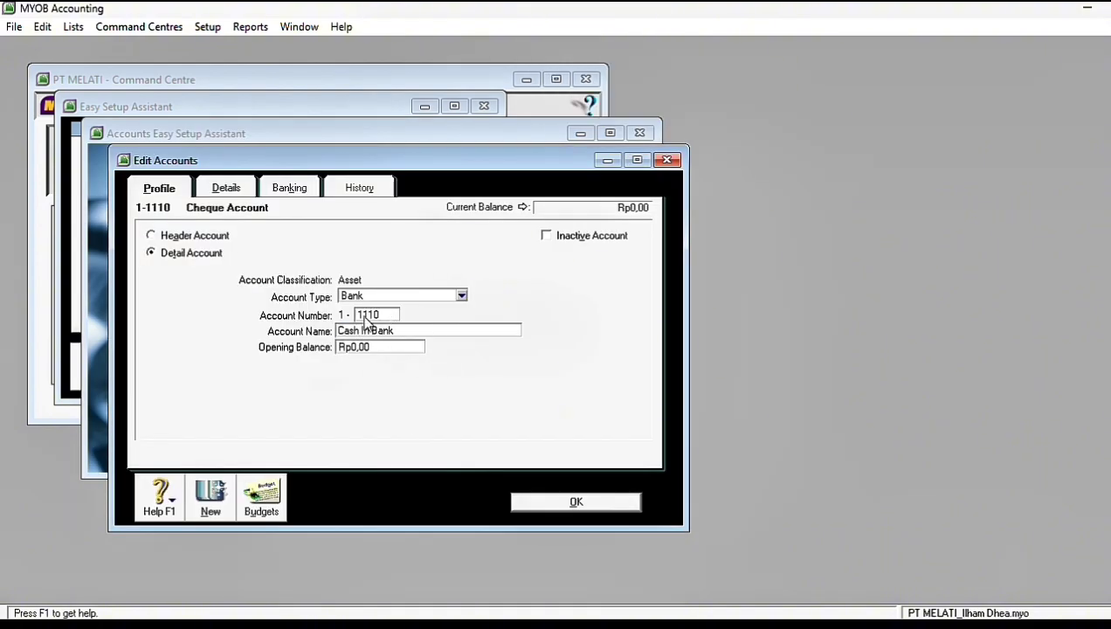
double_click(365, 315)
text(2110)
click(575, 501)
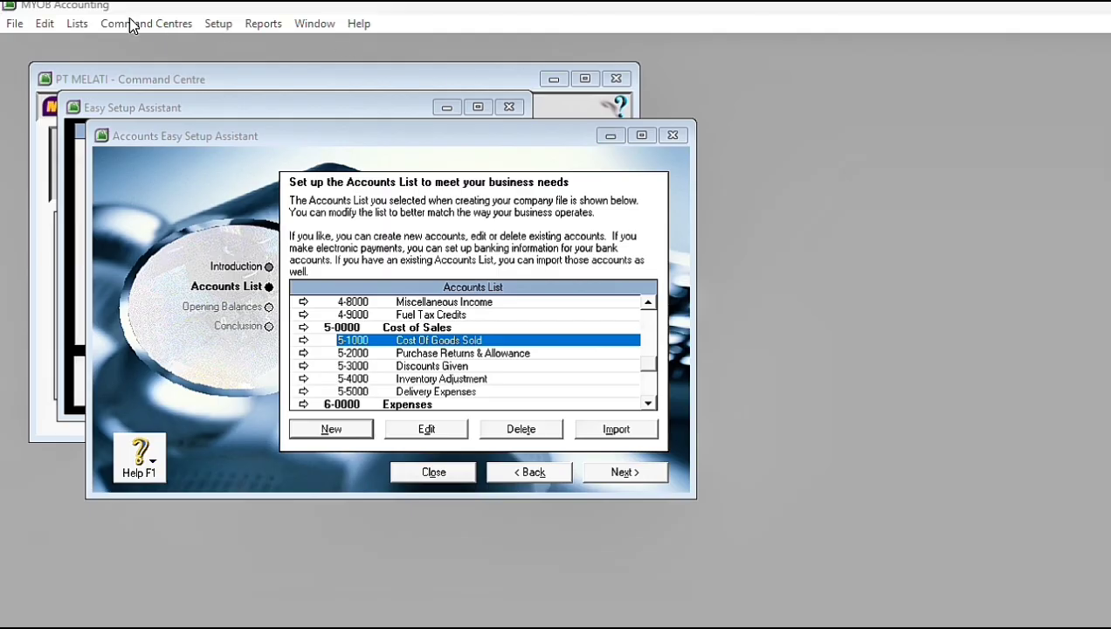
Step: Delete the ABN, CAP, FRE, GNR and GW codes from the tax code list
click(77, 24)
click(112, 173)
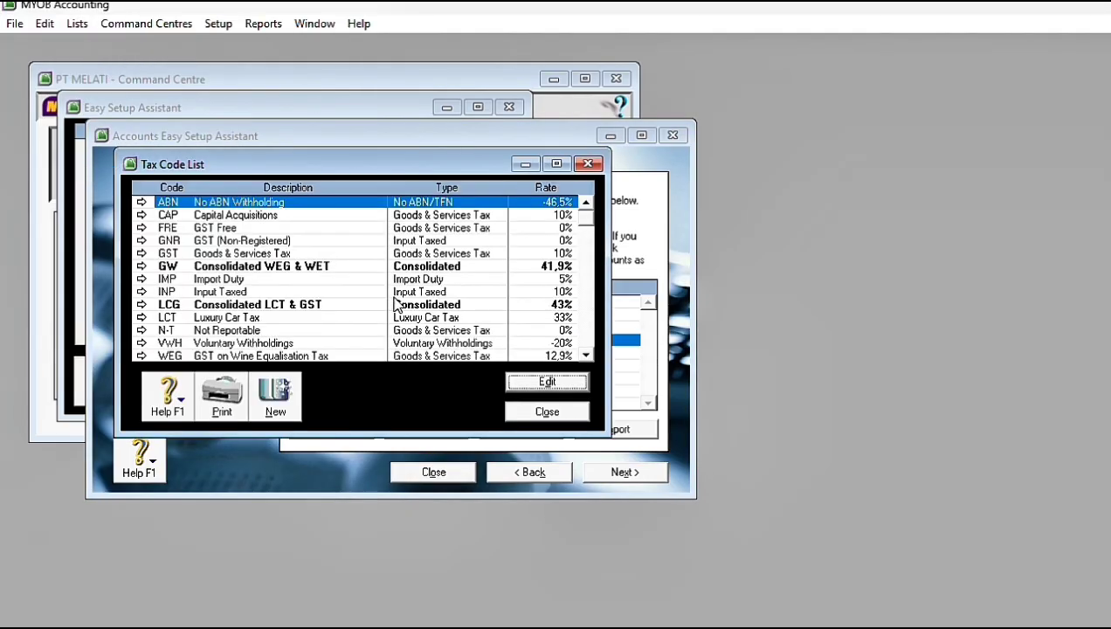
right_click(289, 215)
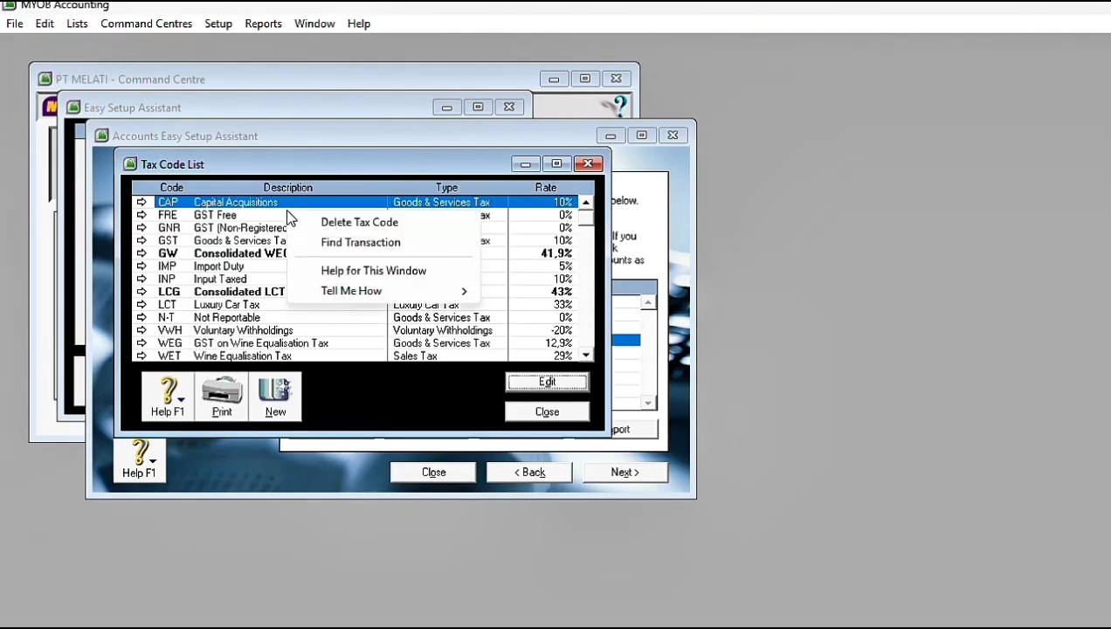
click(372, 229)
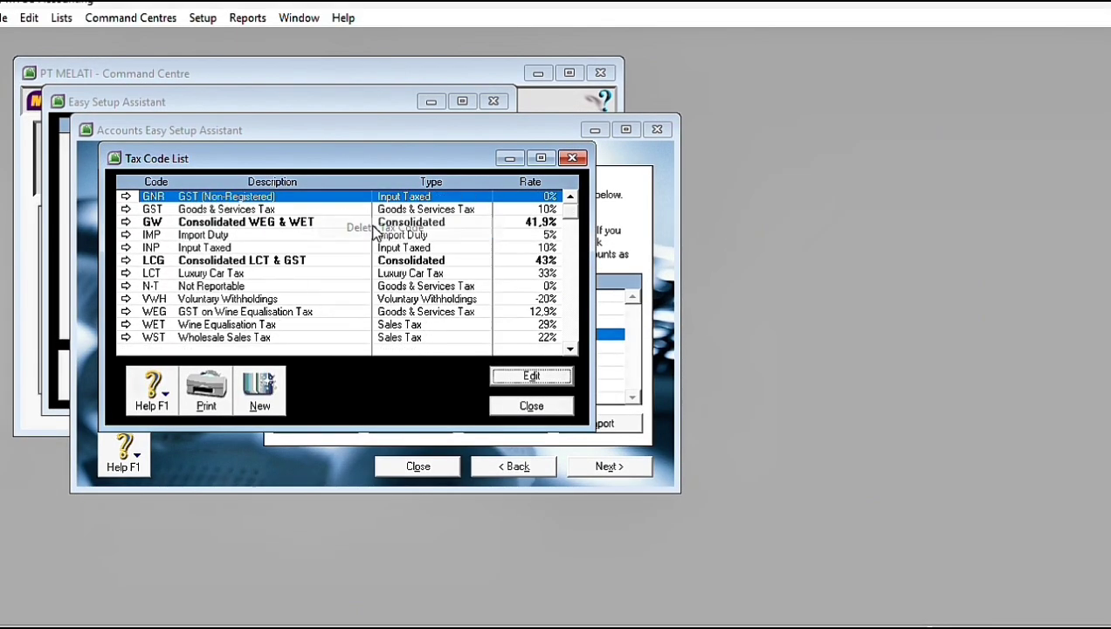
right_click(374, 227)
click(400, 234)
click(320, 210)
right_click(322, 213)
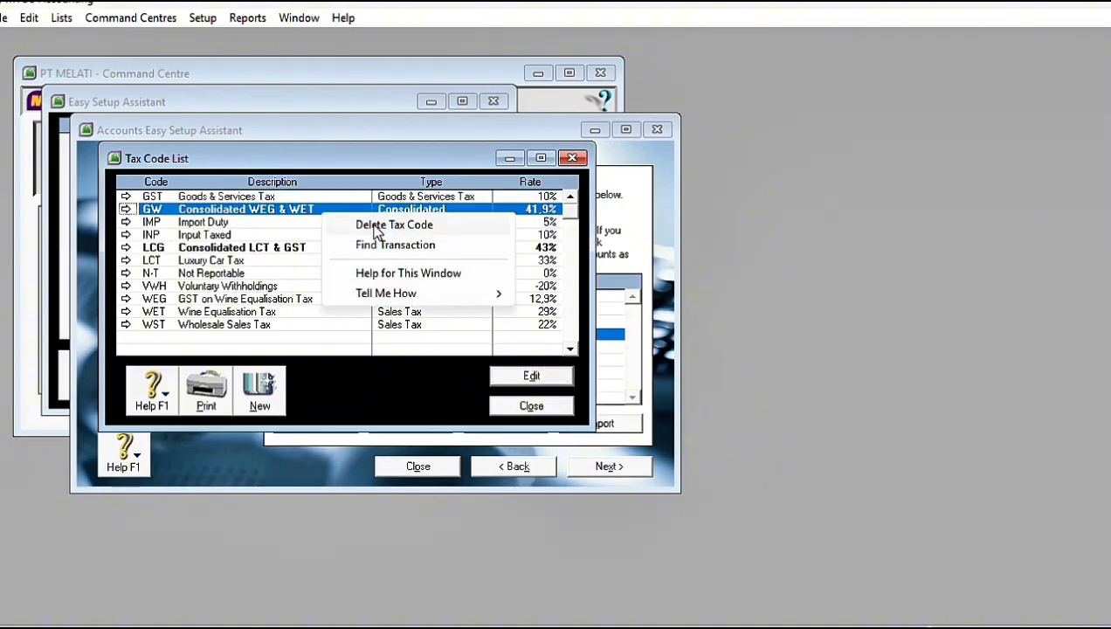
click(377, 229)
Step: Delete the INP, LCG, LCT and VWH tax codes
right_click(317, 226)
click(376, 237)
right_click(363, 225)
click(417, 238)
right_click(376, 223)
click(416, 239)
Step: Delete the WET, WST and WEG tax codes
right_click(360, 237)
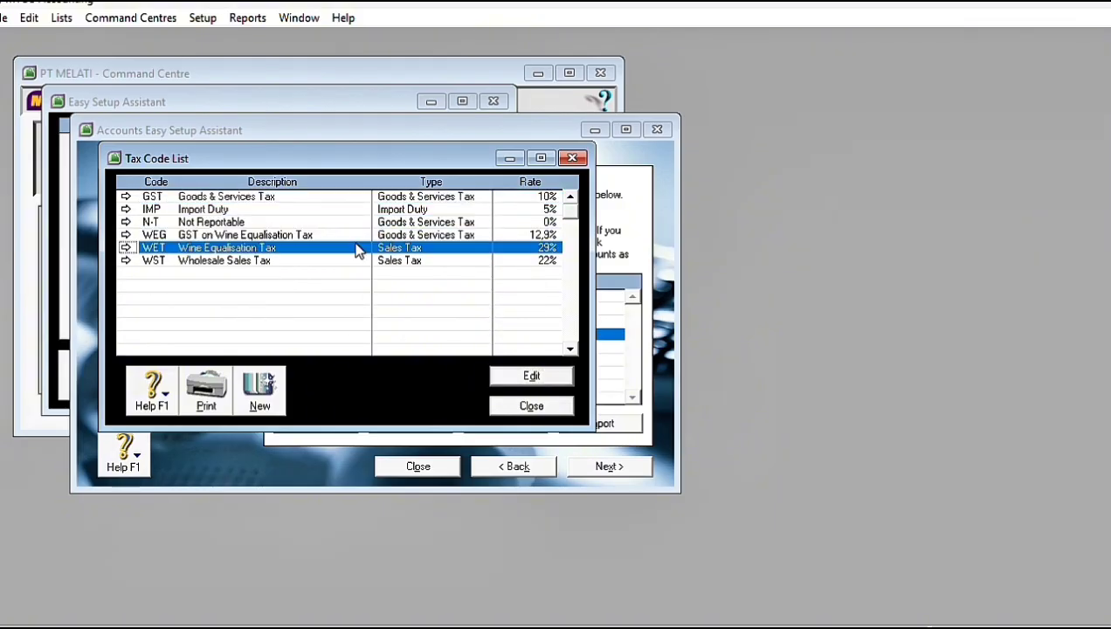
click(403, 255)
right_click(370, 250)
click(423, 263)
right_click(306, 234)
click(336, 244)
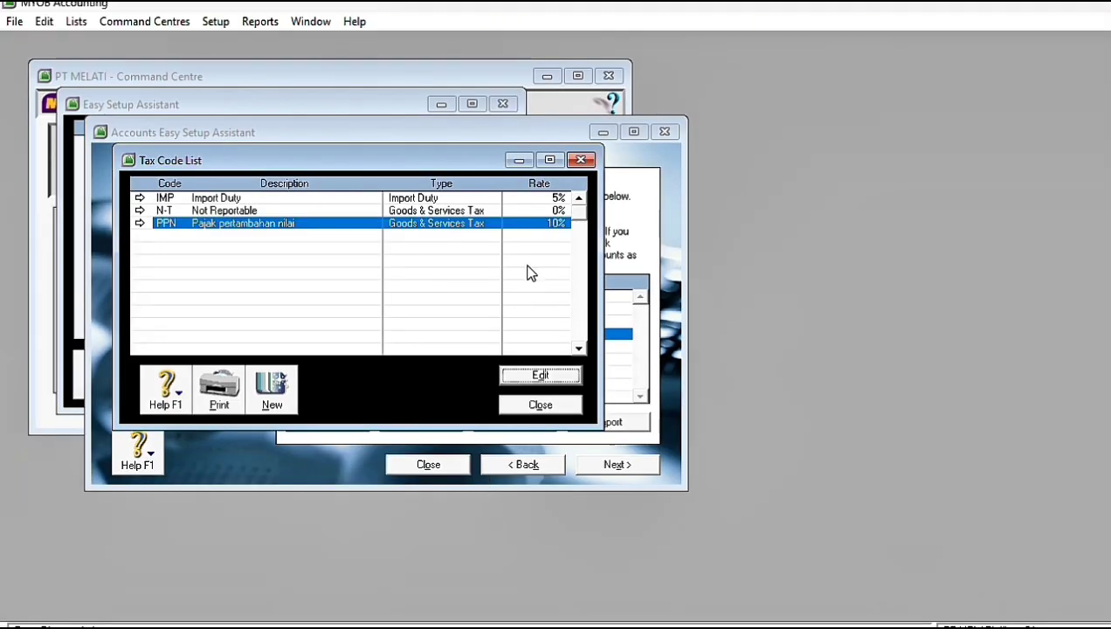
Step: Close the tax code list and the setup assistants, and open the account opening balances
key(Escape)
click(732, 150)
click(504, 104)
click(215, 21)
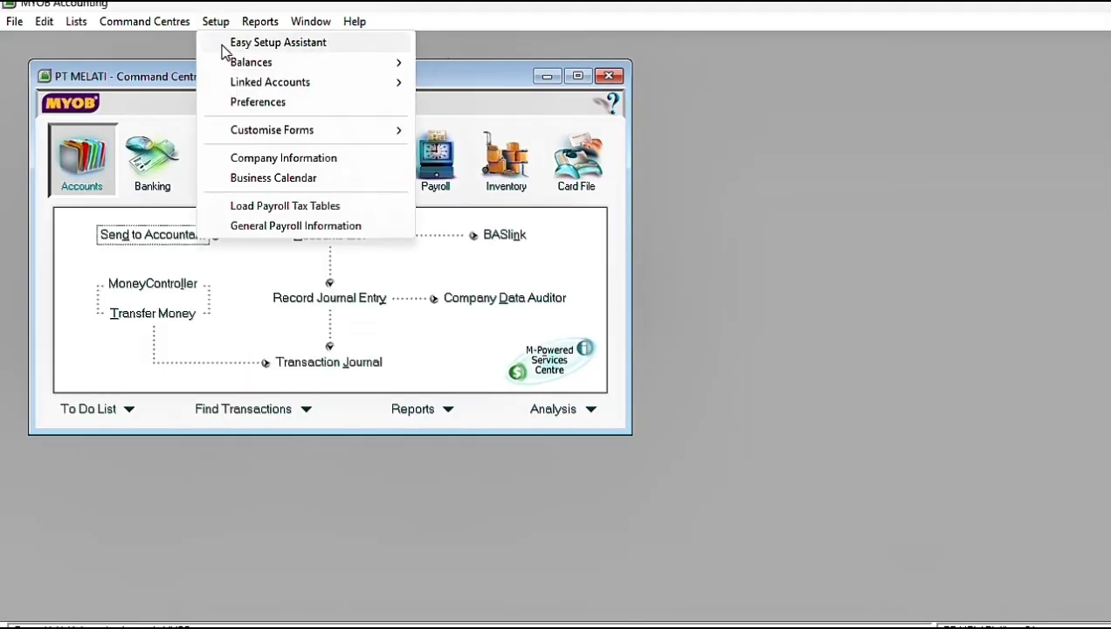
click(450, 62)
Step: Set the opening balances of Bldgs & Imprv at Cost to 200.000.000 and Bldgs & Imprv Accum Dep to -20.000.000
scroll(349, 254, down, 5)
click(409, 262)
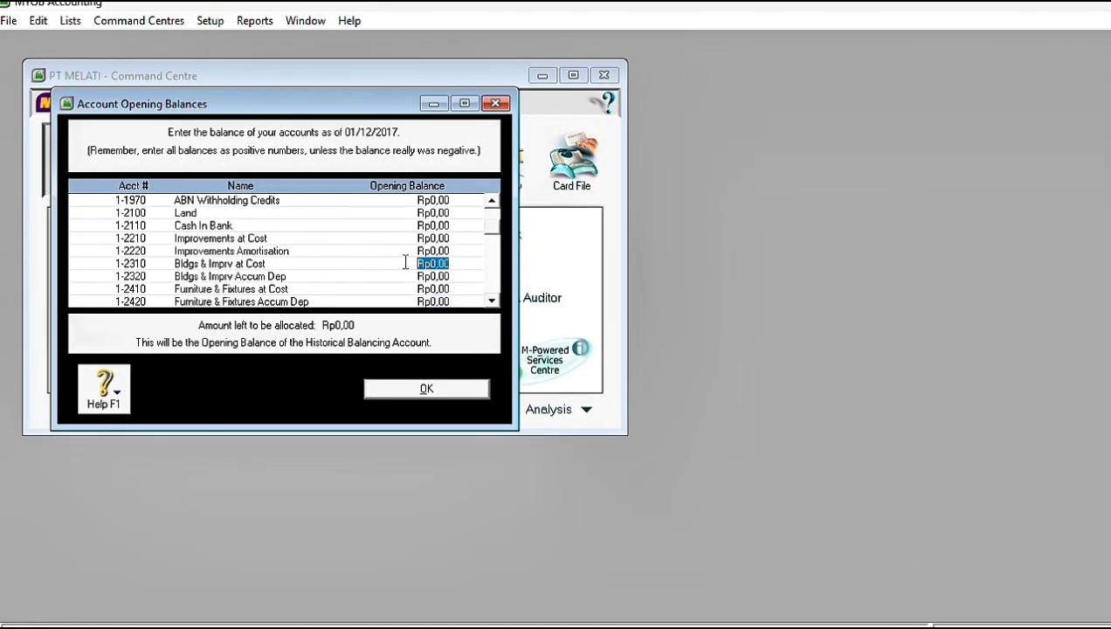
text(200.000.000)
key(Tab)
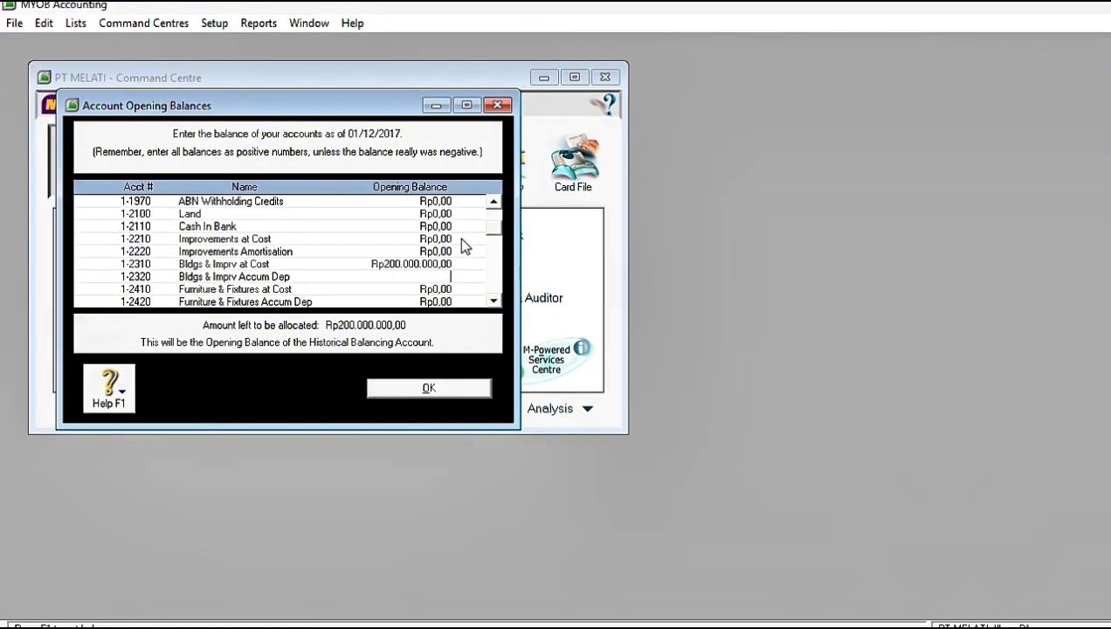
text(-20000000)
key(Tab)
key(Tab)
key(Tab)
key(Tab)
key(Tab)
Step: Set the opening balances of Office Equip at Cost to 120.000.000 and Office Equip Accum Dep'n to -12.000.000
key(shift+Tab)
key(shift+Tab)
text(120000000)
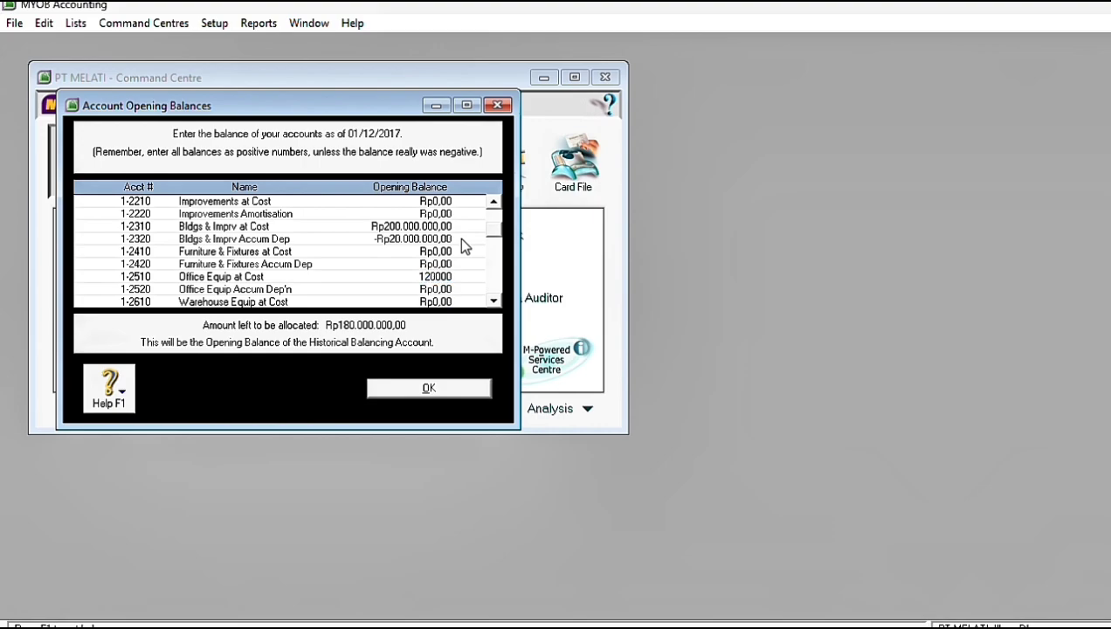
key(Tab)
text(-12000000)
key(Tab)
Step: Set the opening balance of the Cash In Bank account to 275.000.000
scroll(459, 237, up, 4)
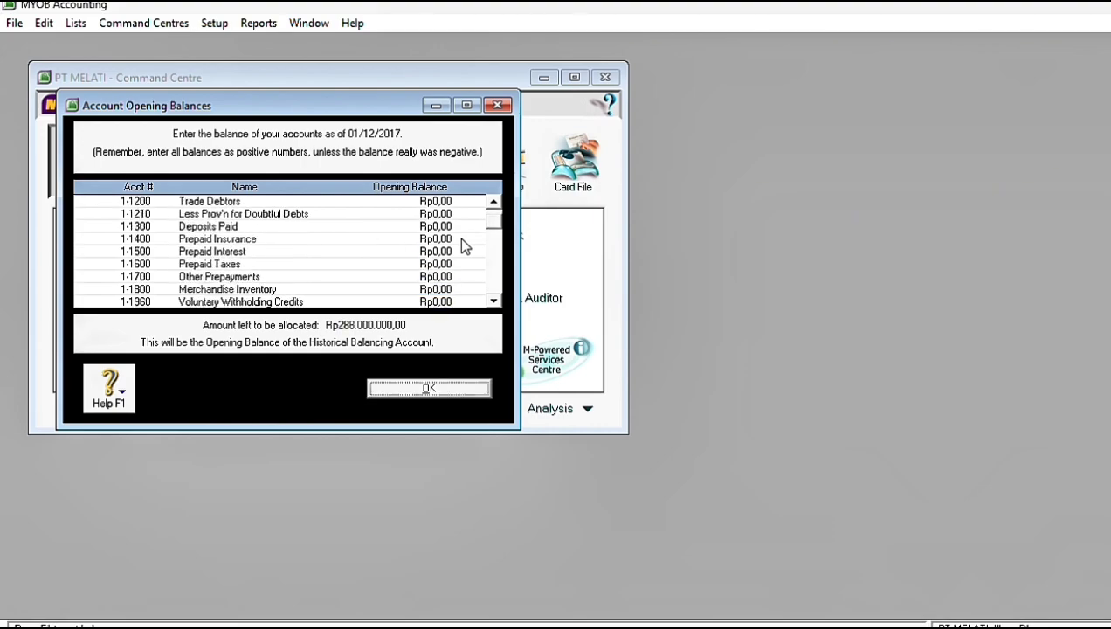
scroll(459, 237, down, 2)
click(434, 264)
text(275000000)
key(Tab)
Step: Set the opening balances of Petty Cash to 5.000.000 and Trade Debtors to 110.000.000
key(shift+Tab)
key(shift+Tab)
key(shift+Tab)
key(shift+Tab)
key(shift+Tab)
key(shift+Tab)
key(shift+Tab)
key(shift+Tab)
key(shift+Tab)
key(shift+Tab)
key(shift+Tab)
key(shift+Tab)
key(shift+Tab)
key(shift+Tab)
key(shift+Tab)
key(shift+Tab)
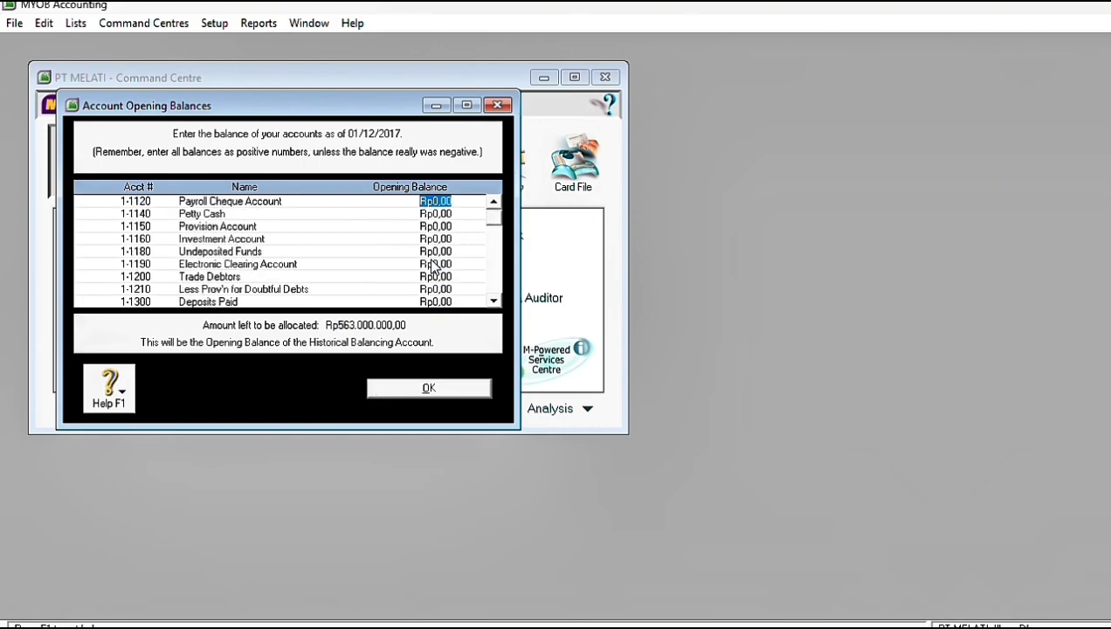
key(Tab)
text(5000000)
key(Tab)
key(Tab)
key(Tab)
key(Tab)
key(Tab)
text(110000000)
key(Tab)
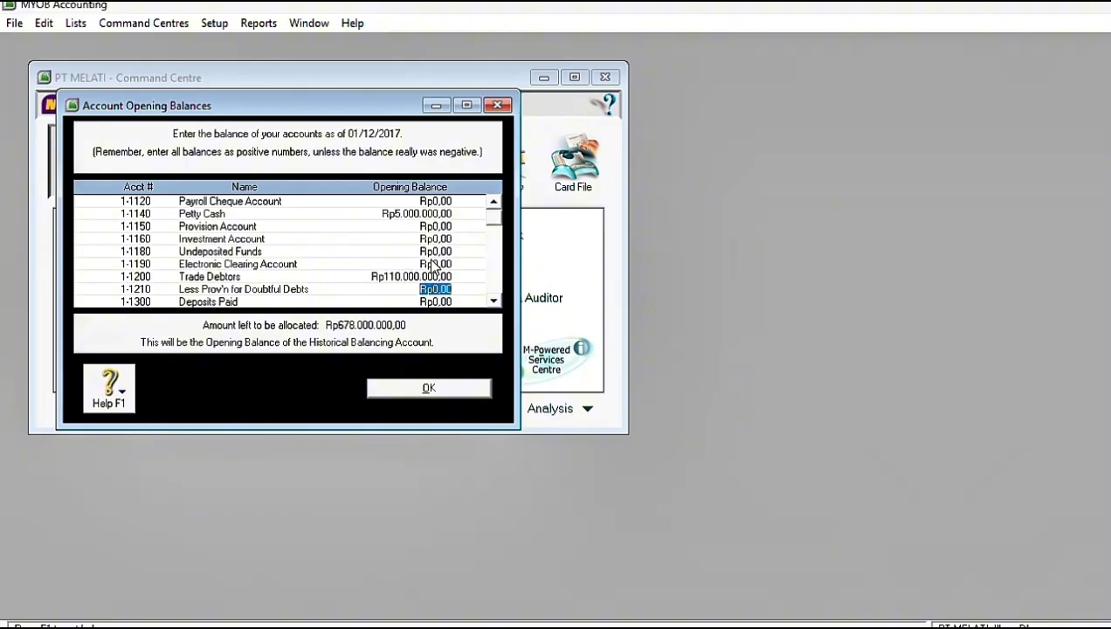
Step: Set the opening balances of Prepaid Insurance to 7.000.000 and Merchandise Inventory to 180.000.000
key(Tab)
key(Tab)
text(7000000)
key(Tab)
key(Tab)
key(Tab)
key(Tab)
text(180000000)
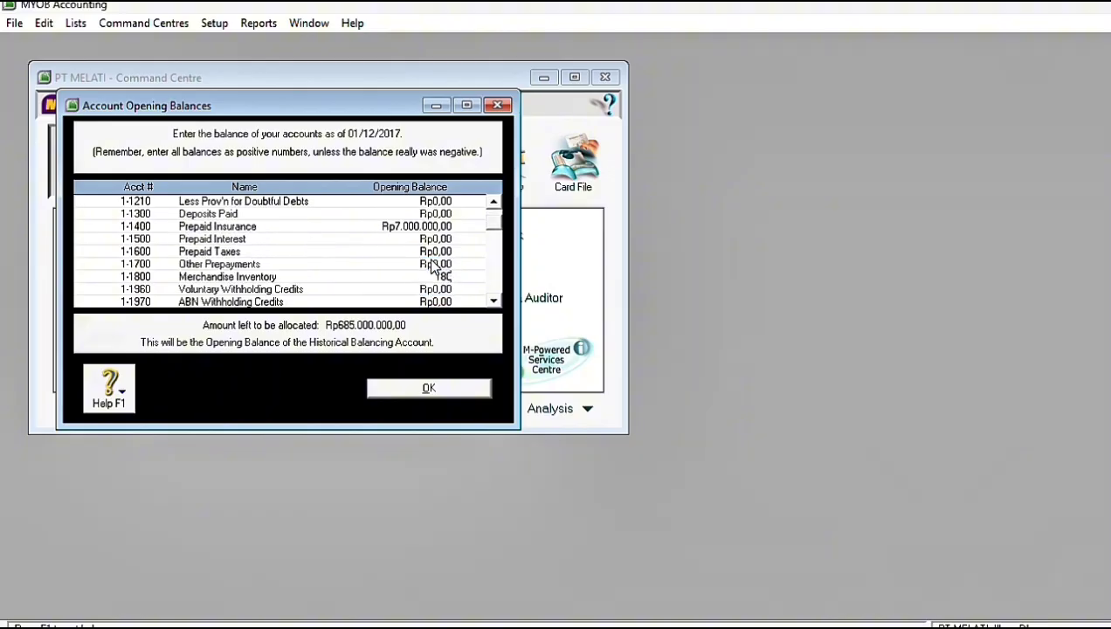
key(Tab)
key(Tab)
key(Tab)
key(Tab)
key(Tab)
key(Tab)
key(Tab)
key(Tab)
key(Tab)
key(Tab)
key(Tab)
key(Tab)
key(Tab)
key(Tab)
key(Tab)
key(Tab)
key(Tab)
key(Tab)
key(Tab)
key(Tab)
Step: Set the opening balances of Bank Mandir Loan to 159.000.000 and Trade Creditors to 154.000.000
key(shift+Tab)
key(shift+Tab)
key(shift+Tab)
key(shift+Tab)
text(159000000)
key(Tab)
key(Tab)
key(Tab)
key(Tab)
key(Tab)
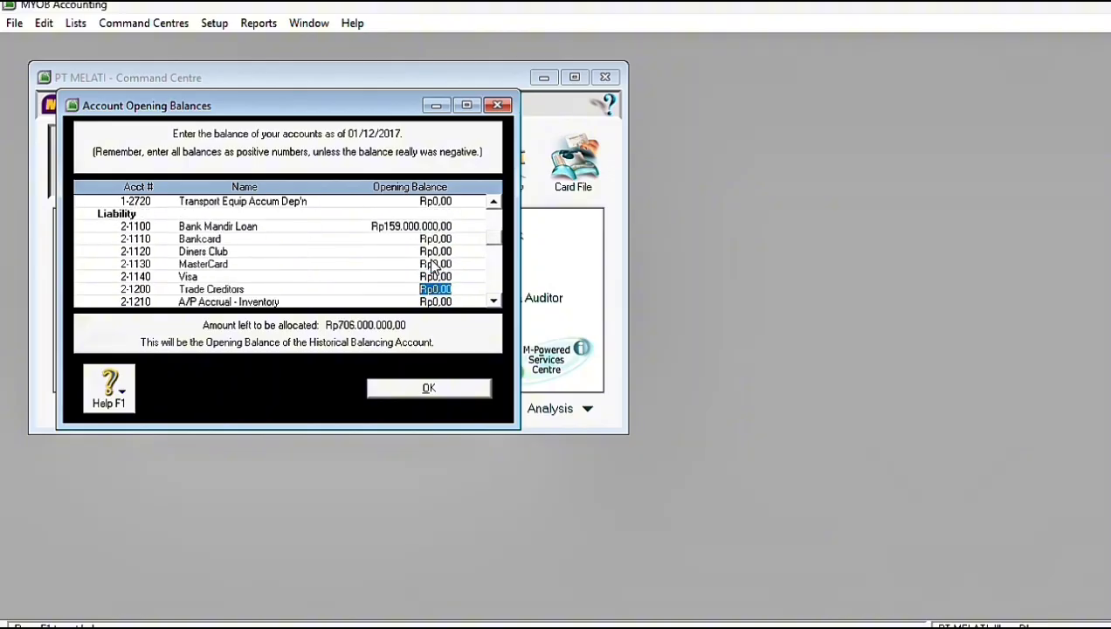
text(154000000)
Step: Set the opening balances of PPN Outcome to 133.000.000 and PPN Income to -112.200.000
key(Tab)
scroll(434, 262, down, 3)
key(Tab)
key(Tab)
key(Tab)
key(Tab)
key(Tab)
key(Tab)
text(133000000)
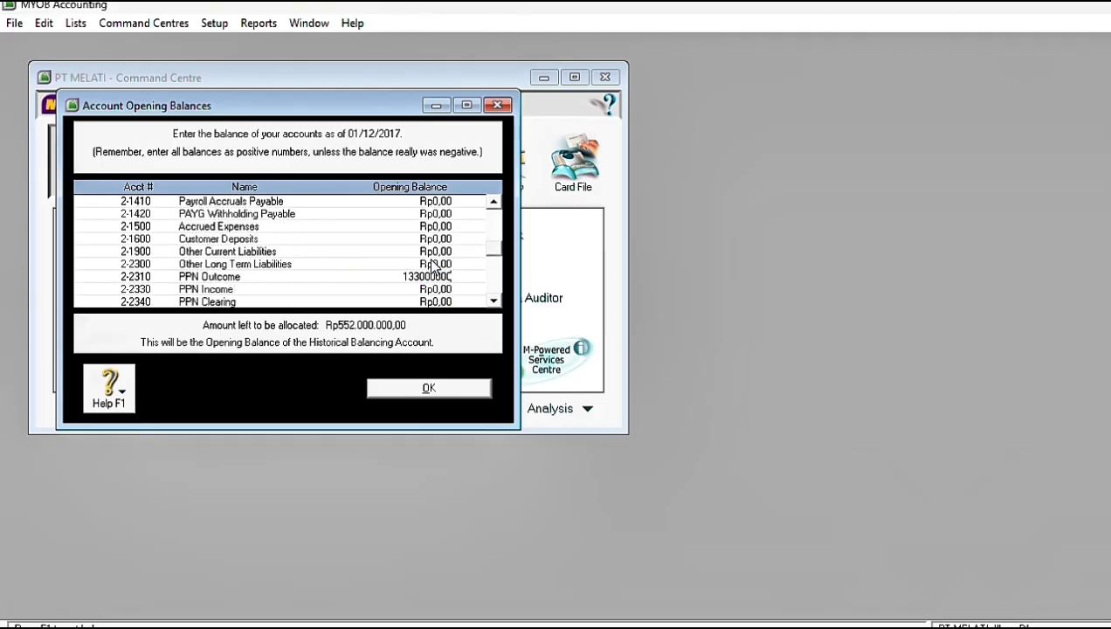
key(Tab)
text(-Rp112.200.000)
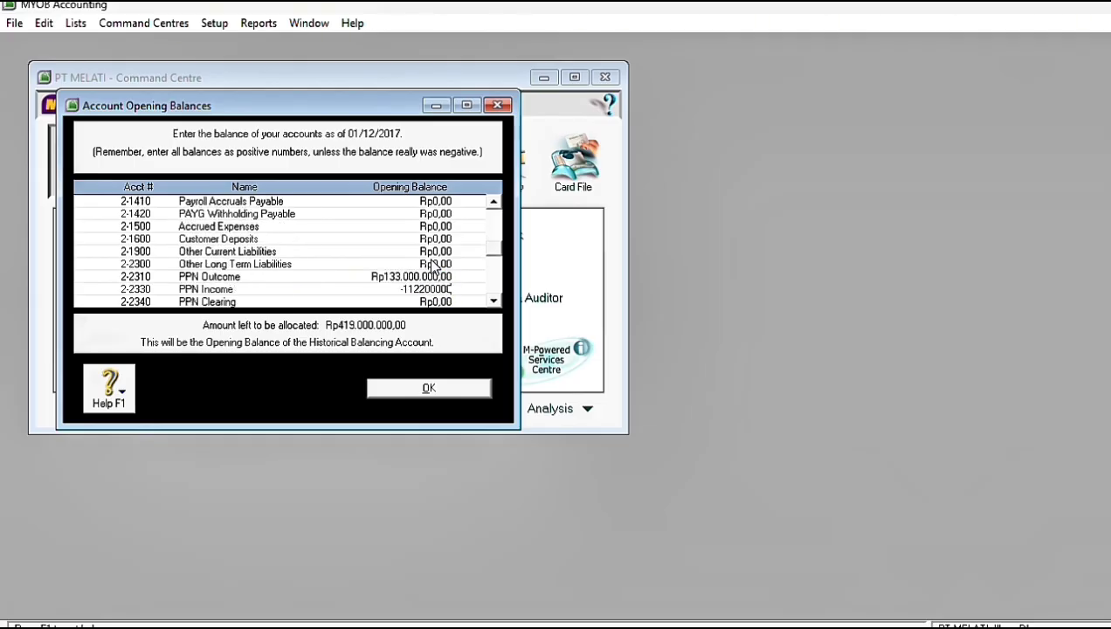
Step: Set the opening balances of Owner's/Sharehldr Capital to 500.000.000 and Retained Earnings to 31.200.000, and close the opening balances
key(Tab)
key(Tab)
text(500.000.000)
key(Tab)
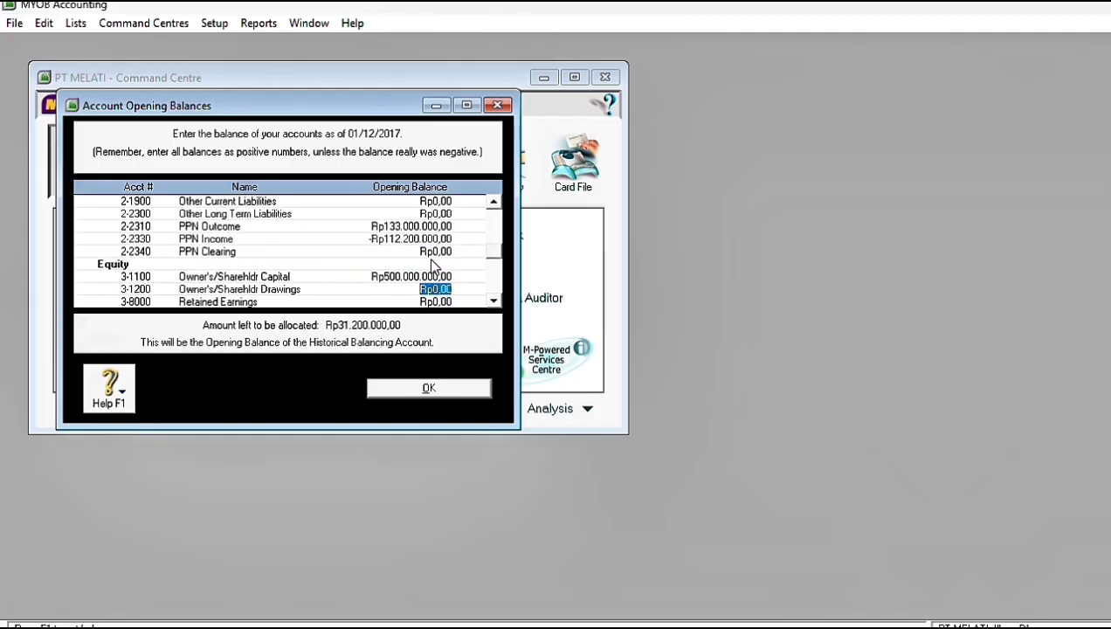
key(Tab)
text(3)
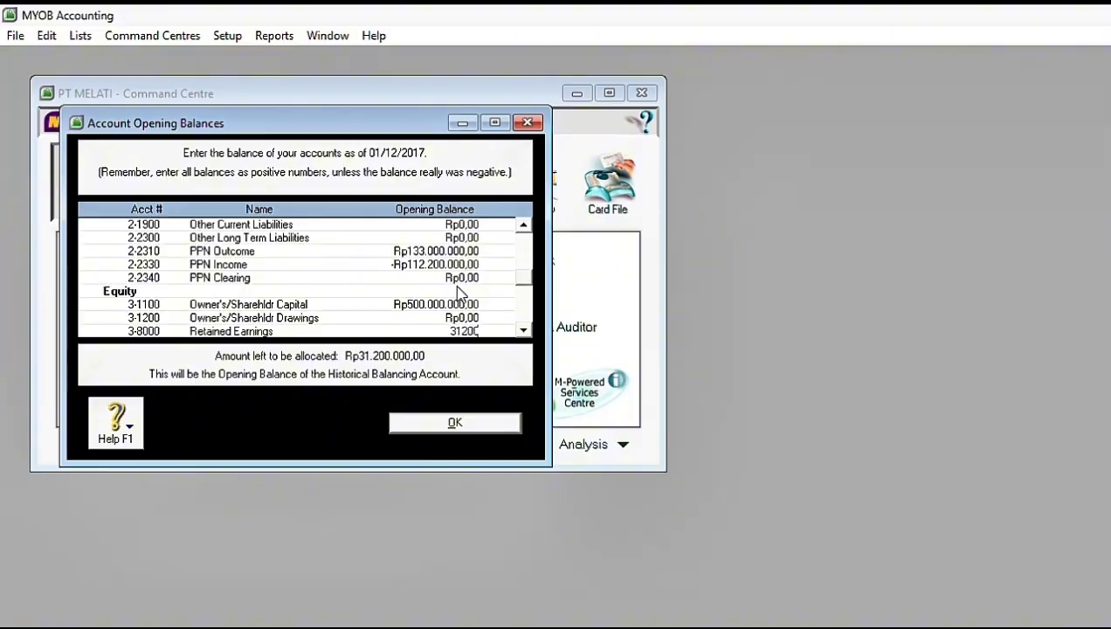
key(Tab)
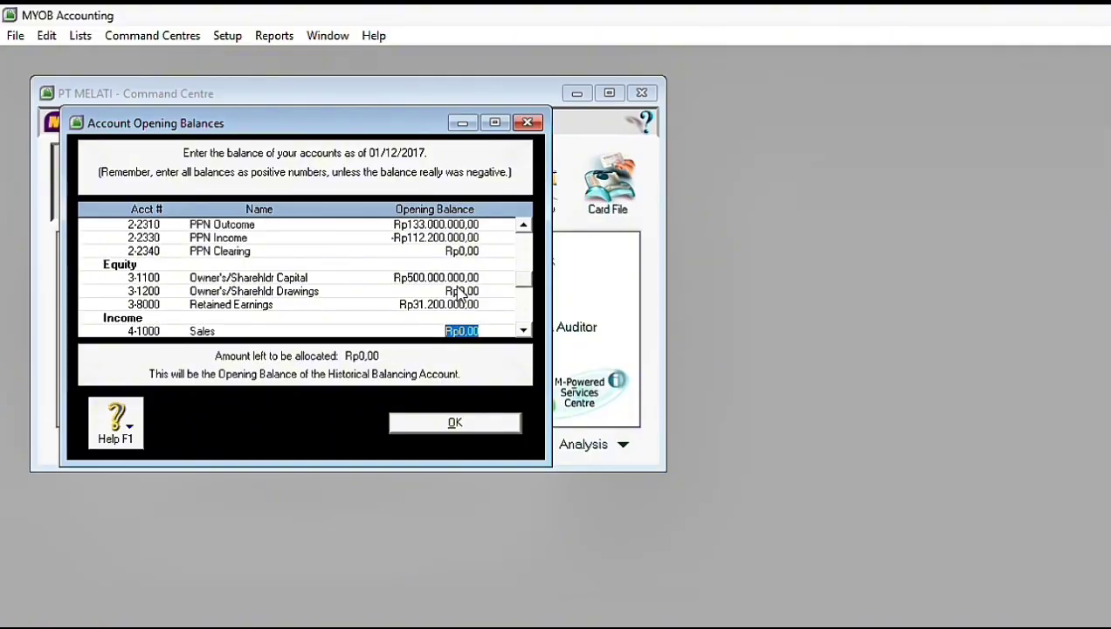
key(Escape)
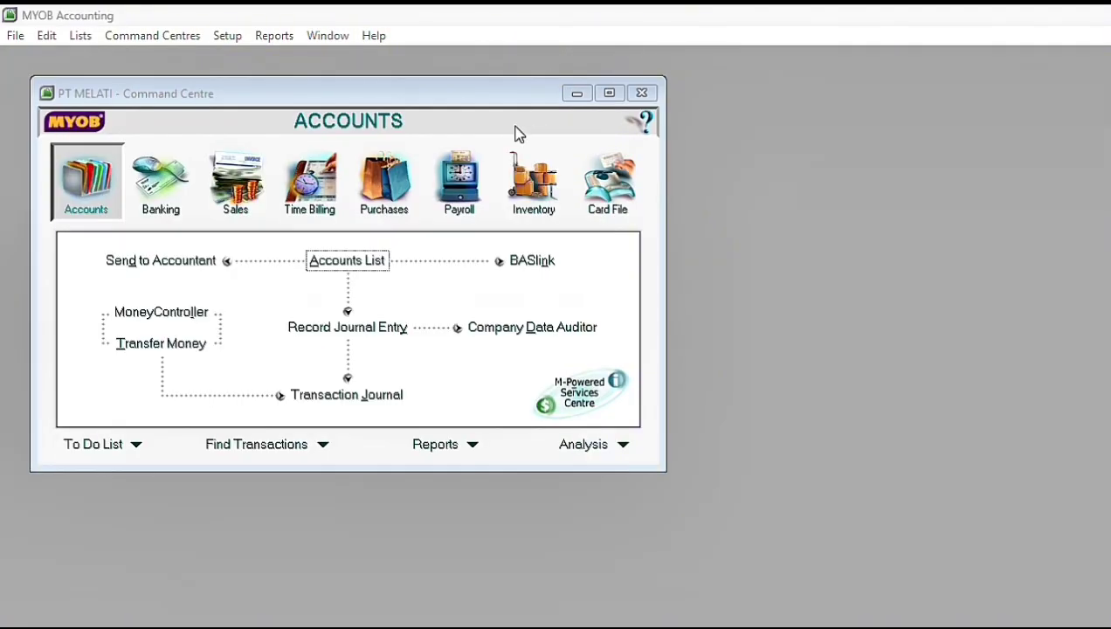
Step: Create a customer card in the card file for the company Toko Sanken with card ID C001
click(577, 205)
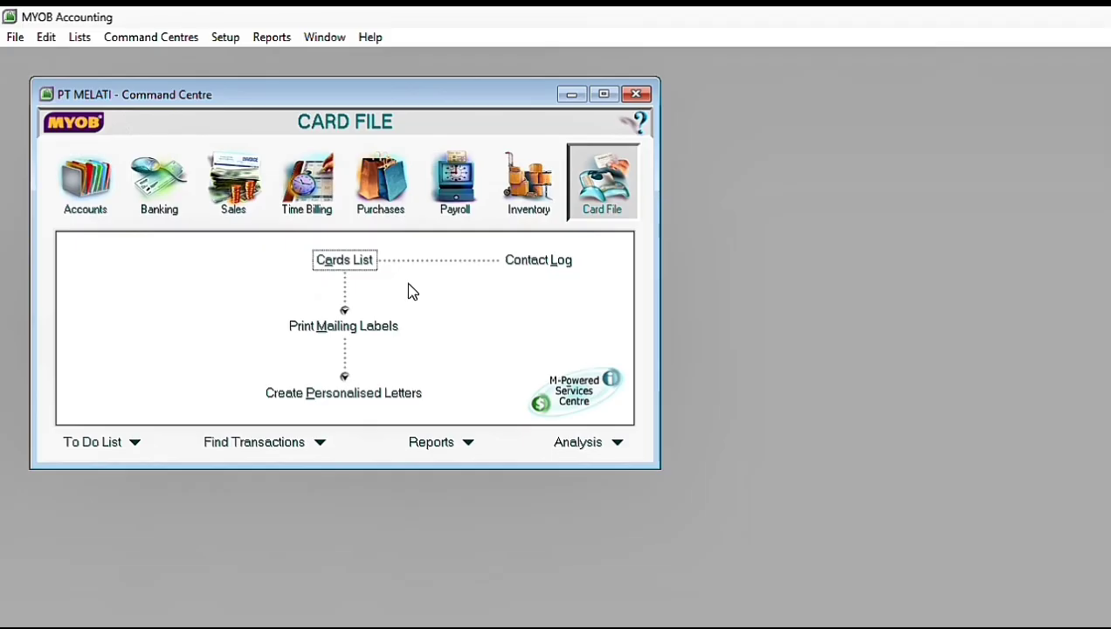
click(330, 265)
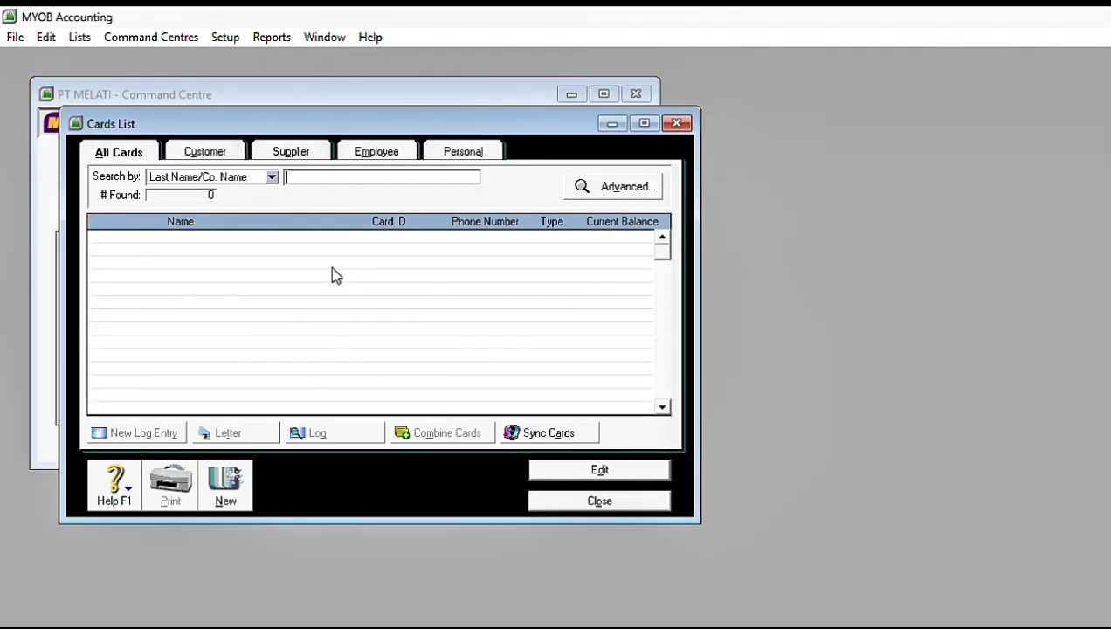
click(225, 485)
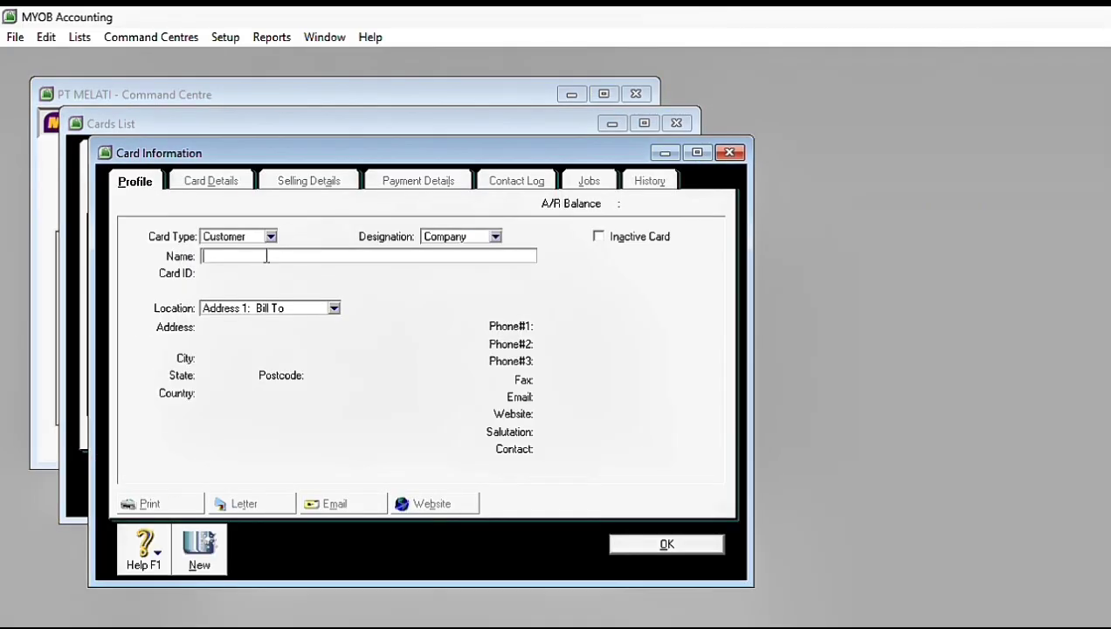
text(tokoToko Sanken)
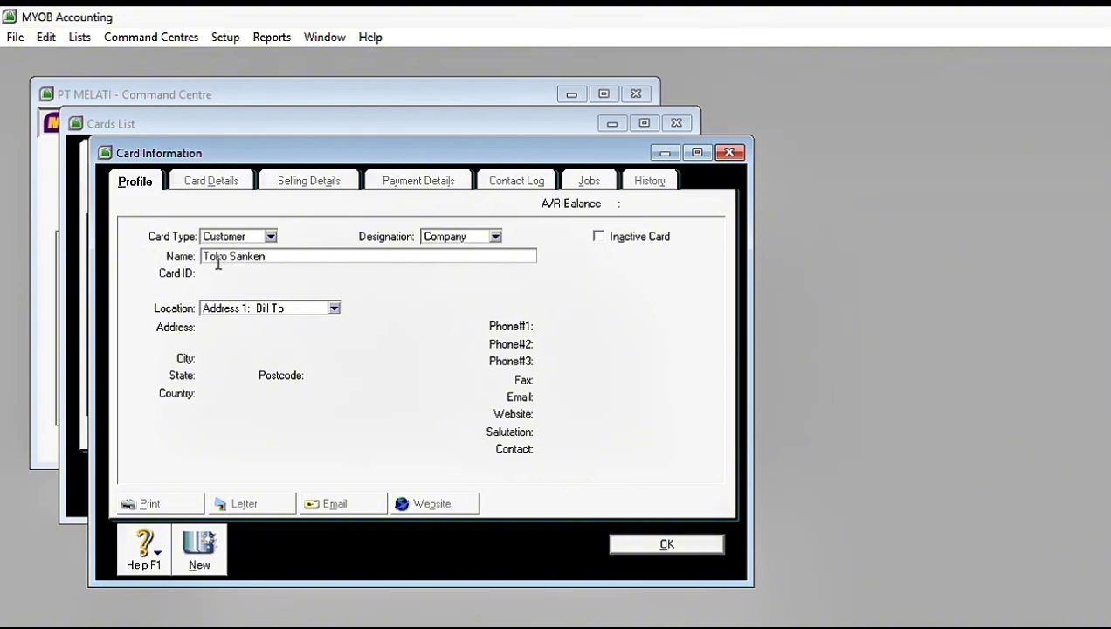
key(Tab)
key(Caps_Lock)
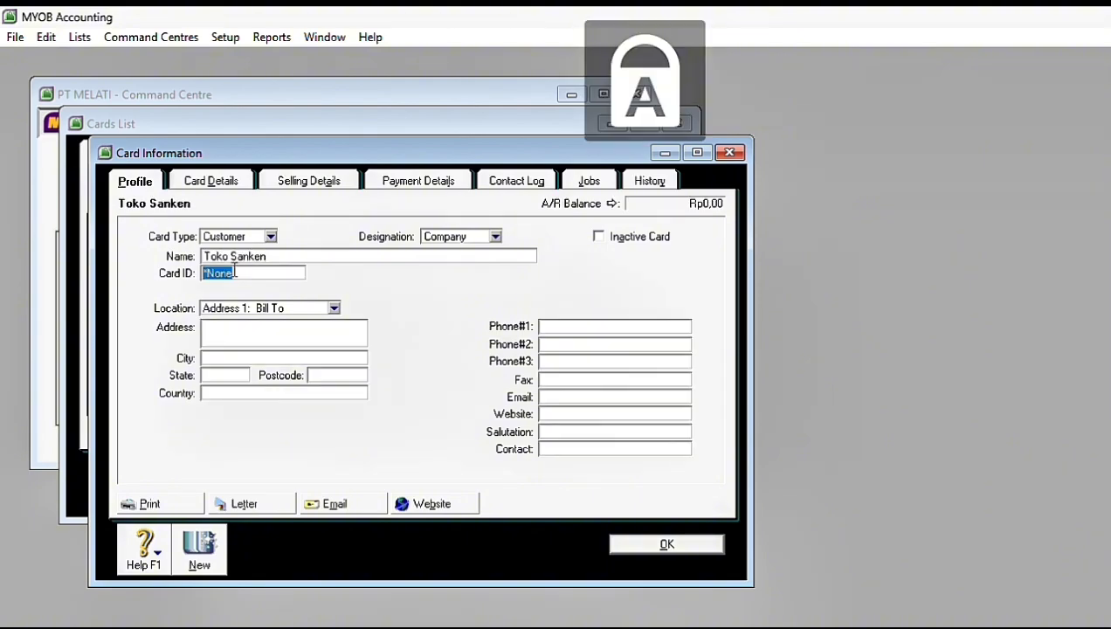
text(C001)
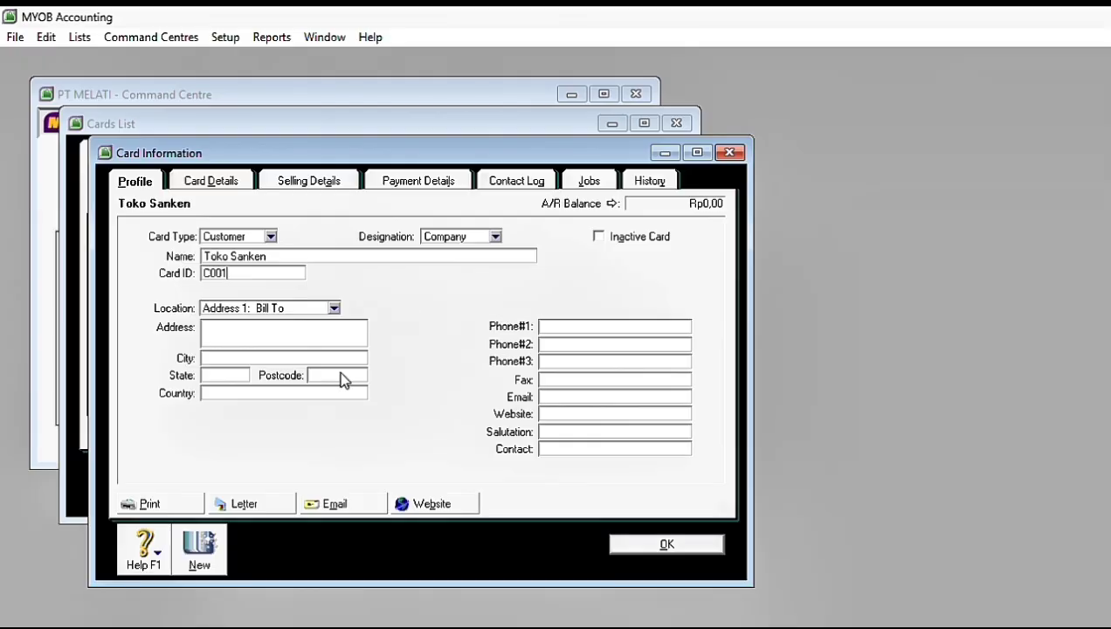
Step: Set Toko Sanken's payment terms to In a Given # of Days, with 10 discount days, 30 balance due days and 1% early payment discount
click(319, 181)
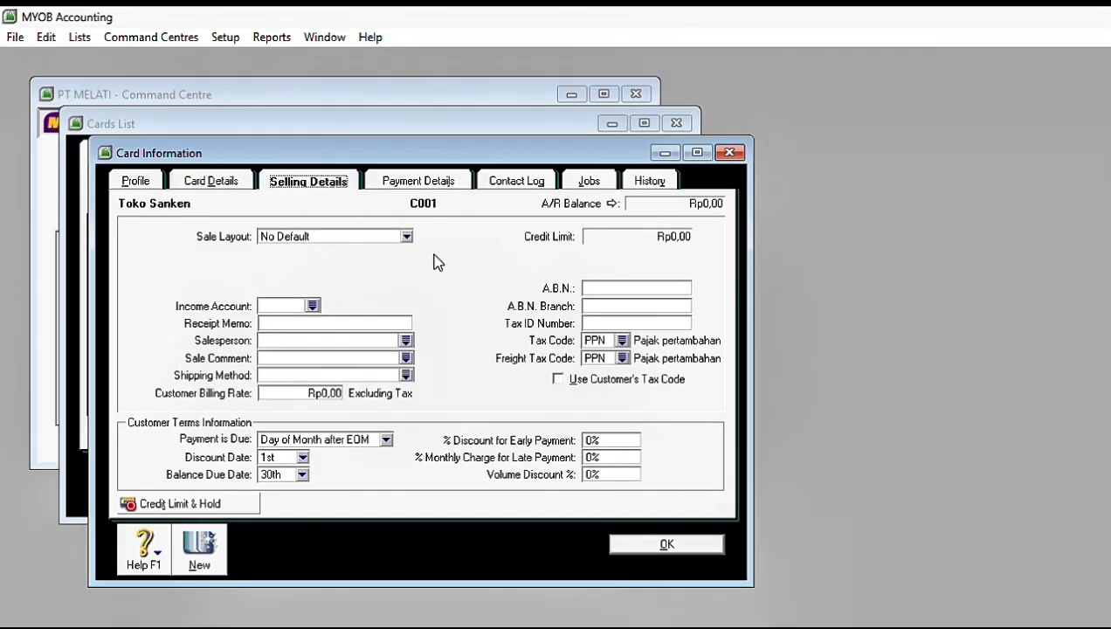
click(384, 441)
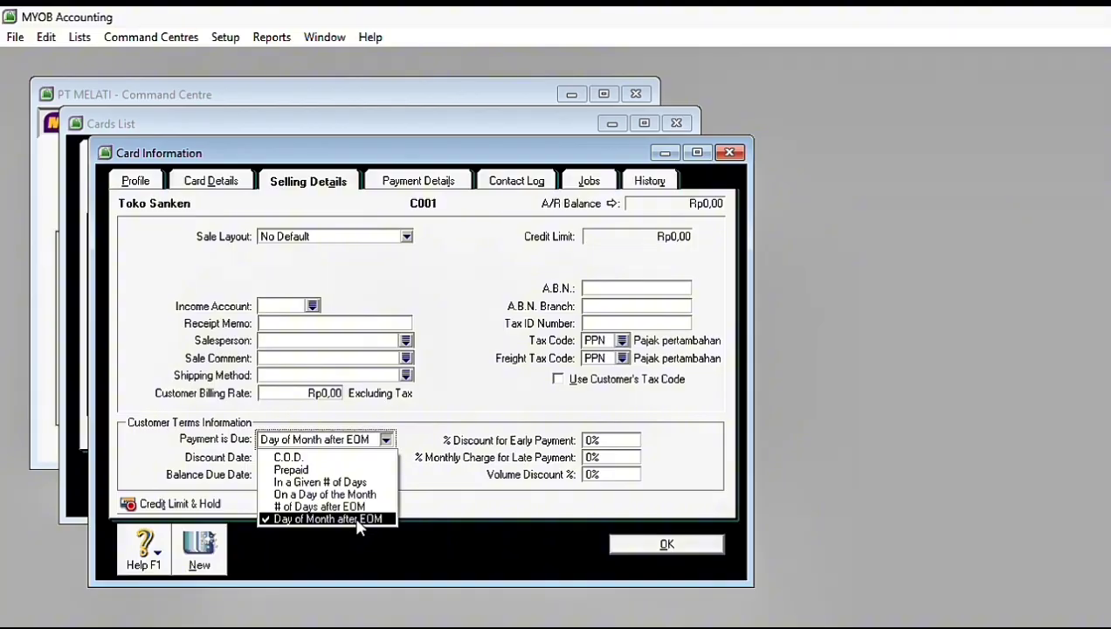
click(350, 483)
click(274, 457)
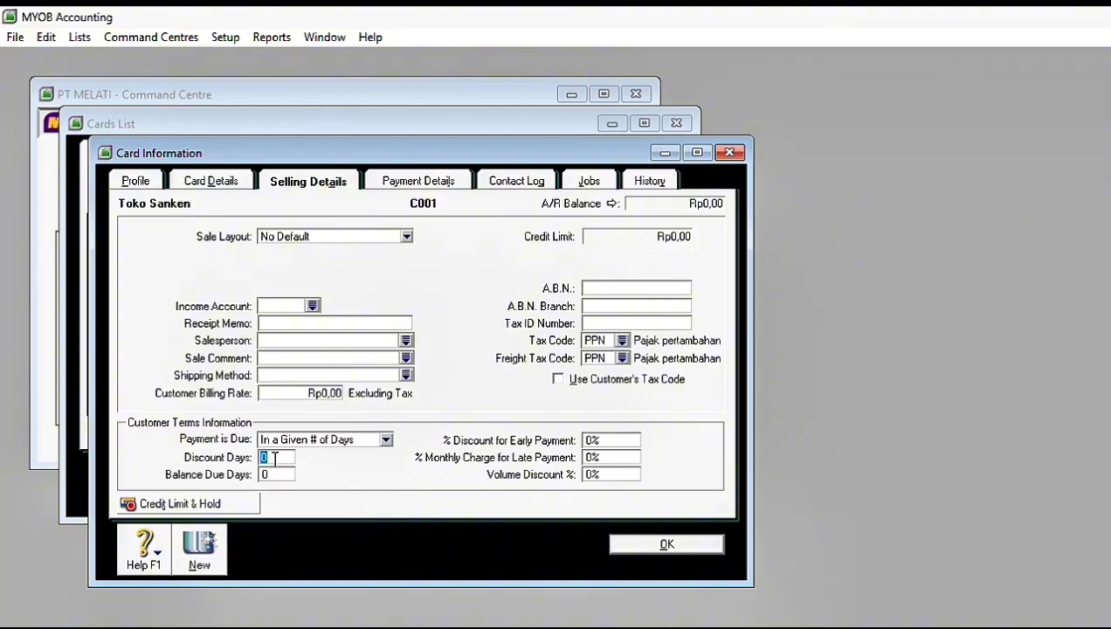
text(10)
key(Tab)
text(30)
key(Tab)
text(1)
key(Tab)
Step: Start another customer card and name the company Toko Jaya
click(199, 549)
key(Caps_Lock)
text(Toko Jaya)
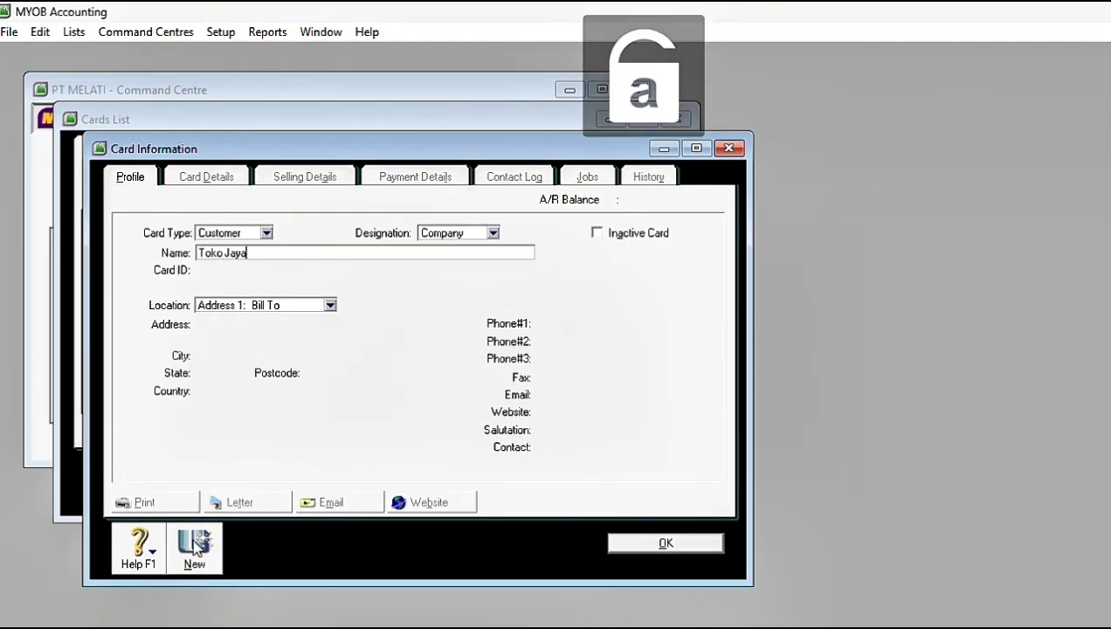
key(Tab)
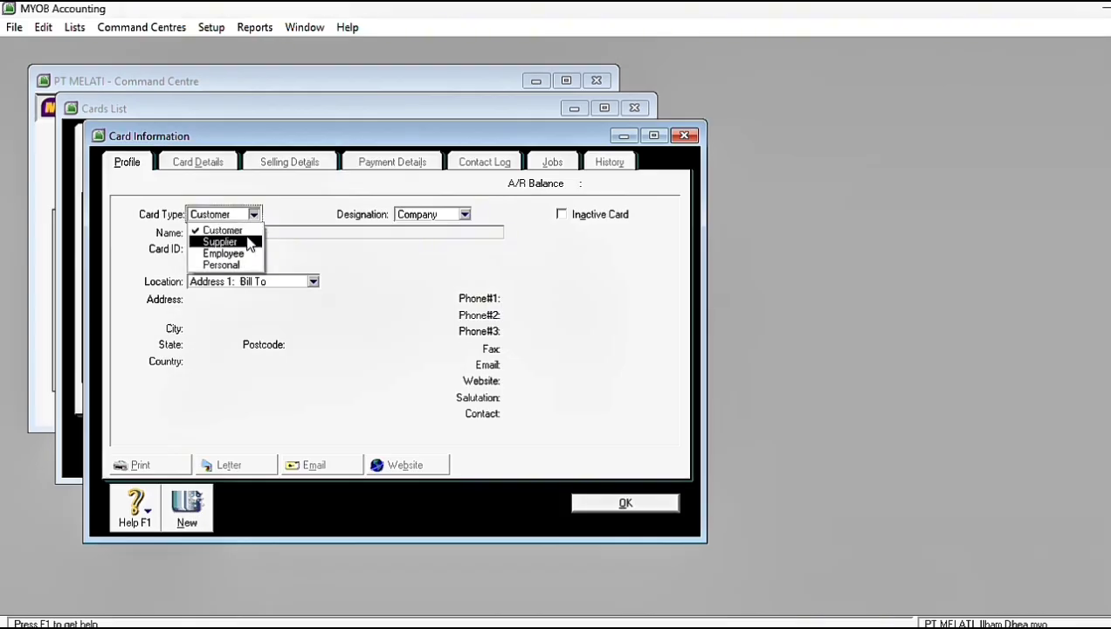
Step: Create a supplier card for the company PT Surya with card ID S001
click(244, 240)
text(PT Surya)
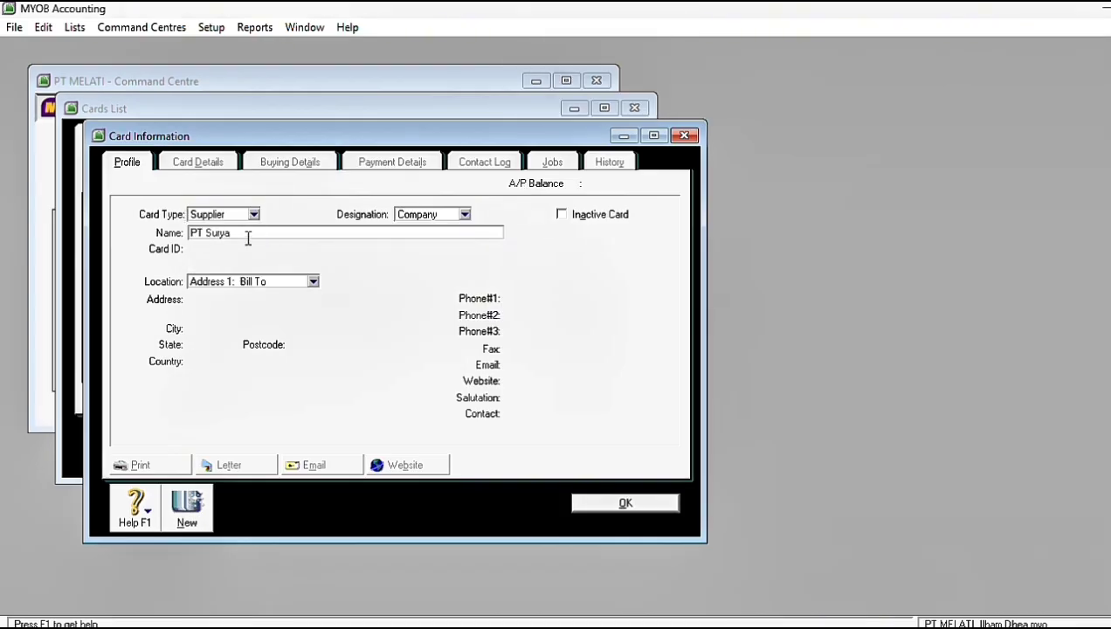
key(Tab)
key(Caps_Lock)
text(S001)
Step: Set PT Surya's payment terms to In a Given # of Days, with 10 discount days, 50 balance due days and 2% early payment discount
click(271, 165)
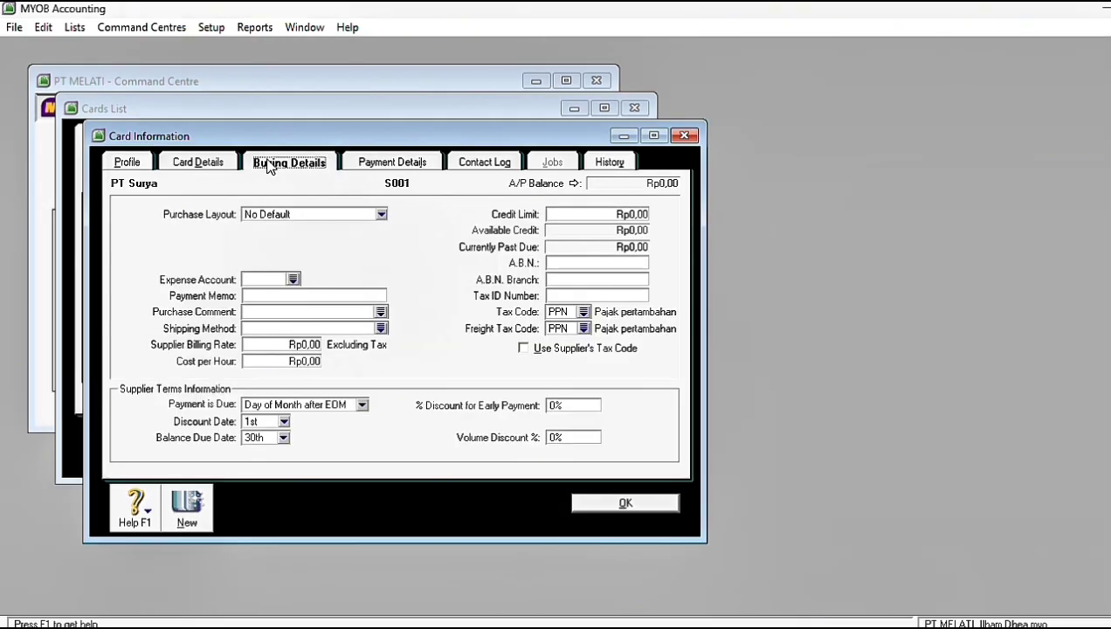
click(131, 164)
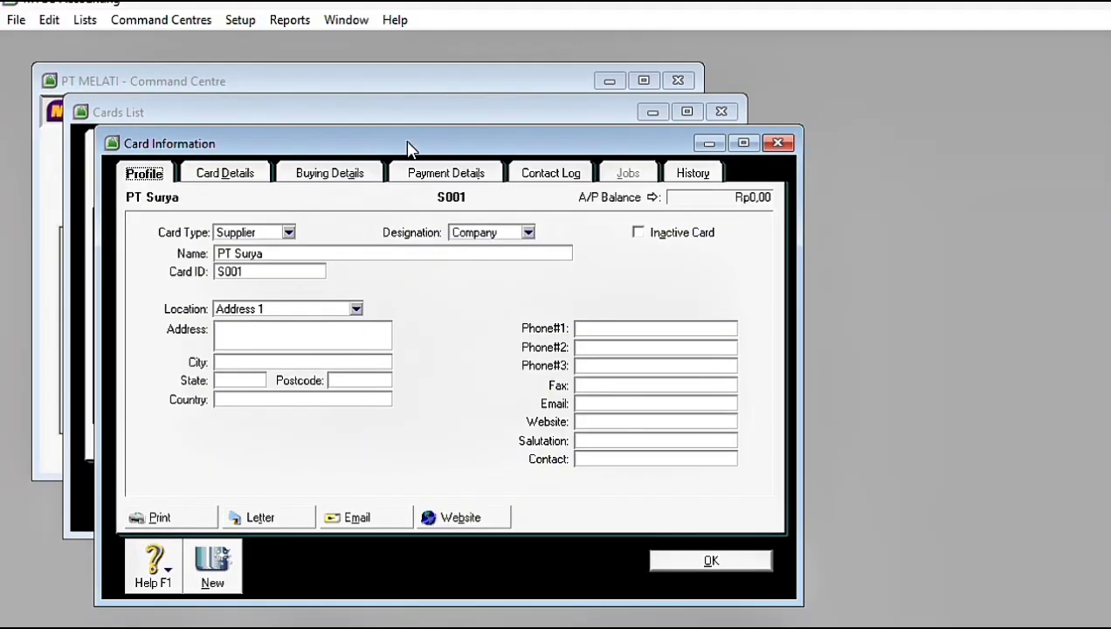
click(339, 175)
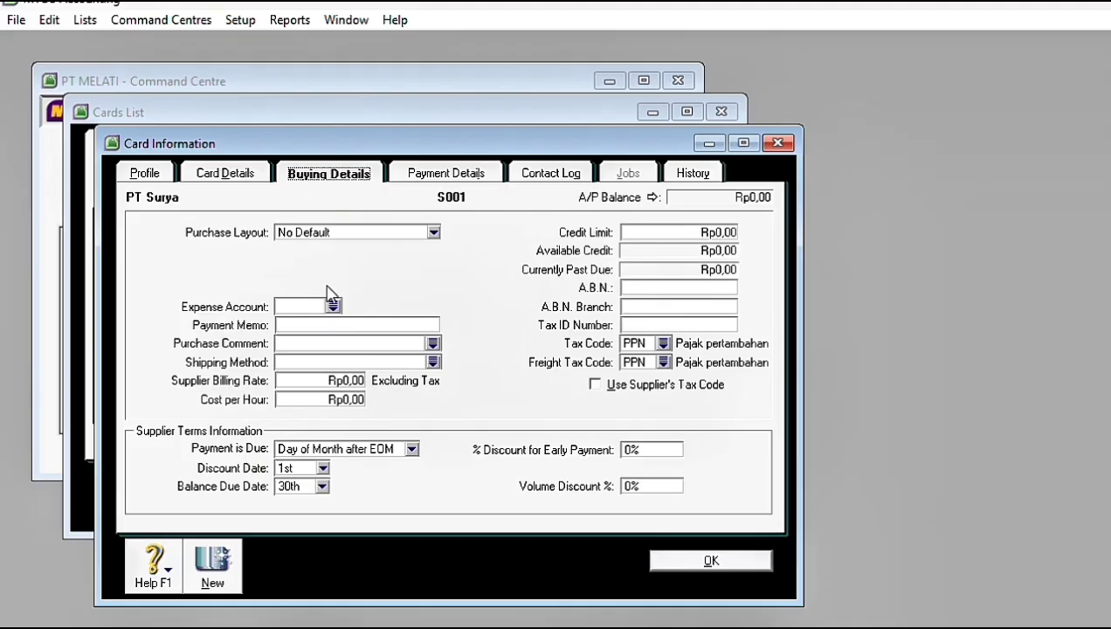
click(411, 448)
click(301, 490)
click(304, 468)
text(10)
key(Tab)
text(50)
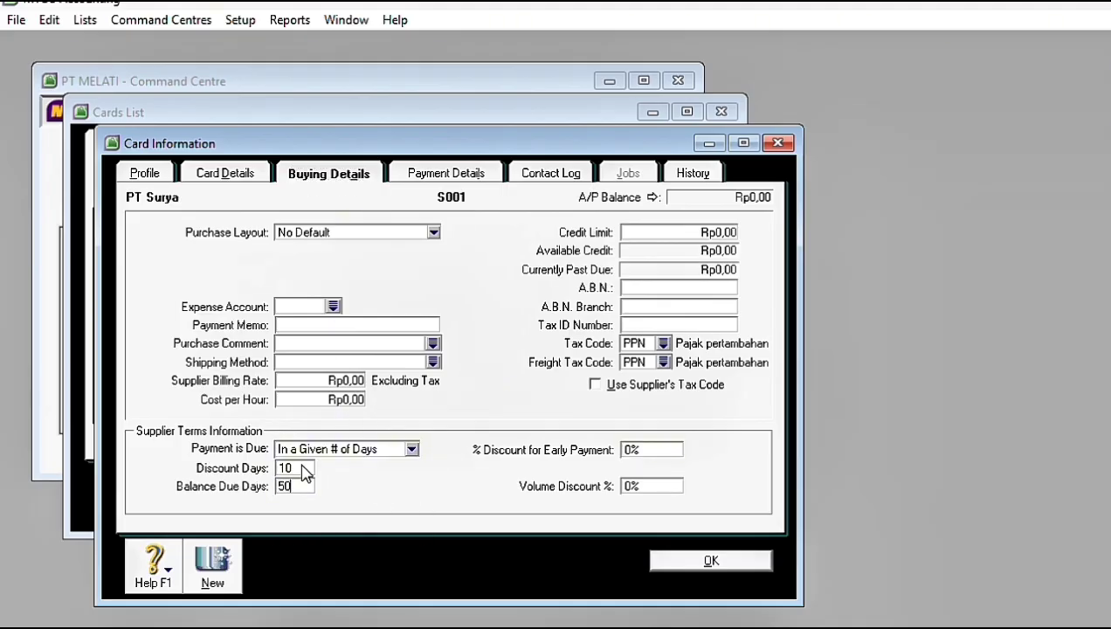
key(Tab)
text(2)
key(Tab)
Step: Create a supplier card for the company PT Nusantara with card ID S002 and save it
click(210, 568)
text(PT Nusantara)
click(238, 276)
text(S002)
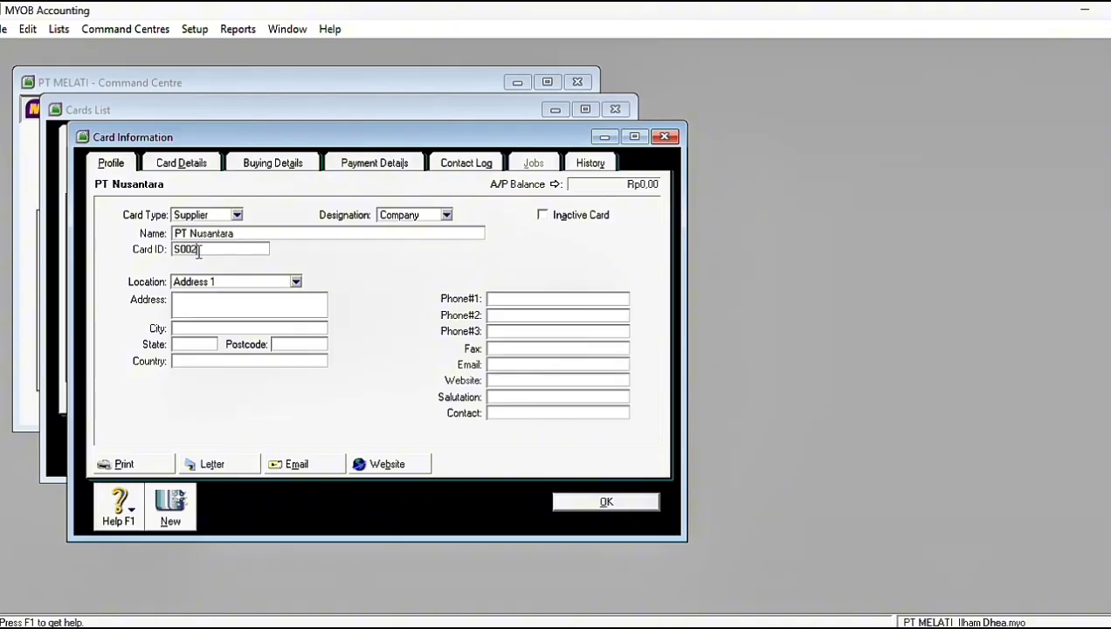
click(274, 163)
click(606, 501)
Step: Create a supplier card for the company PT Samudra with card ID S003
text(PT Samudra)
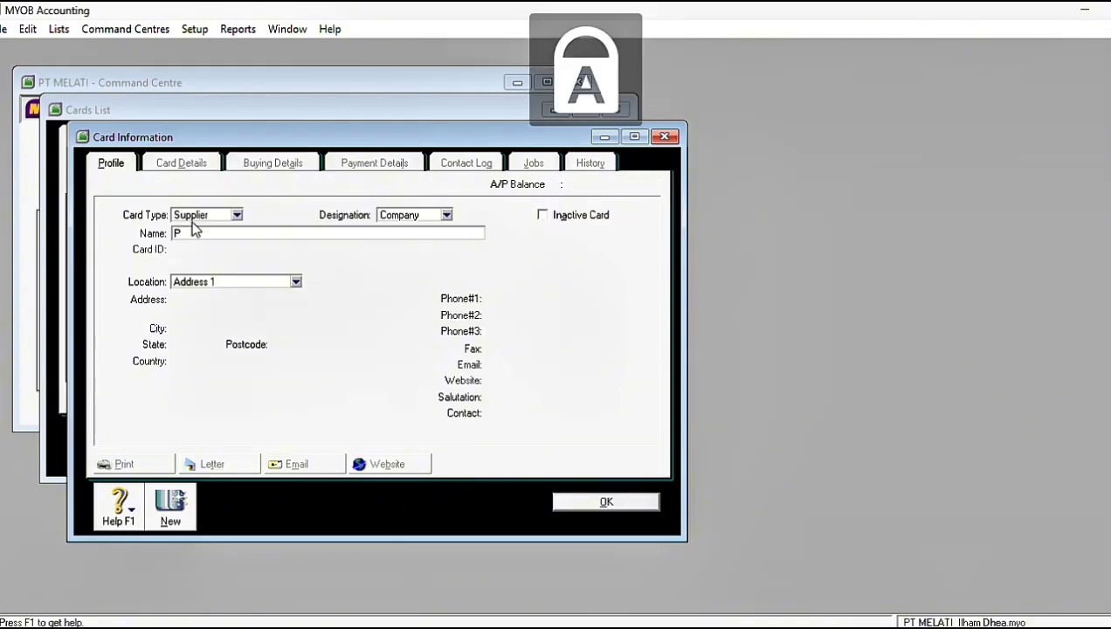
key(Tab)
text(S003)
Step: Give PT Samudra In a Given # of Days terms with 10 discount days, 50 balance due days and 2% early payment discount; save the card
click(272, 164)
click(270, 405)
click(262, 439)
text(10502)
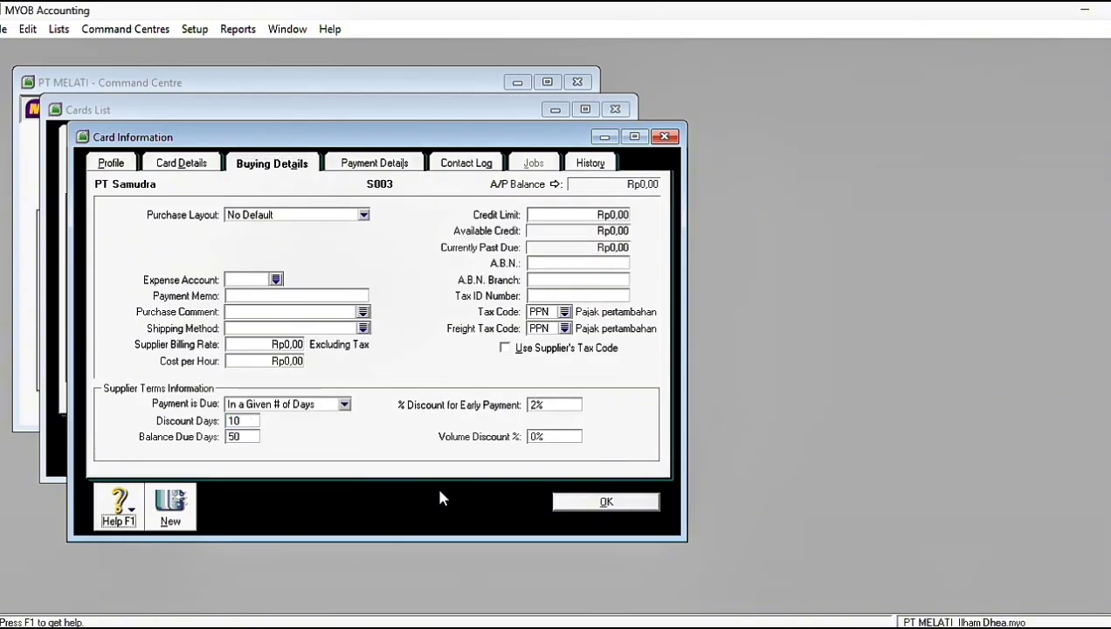
click(616, 502)
Step: Open the customer balances setup to prepare for adding the customers' opening sales
click(195, 29)
mouse_move(248, 69)
click(458, 107)
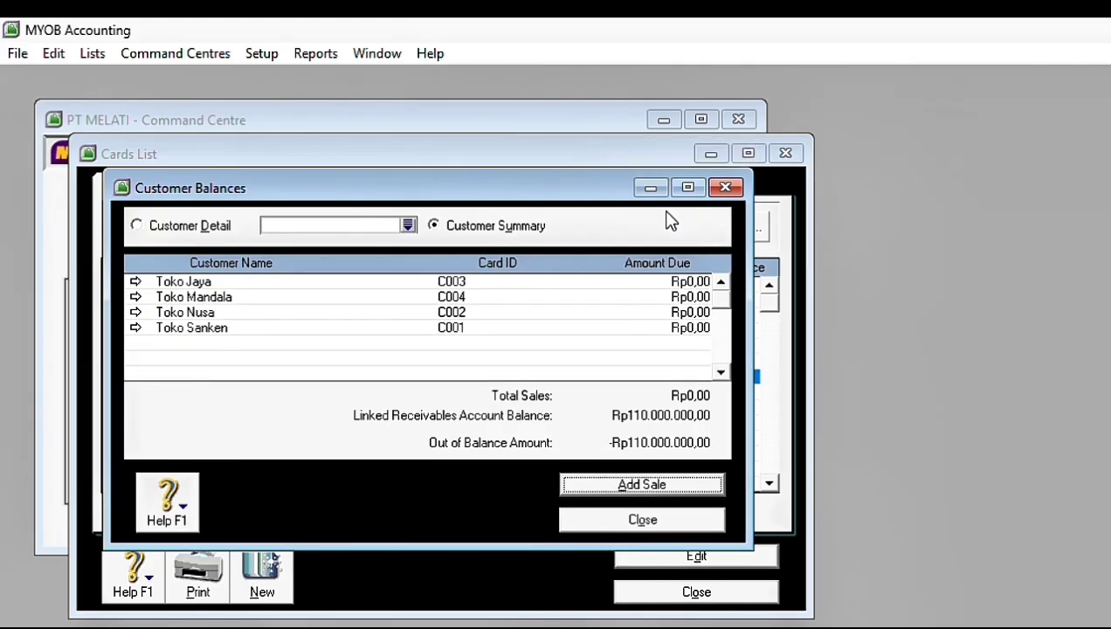
Step: Open the customer balances and start a historical sale for Toko Sanken
click(251, 39)
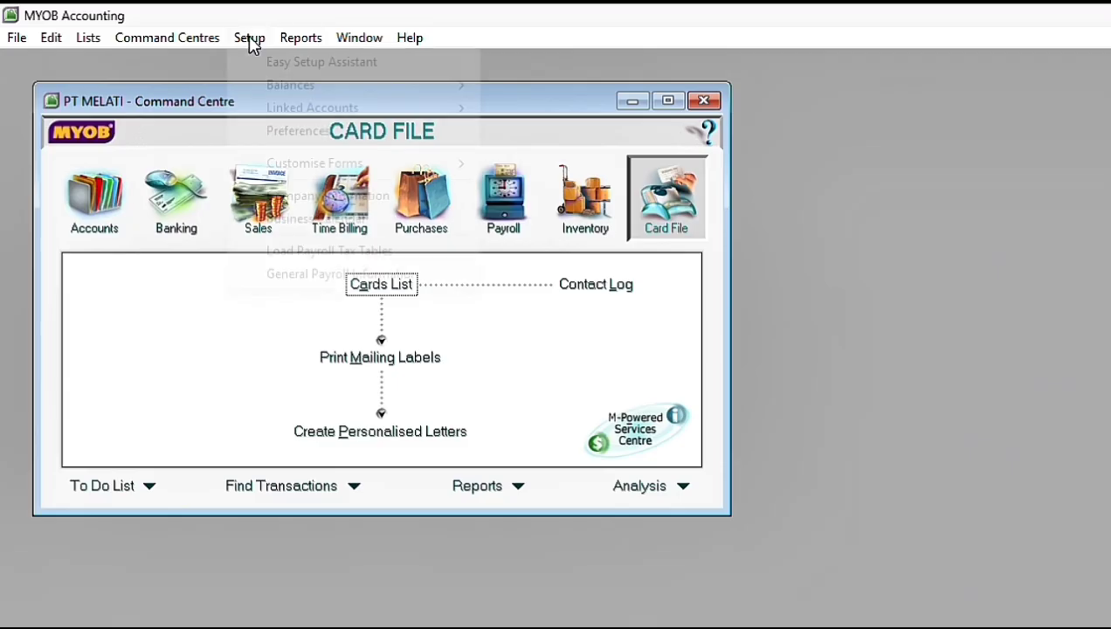
mouse_move(459, 88)
click(565, 129)
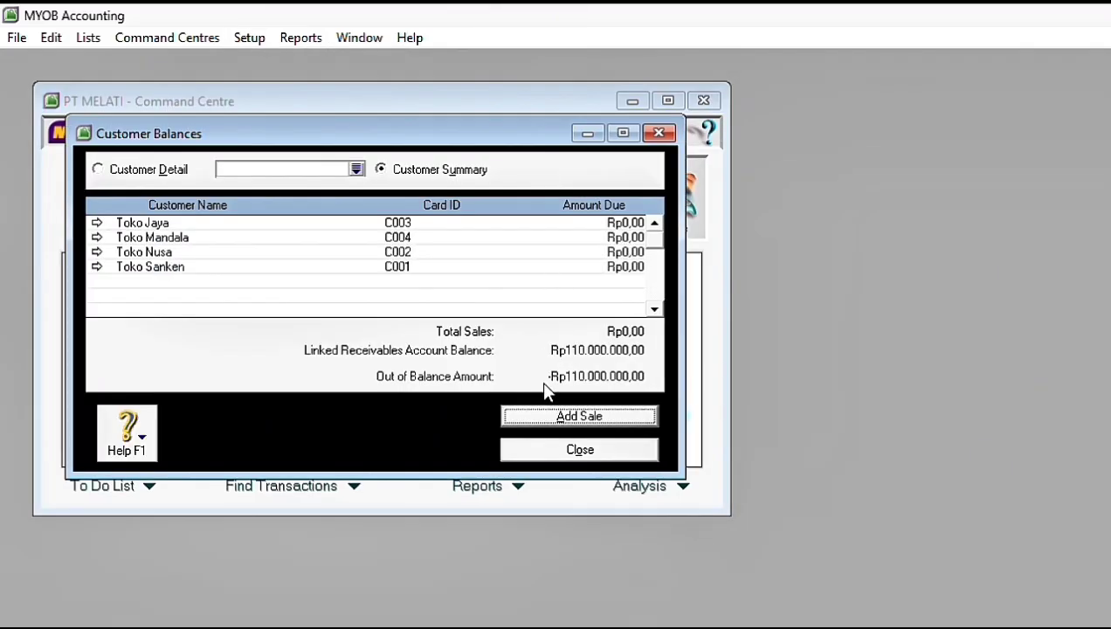
click(556, 414)
click(467, 225)
double_click(509, 319)
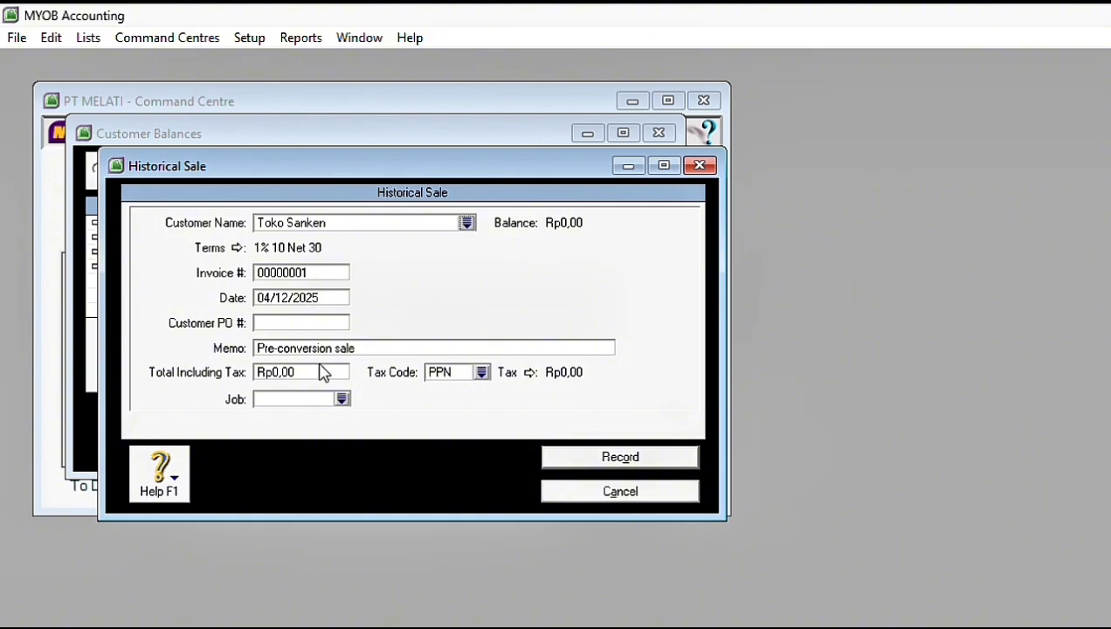
Step: Date Toko Sanken's historical sale 20/11/2017, set its total including tax to Rp44.000.000, and record it
click(266, 298)
text(20)
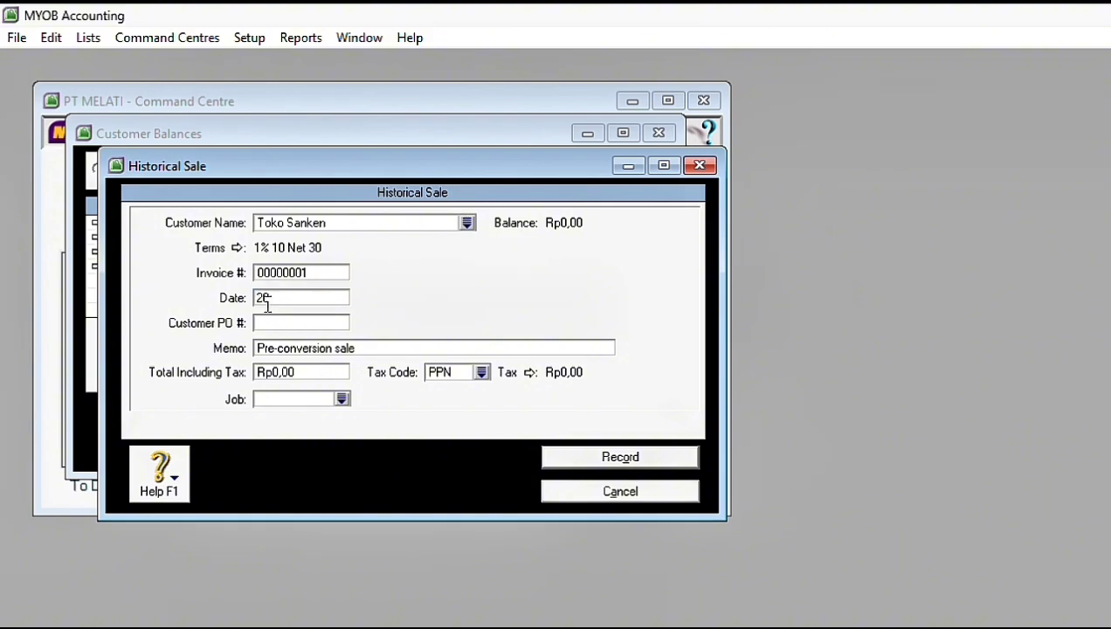
text(/11/2017)
click(305, 373)
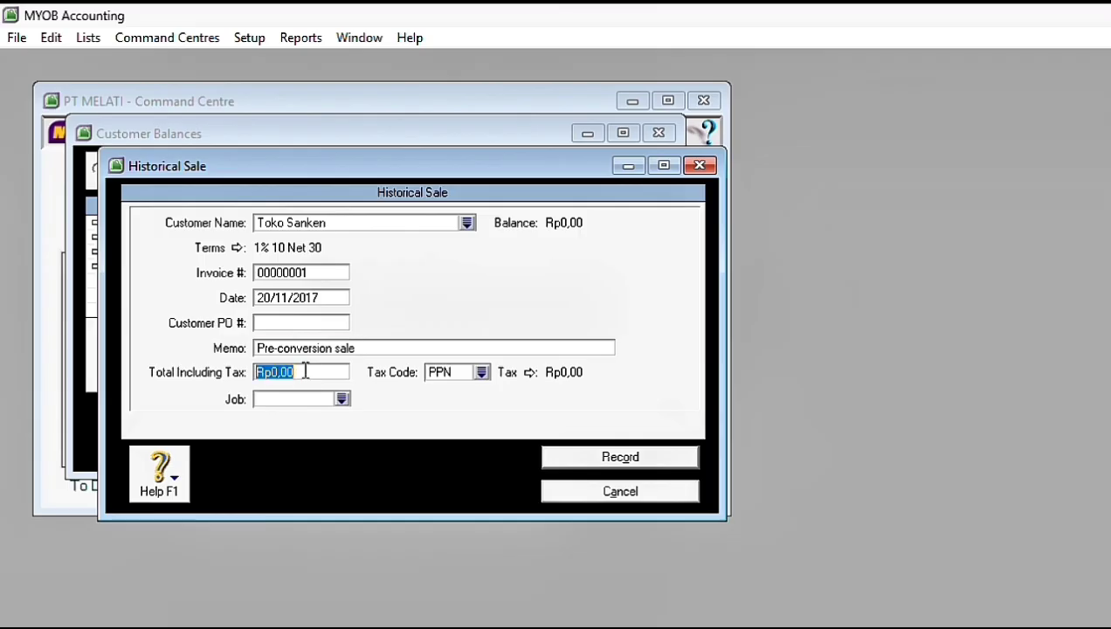
text(44.000.000)
key(Tab)
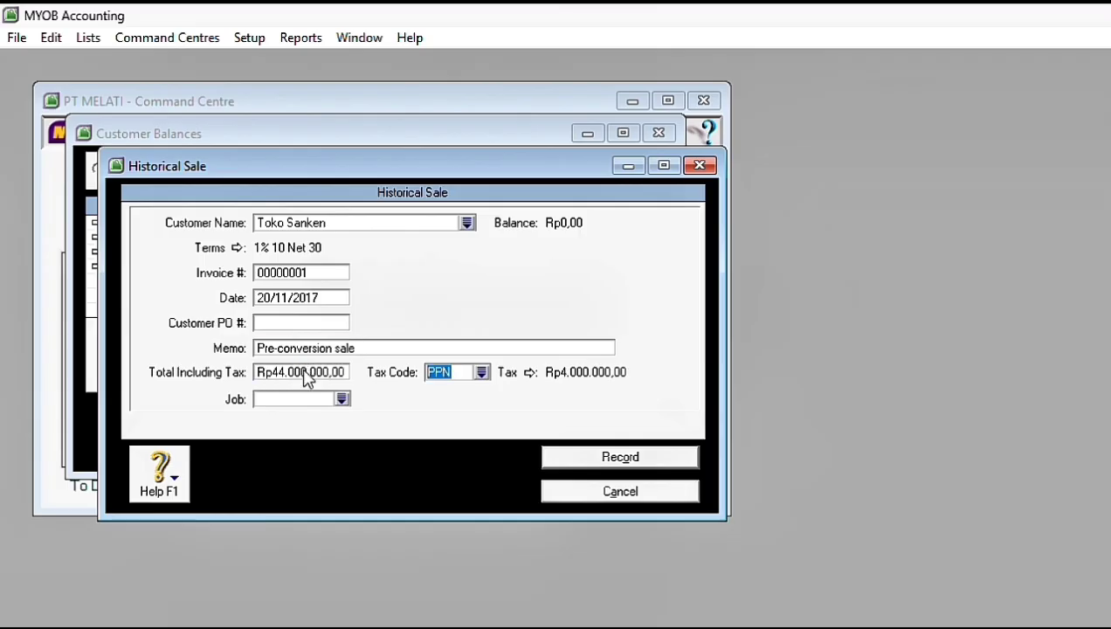
click(585, 460)
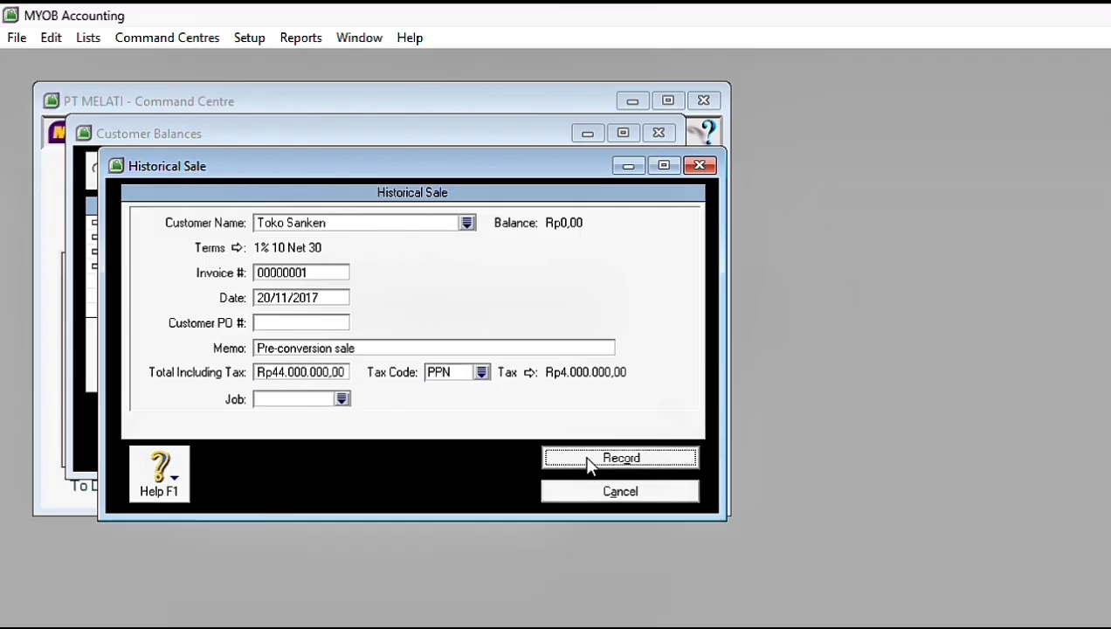
key(Return)
Step: Record a historical sale for Toko Nusa dated 25/11/2017 with a total including tax of Rp33.000.000
click(539, 426)
click(468, 222)
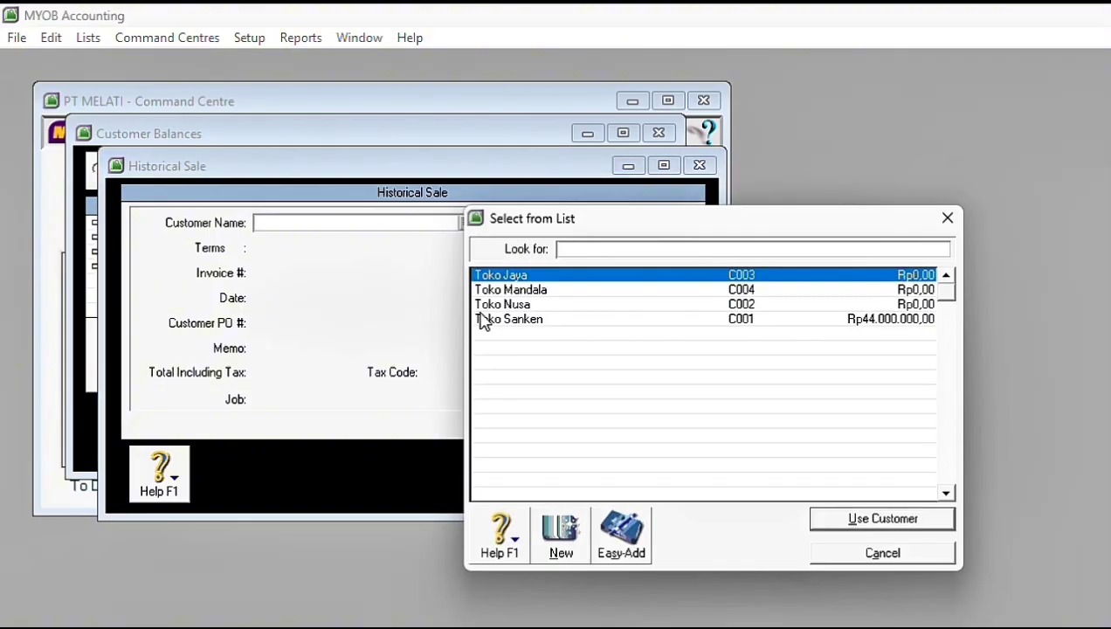
double_click(479, 307)
click(292, 372)
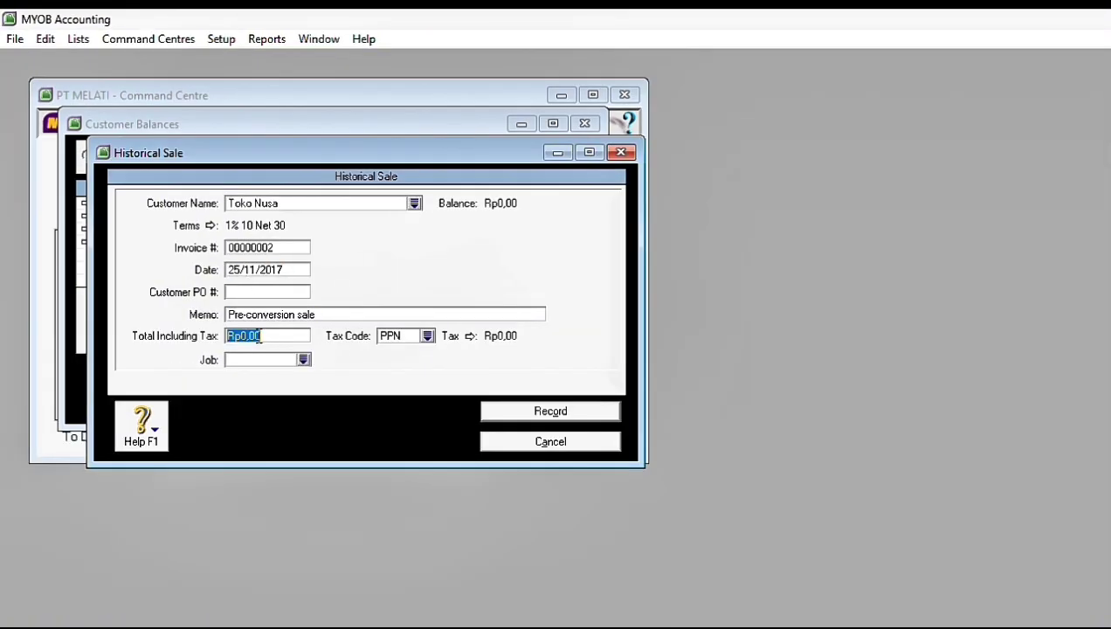
text(33000000)
key(Tab)
click(550, 410)
Step: Add a historical sale for Toko Mandala with a total including tax of Rp33.000.000 and record it
click(524, 377)
click(452, 263)
double_click(451, 264)
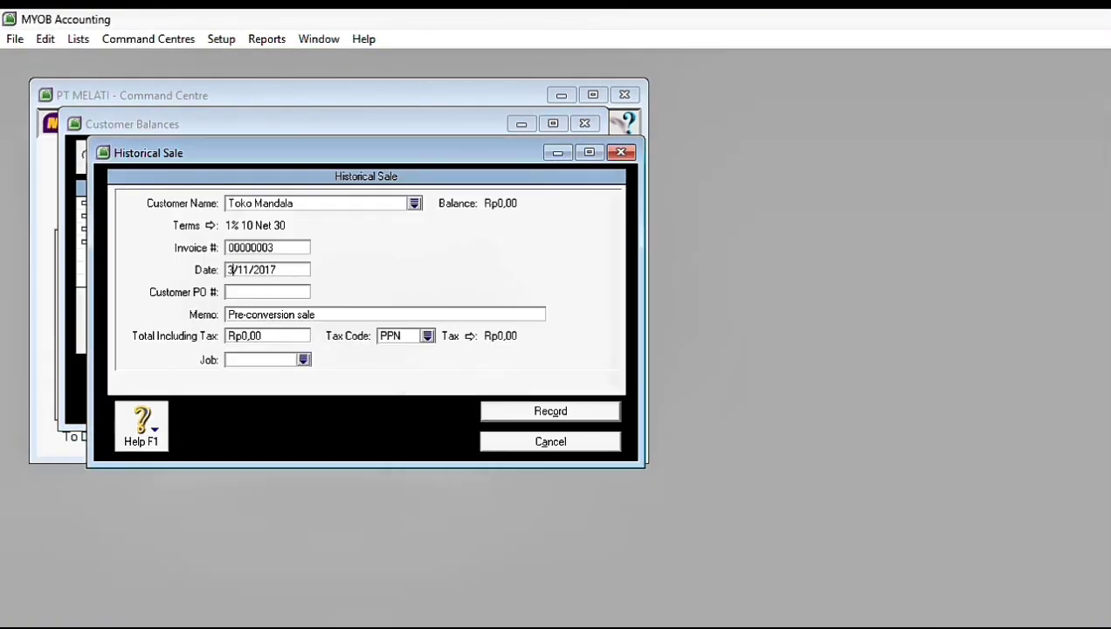
click(266, 336)
text(33000000)
key(Tab)
click(550, 411)
click(629, 416)
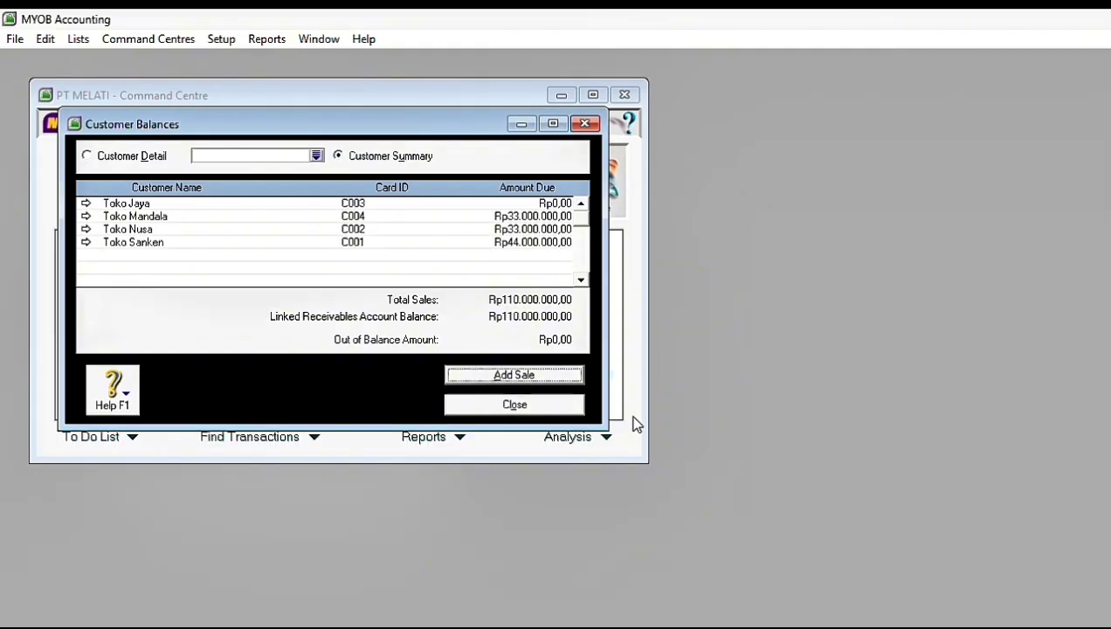
Step: Leave the customer balances, open the supplier balances and start a historical purchase for PT Surya
key(Escape)
click(220, 40)
click(499, 153)
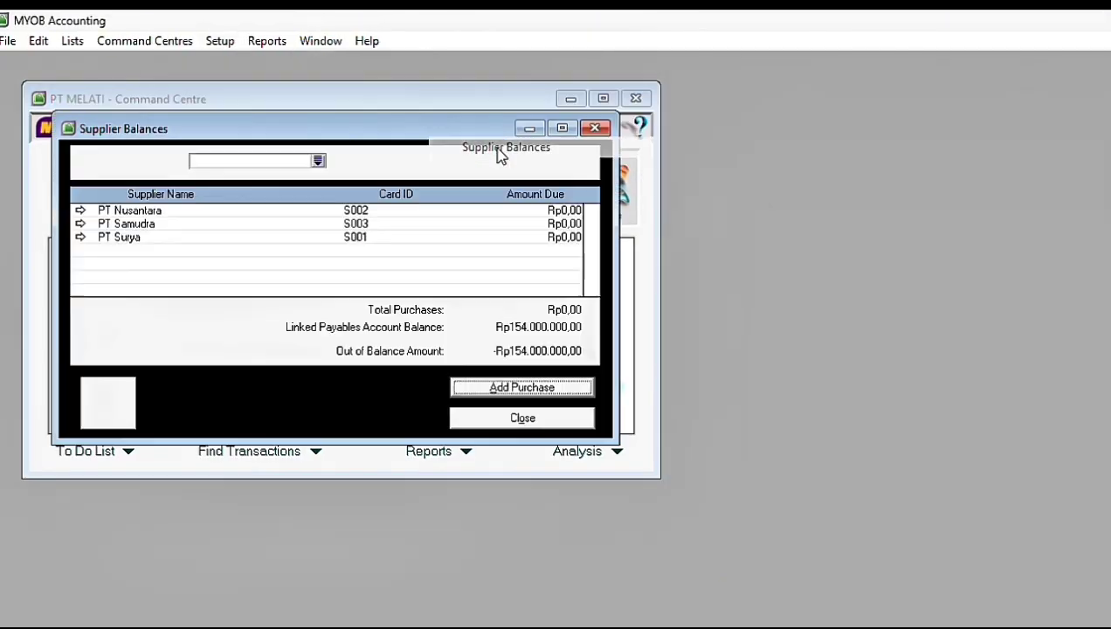
click(519, 387)
key(Tab)
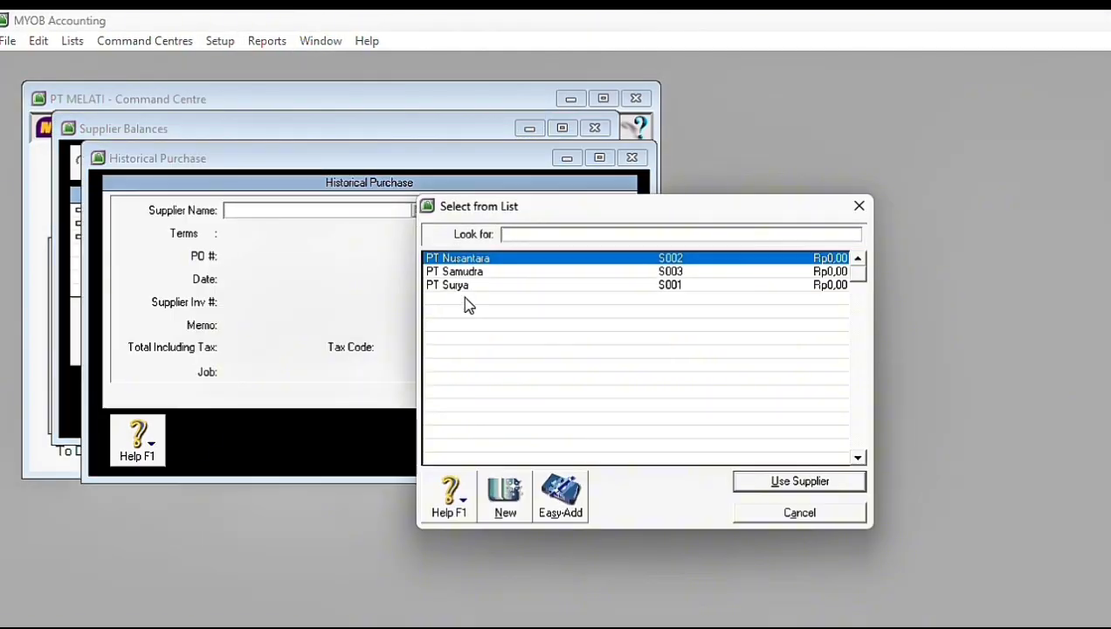
double_click(462, 287)
Step: Date PT Surya's historical purchase 18/11/2017 and set its total including tax to Rp44.000.000
double_click(236, 279)
text(18/11/2017)
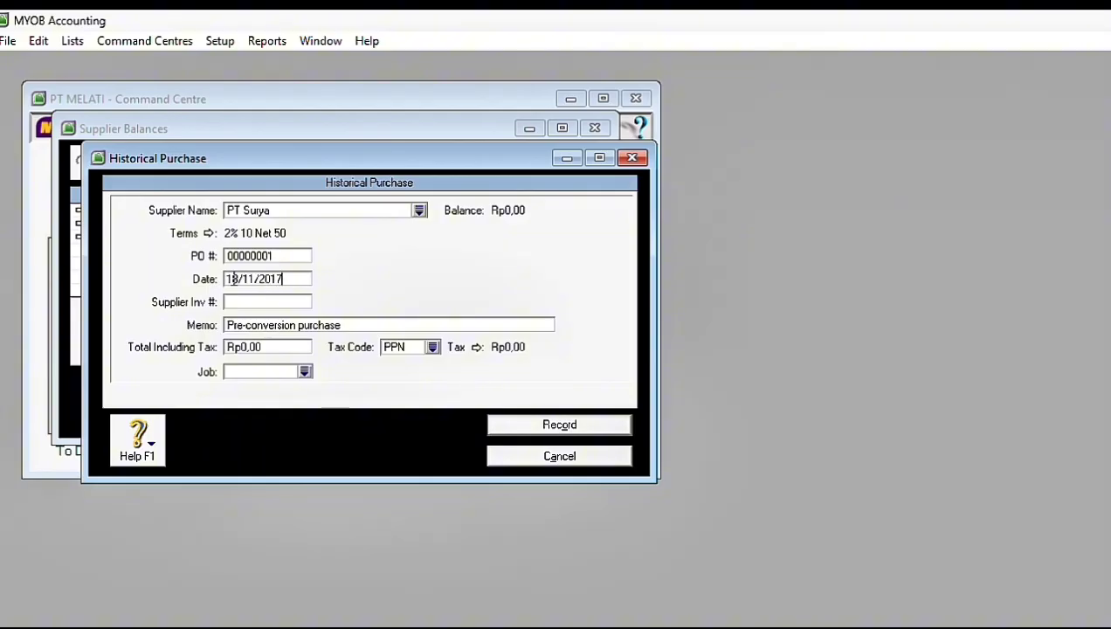
key(Tab)
key(Tab)
key(Tab)
text(44000000)
key(Tab)
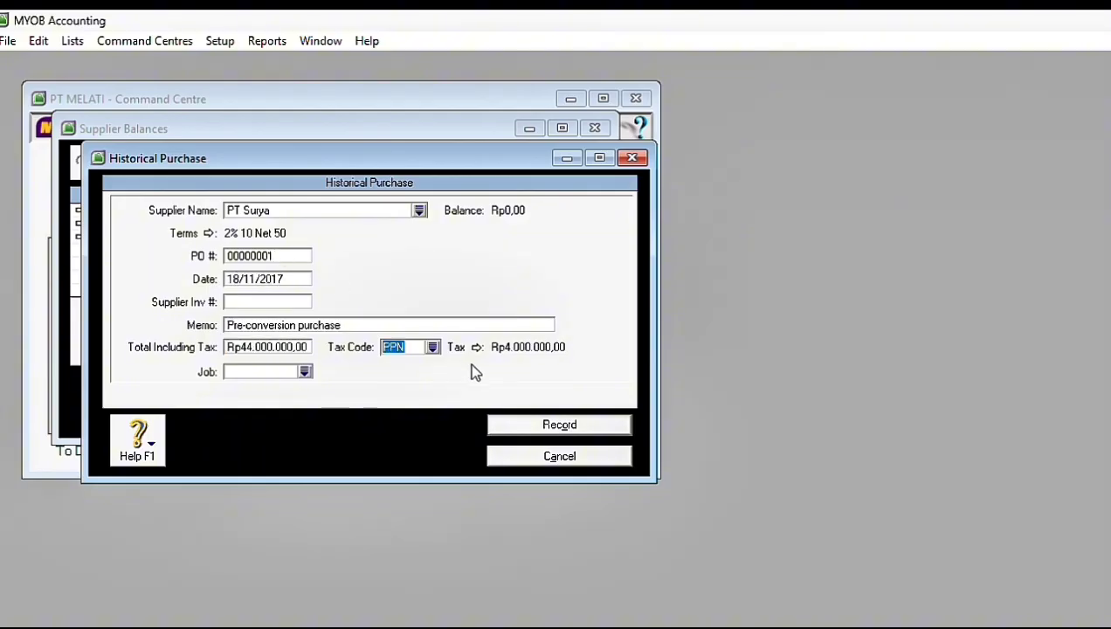
Step: Enter FakturNP8 as PT Surya's supplier invoice number, adjust its text, and record the purchase
click(286, 303)
key(Caps_Lock)
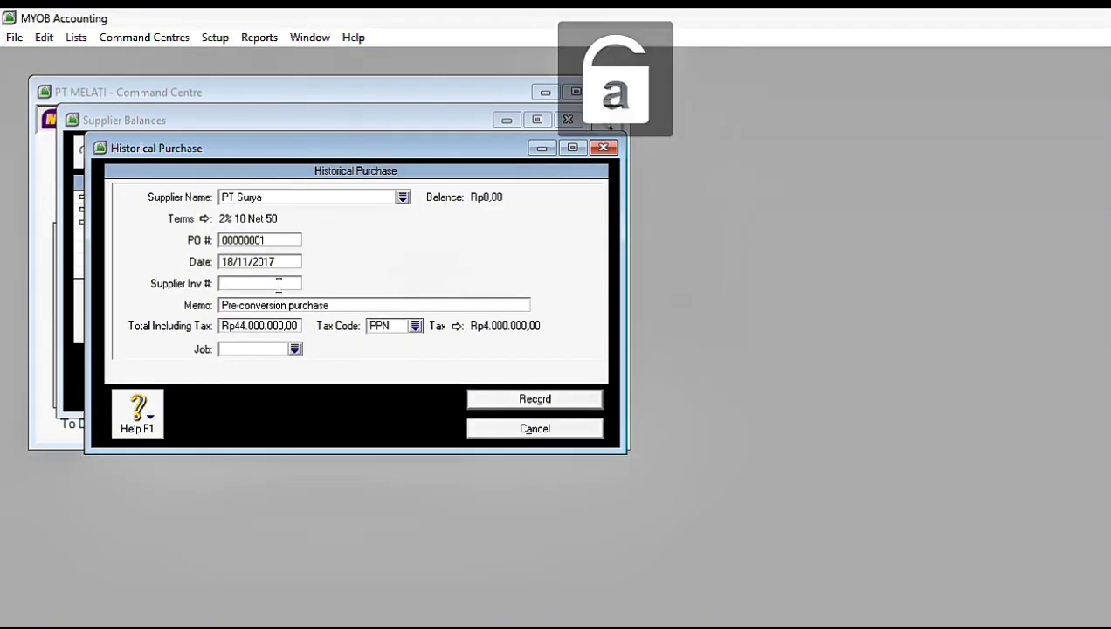
text(F)
key(Caps_Lock)
text(aktur)
key(Caps_Lock)
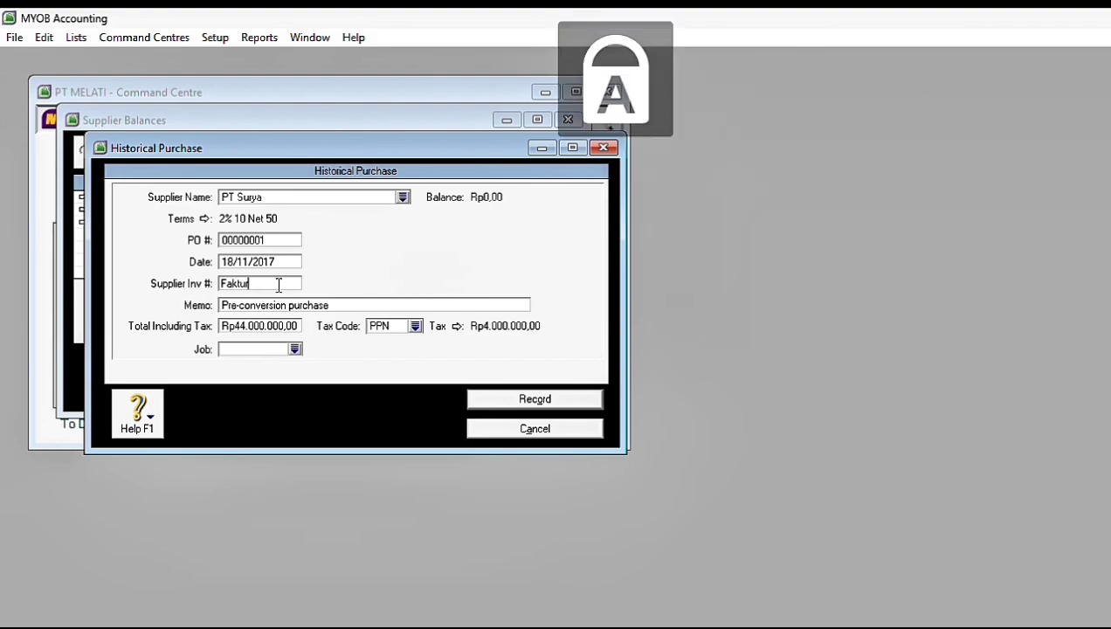
text(NP8)
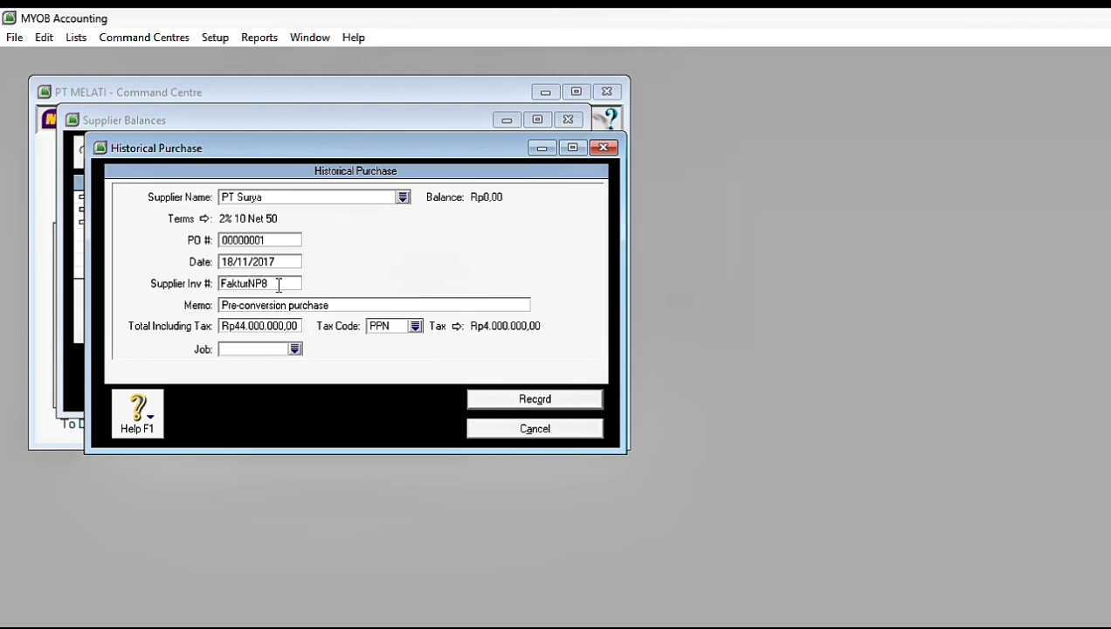
key(Left)
key(Left)
key(Left)
key(BackSpace)
key(BackSpace)
key(BackSpace)
click(514, 398)
click(616, 400)
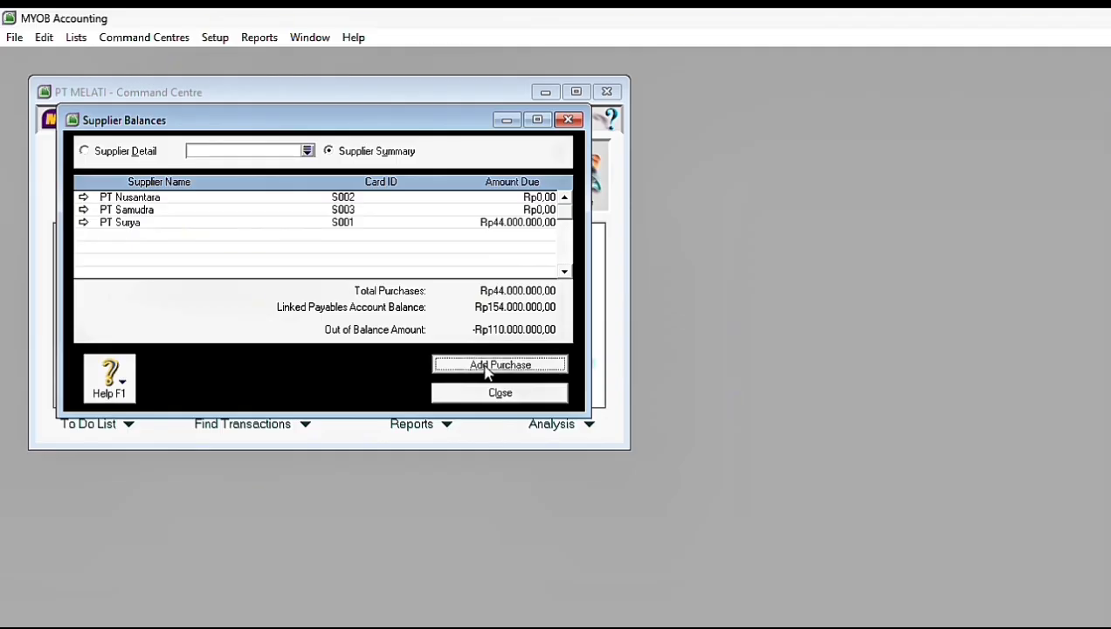
Step: Record a historical purchase for PT Nusantara with supplier invoice number Faktur L114-11 and a total including tax of Rp22.000.000
click(488, 365)
click(402, 198)
key(Return)
click(244, 284)
text(Faktu)
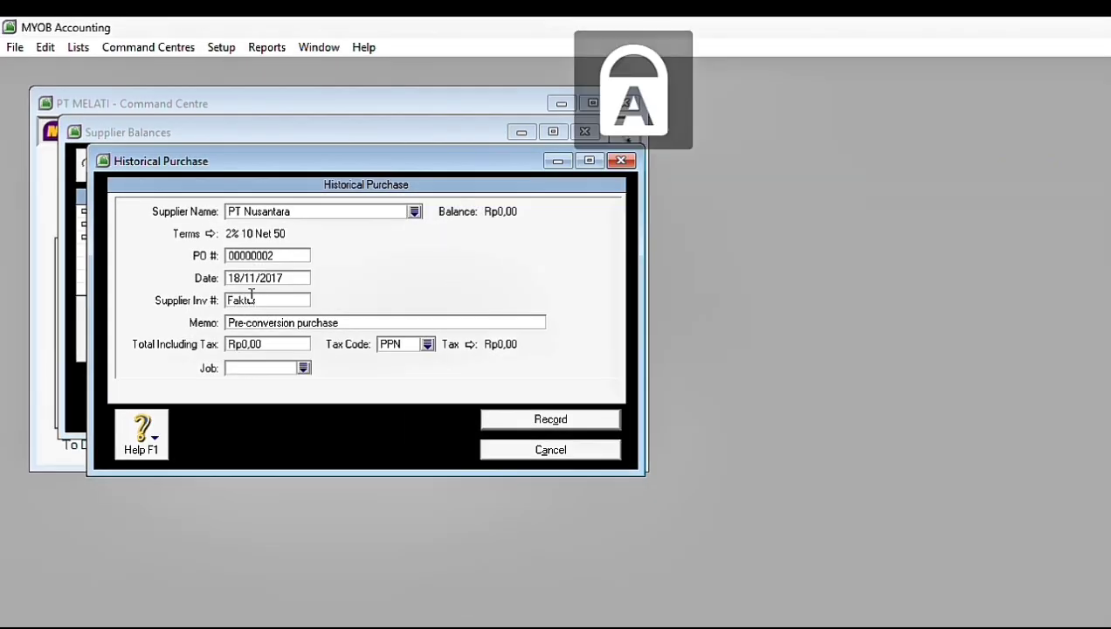
text(r L114-11)
click(254, 345)
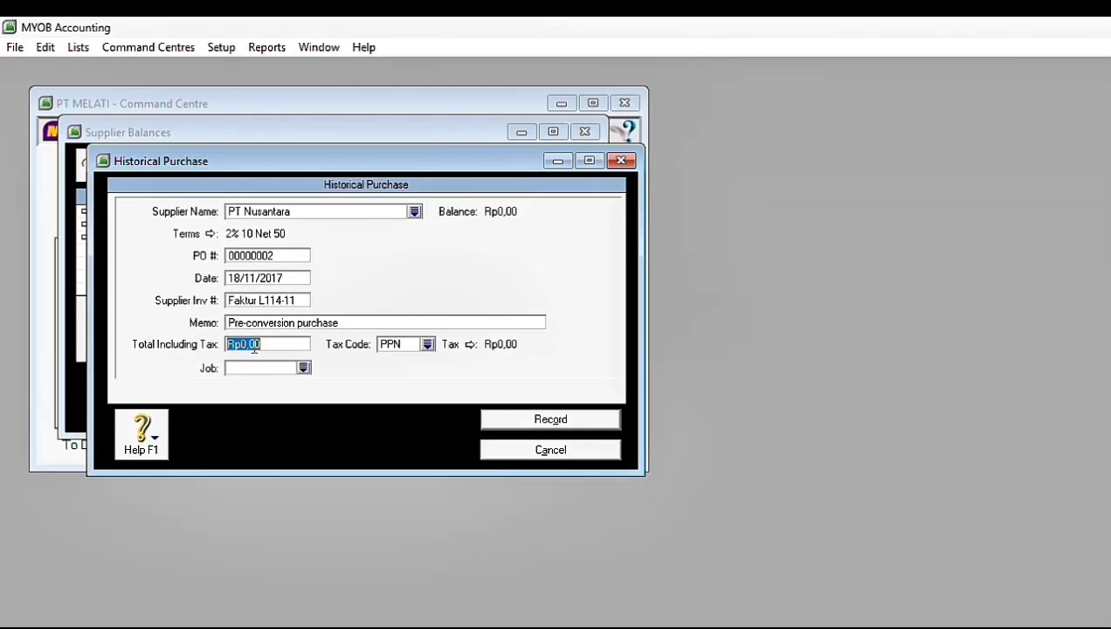
text(22000000)
click(552, 422)
click(634, 424)
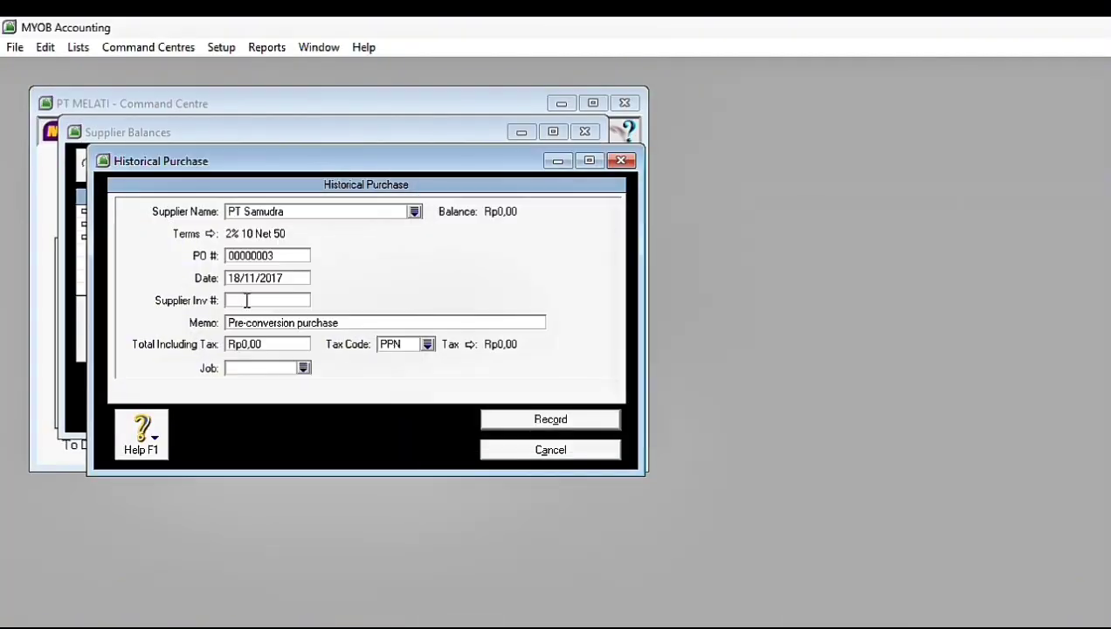
Step: Enter Faktur MN22-11 as the supplier invoice number on PT Samudra's historical purchase
key(Caps_Lock)
text(F)
key(Caps_Lock)
text(aktur)
key(Caps_Lock)
text(NN22-11)
Step: Date PT Samudra's historical purchase 30/11/2017, set its total including tax to Rp88.000.000, and record it
click(255, 253)
click(263, 274)
text(30)
click(274, 345)
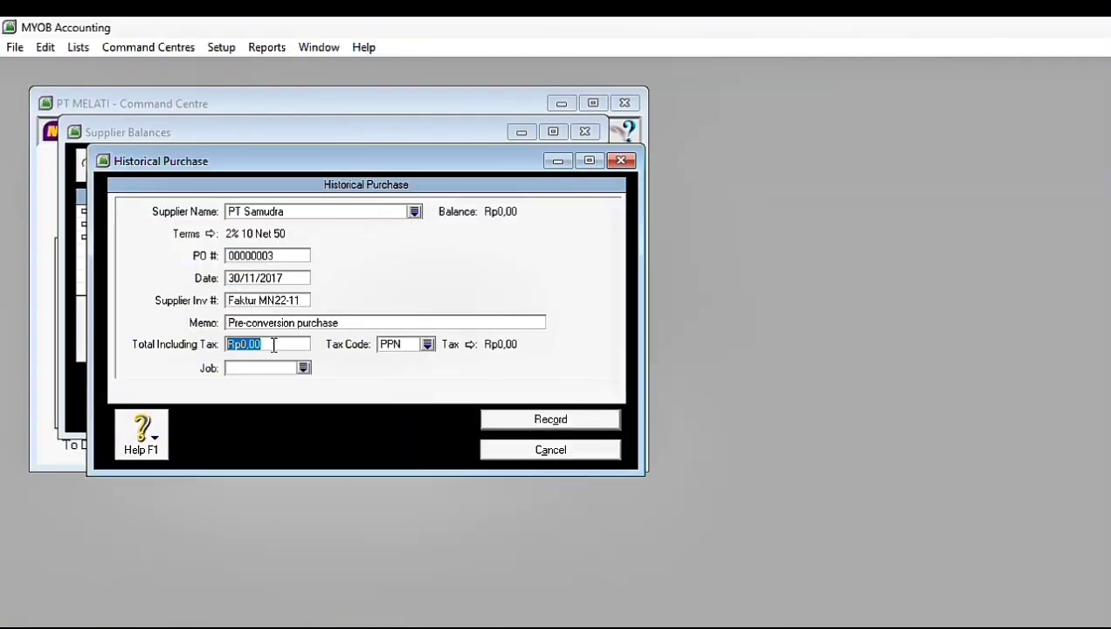
text(88000000)
key(Tab)
click(588, 420)
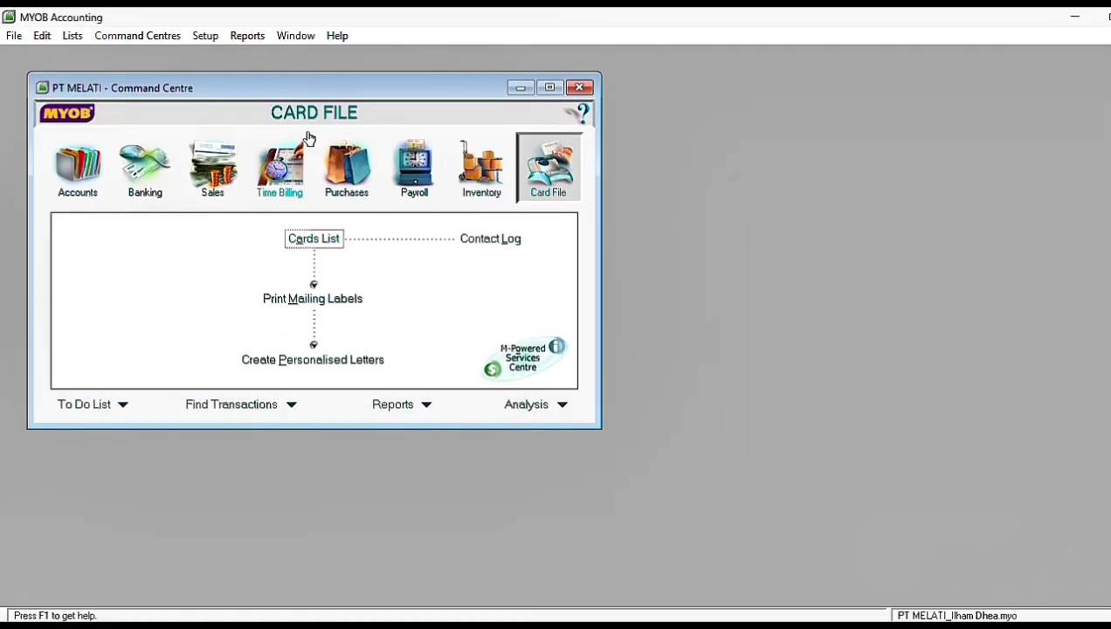
Step: Reopen the supplier balances to check them against the linked payables account, and close the window
click(201, 40)
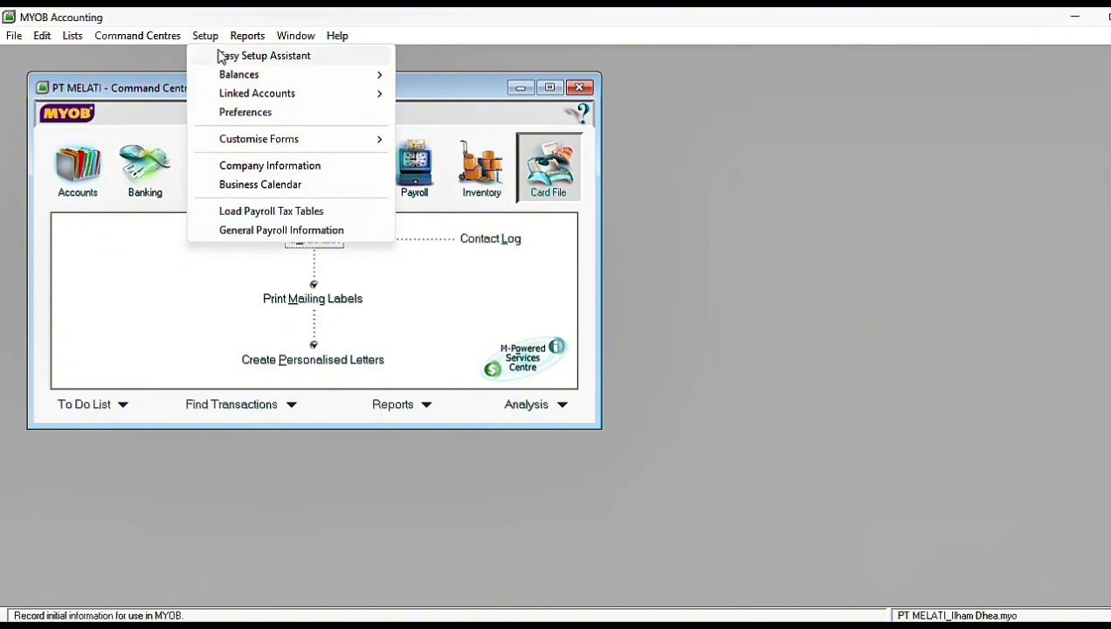
mouse_move(231, 74)
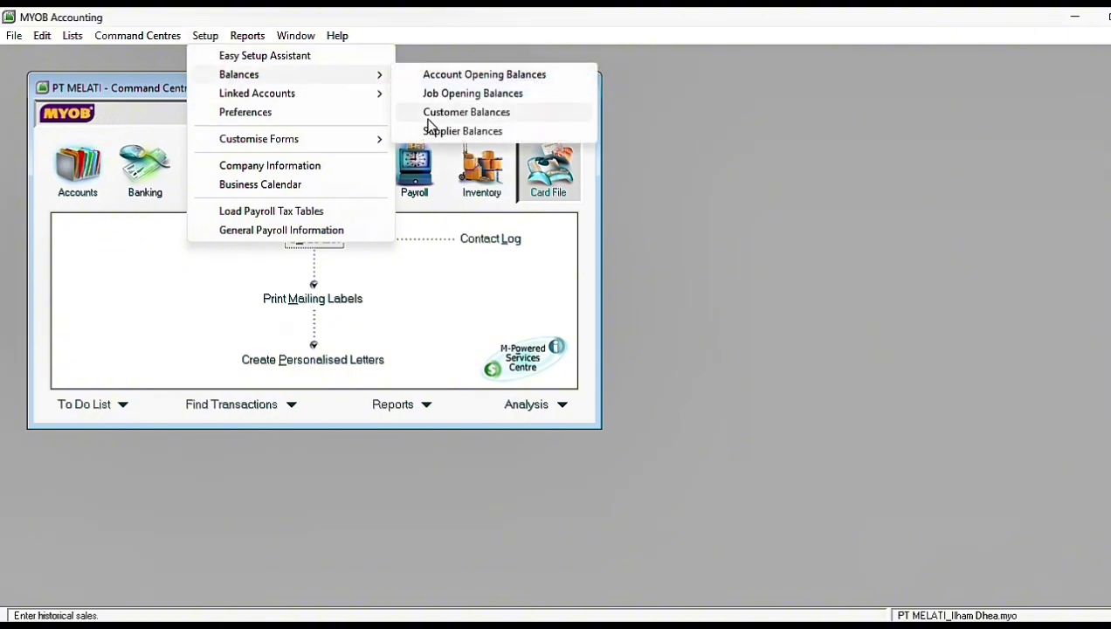
click(428, 131)
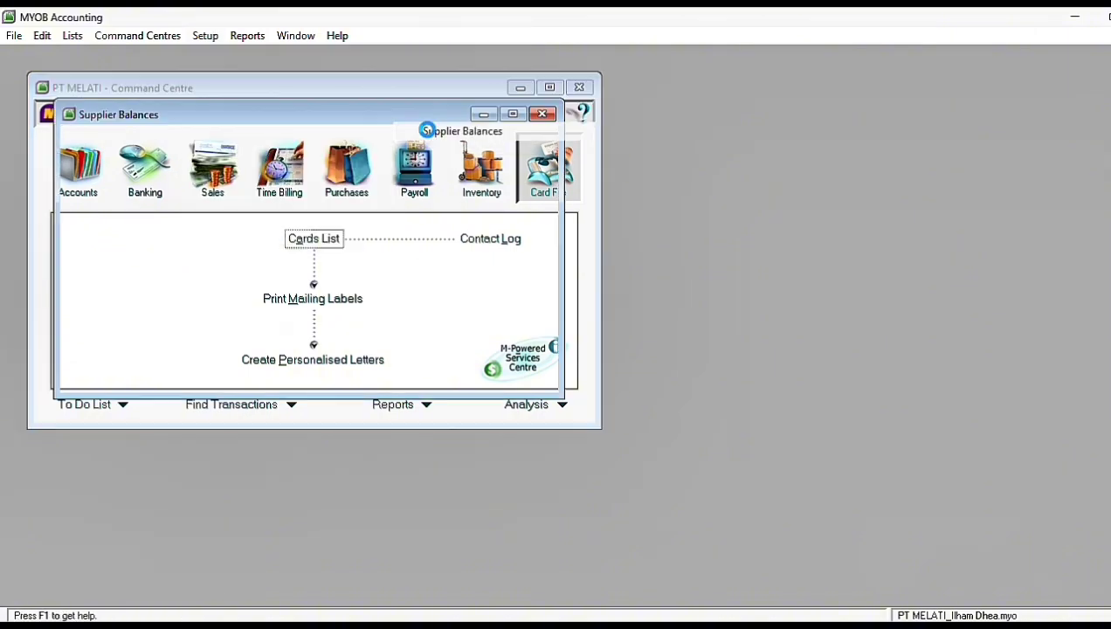
click(477, 374)
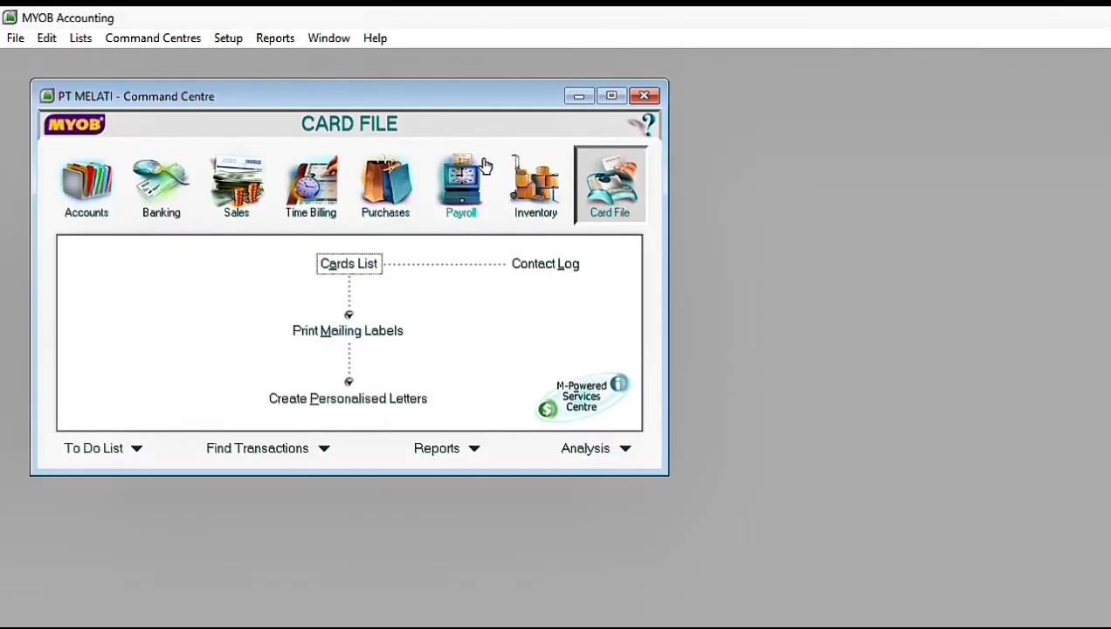
Step: Create an inventory item with number AU-N06 and name Meja, and mark it as bought, sold and inventoried
click(531, 183)
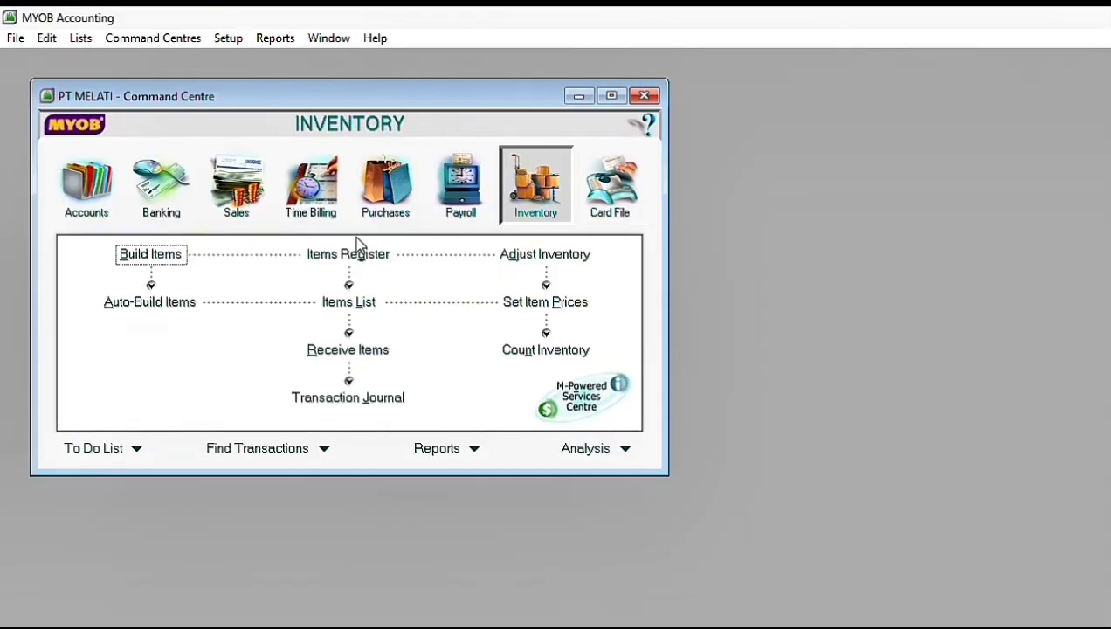
click(348, 303)
click(231, 430)
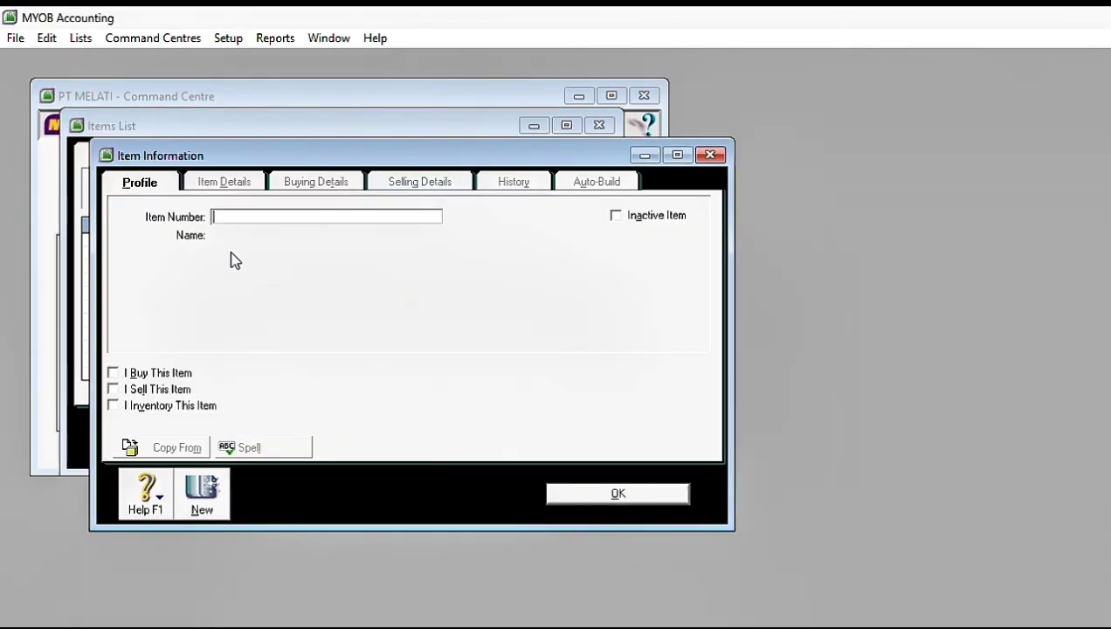
text(AU-N06)
key(Tab)
text(Meja)
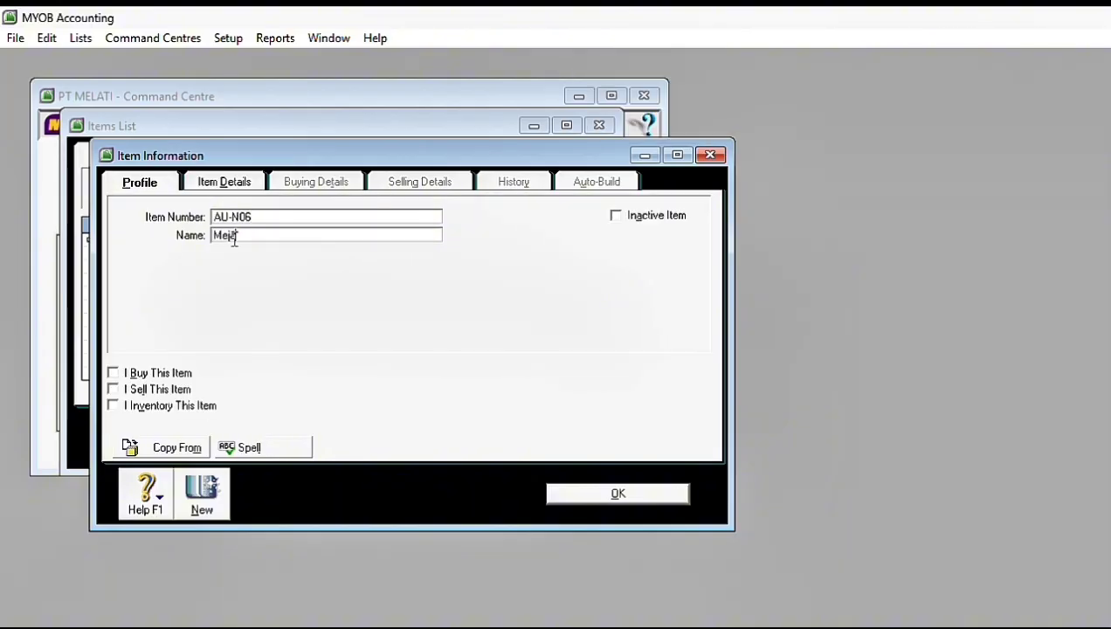
click(113, 373)
click(112, 388)
click(112, 405)
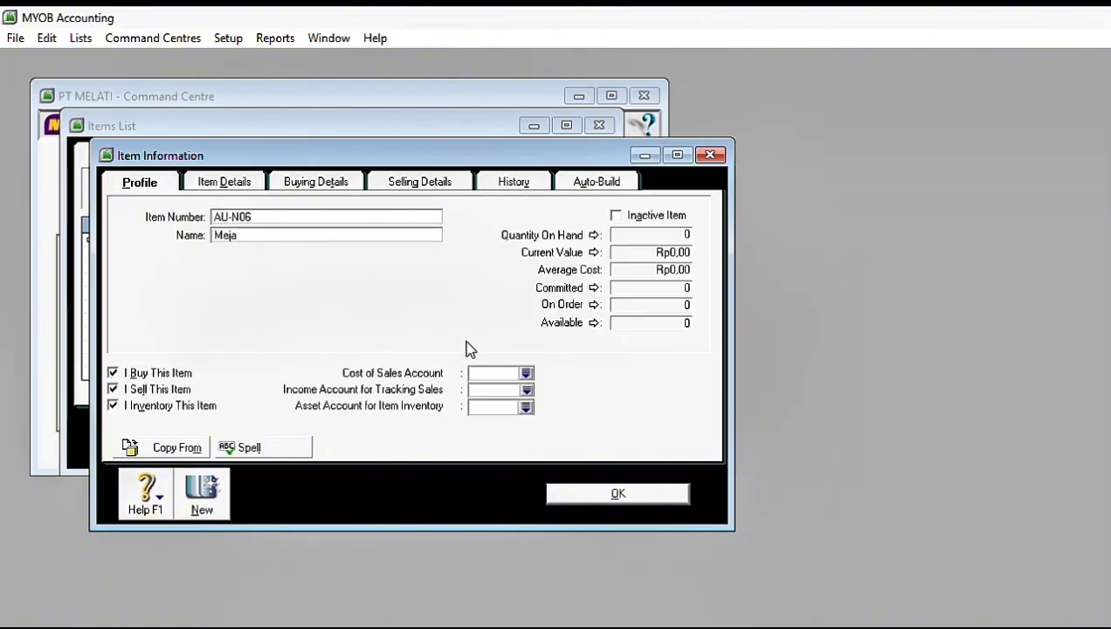
Step: Link Meja to 5-1000 Cost Of Goods Sold, 4-1000 Sales for income and 1-1800 Merchandise Inventory as its asset account
click(526, 373)
click(708, 479)
click(526, 390)
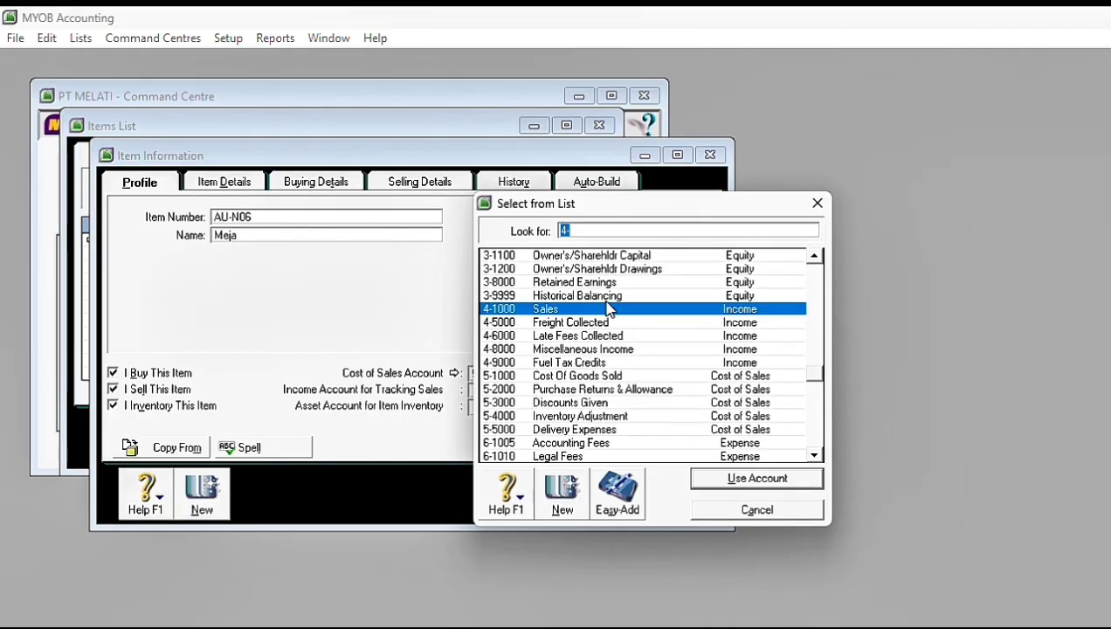
scroll(604, 304, up, 1)
click(734, 471)
click(526, 407)
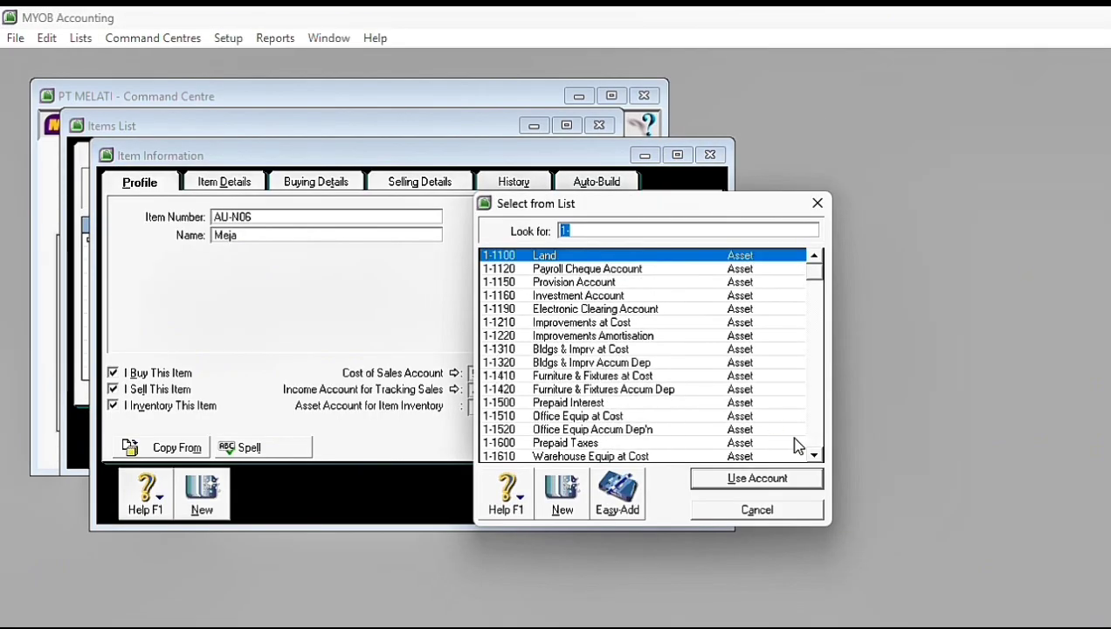
scroll(821, 455, down, 3)
double_click(657, 431)
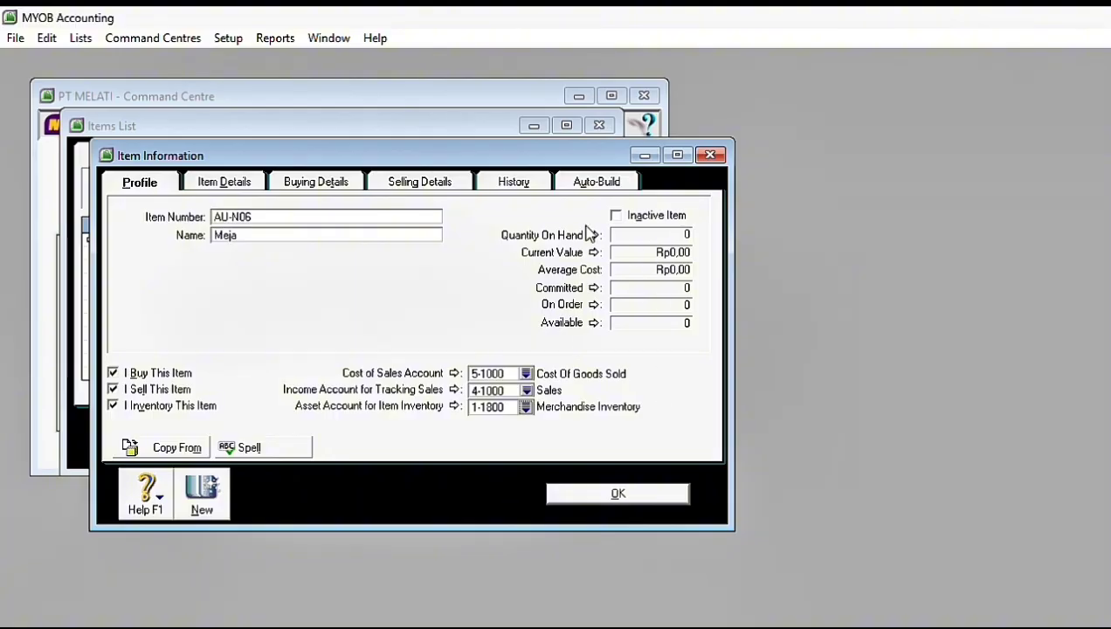
Step: Assign tax code PPN to Meja for both buying and selling
click(332, 185)
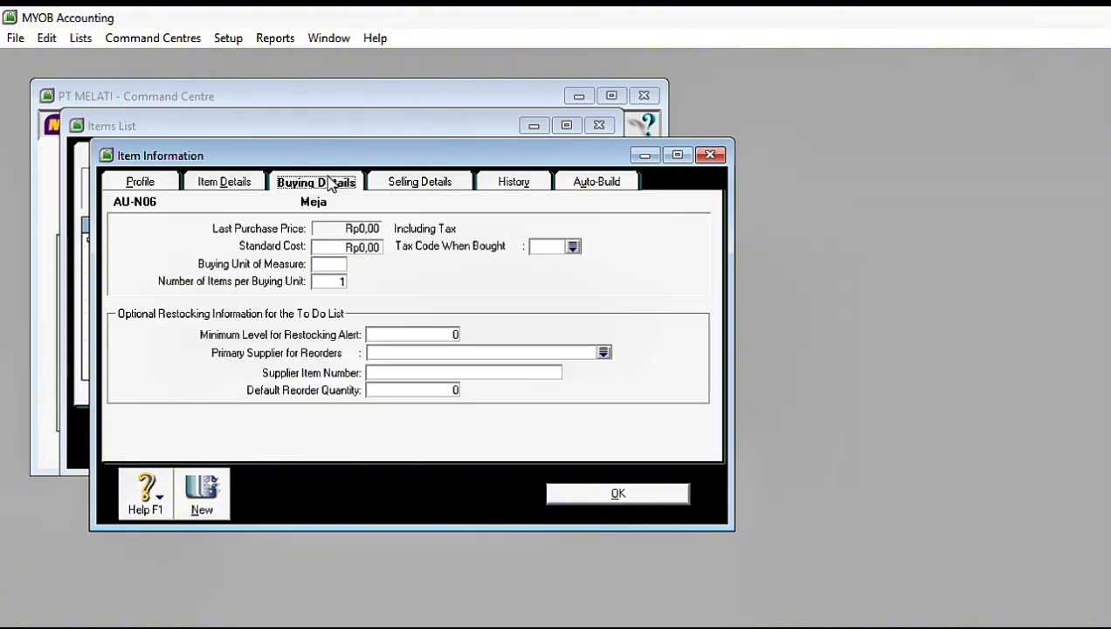
click(573, 248)
click(552, 282)
click(725, 480)
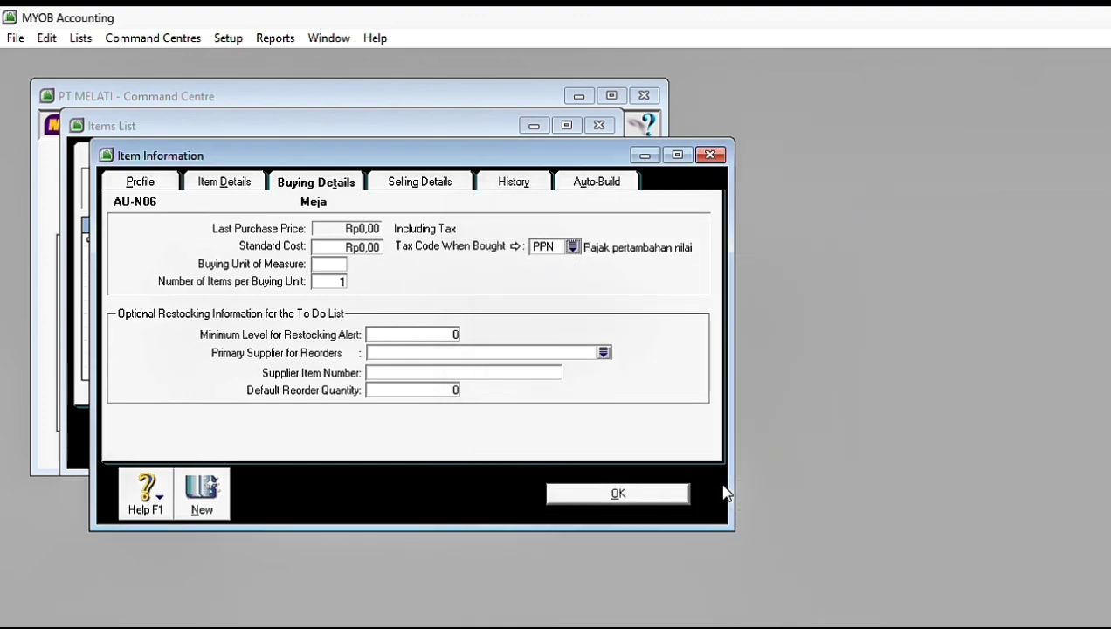
click(407, 184)
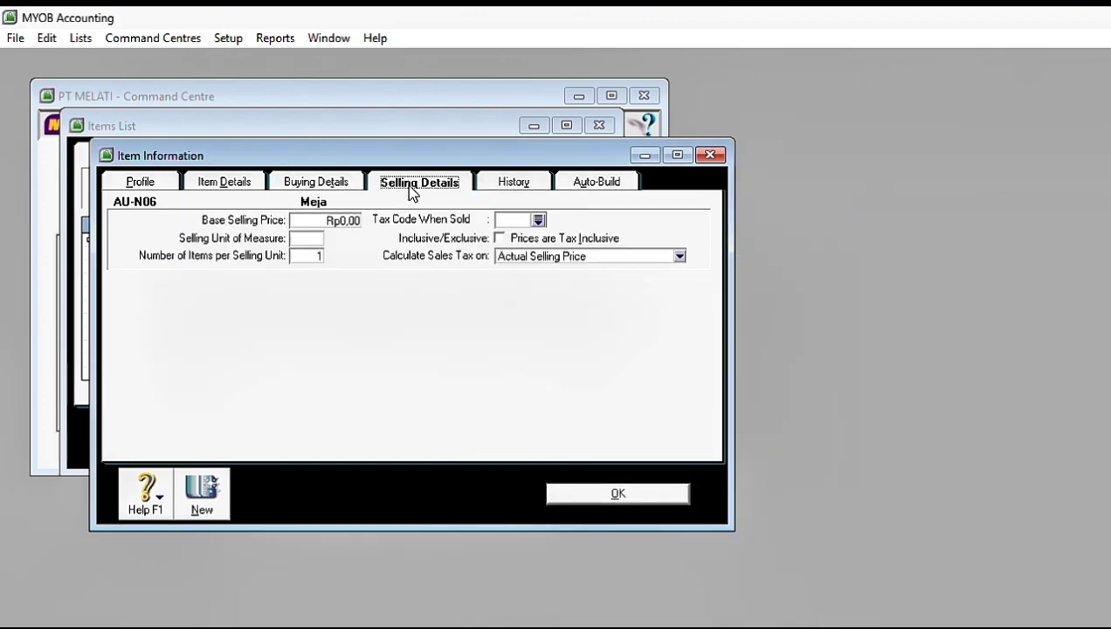
click(537, 220)
click(559, 282)
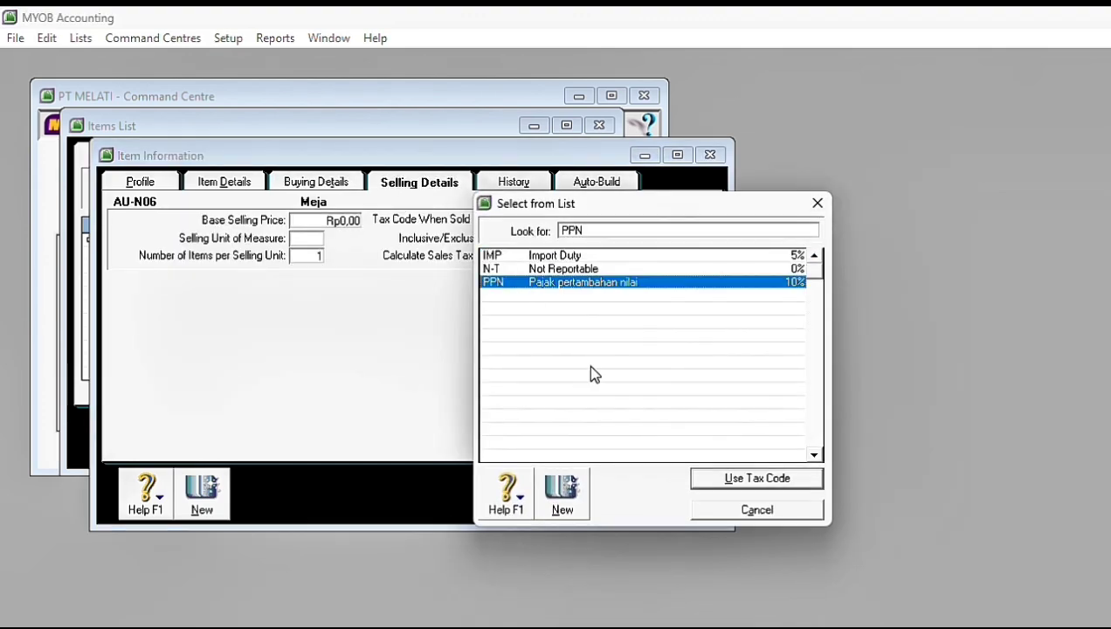
click(711, 483)
Step: Set Meja's selling and buying units of measure to Unit
click(306, 238)
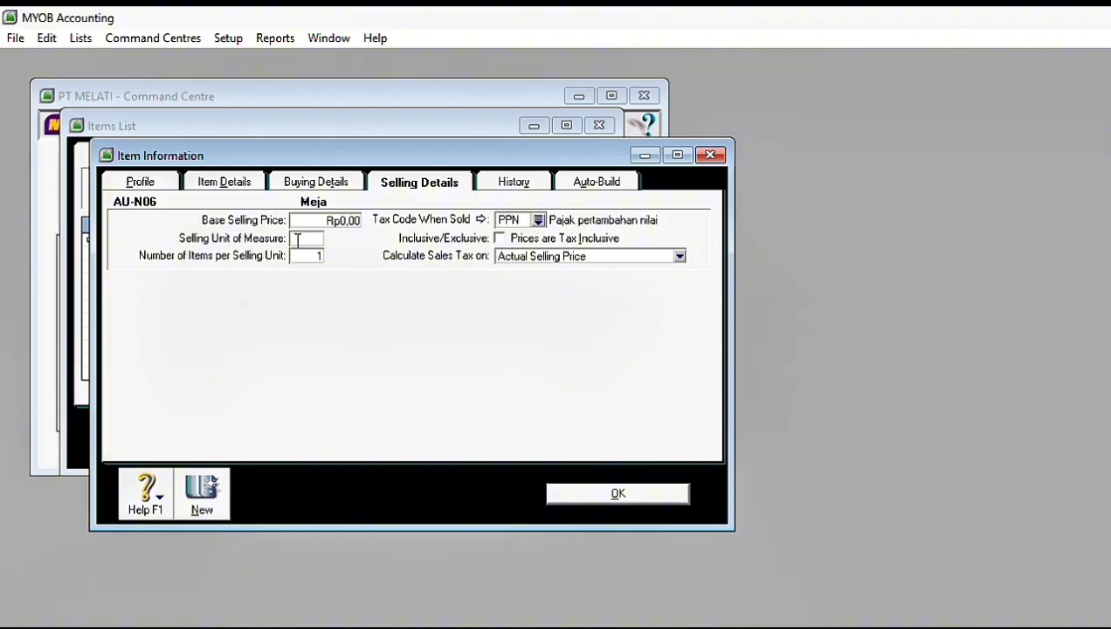
text(Unit)
click(292, 187)
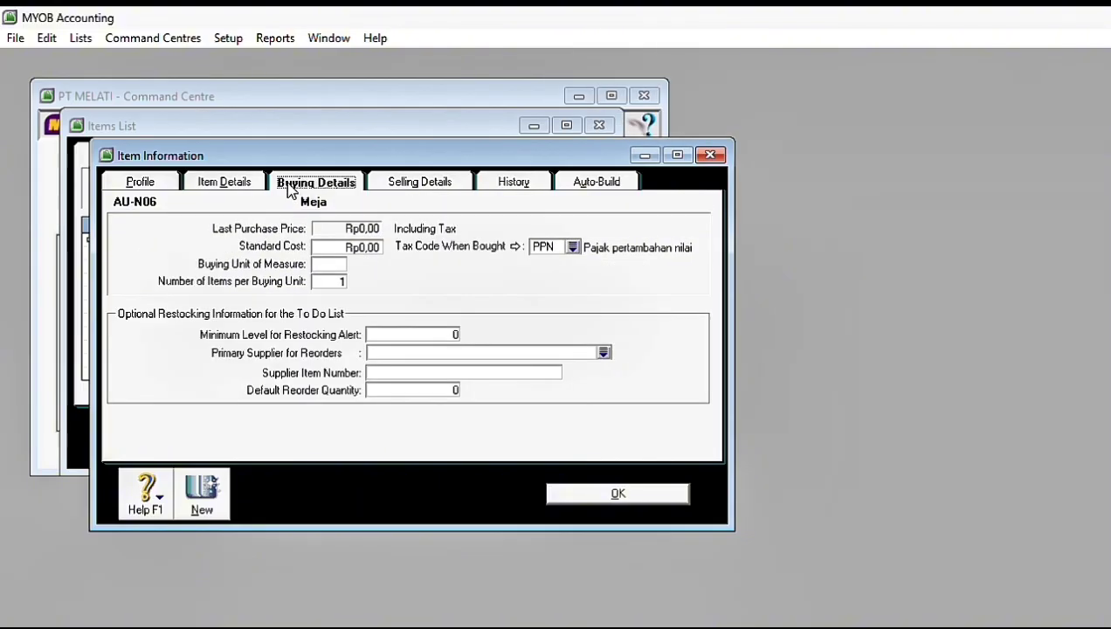
click(333, 261)
text(Unit)
Step: Add a new item numbered AU-N08 with the name Kursi, check its selling details, save it and close the items list
click(206, 493)
key(Caps_Lock)
text(AU-N08)
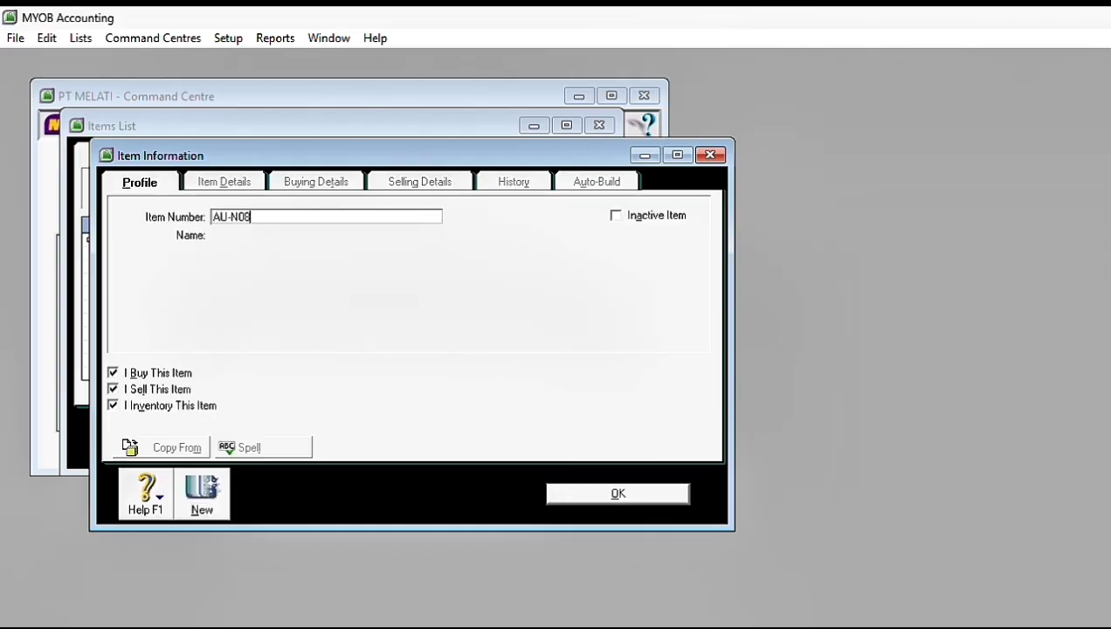
key(Tab)
text(Kursi)
click(421, 186)
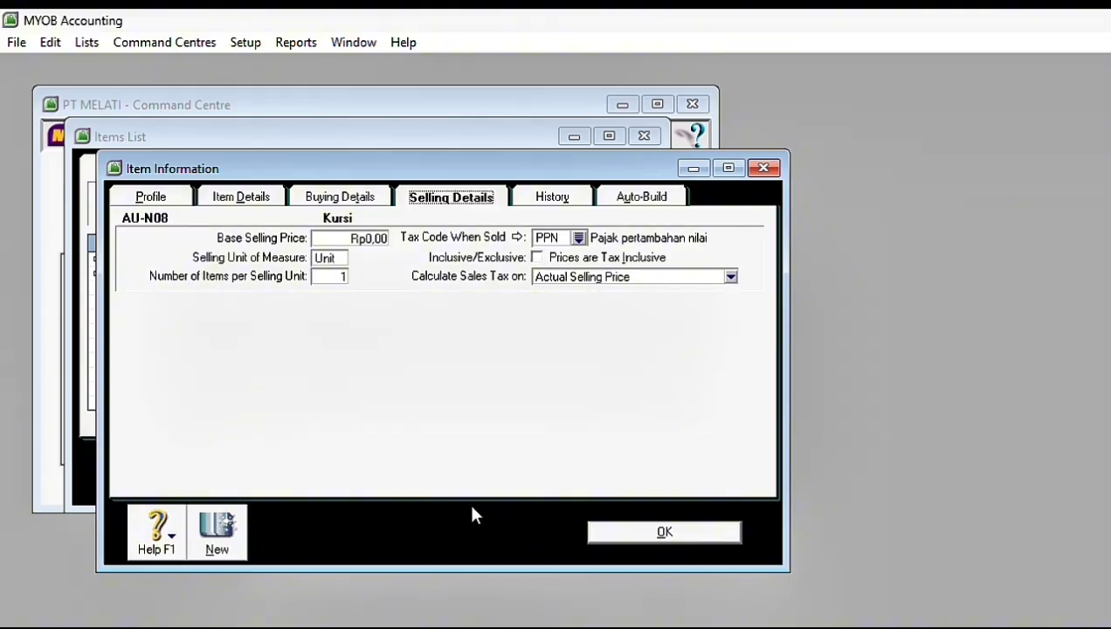
click(611, 531)
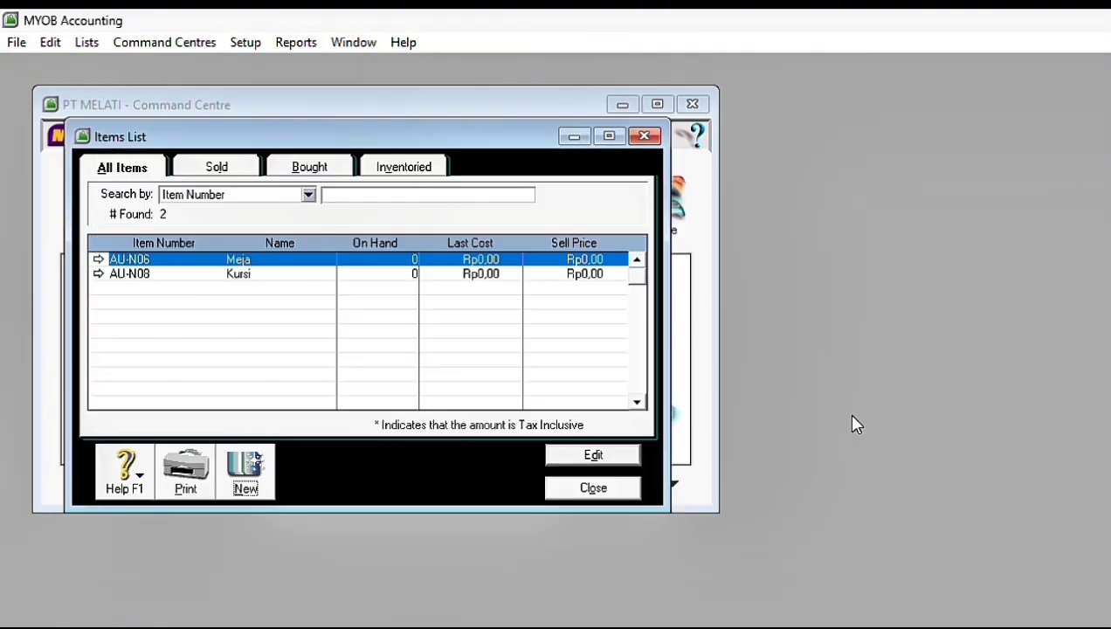
click(592, 491)
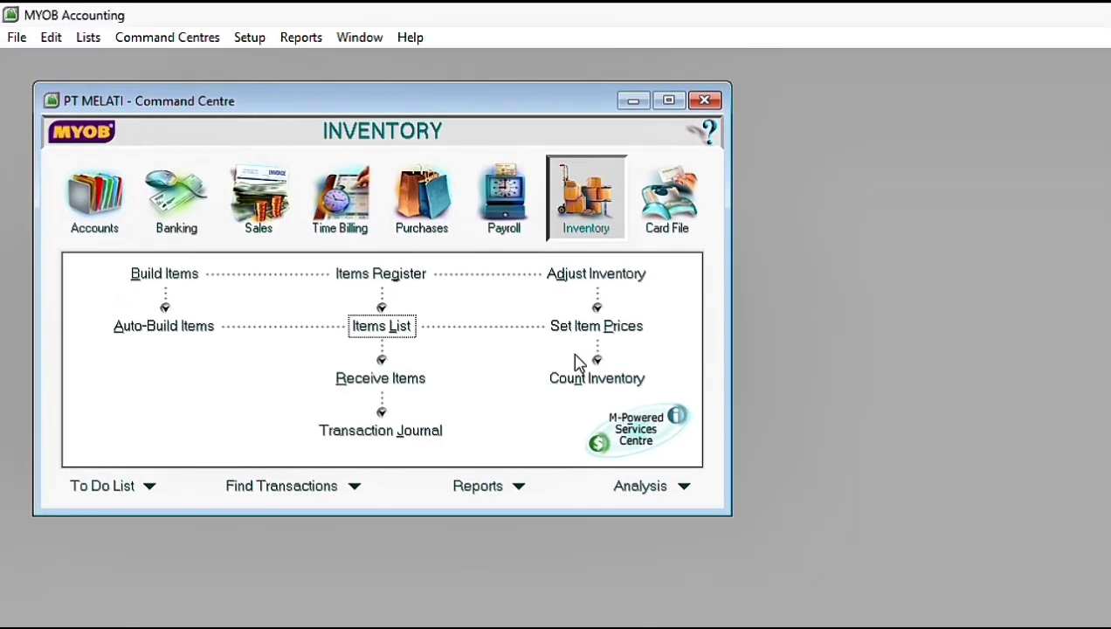
Step: Enter an inventory count of 40 each for Meja and Kursi and proceed to the inventory adjustment
click(579, 378)
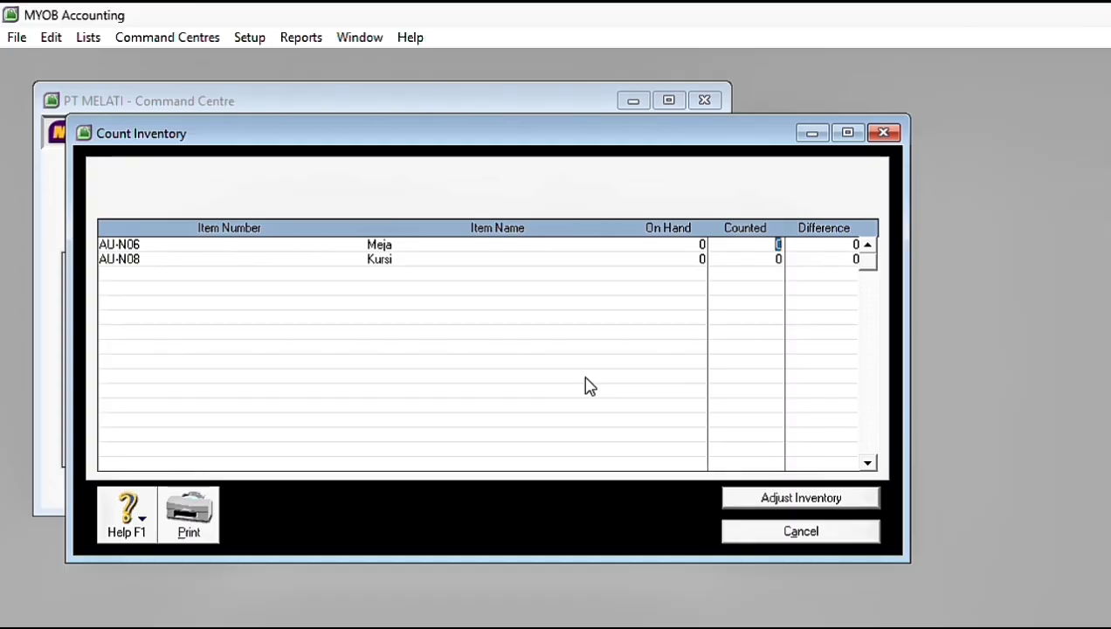
text(40)
click(755, 500)
Step: Choose 1-1800 Merchandise Inventory as the default adjustment account and continue to the adjustment transaction
click(752, 454)
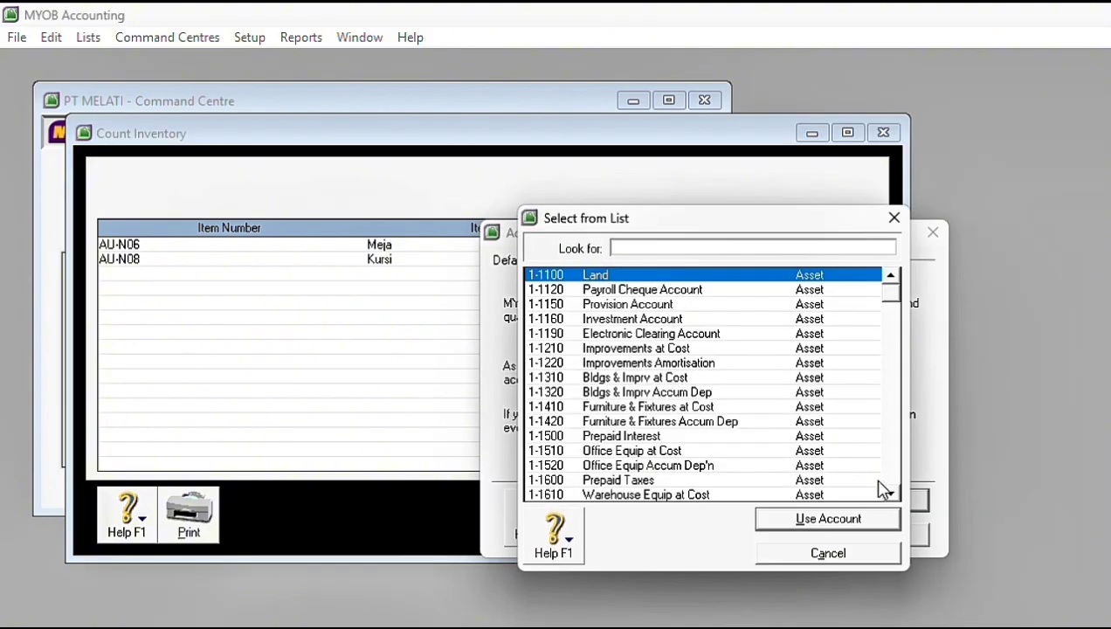
click(891, 494)
click(739, 320)
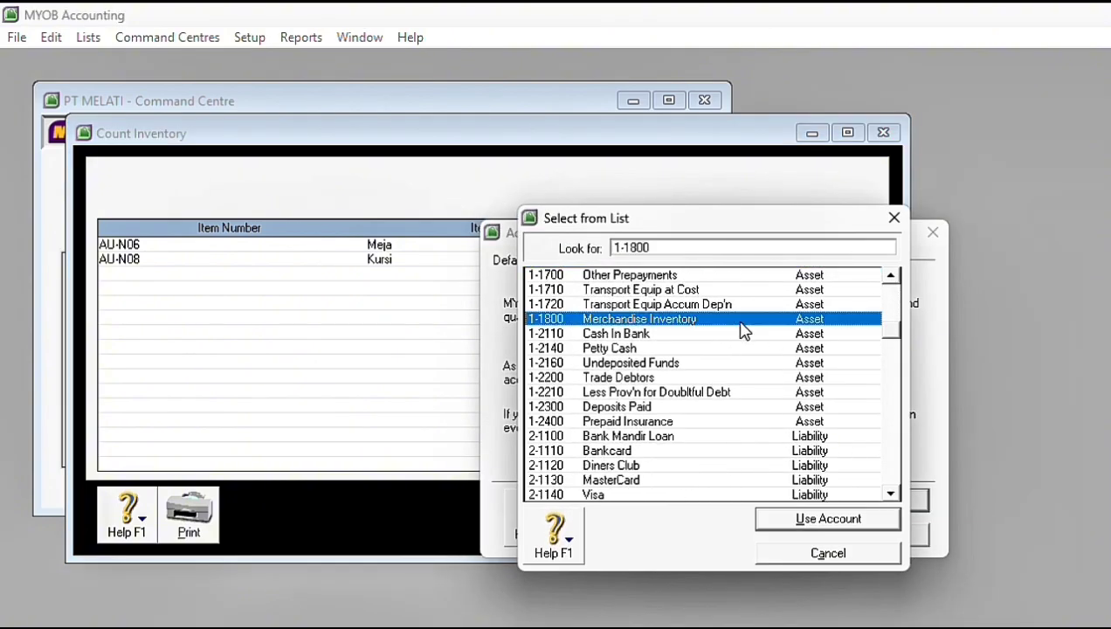
click(832, 521)
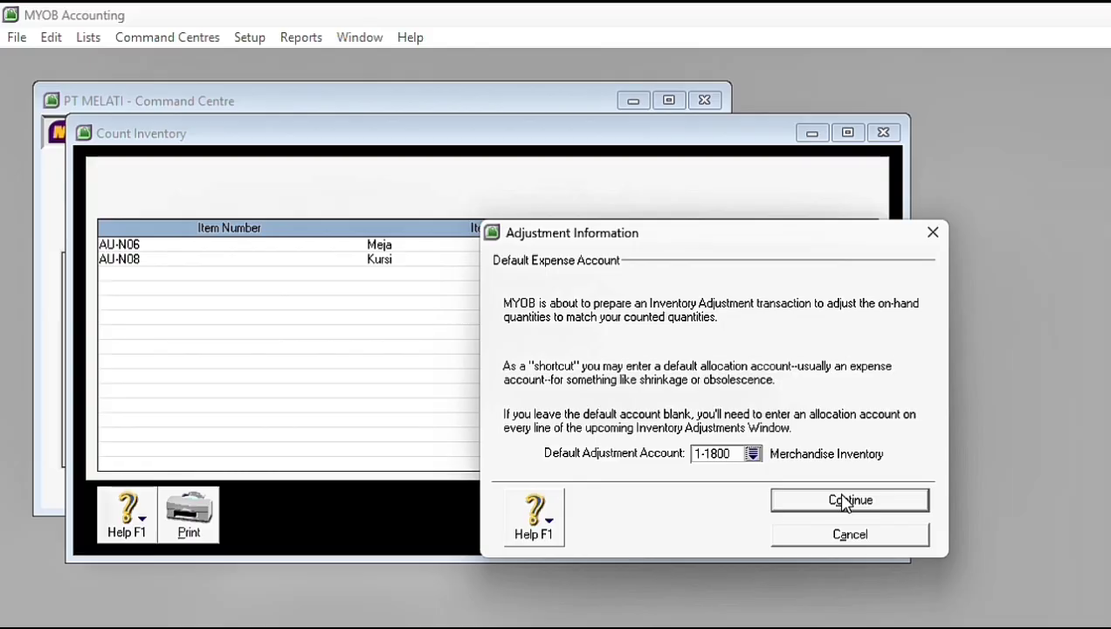
click(845, 501)
click(847, 503)
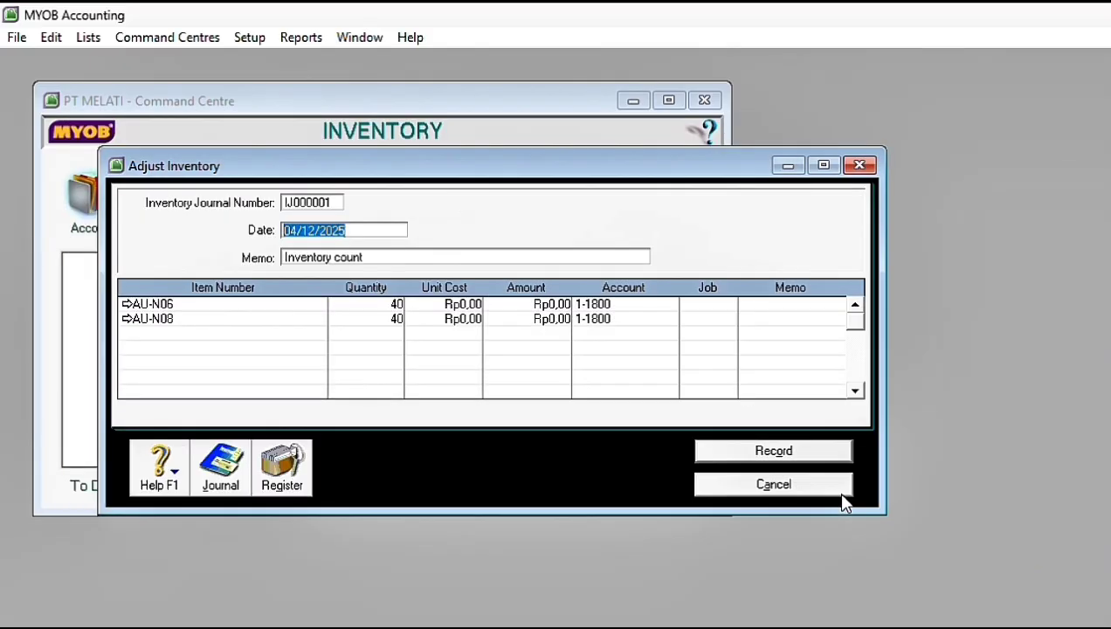
Step: Date the inventory adjustment 01/12/2017 and set the unit cost of AU-N06 to Rp2.000.000
text(01/12/2017)
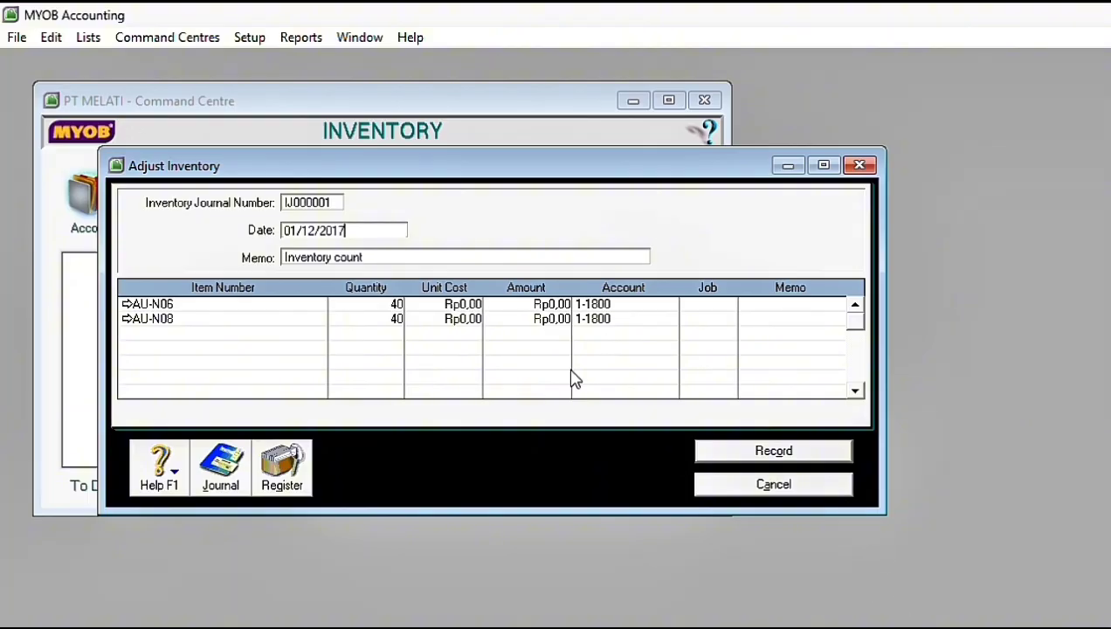
click(452, 304)
text(2000000)
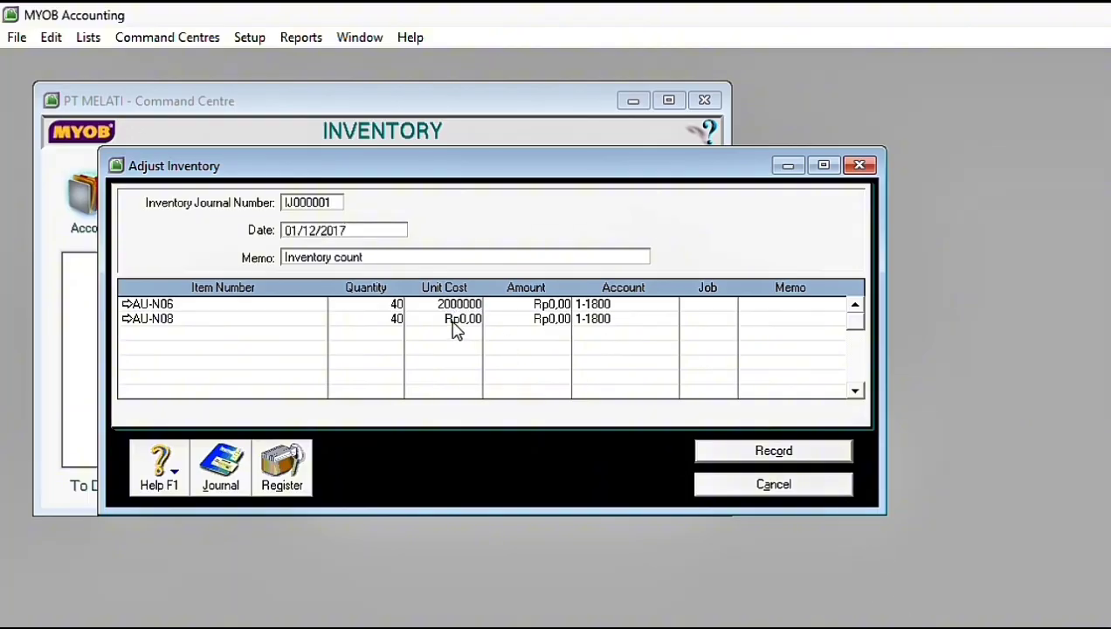
Step: Set the unit cost of AU-N08 to Rp2.500.000 and record the inventory adjustment
click(453, 323)
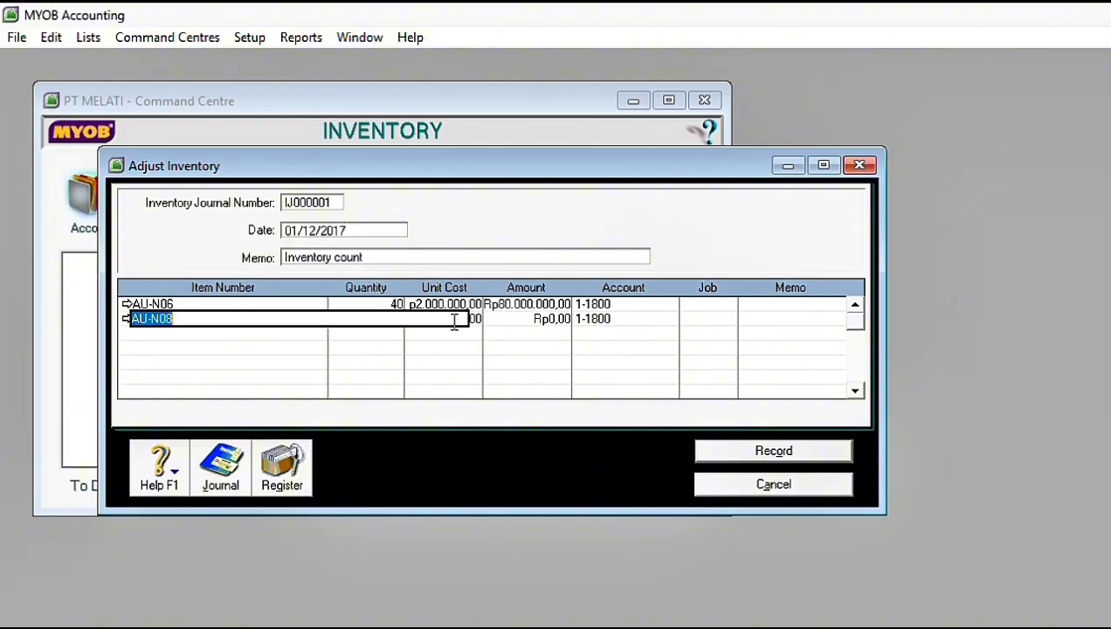
click(459, 328)
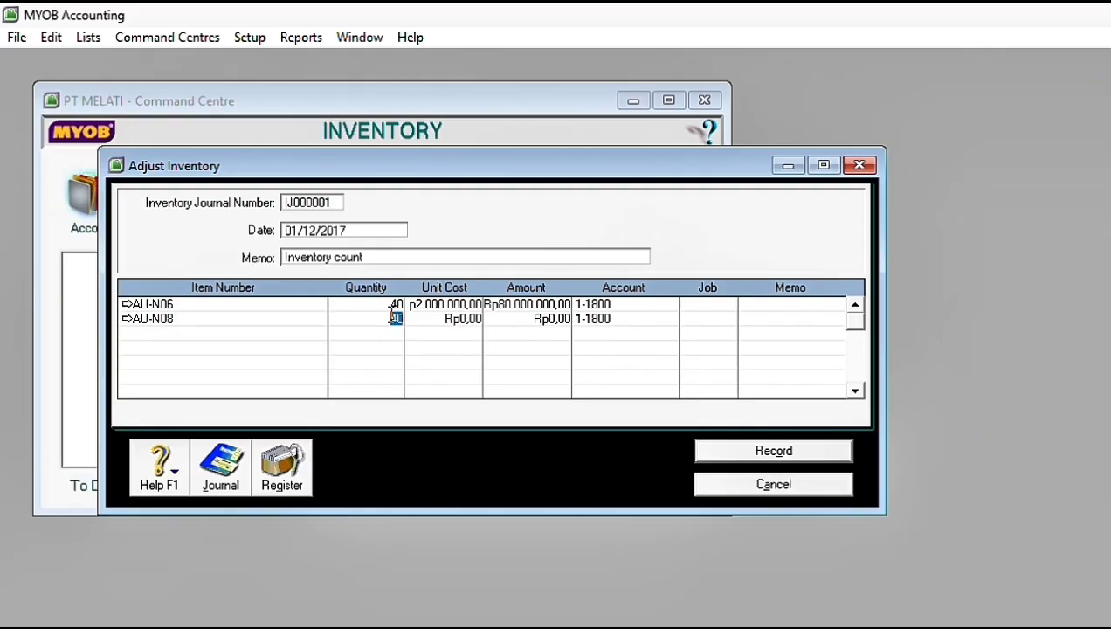
click(463, 319)
text(2.5)
text(00.000)
key(Return)
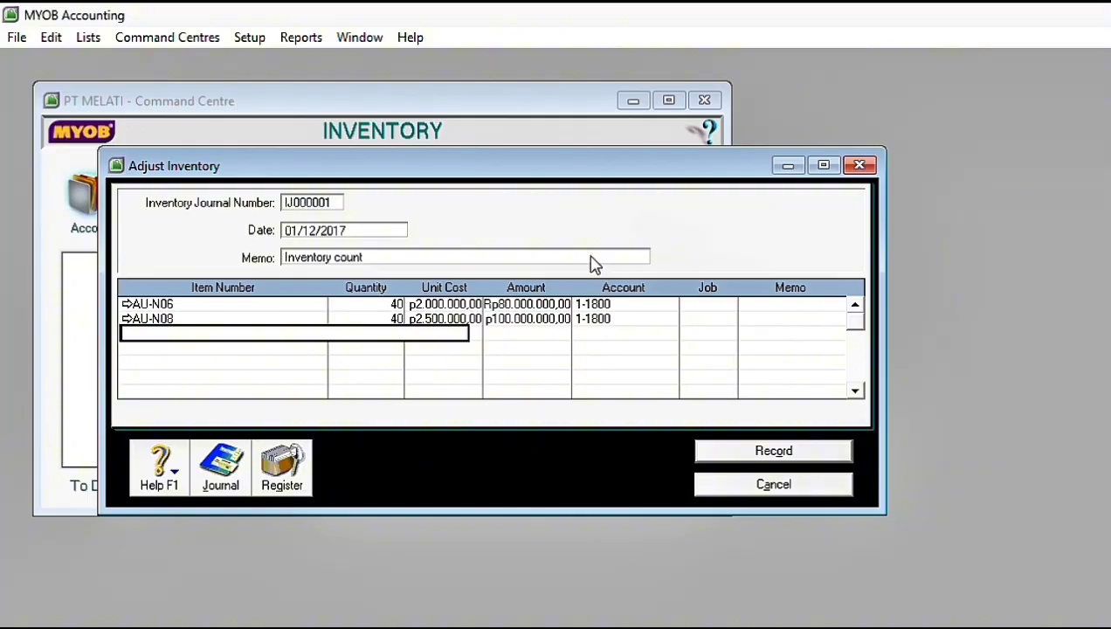
click(729, 454)
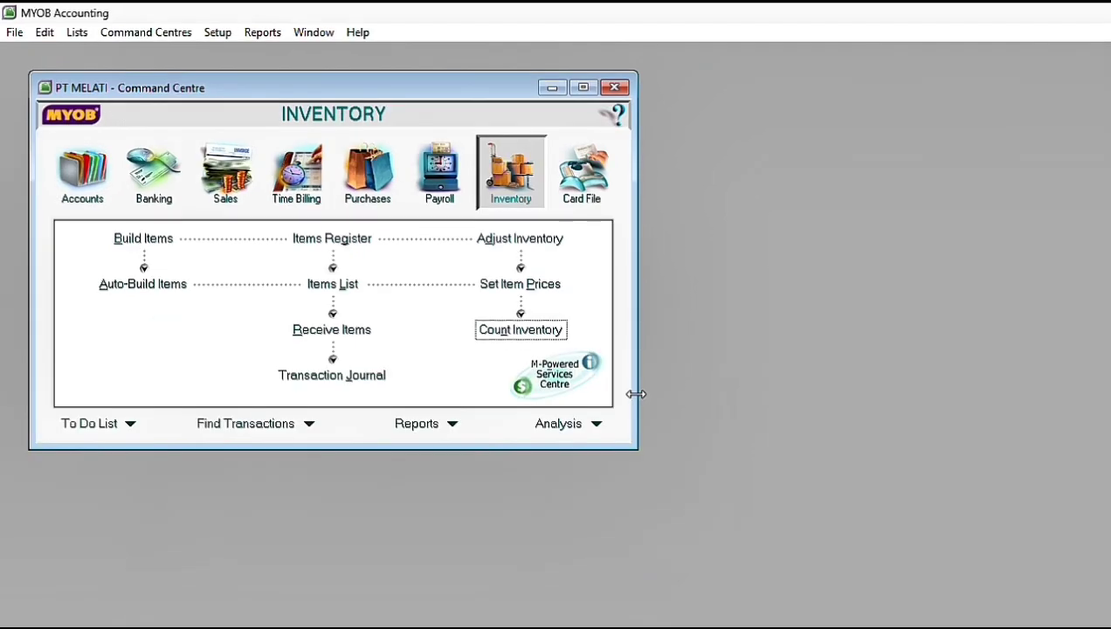
Step: Start a new purchase bill for supplier PT Surya and switch it to the Item layout
click(371, 179)
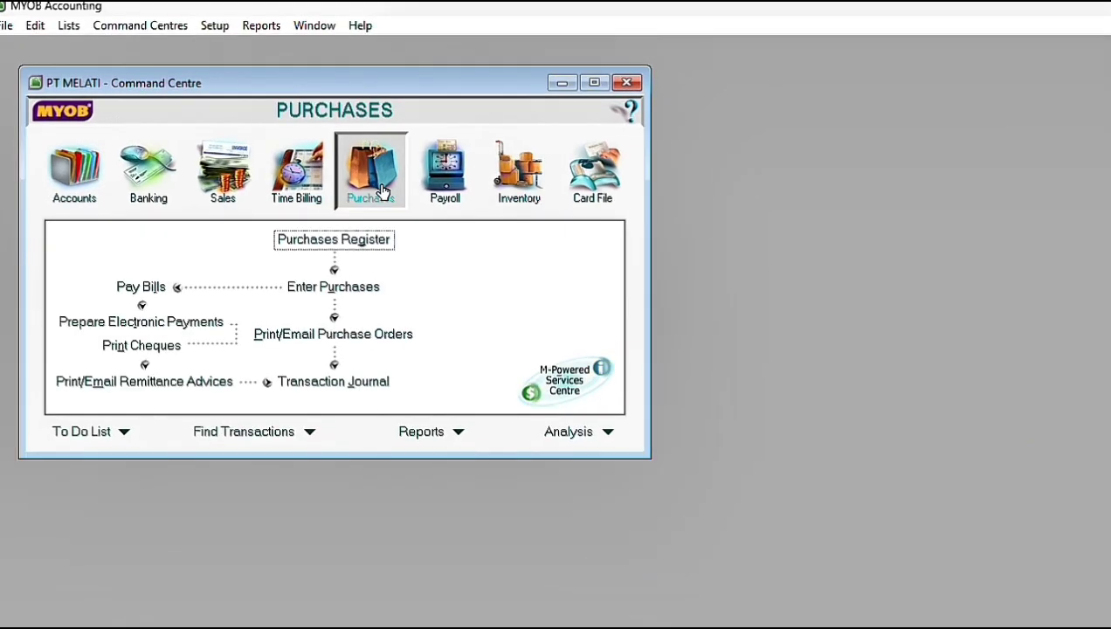
click(319, 284)
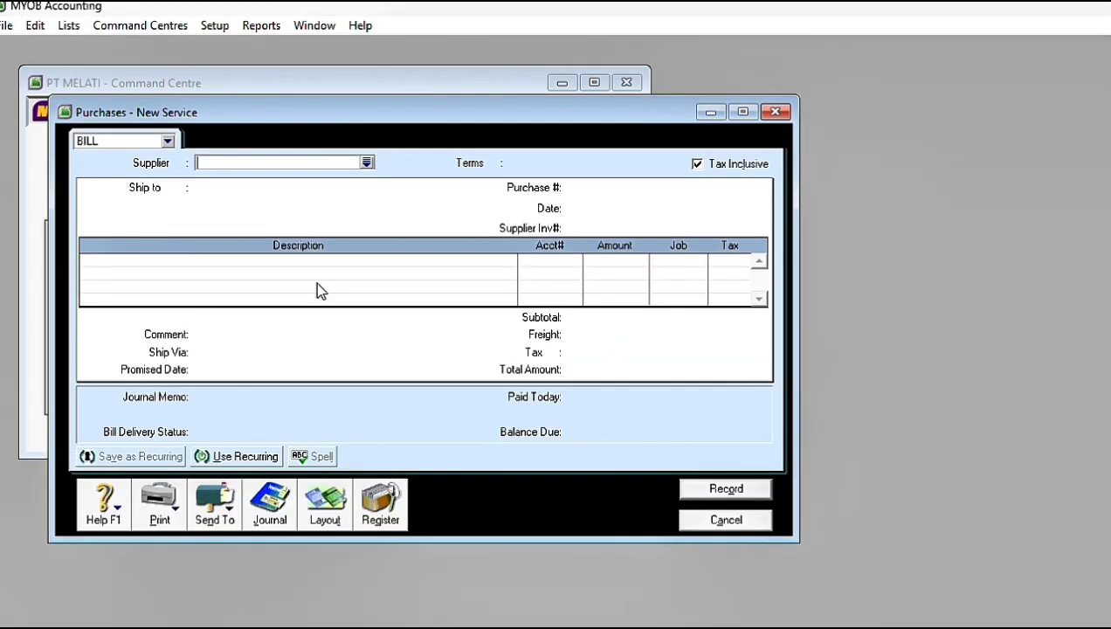
click(367, 163)
click(454, 267)
double_click(455, 268)
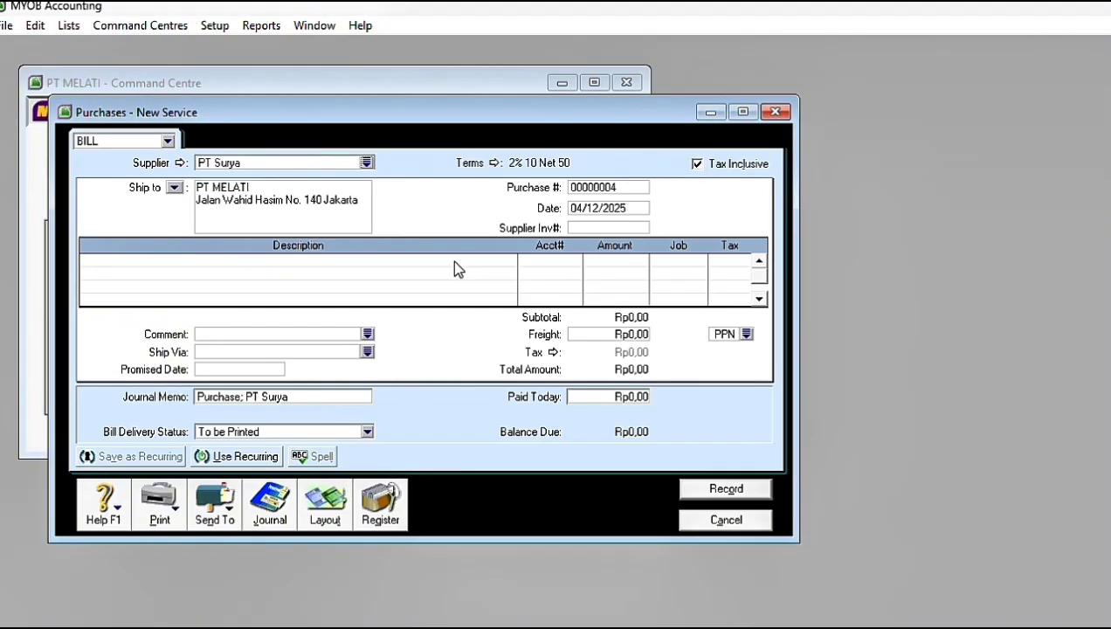
click(322, 505)
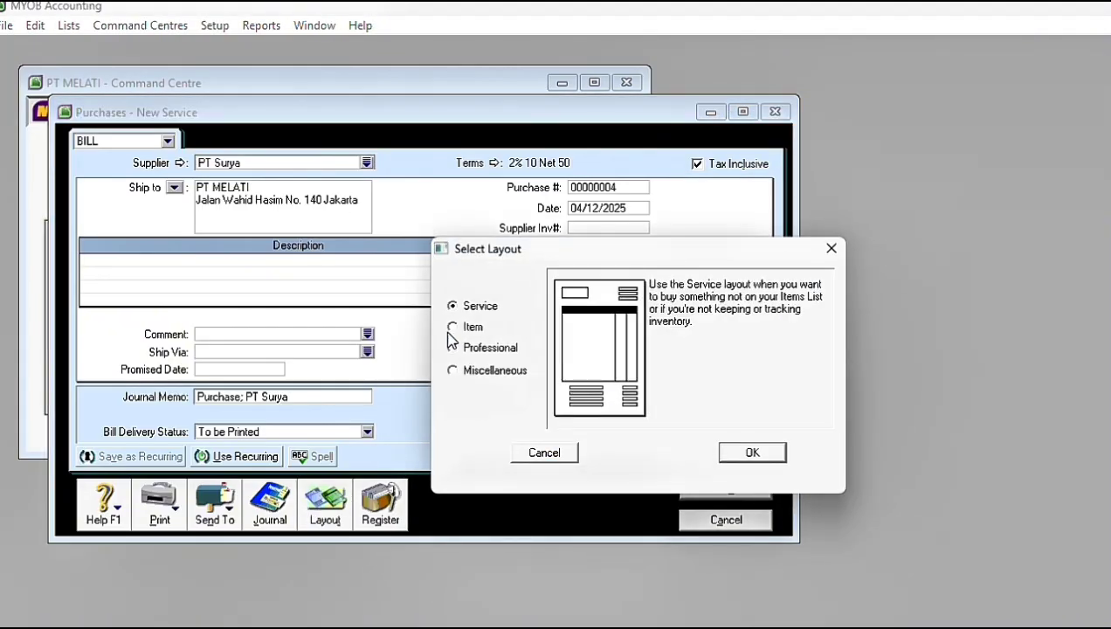
click(452, 326)
click(752, 451)
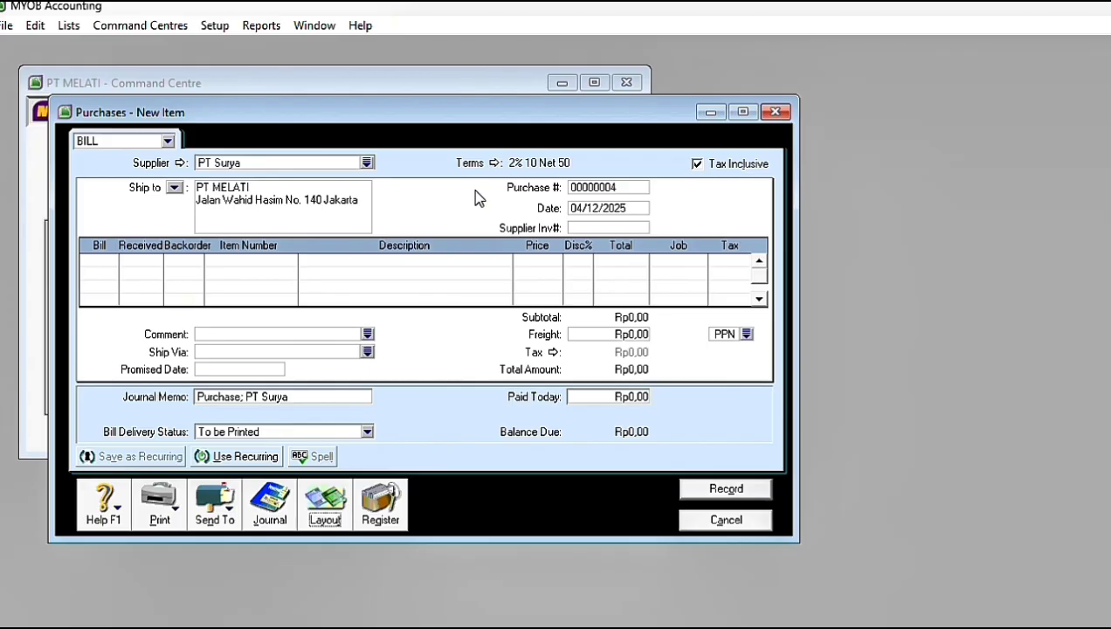
Step: Make PT Surya's bill tax exclusive and set its freight tax code to N-T
click(697, 165)
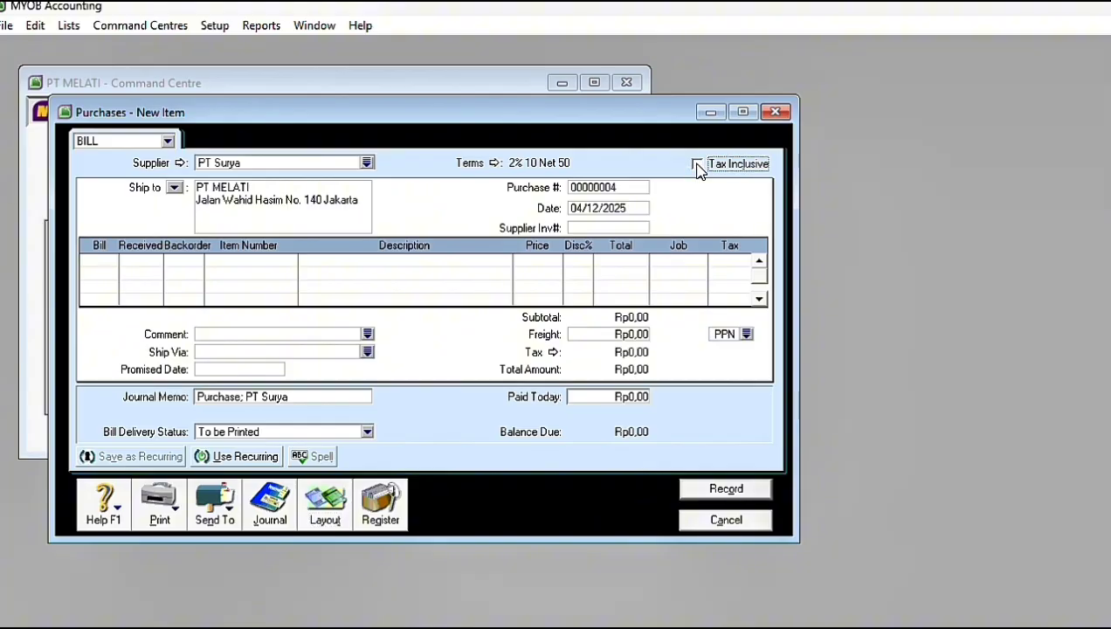
click(746, 334)
click(625, 254)
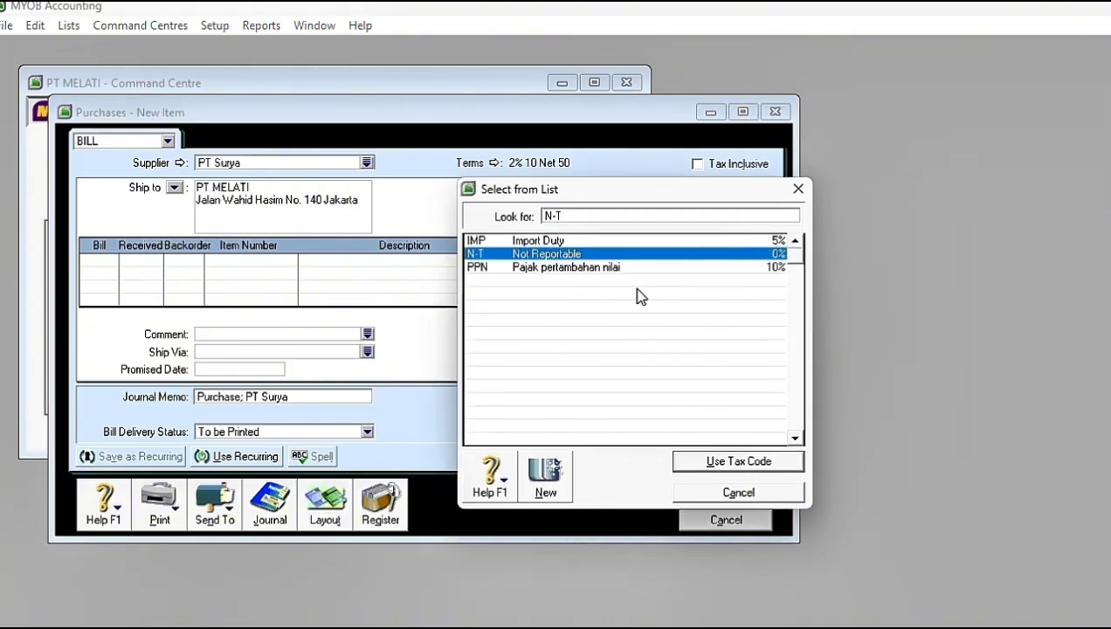
click(685, 461)
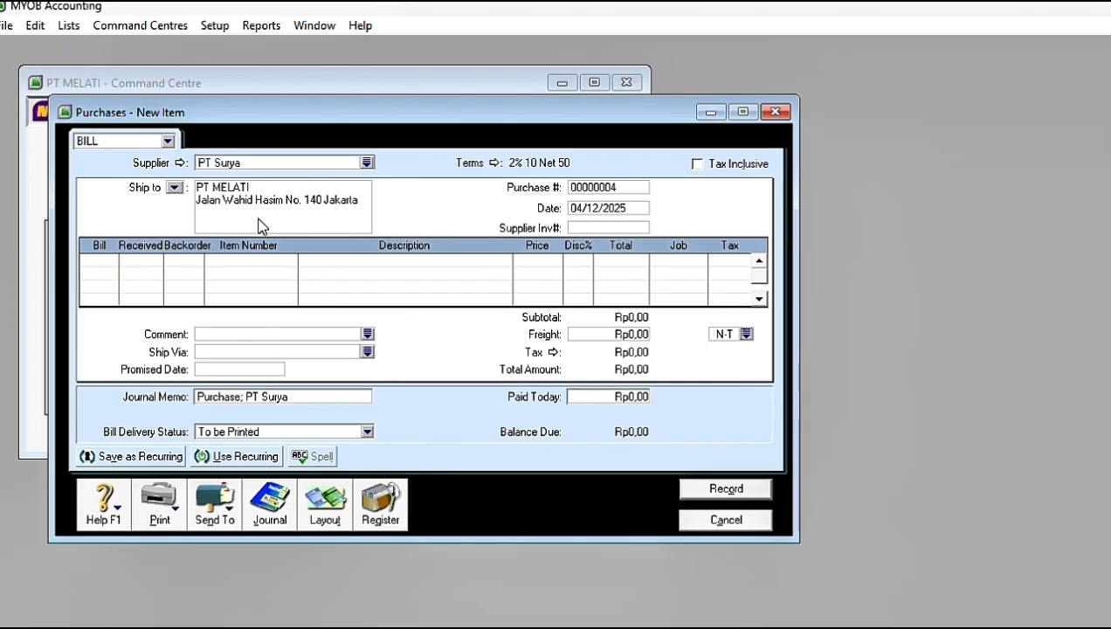
Step: Try to date PT Surya's bill 05/11/2017
click(587, 211)
text(5/1/2011)
key(Tab)
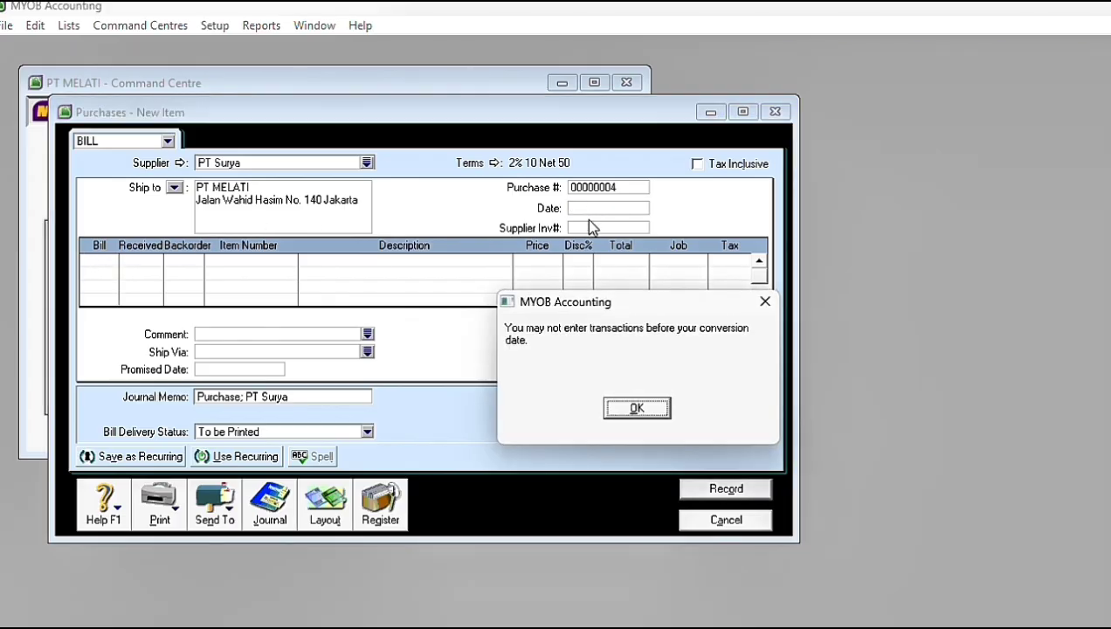
click(636, 406)
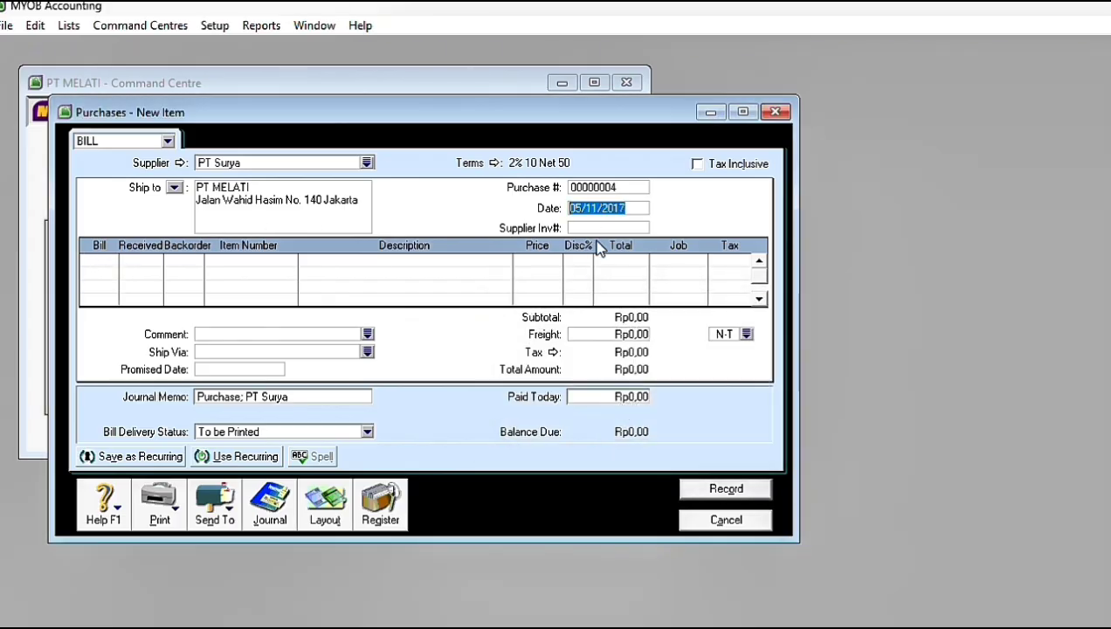
Step: Date PT Surya's bill 05/12/2017 and enter NP2-12 as the supplier invoice number
text(05/12/20)
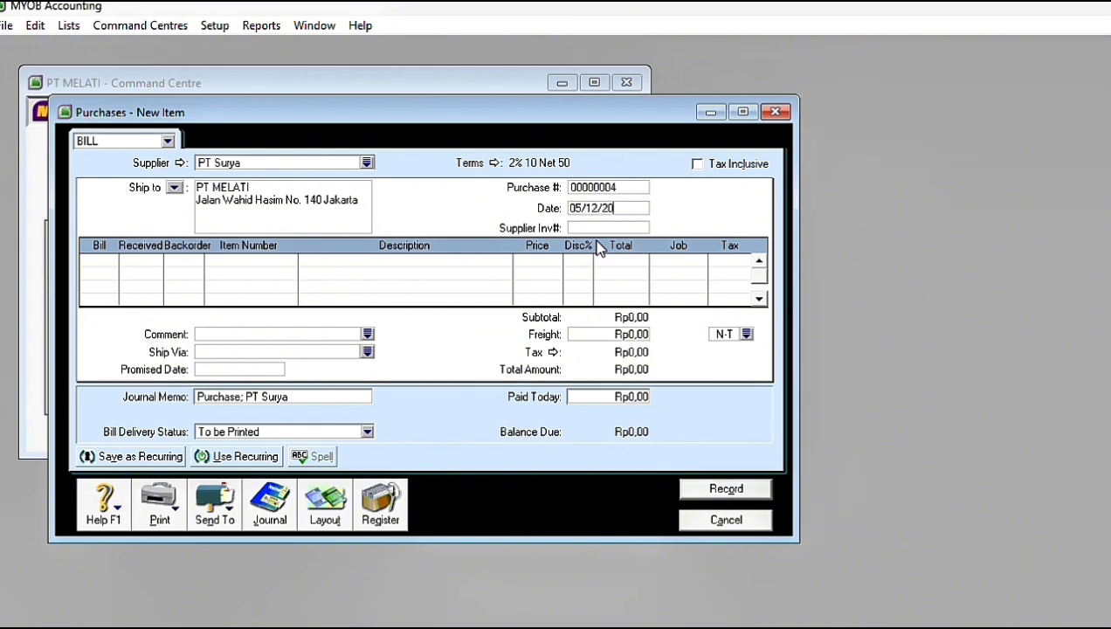
text(17)
key(Tab)
key(Caps_Lock)
text(NP2-12)
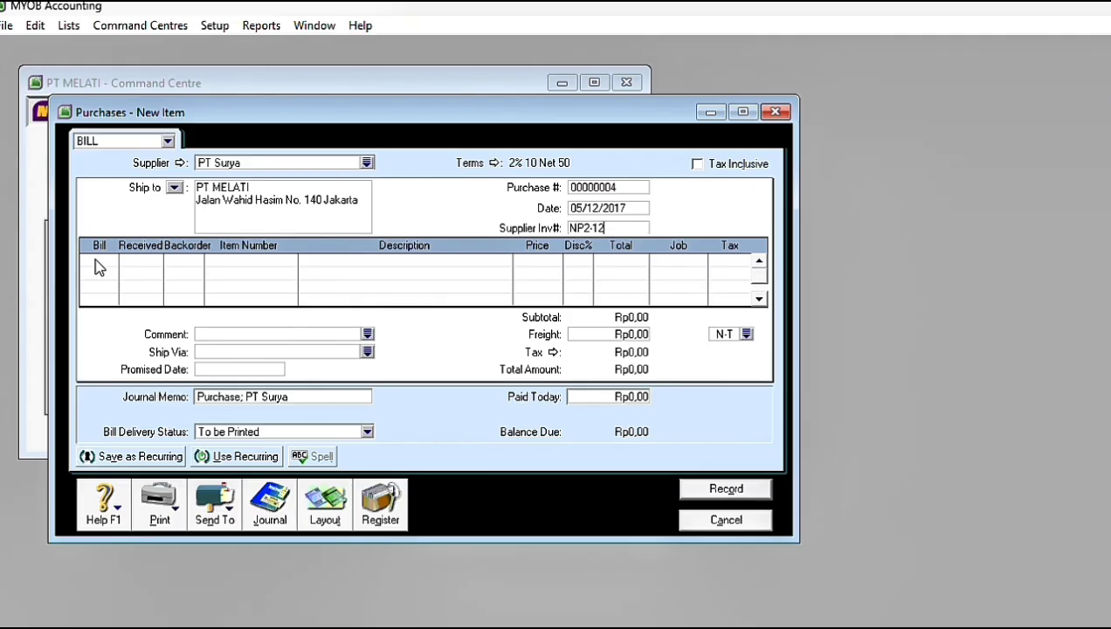
Step: Add 18 units of item AU-N06 at a price of Rp2.000.000 each to PT Surya's bill
click(96, 261)
text(18)
key(Return)
key(BackSpace)
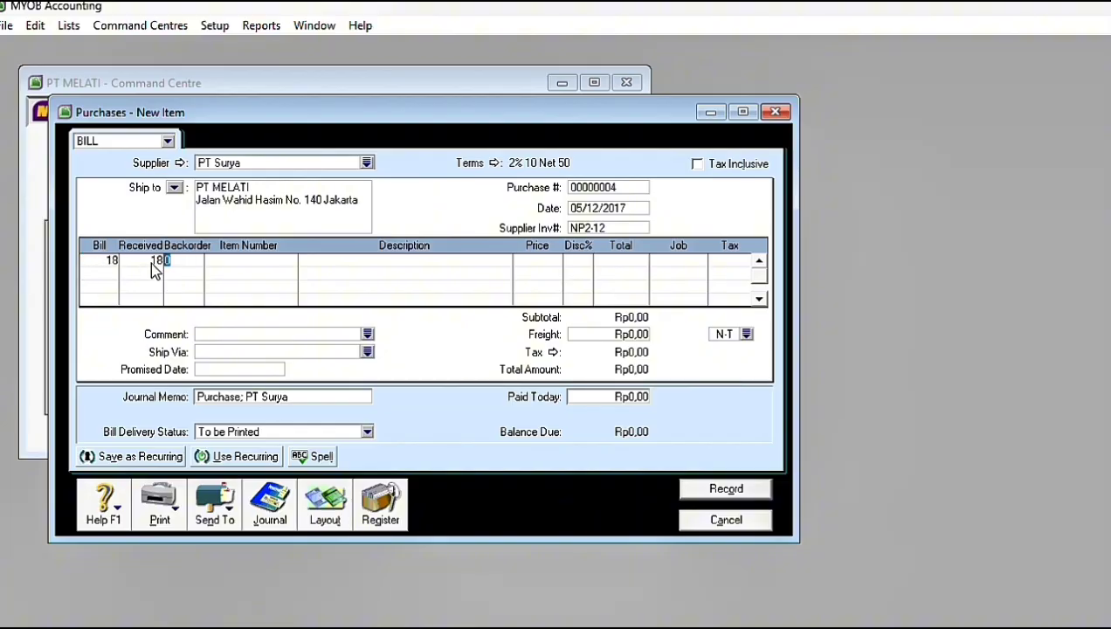
click(233, 261)
text(AU-N06)
key(Return)
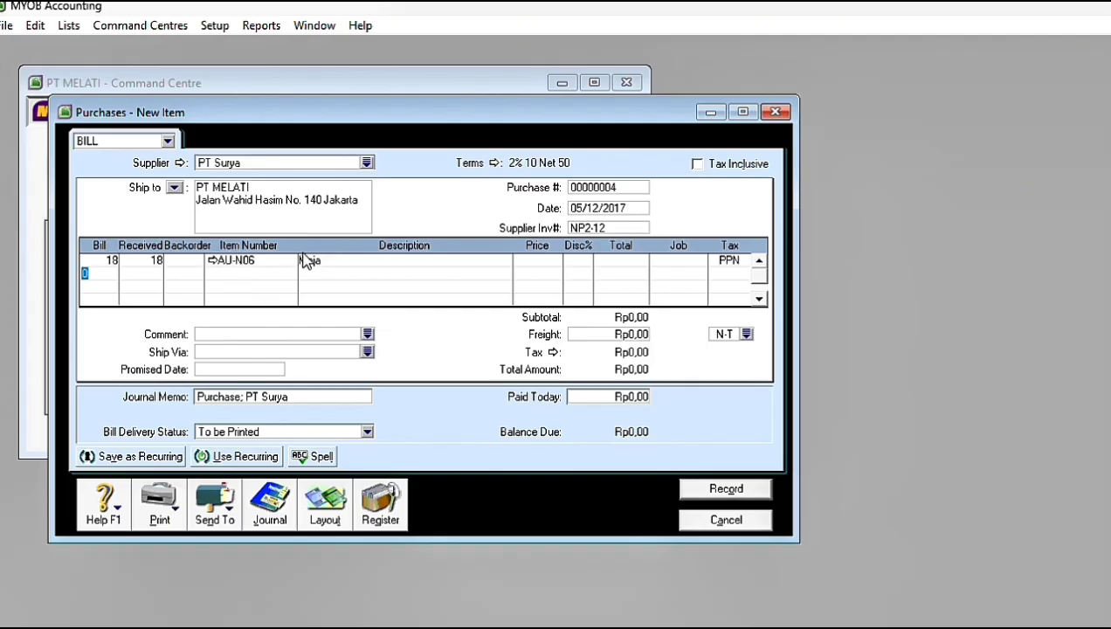
click(535, 259)
text(2000)
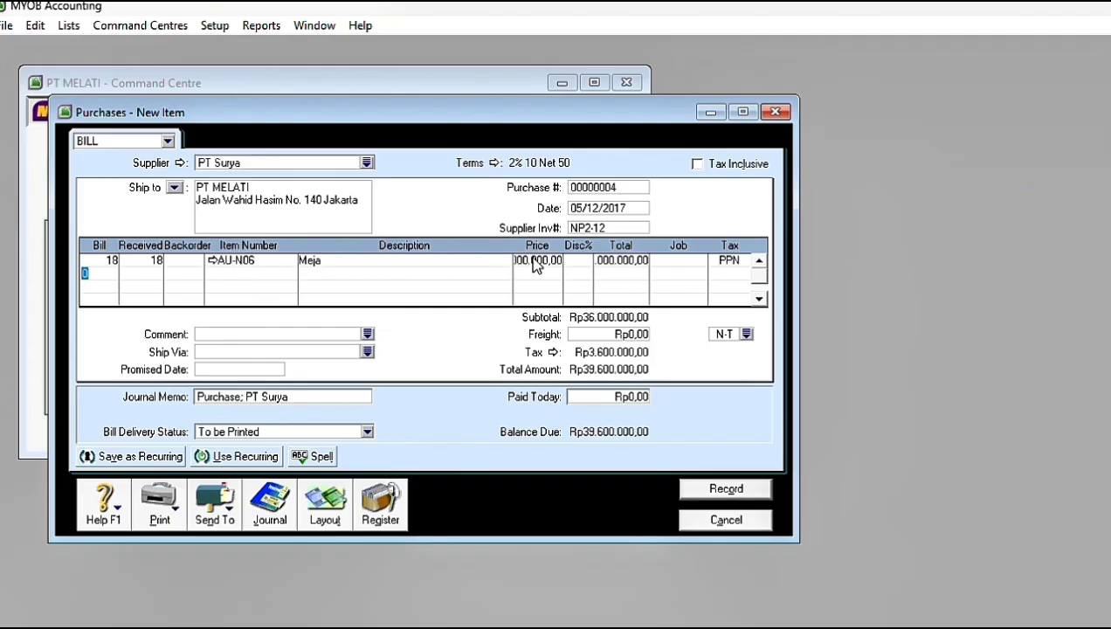
Step: Add a second line to PT Surya's bill for 10 units of item AU-N08 at Rp2.500.000 each
text(10)
key(Down)
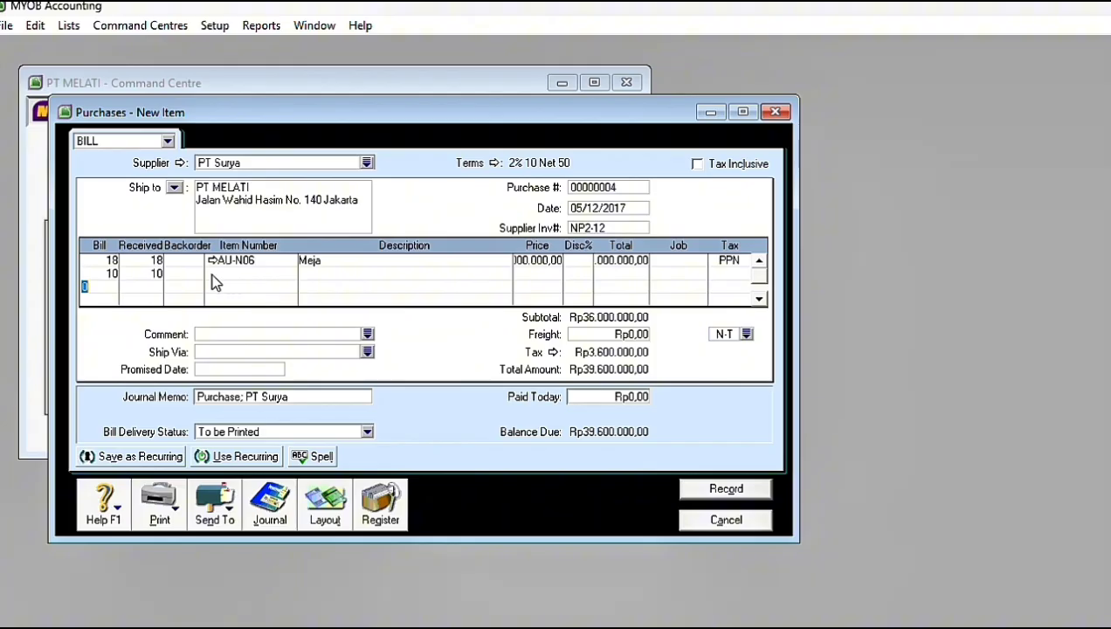
click(212, 276)
text(AU-N08)
key(Tab)
click(526, 273)
text(2500000)
key(Tab)
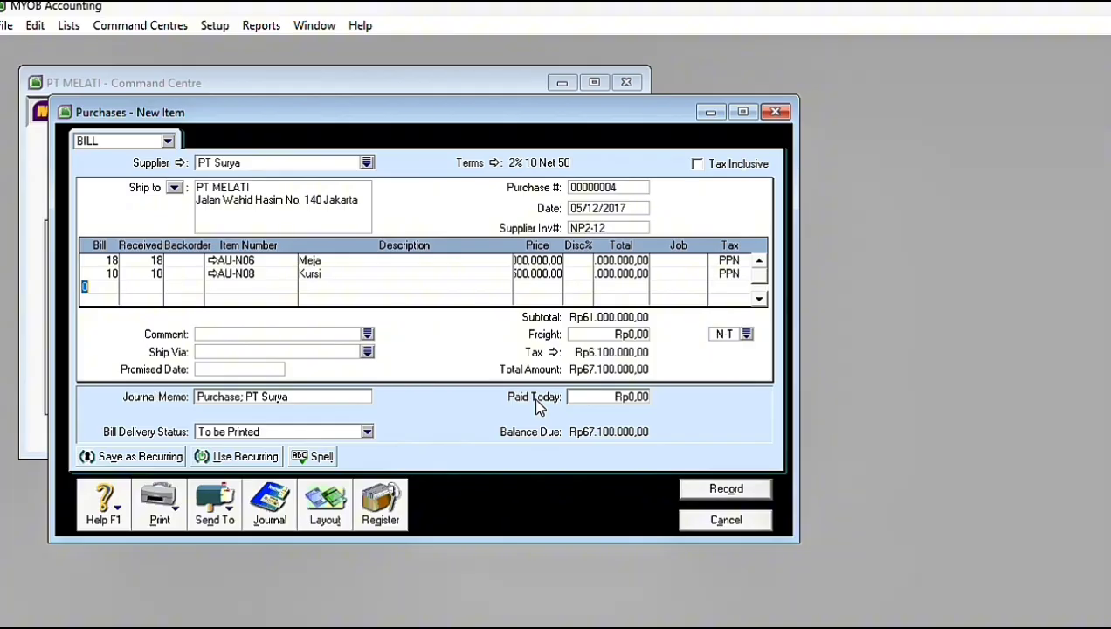
Step: Record PT Surya's bill, ignoring all spelling suggestions and keeping the current tax code, and close the purchase form
click(714, 491)
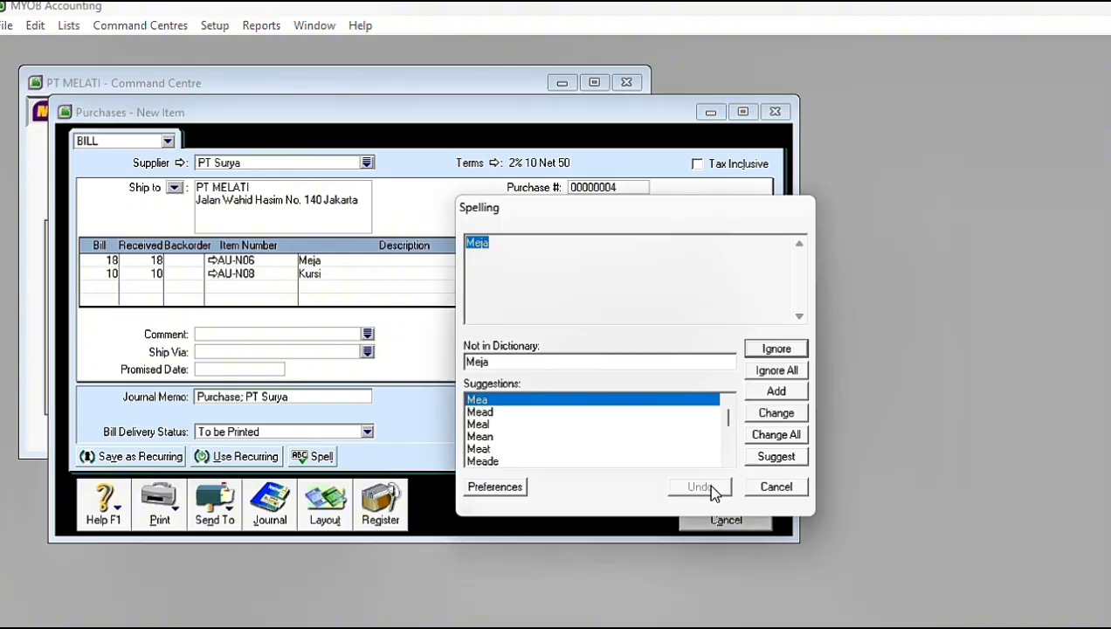
click(760, 373)
click(673, 329)
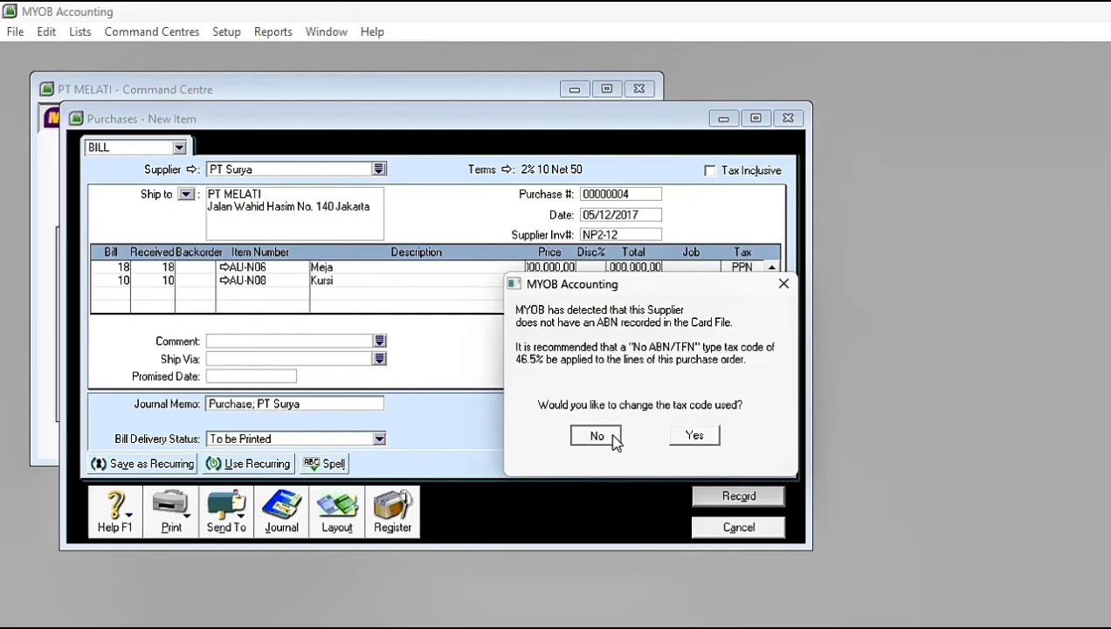
click(521, 377)
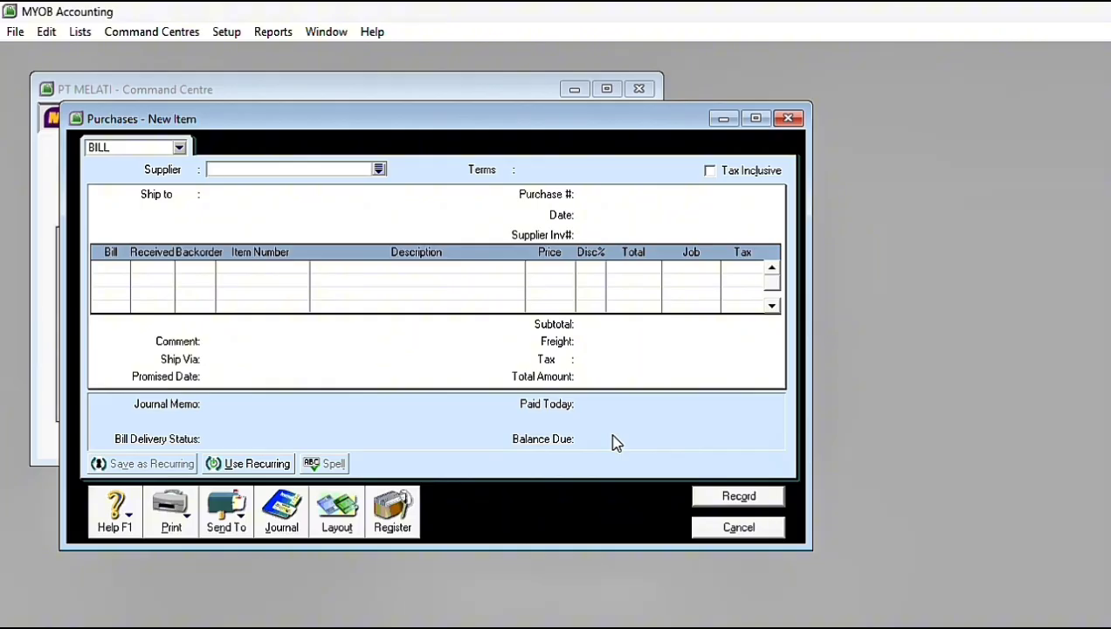
click(734, 535)
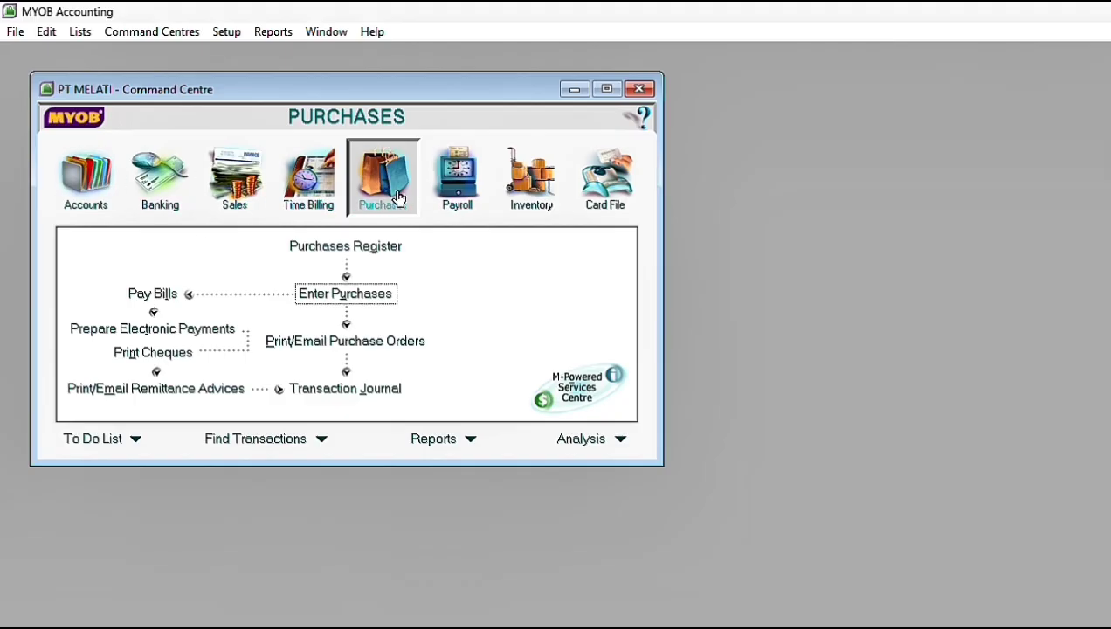
Step: Start a bill payment to supplier PT Samudra and date it 11/12/2017
click(158, 295)
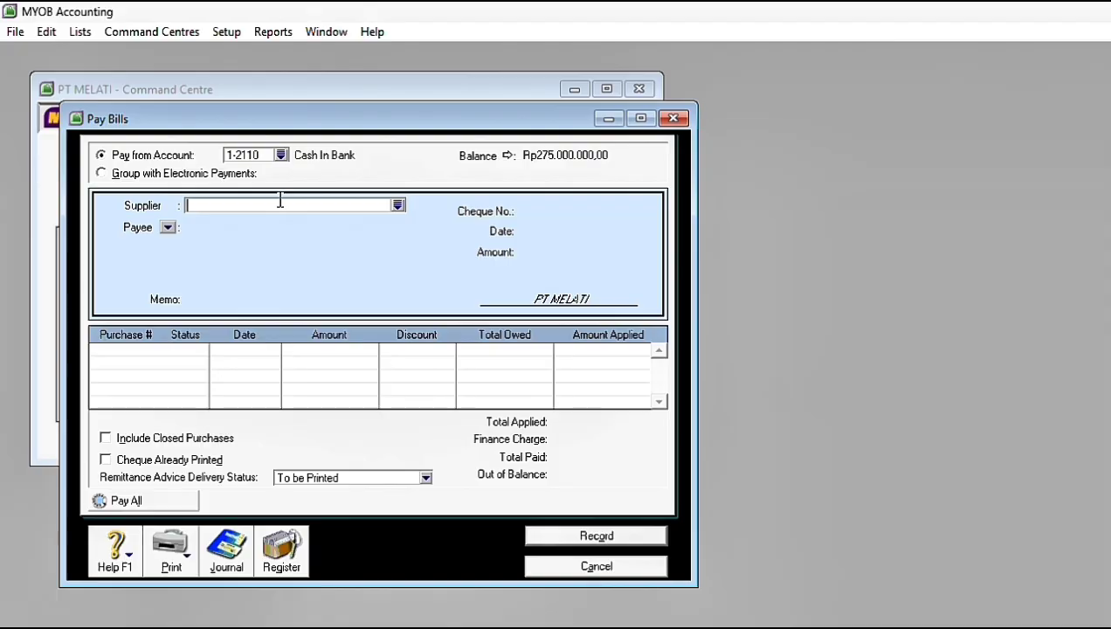
click(399, 208)
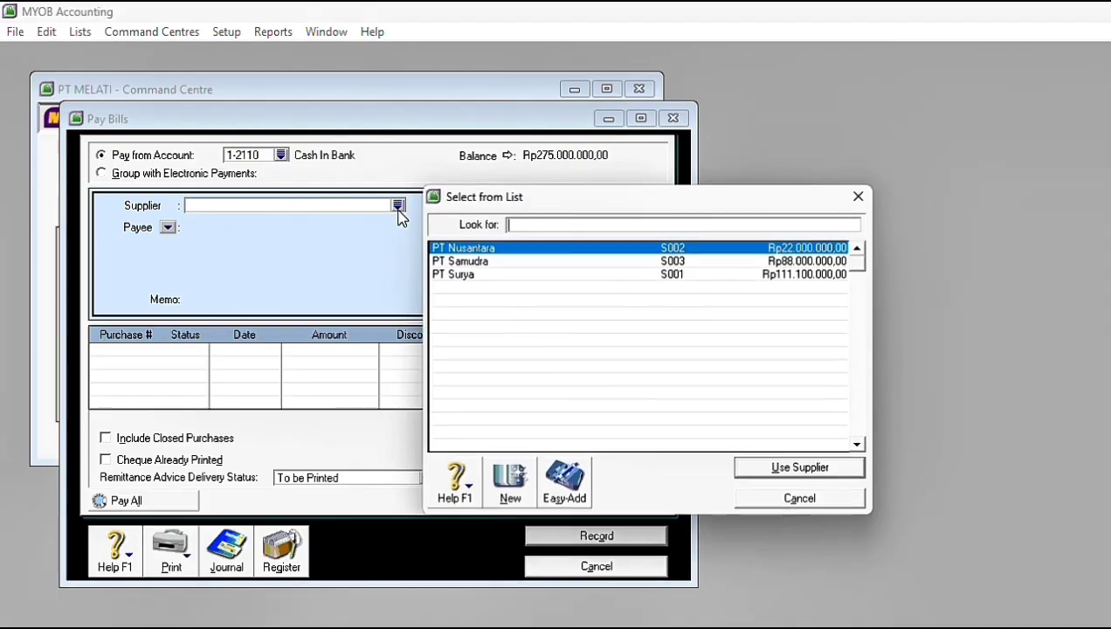
click(465, 264)
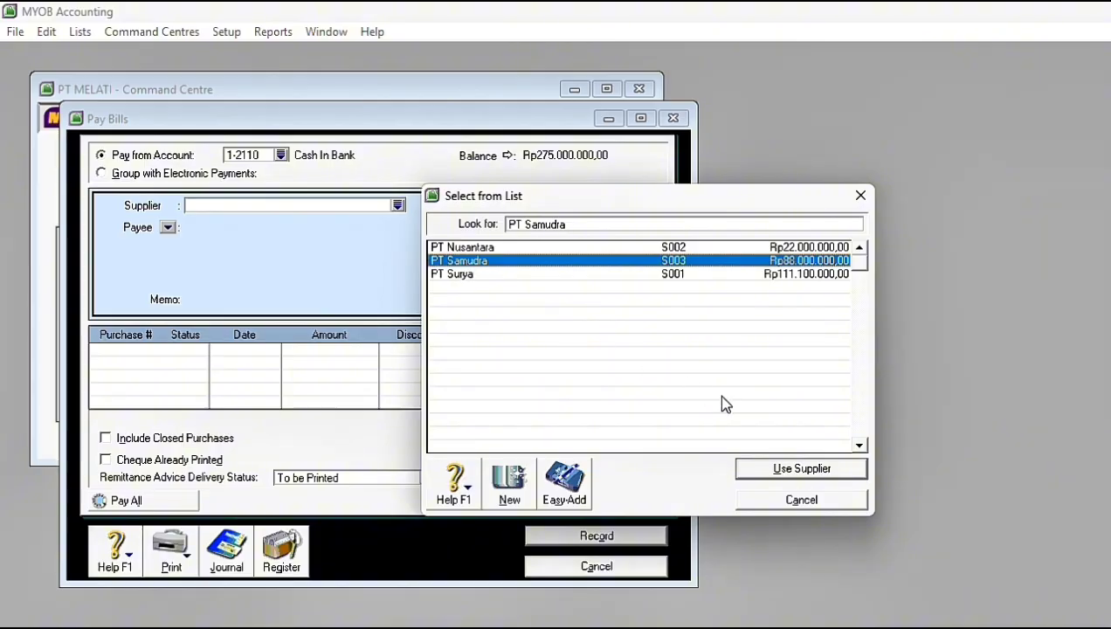
click(810, 474)
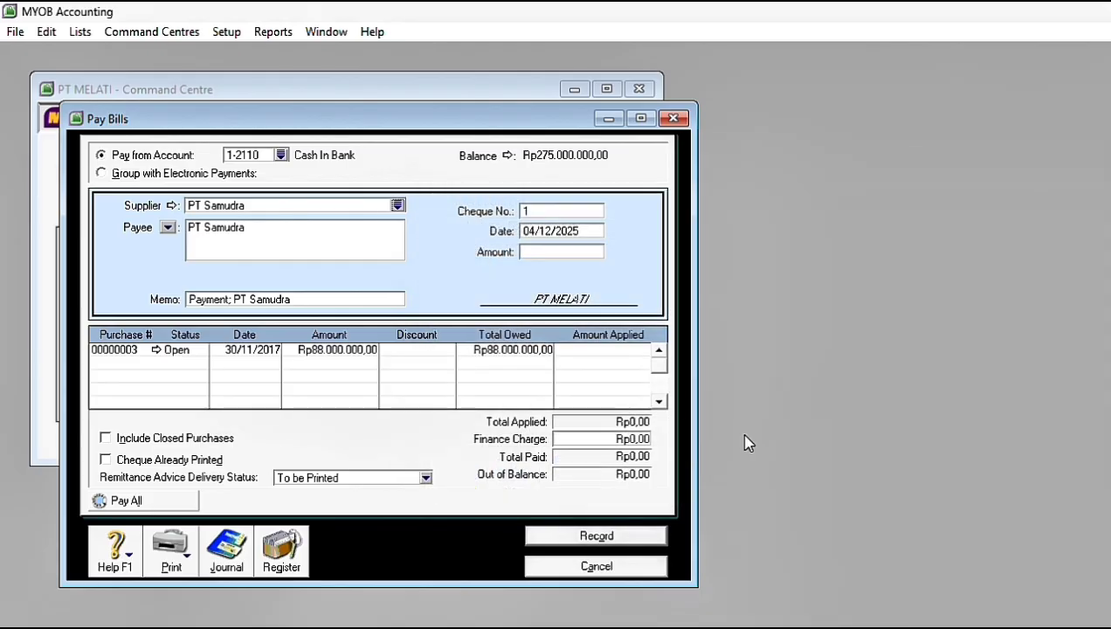
click(563, 230)
text(11/1)
text(2/201)
text(7)
key(Tab)
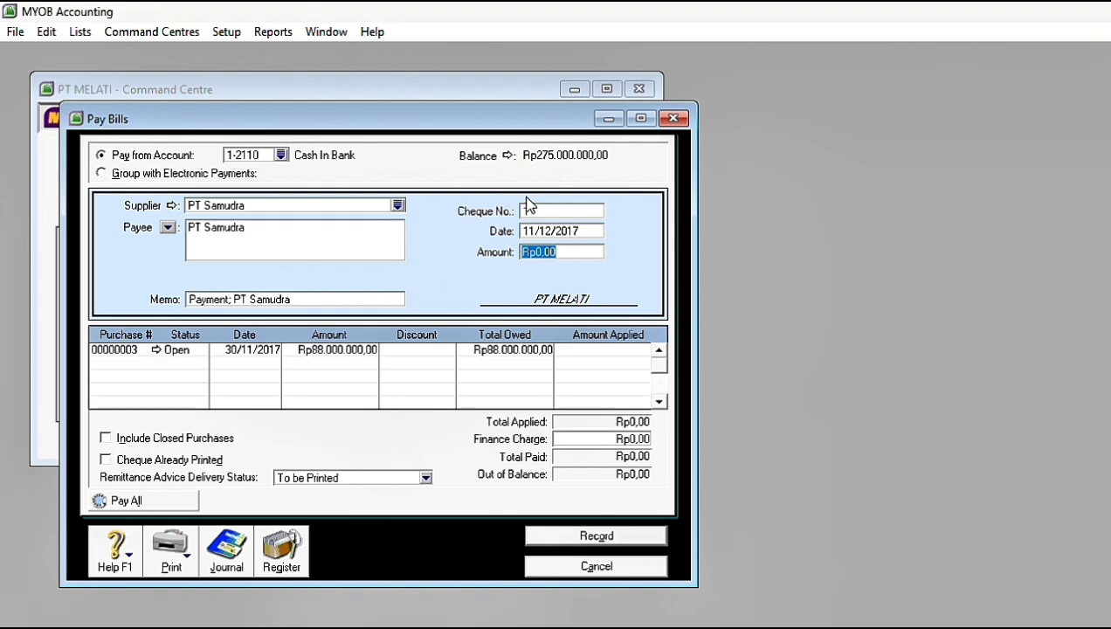
Step: Enter C12-1 as the cheque number and Rp88.000.000 as the amount of PT Samudra's payment
click(549, 211)
key(Caps_Lock)
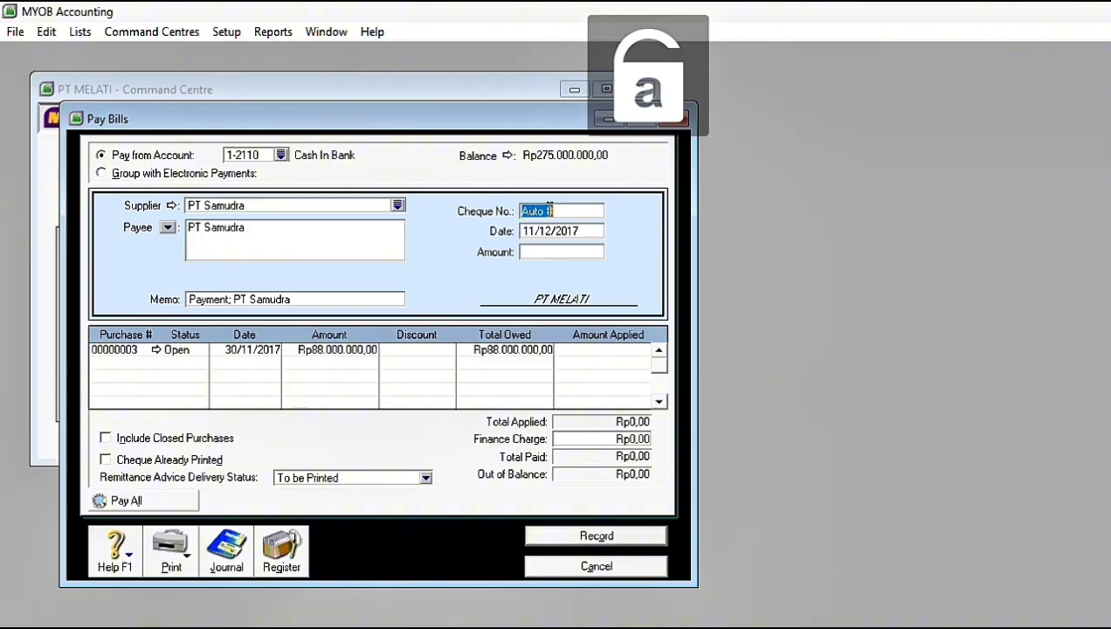
key(Caps_Lock)
text(C12-1)
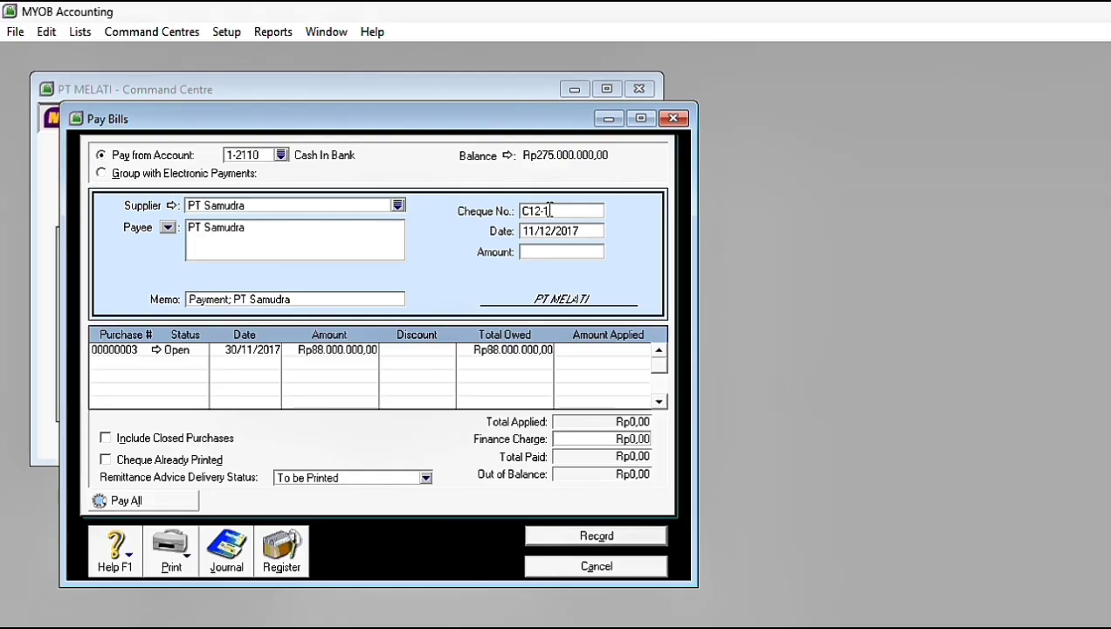
click(530, 249)
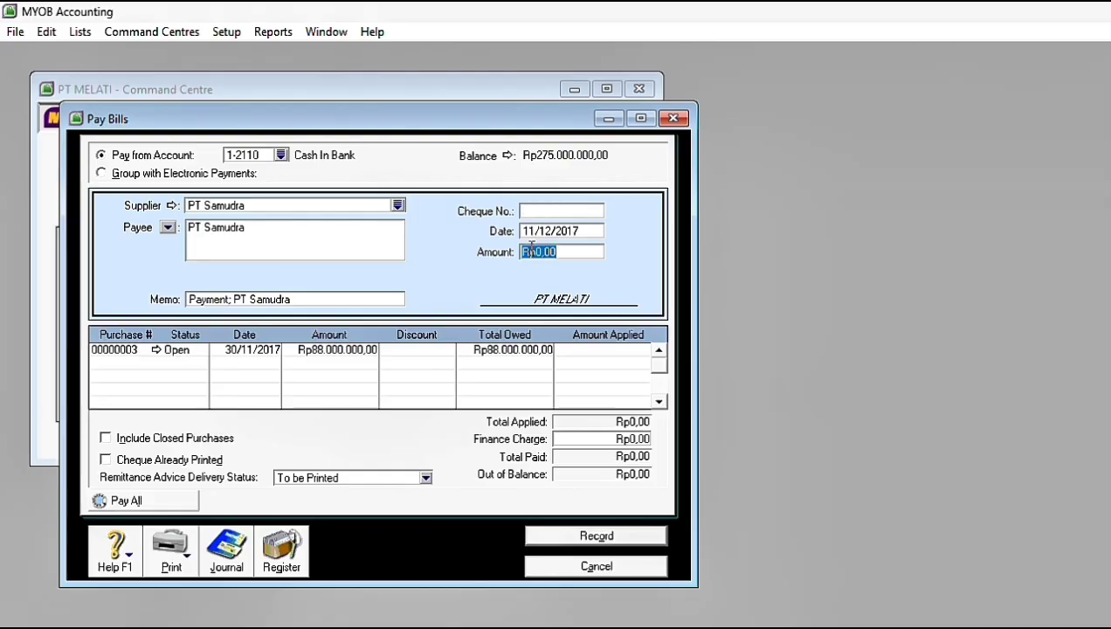
text(88000)
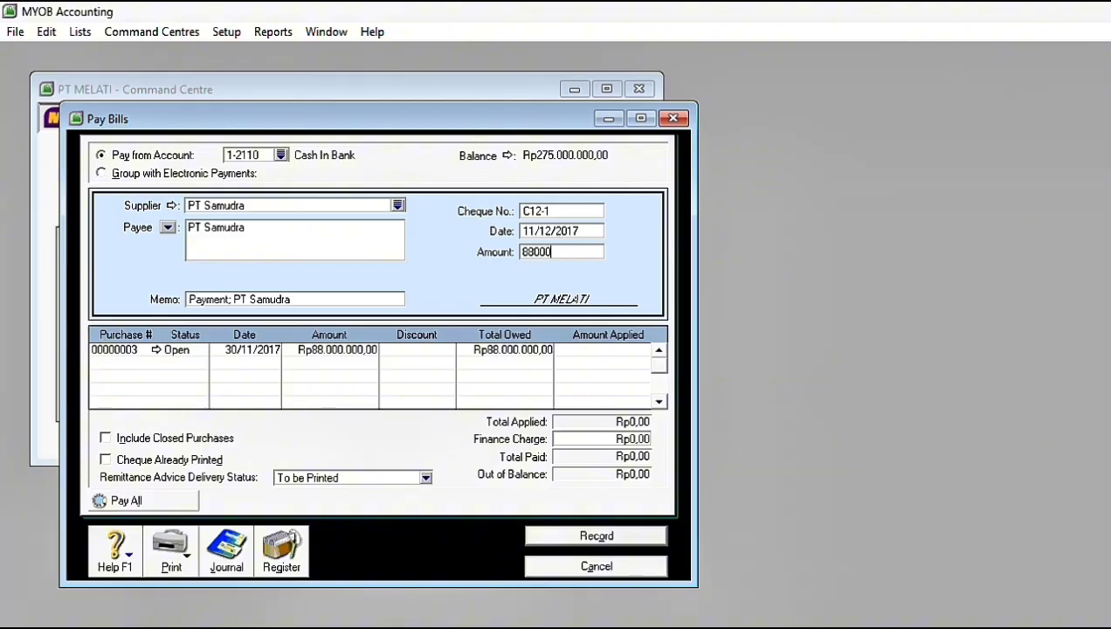
text(000)
key(Tab)
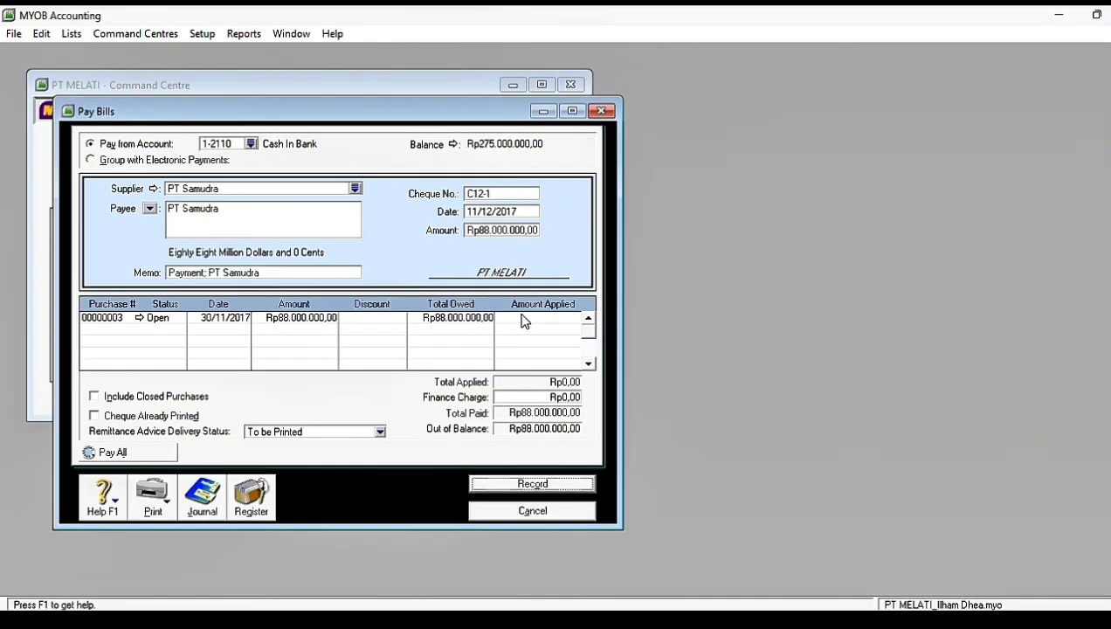
Step: Apply the full payment to PT Samudra's open purchase, record it and close the payment form
click(585, 350)
key(Tab)
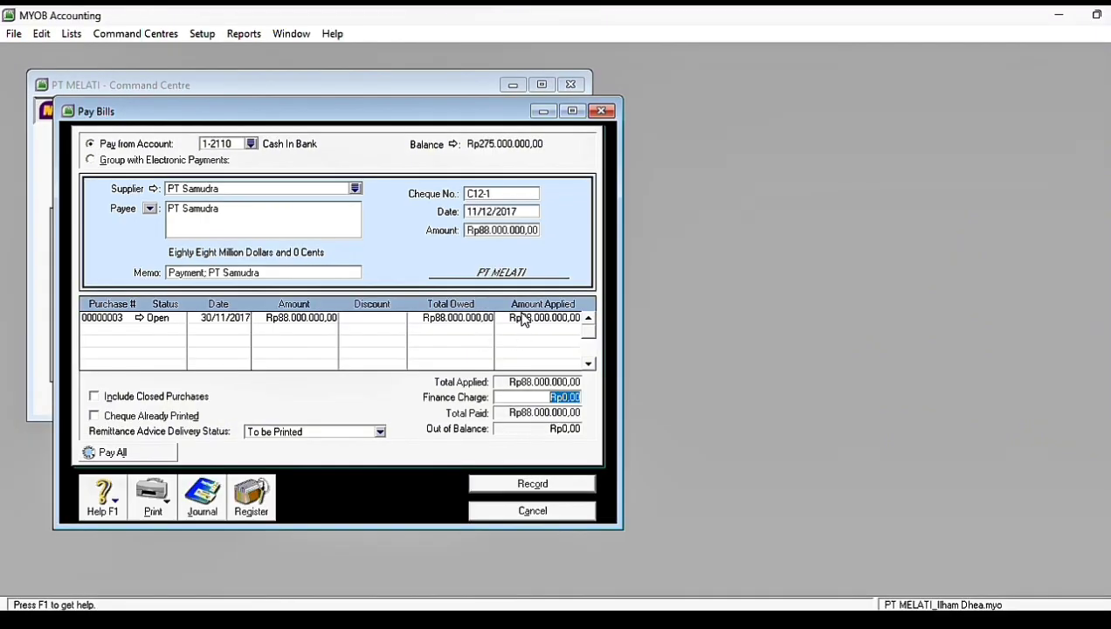
click(515, 487)
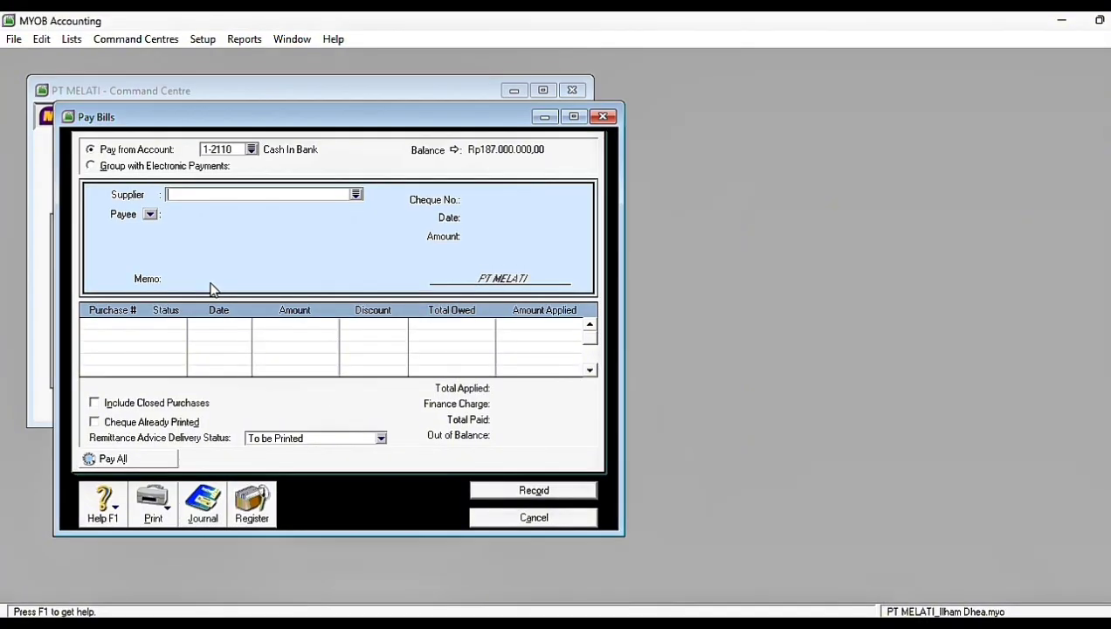
key(Escape)
Step: Start another new purchase bill for supplier PT Surya
click(310, 271)
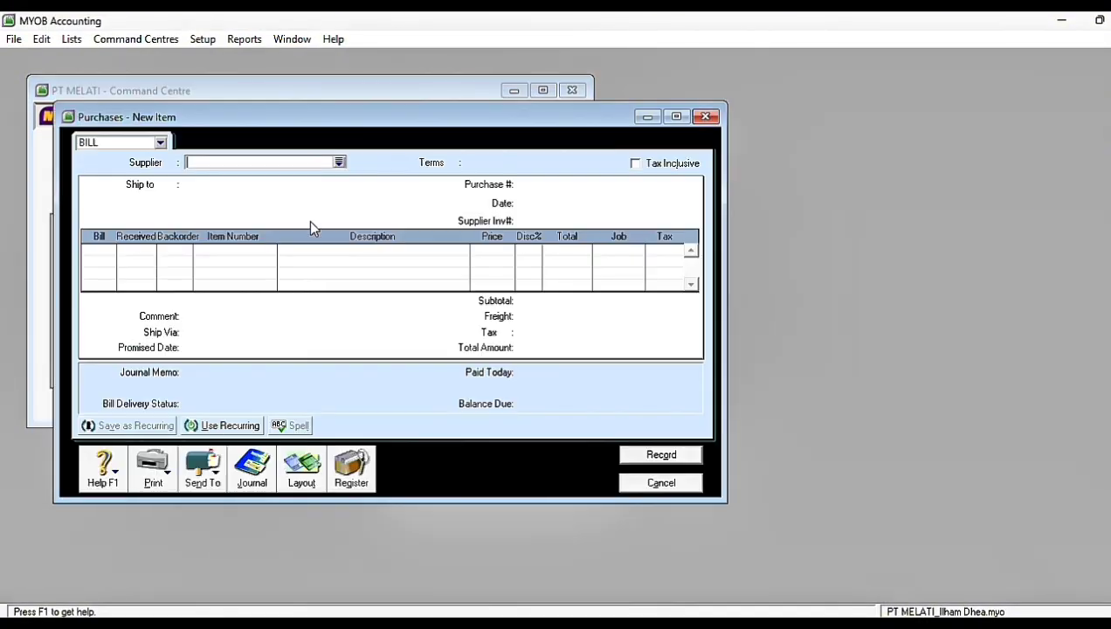
click(338, 163)
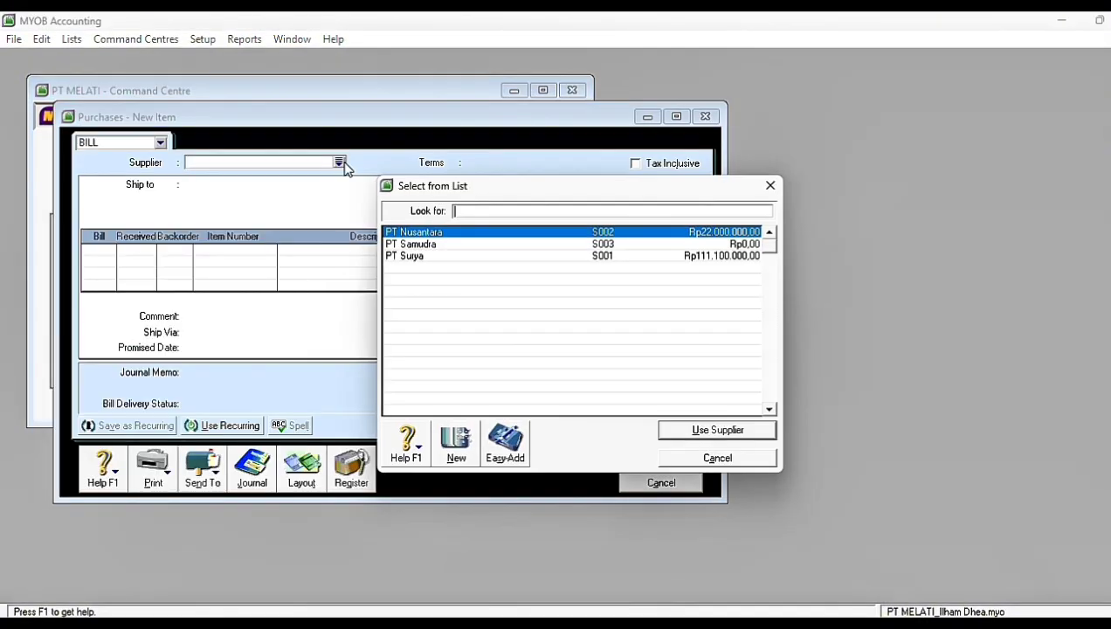
click(395, 256)
click(664, 428)
Step: Date the new PT Surya bill 08/12/2017 and enter NRP3-12 as its supplier invoice number
click(566, 204)
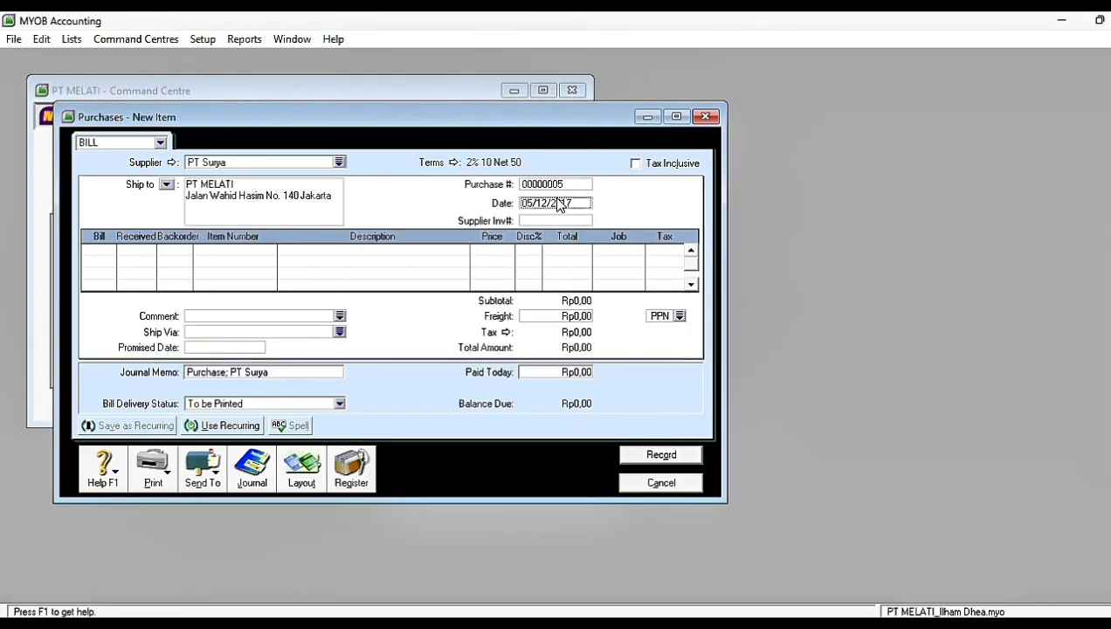
click(529, 206)
key(Delete)
text(8)
key(Tab)
key(Caps_Lock)
text(NRP3-12)
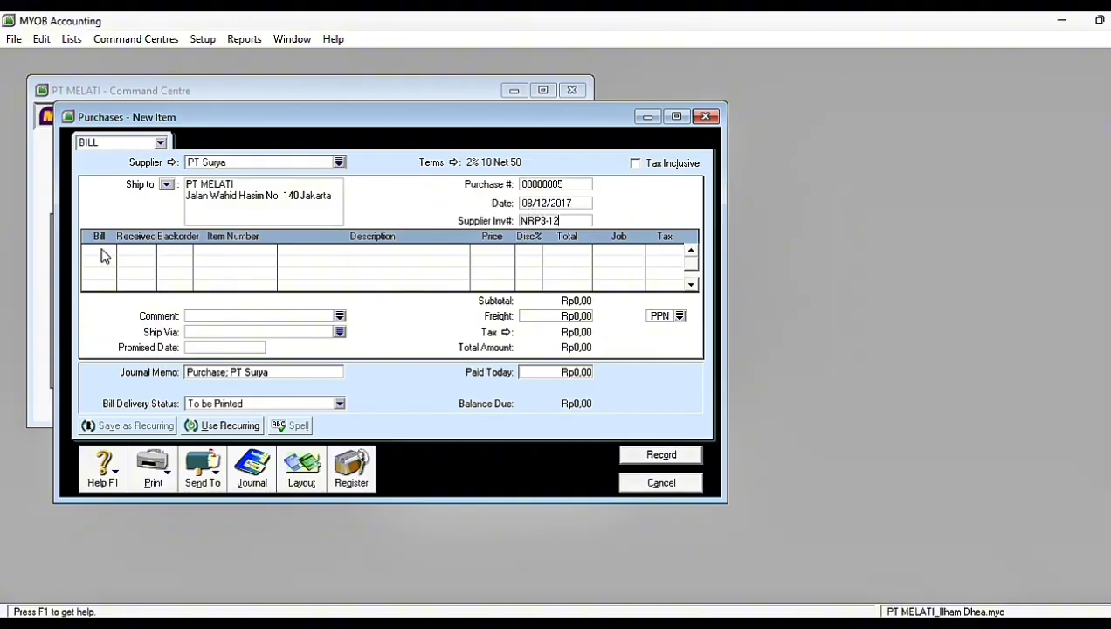
Step: Add a return line of -2 units of item AU-N06 to the PT Surya bill
click(102, 252)
text(-2)
click(213, 252)
text(AN-N06)
key(Tab)
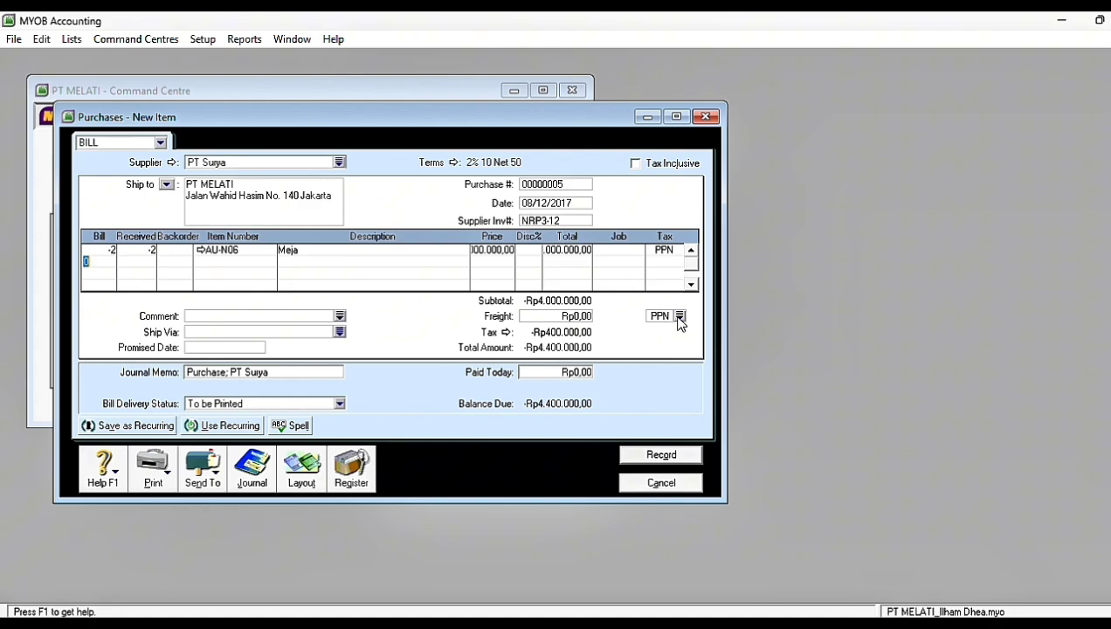
Step: Add a second return line of -2 units of item AU-N08 to the PT Surya bill
text(-2)
click(232, 263)
text(AU)
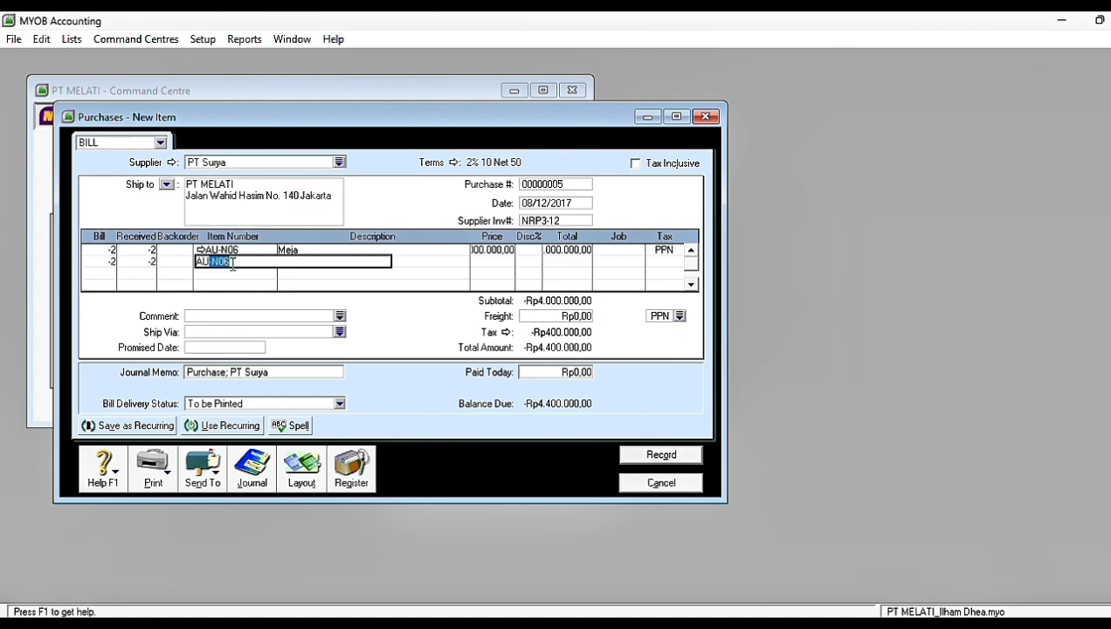
text(-N08)
key(Tab)
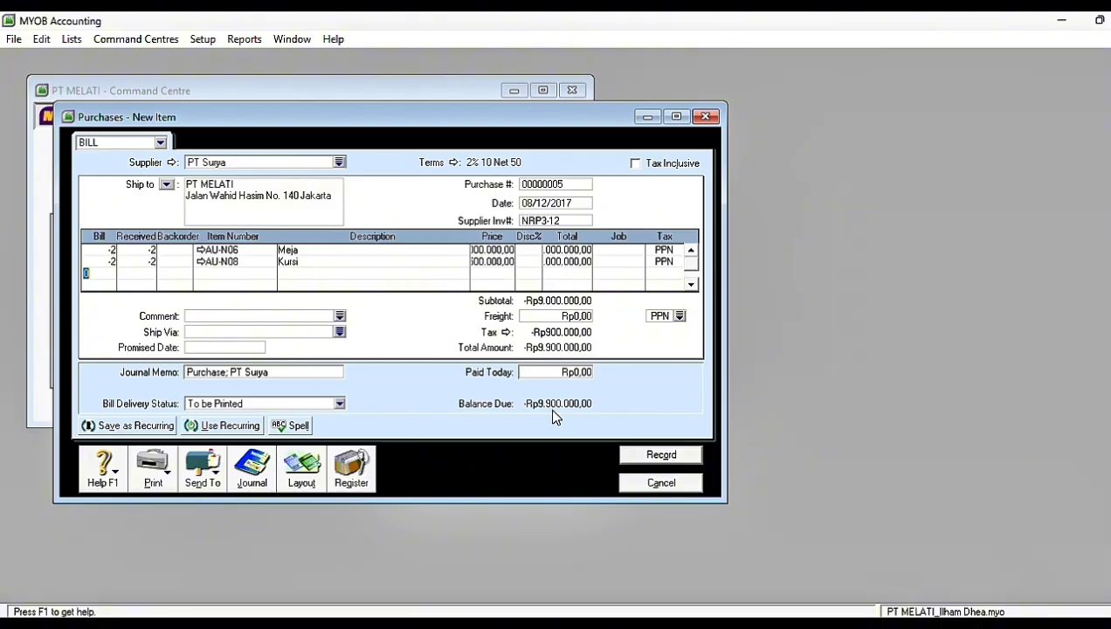
Step: Record the PT Surya purchase return, ignoring all spelling suggestions, and close the purchase form
click(651, 455)
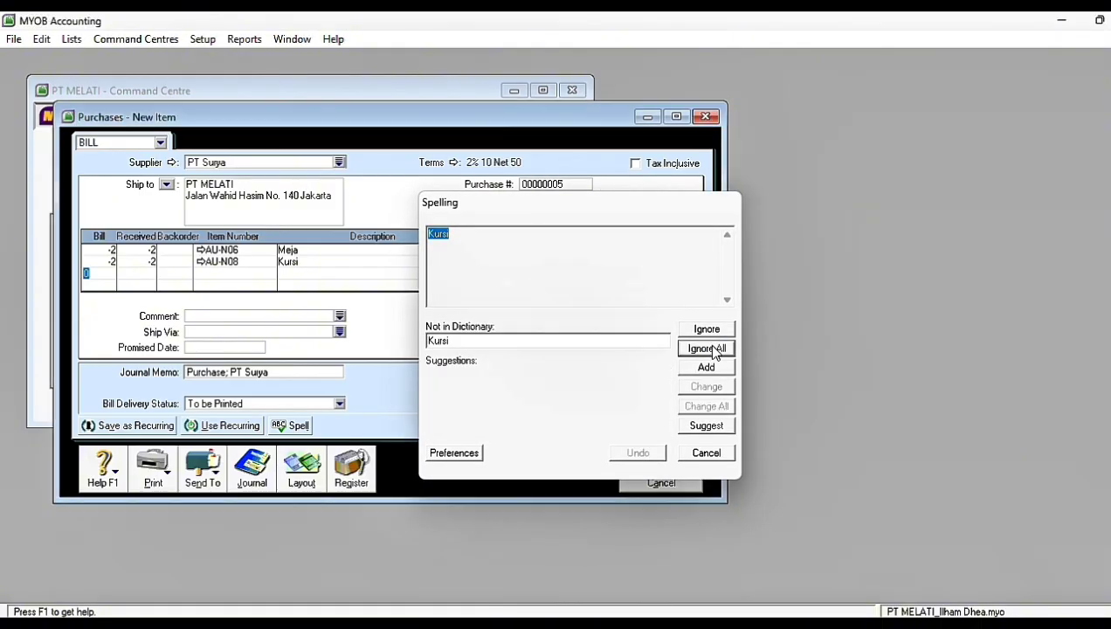
click(714, 351)
click(657, 482)
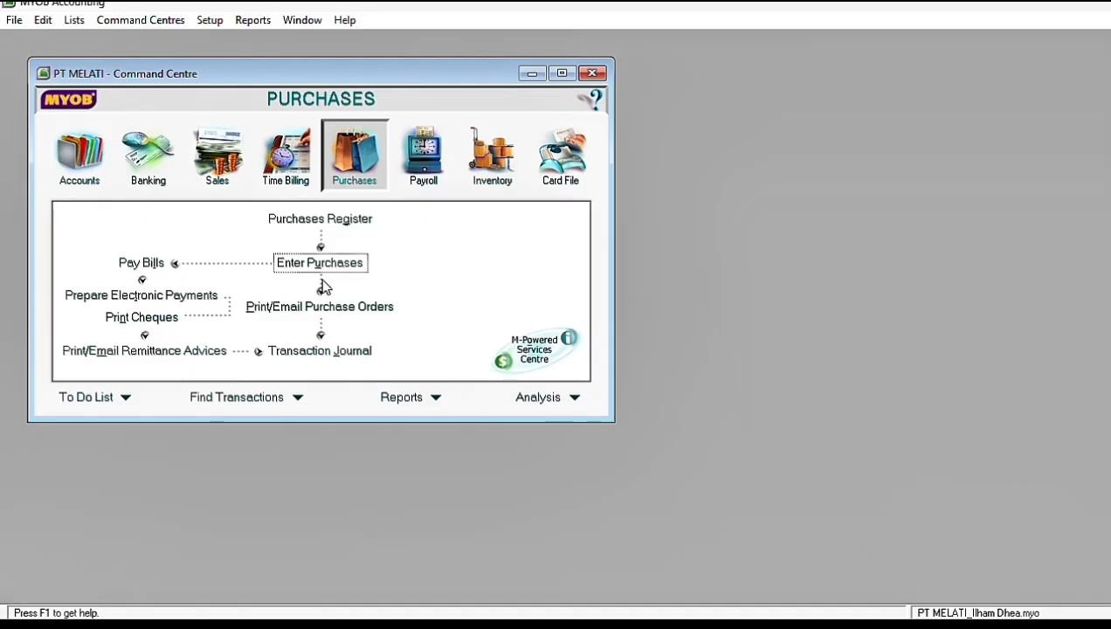
Step: Start applying PT Surya's return NRP3-12 to a purchase from the Purchases Register's returns and debits, and date the settlement 08/12/2017
click(325, 266)
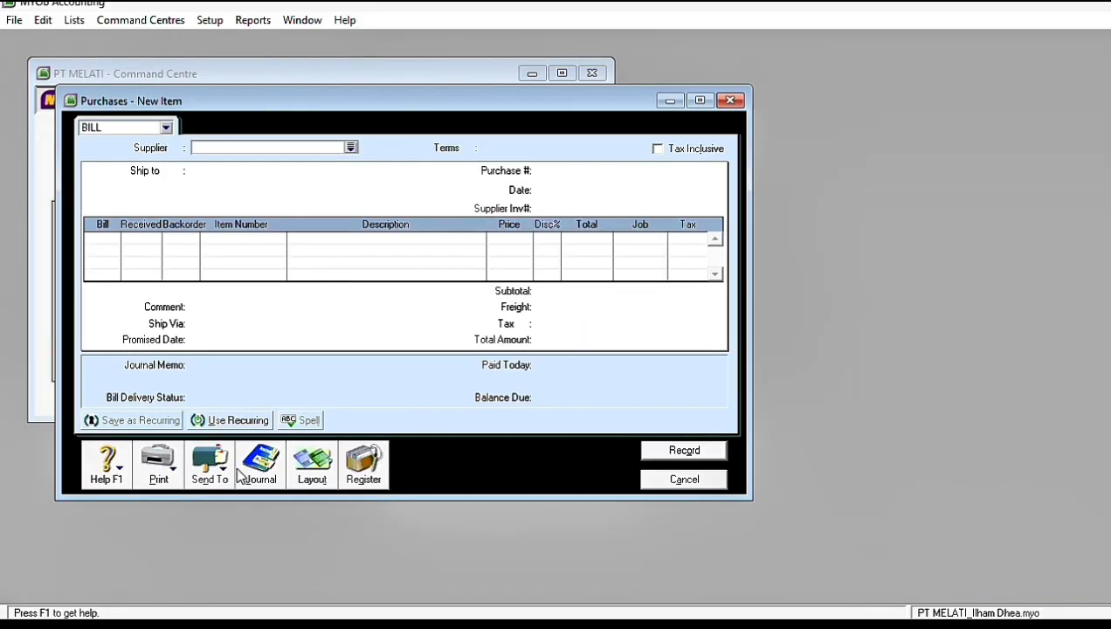
click(350, 476)
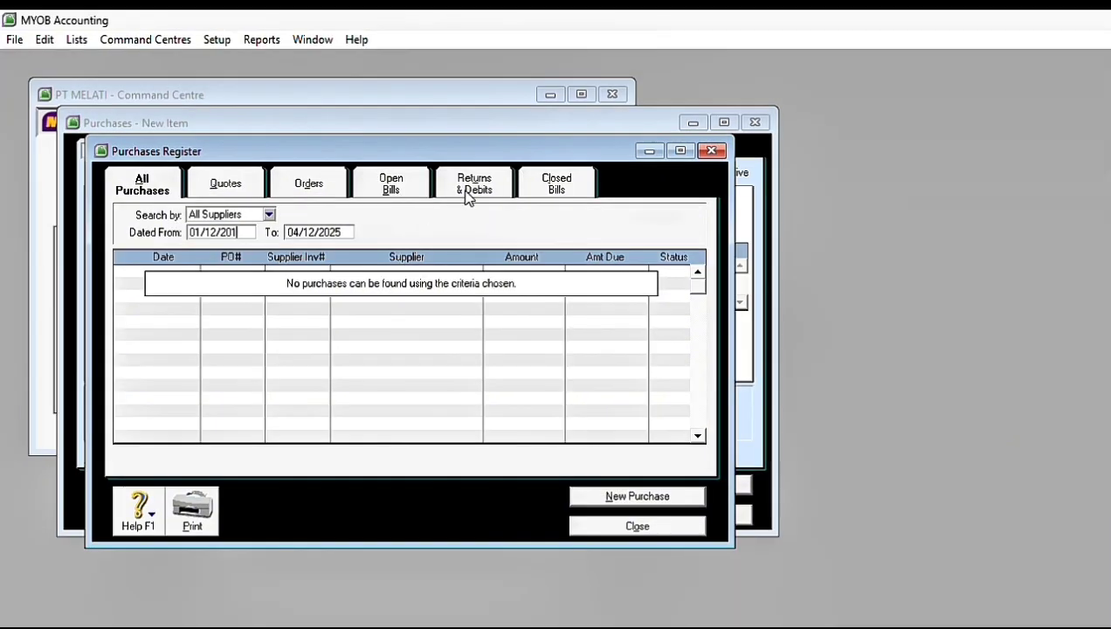
click(455, 162)
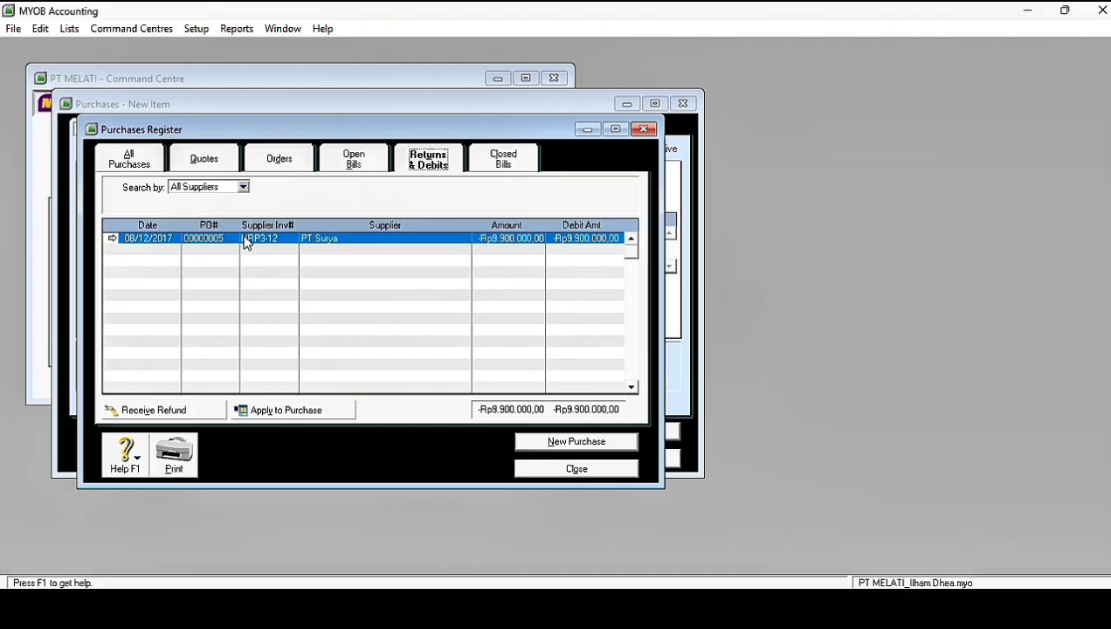
click(265, 417)
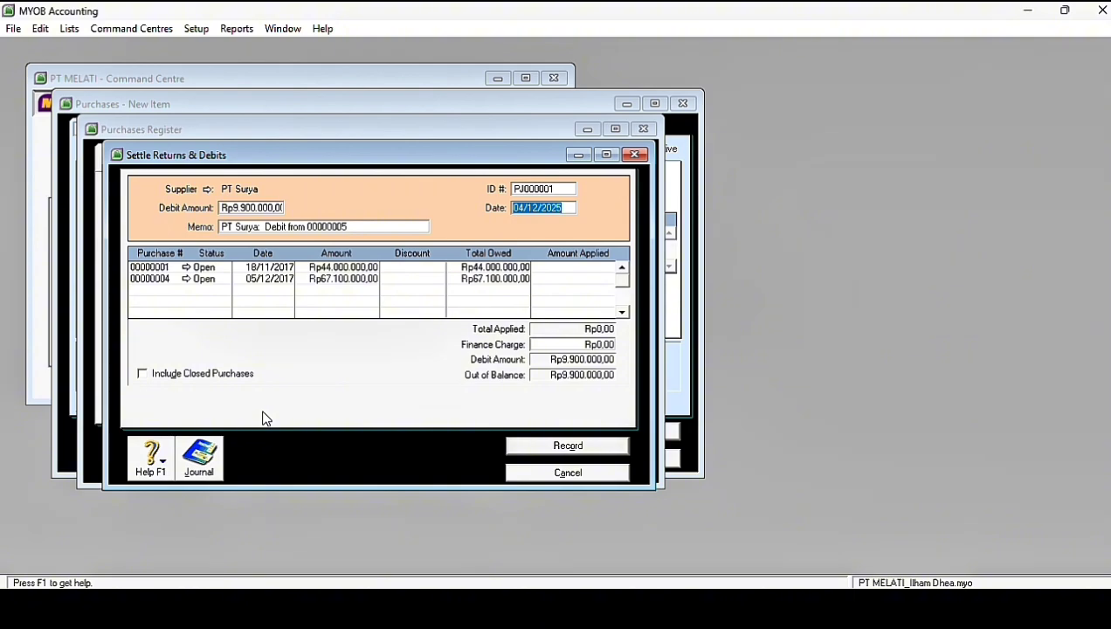
text(8/12/2017)
key(Tab)
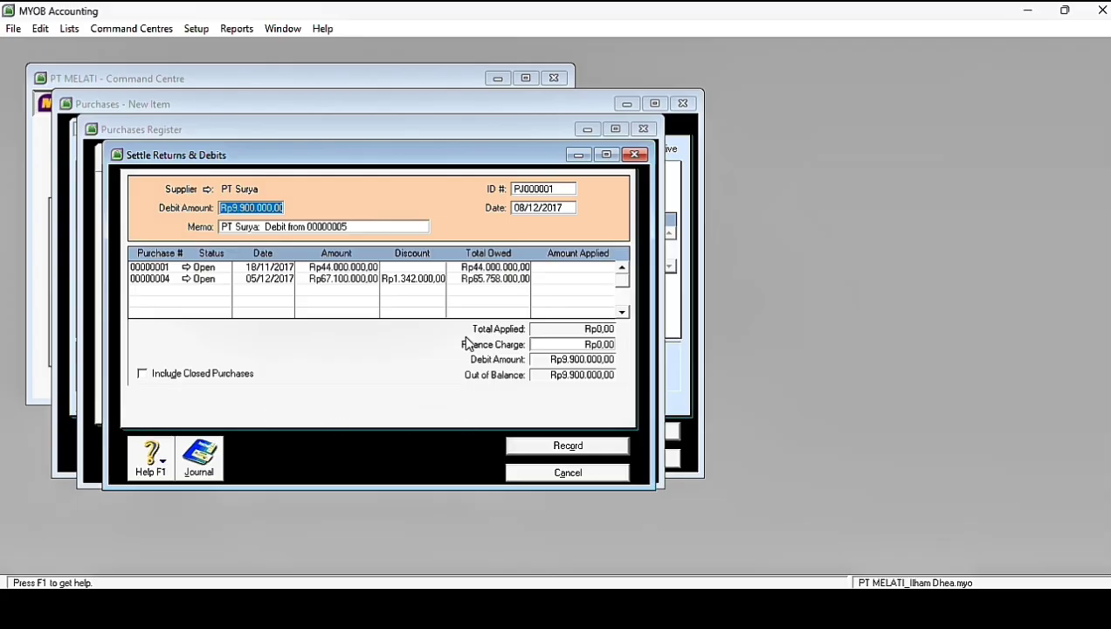
Step: Apply the full Rp9.900.000 return debit to PT Surya's purchase 00000004 and record the settlement
click(542, 279)
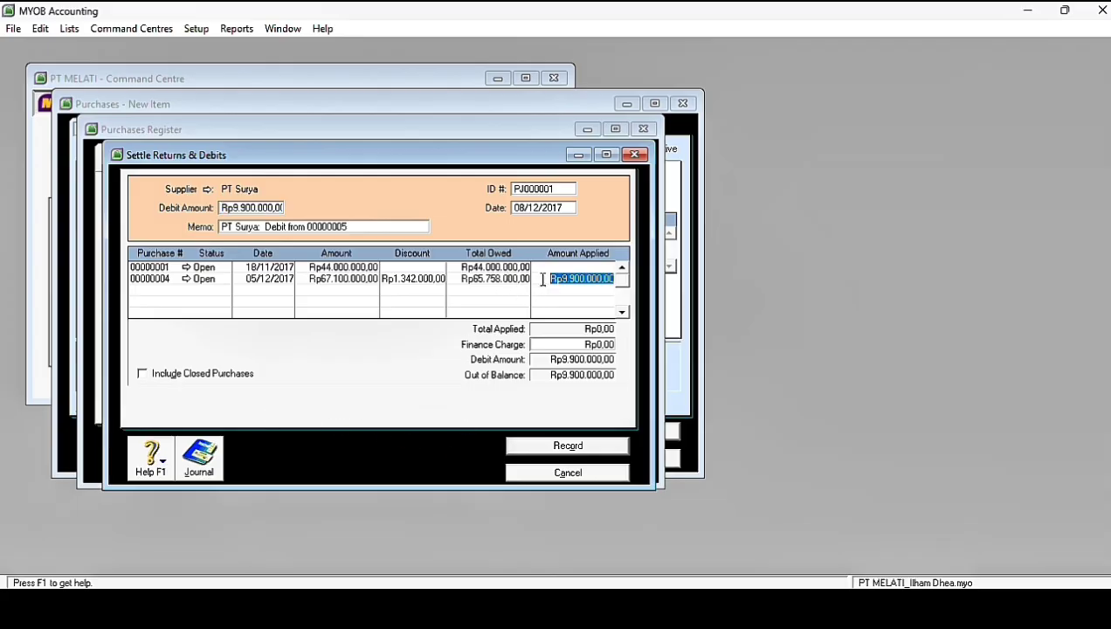
key(Tab)
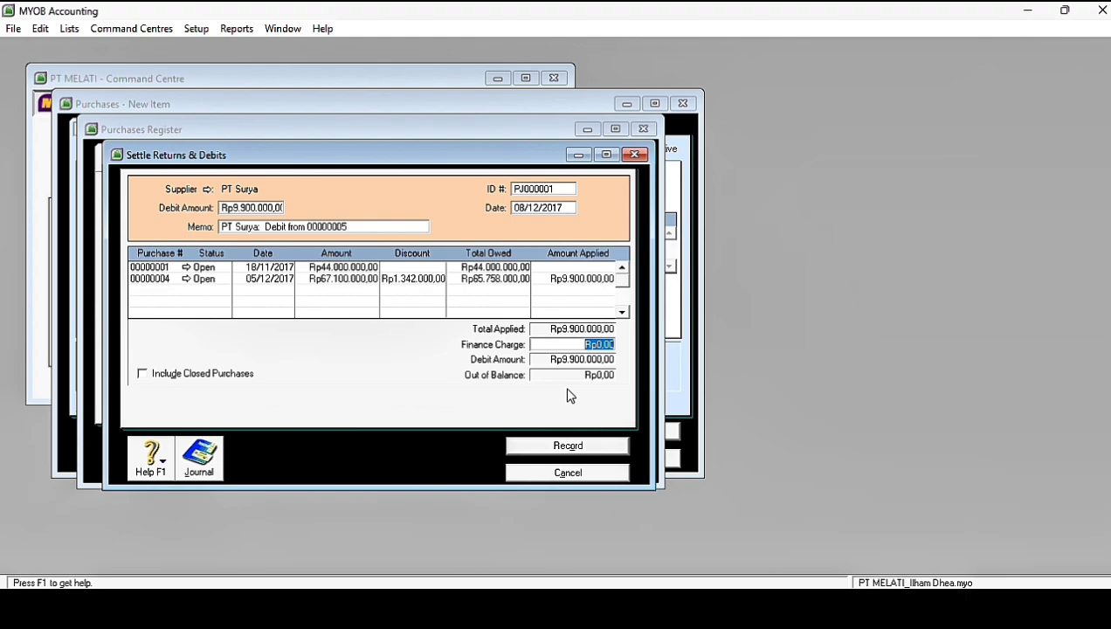
click(535, 449)
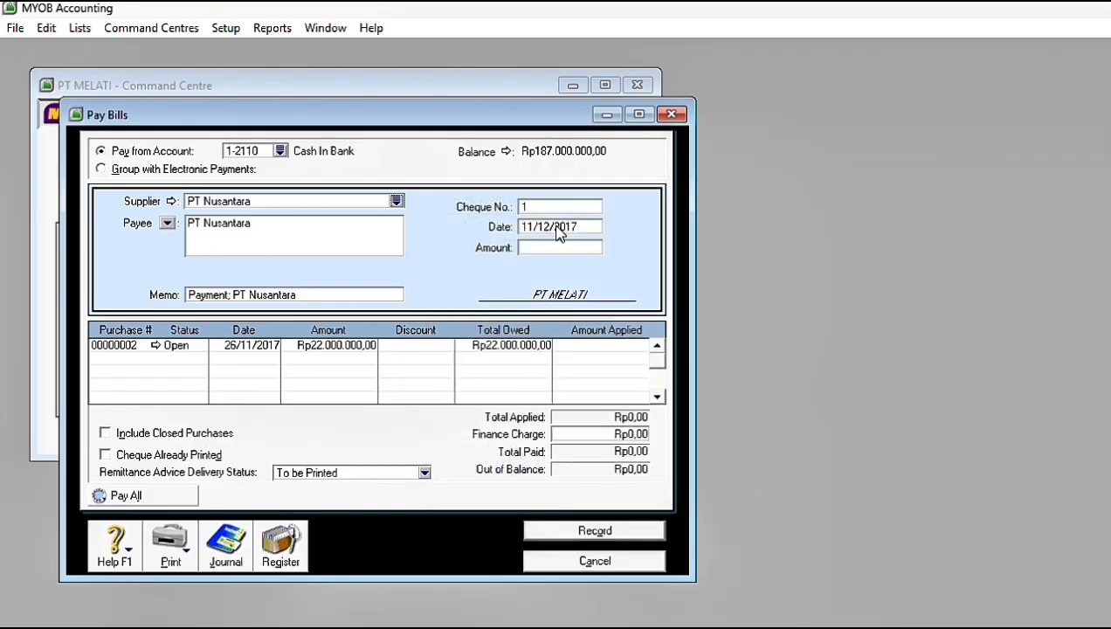
Step: Enter cheque number C12-2 for the bill payment to PT Nusantara
click(559, 226)
click(536, 207)
key(Caps_Lock)
text(C14)
click(555, 247)
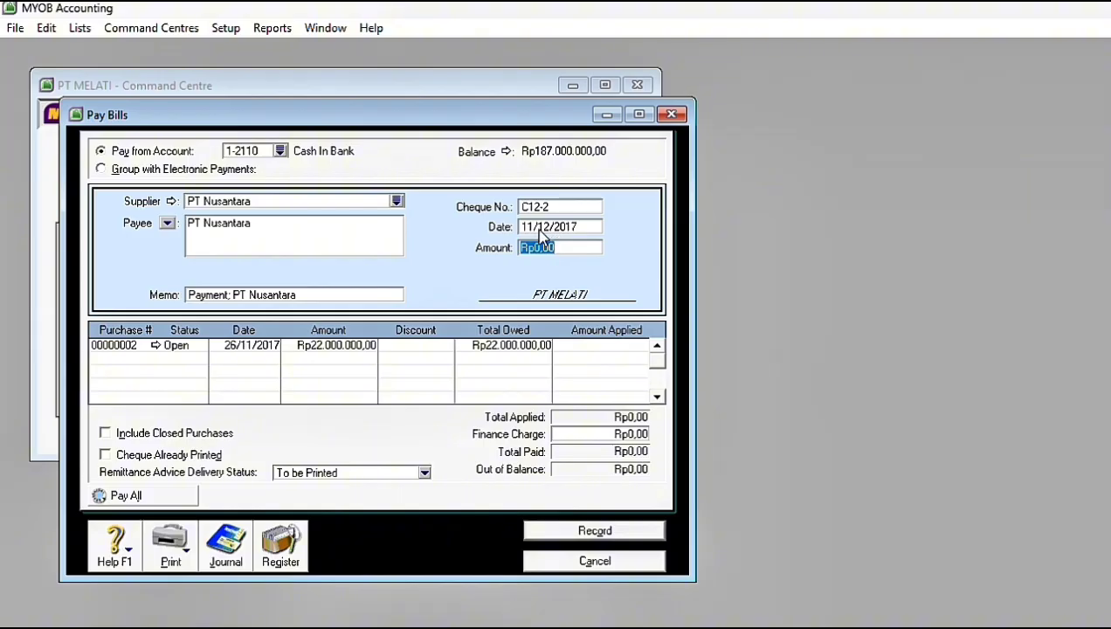
Step: Date the PT Nusantara payment 12/12/2017 and set its amount to Rp22.000.000
click(539, 227)
text(12/12/20)
text(17)
key(Tab)
text(22.000.00)
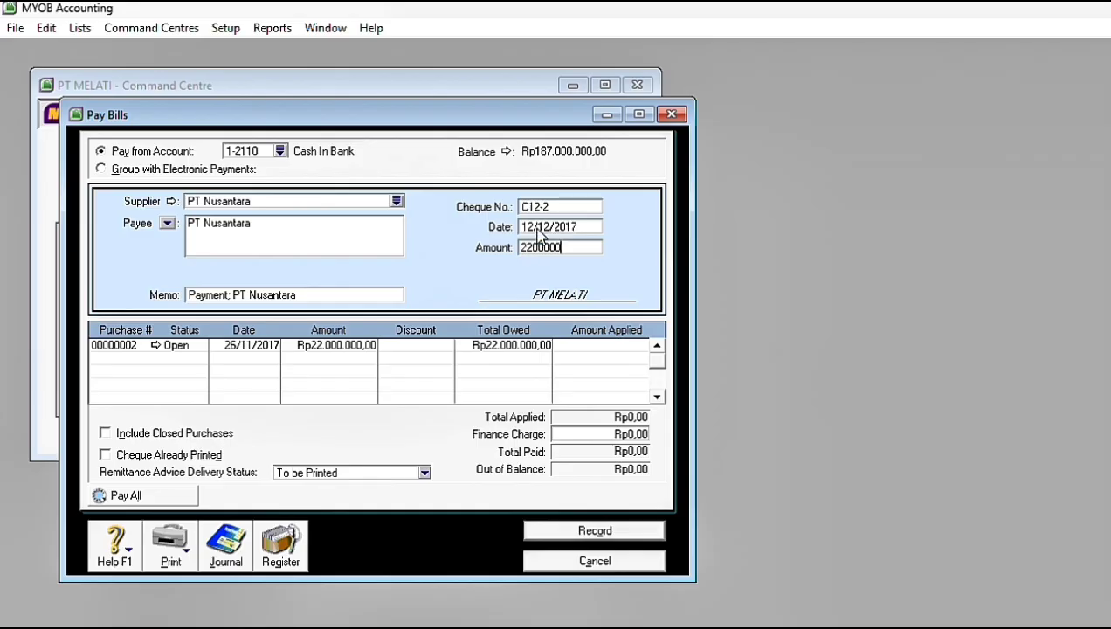
text(0)
key(Tab)
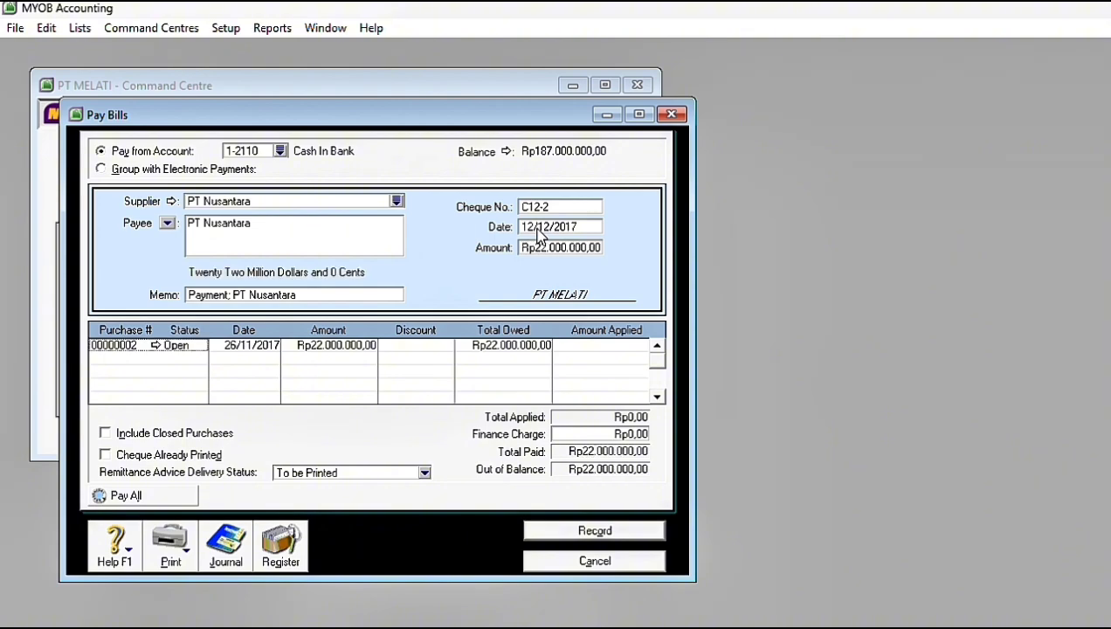
Step: Apply the payment to PT Nusantara's purchase 00000002, record it, and close the payment form
click(584, 345)
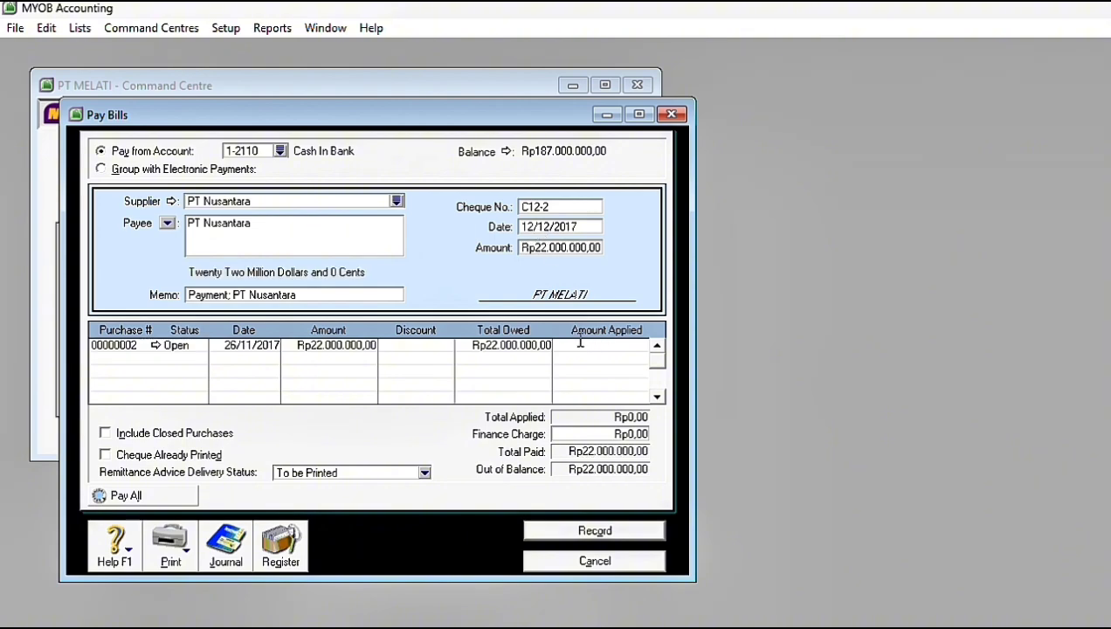
key(Tab)
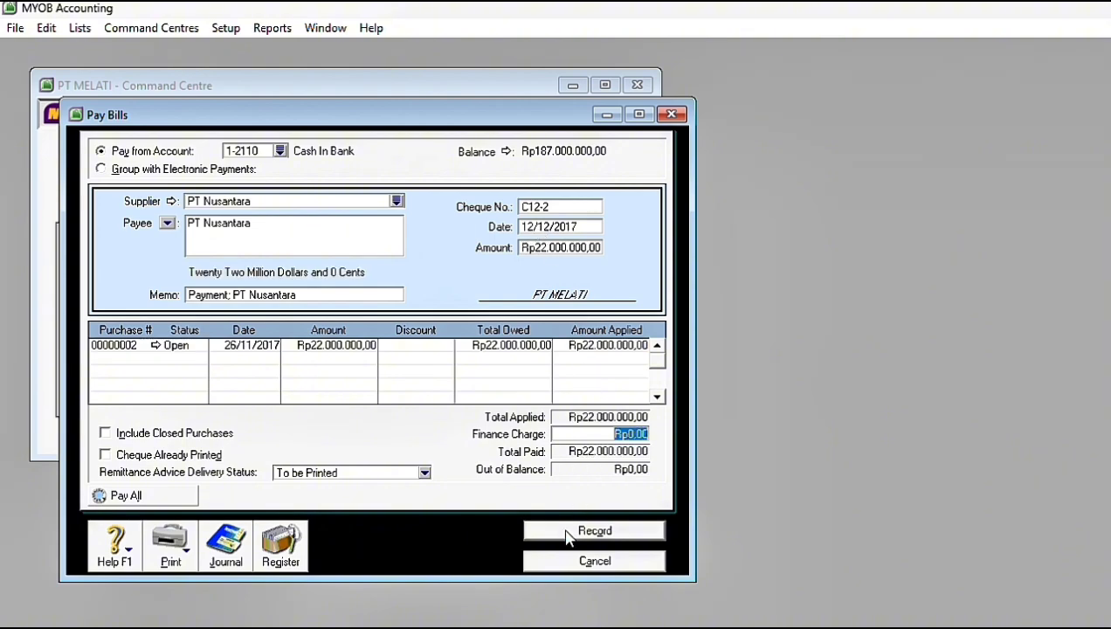
click(566, 535)
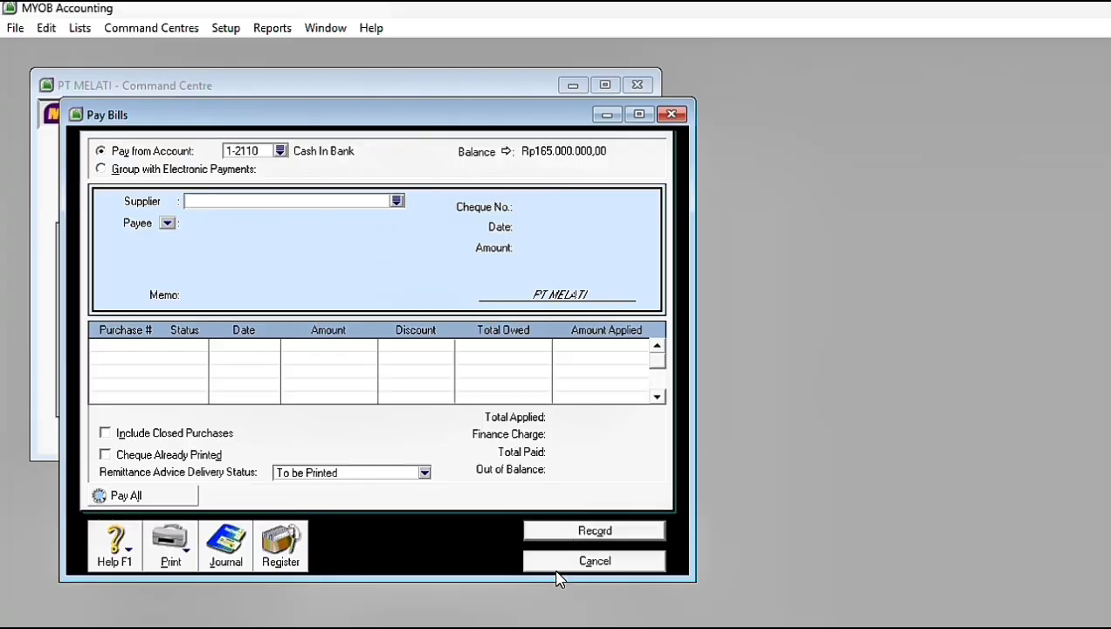
click(556, 564)
Step: Start a new sales invoice for customer Toko Nusa and date it 12/12/2017
click(218, 184)
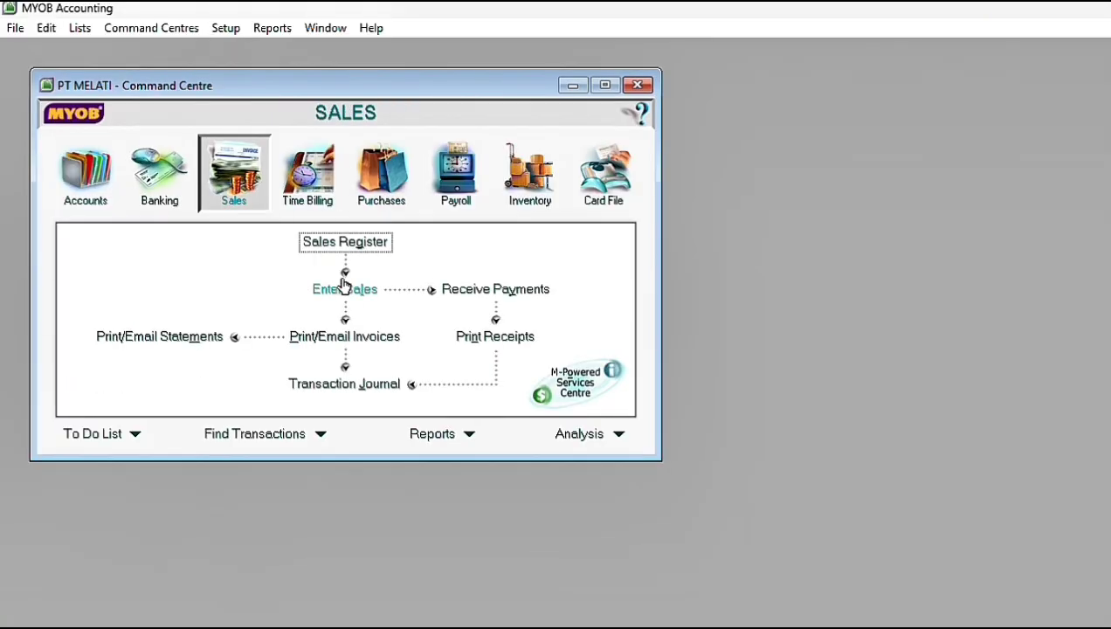
click(345, 288)
click(378, 163)
double_click(448, 269)
click(603, 212)
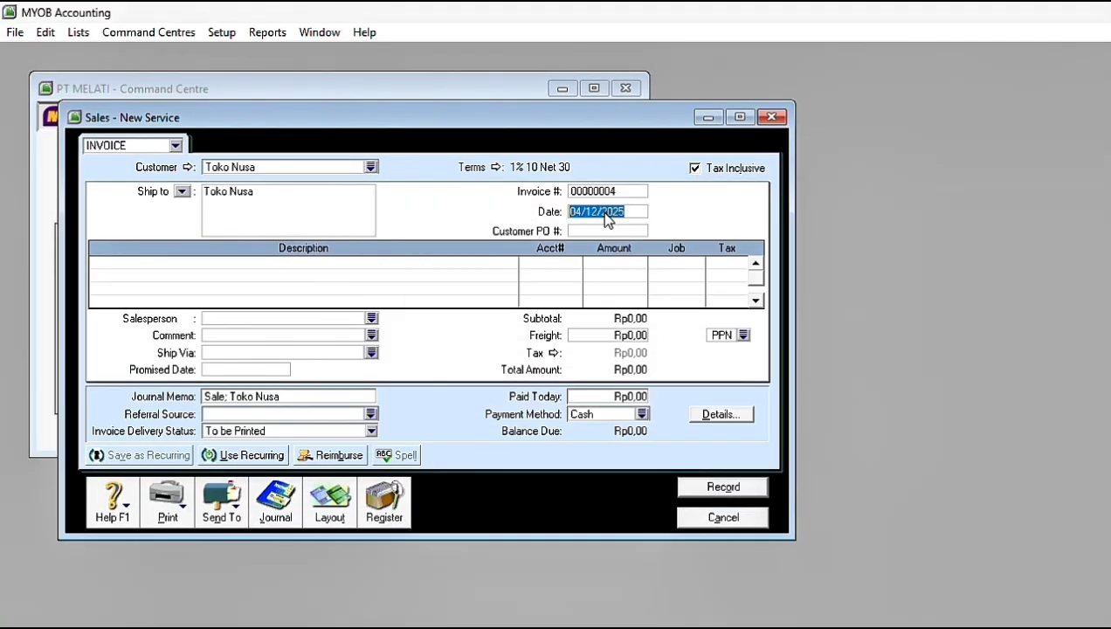
text(12/12/2017)
key(Tab)
Step: Turn off tax-inclusive pricing on the Toko Nusa invoice and choose tax code N-T for freight
click(694, 168)
click(743, 335)
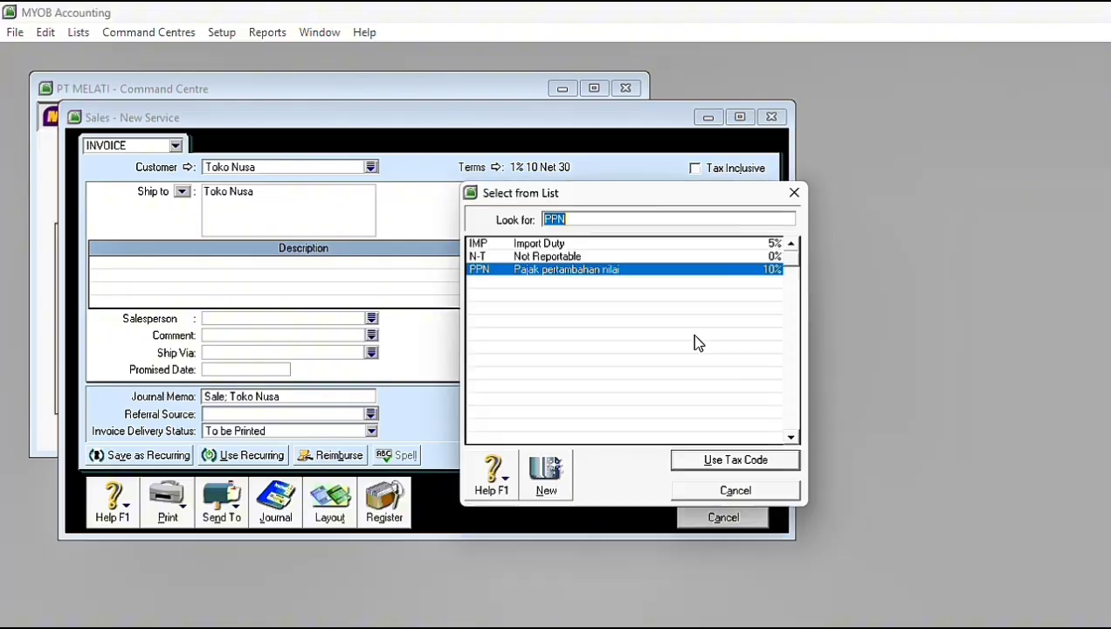
double_click(533, 256)
Step: Switch the Toko Nusa invoice to the Item layout
click(329, 502)
click(454, 328)
click(741, 452)
Step: Add an invoice line of 8 units of item AU-N06 at a price of 2.500.000 each
click(98, 264)
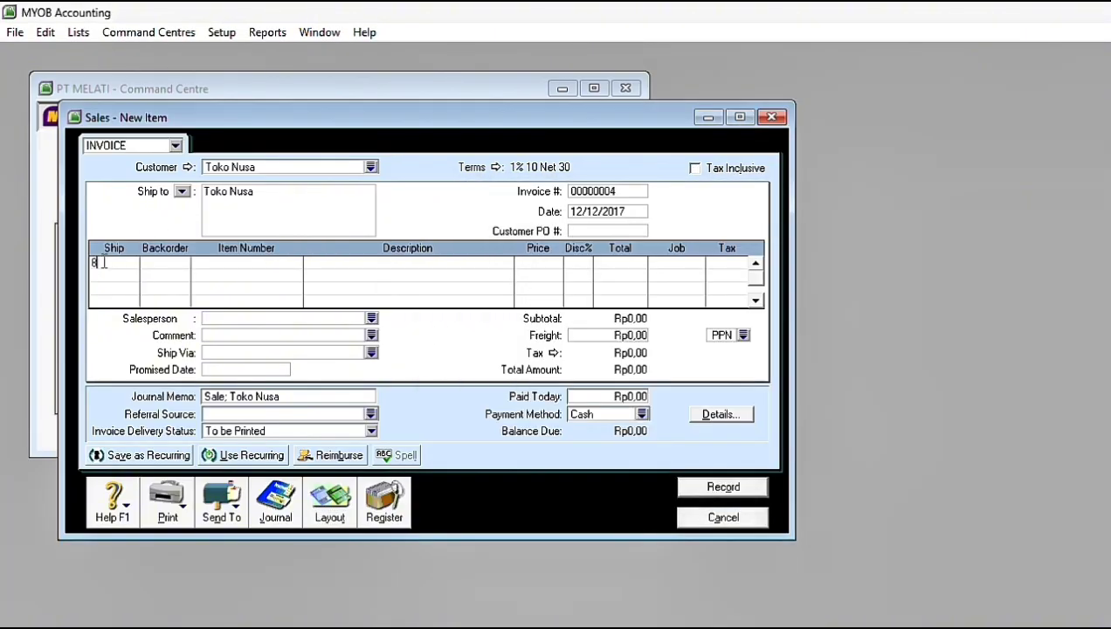
text(8)
click(269, 262)
text(A)
key(Return)
click(553, 265)
text(2500000)
key(Return)
Step: Add a second invoice line of 8 units of item AU-N08 at a price of 3.000.000 each
text(8)
key(Return)
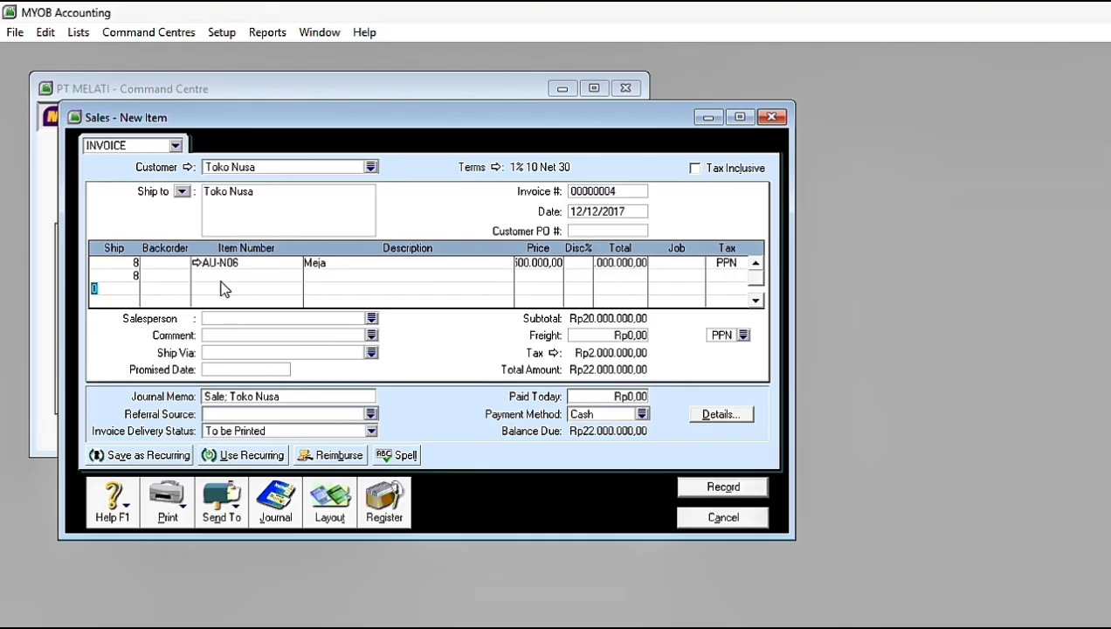
click(212, 275)
text(AU-N08)
key(Return)
click(537, 275)
text(3000000)
key(Return)
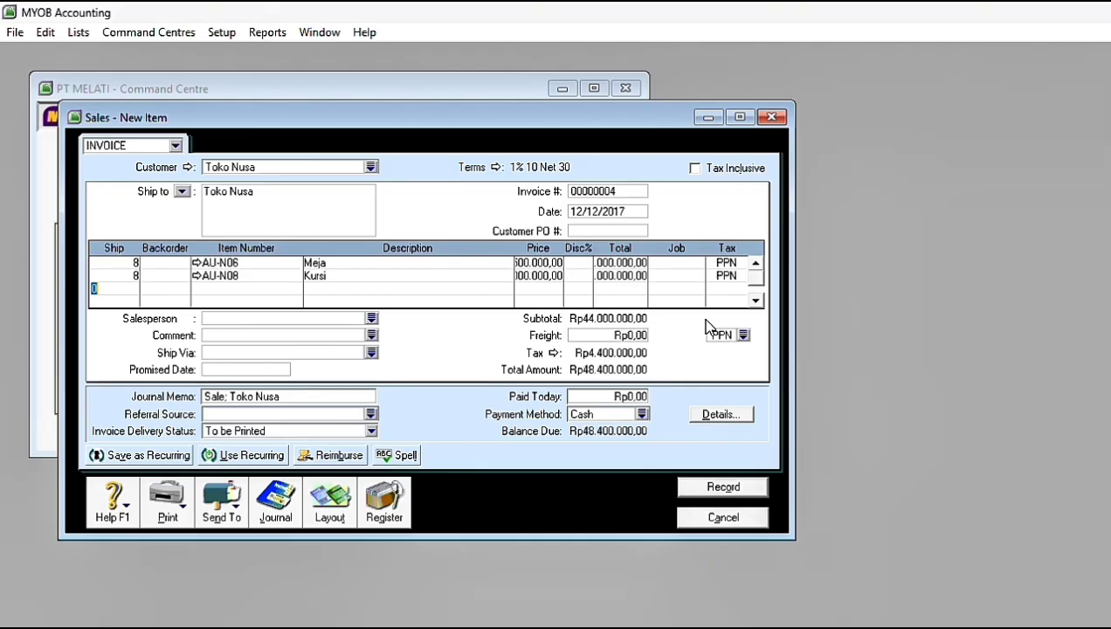
Step: Set the Toko Nusa invoice's freight to Rp600.000 with tax code N-T
click(617, 335)
text(600.000)
key(Tab)
click(744, 335)
click(753, 257)
click(709, 461)
Step: Record the Toko Nusa invoice and close the sales form
click(722, 487)
click(780, 296)
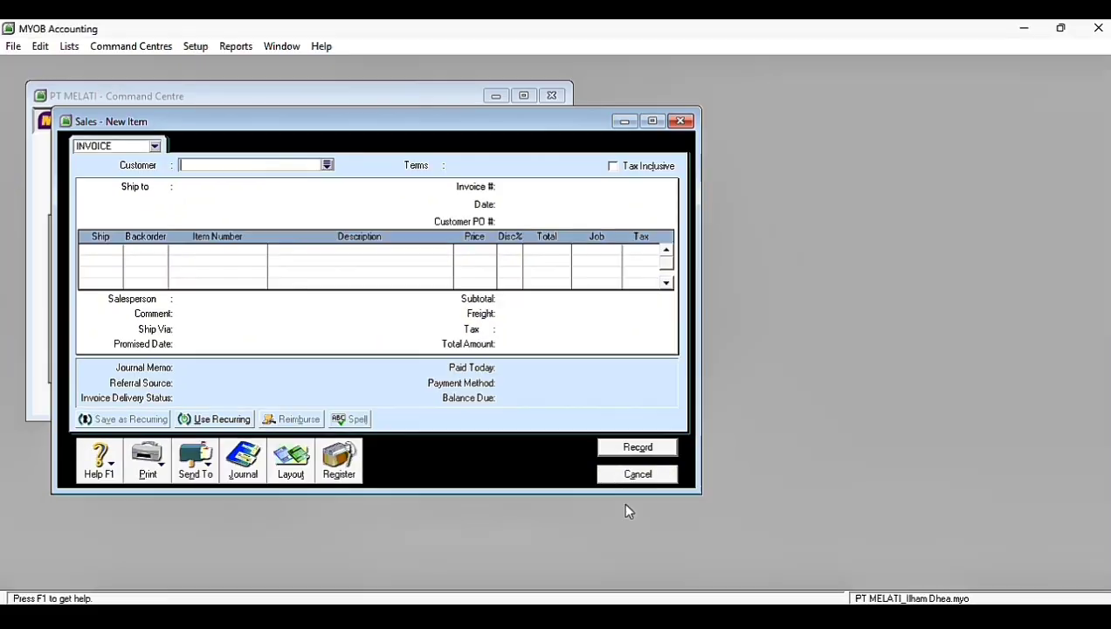
click(723, 517)
Step: Start receiving a customer payment from Toko Nusa, dated 12/12/2017
click(408, 274)
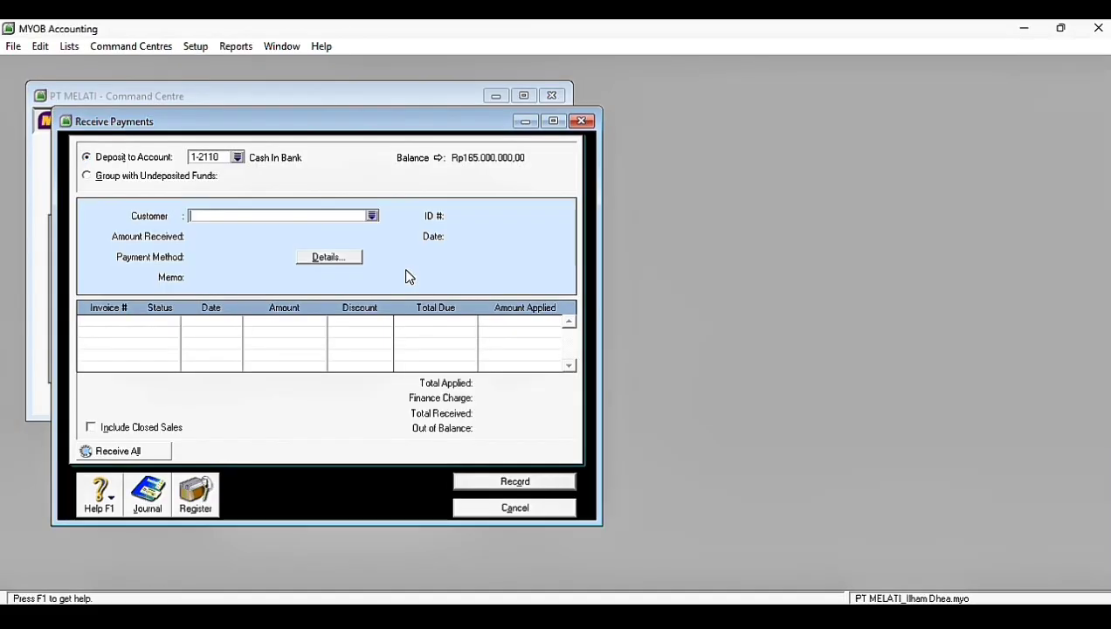
click(374, 218)
double_click(413, 255)
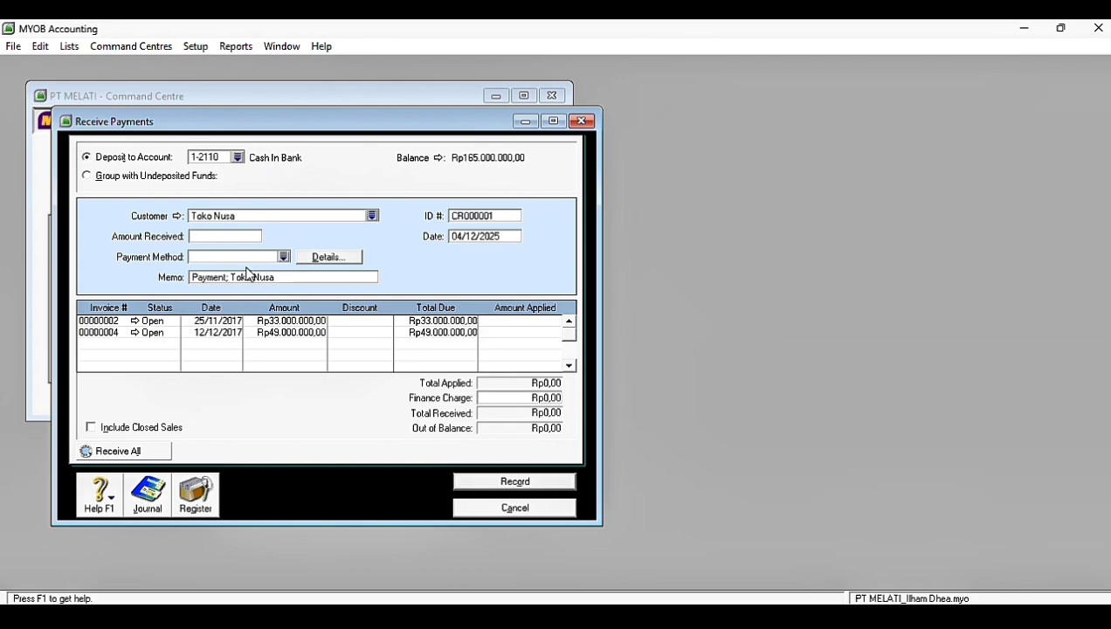
click(470, 236)
text(12/12/1017)
key(Tab)
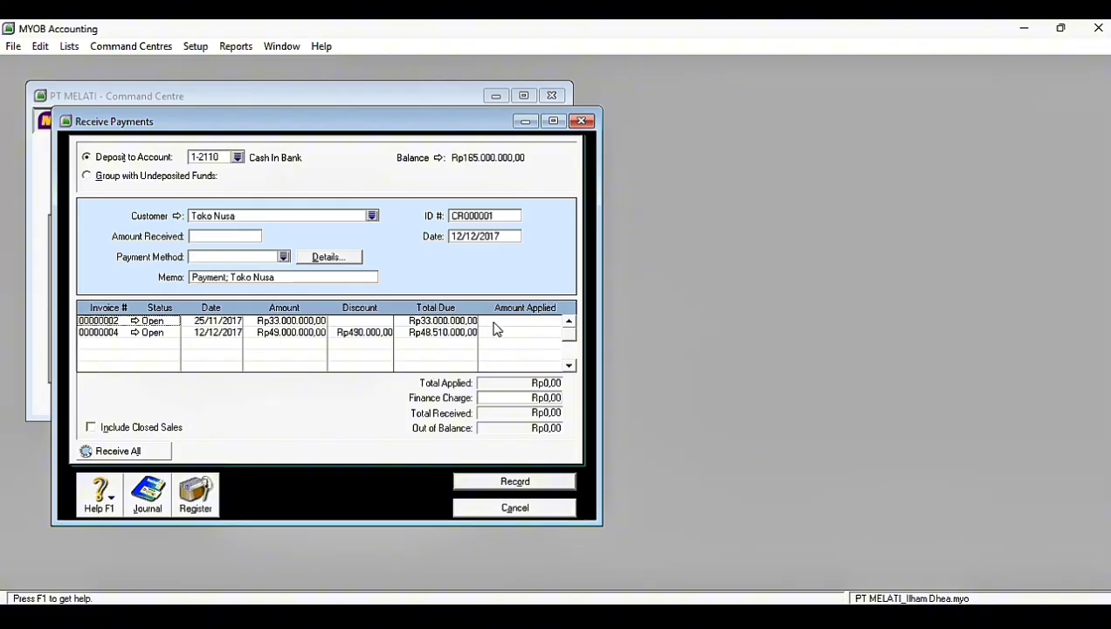
Step: Set the amount received to Rp33.000.000 and apply it to Toko Nusa's invoice 00000002
click(225, 236)
text(3.00)
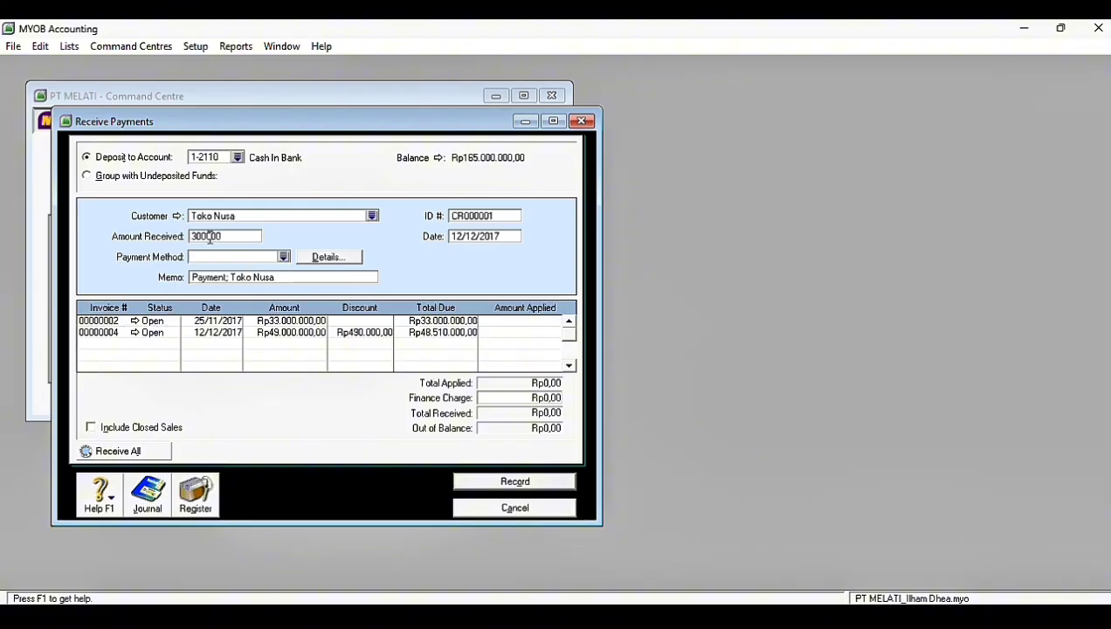
text(0.00)
key(Tab)
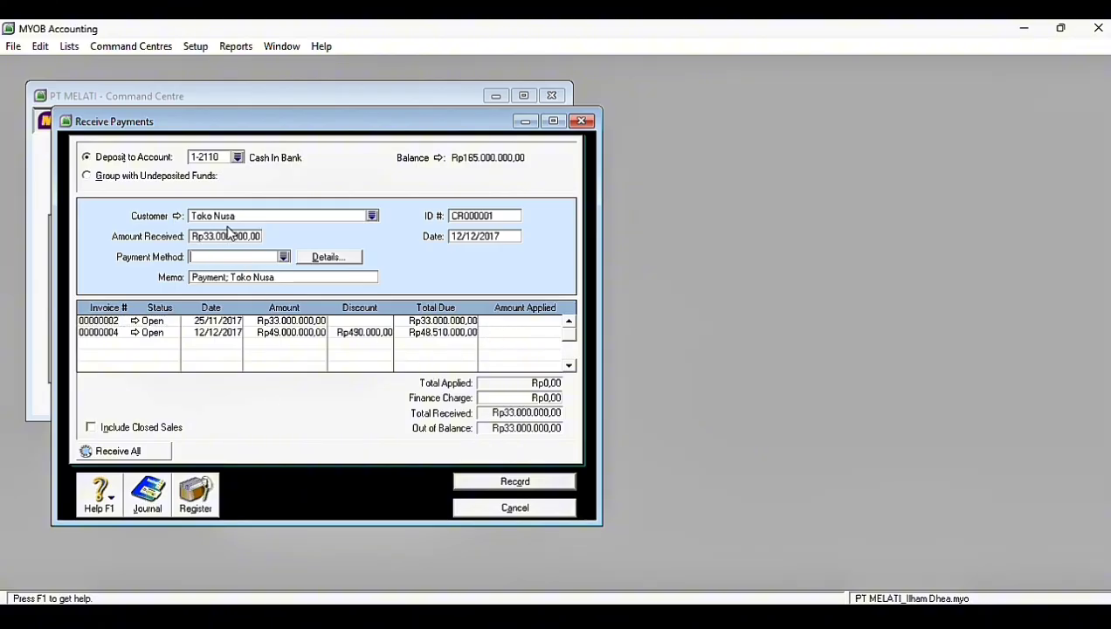
click(518, 323)
key(Tab)
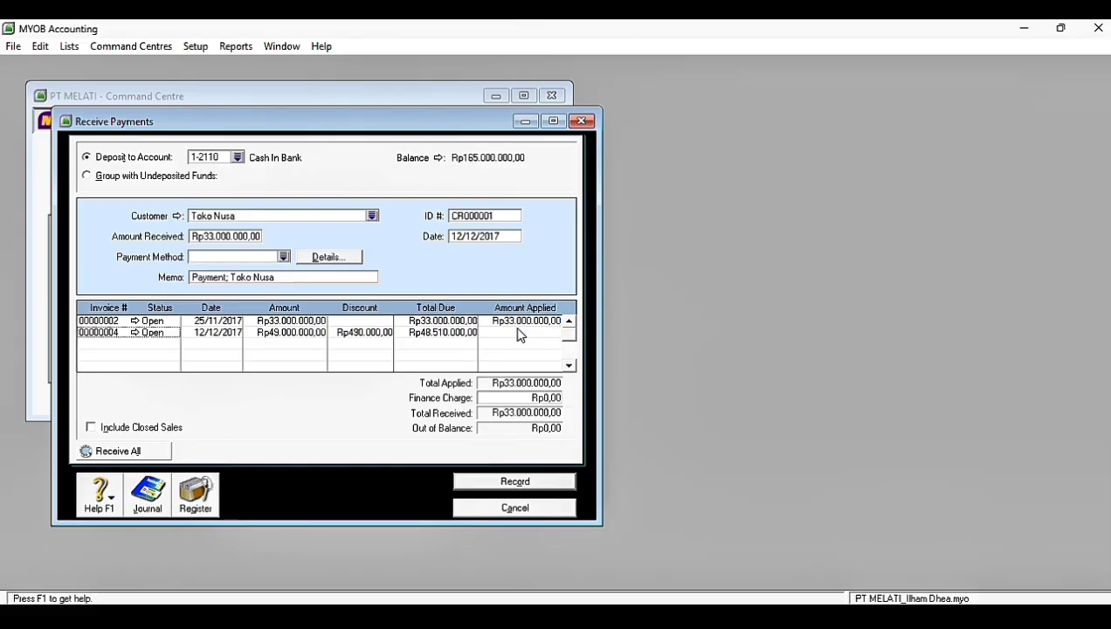
Step: Give the Toko Nusa receipt the ID BKM12-3, record it, and close the receipt form
click(479, 214)
key(Caps_Lock)
text(BKM12-3)
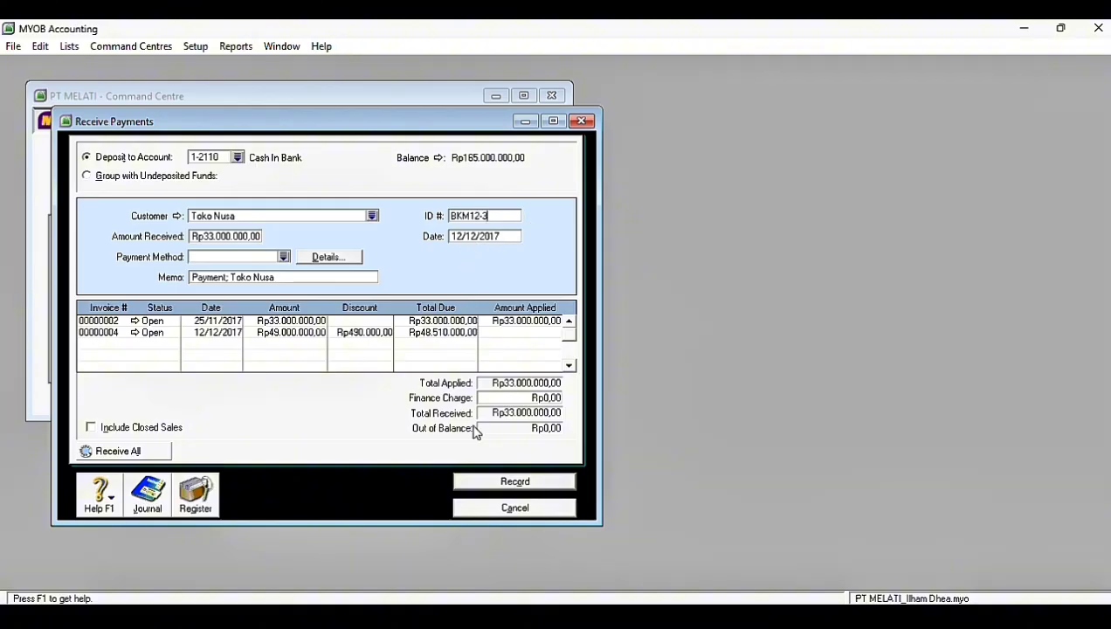
click(484, 485)
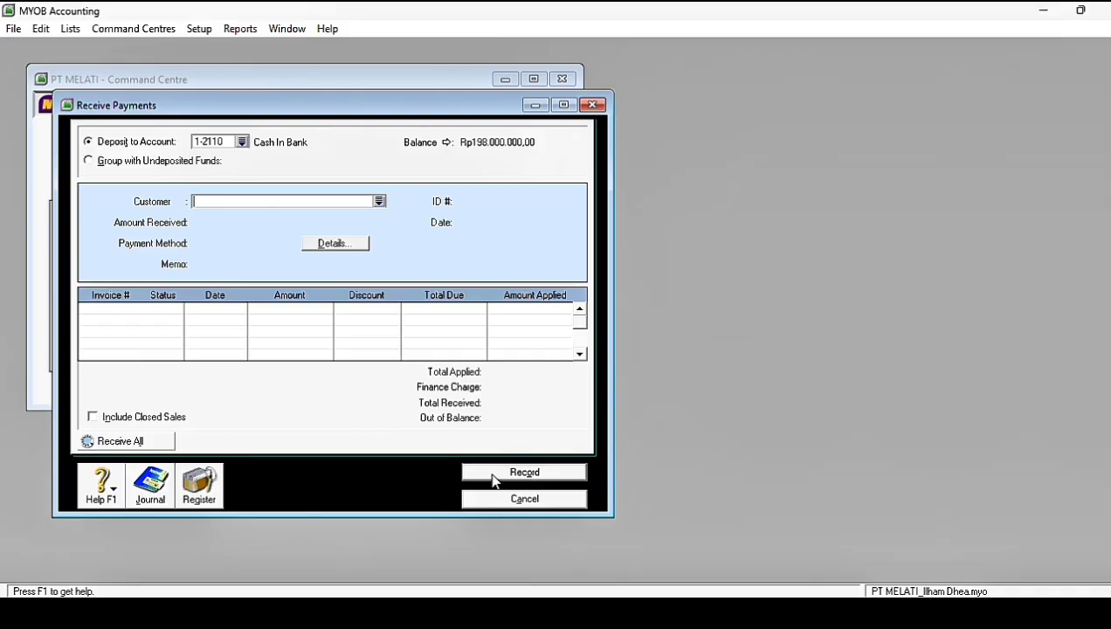
click(466, 501)
click(318, 262)
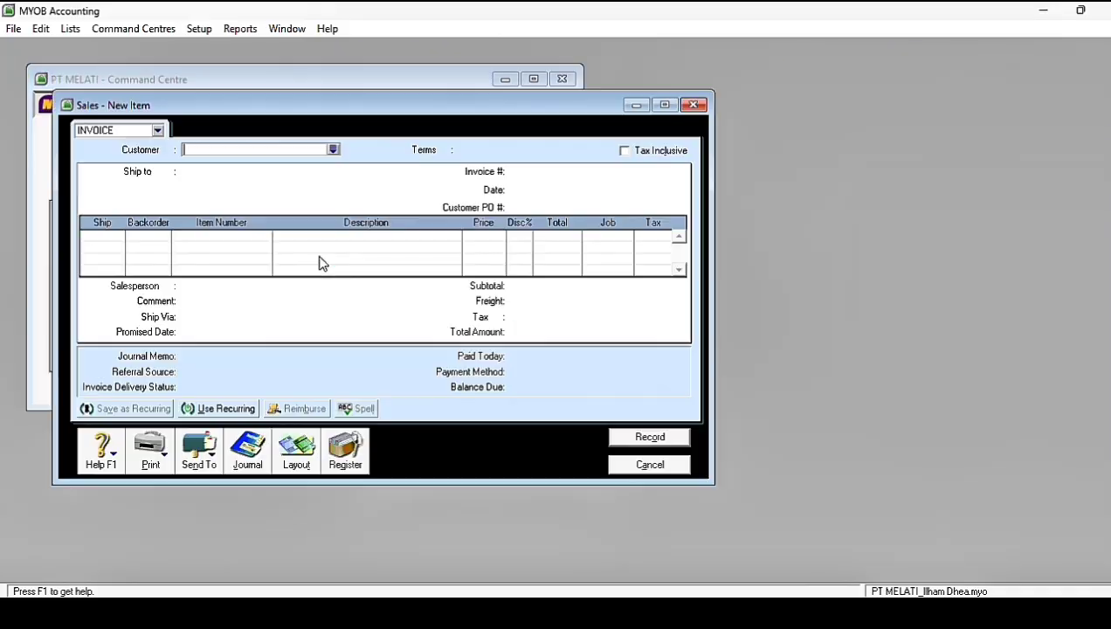
click(333, 149)
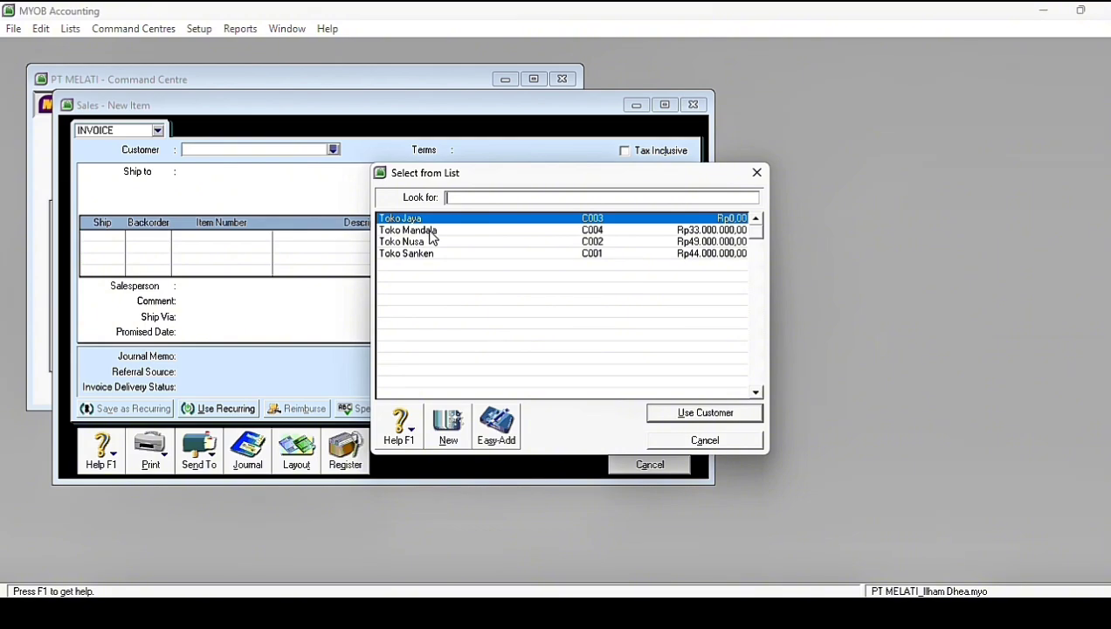
key(Return)
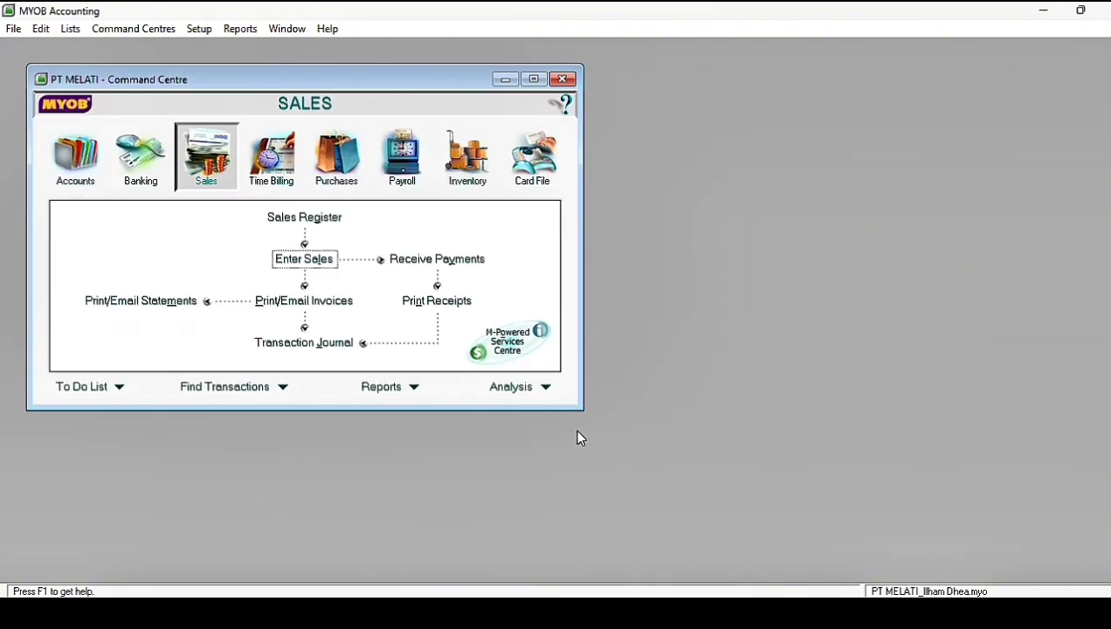
Step: Start a new item sales invoice and quickly add Cash Customer as its customer
click(302, 257)
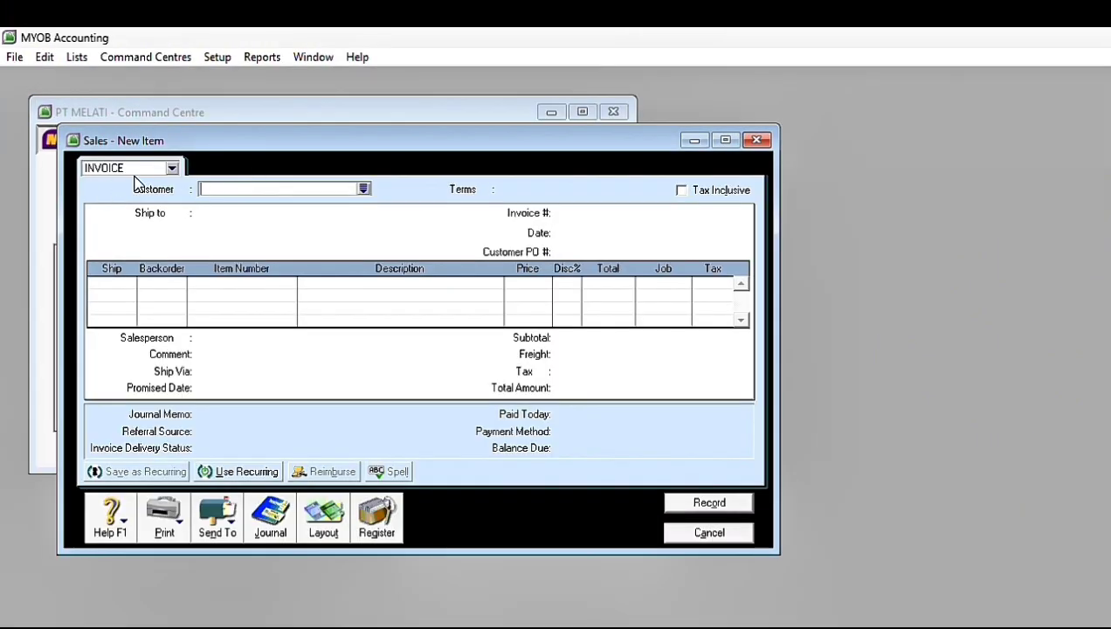
text(Cash Customer)
click(363, 189)
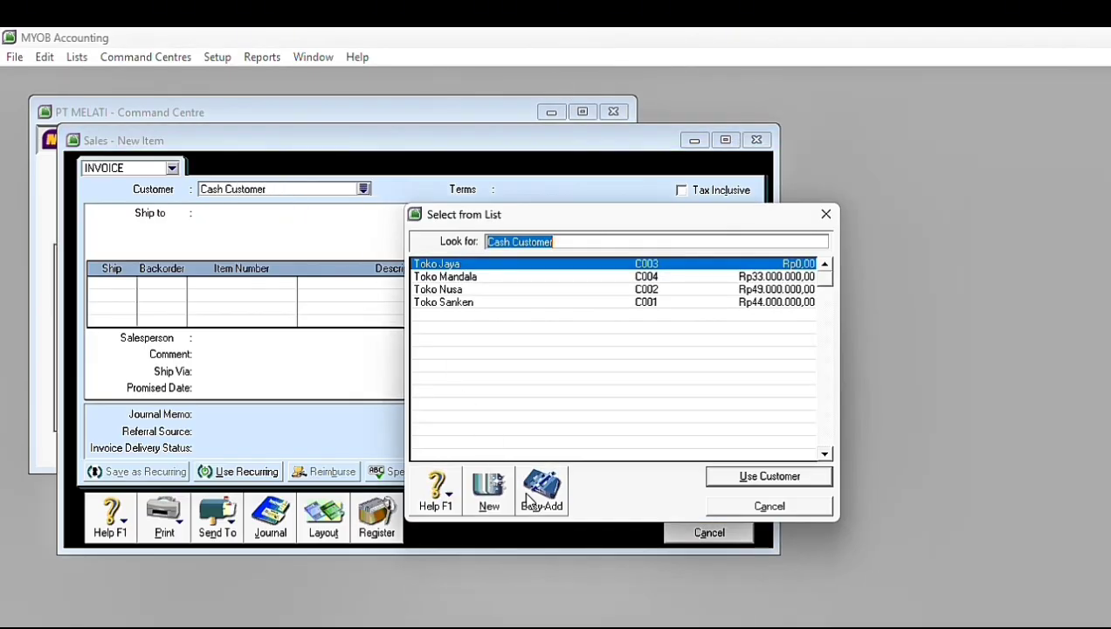
click(526, 495)
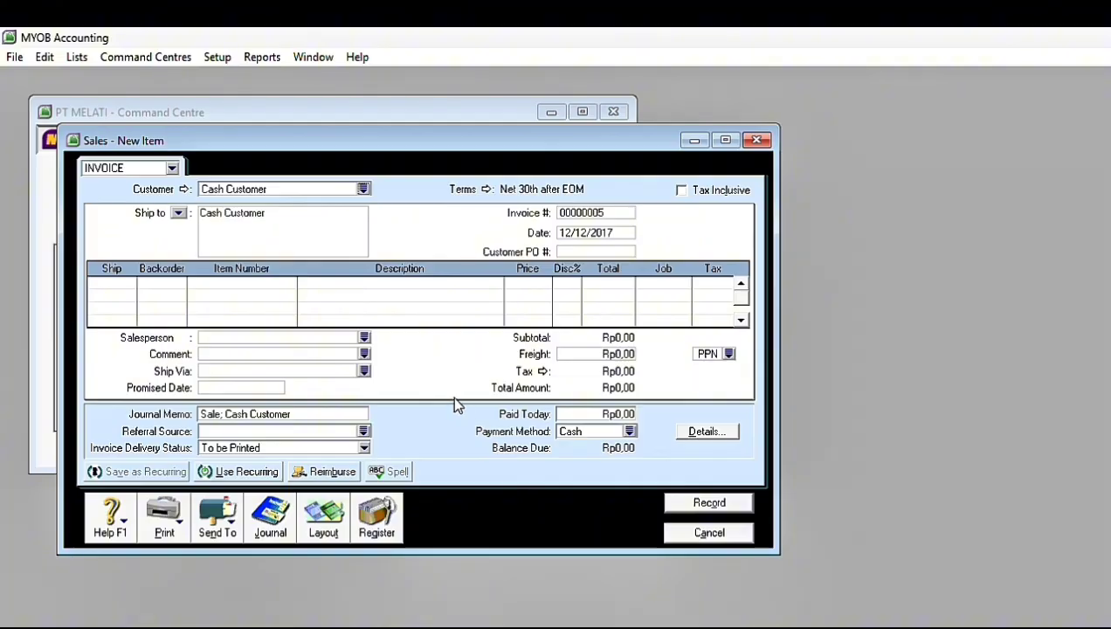
Step: Change the Cash Customer invoice's credit terms to C.O.D
click(487, 189)
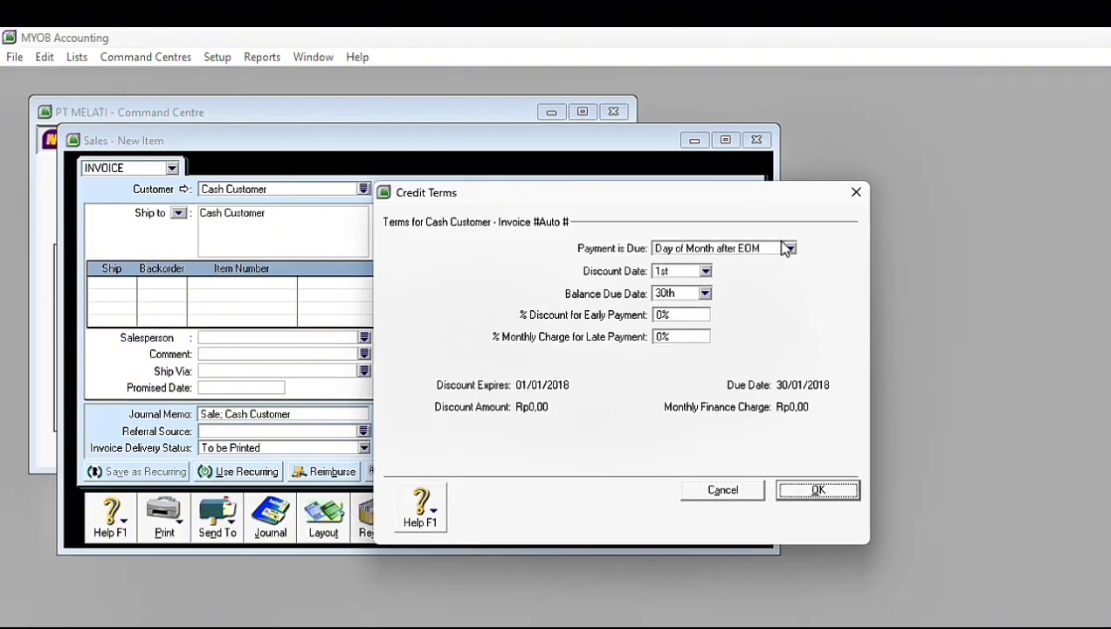
click(789, 248)
click(734, 278)
click(804, 487)
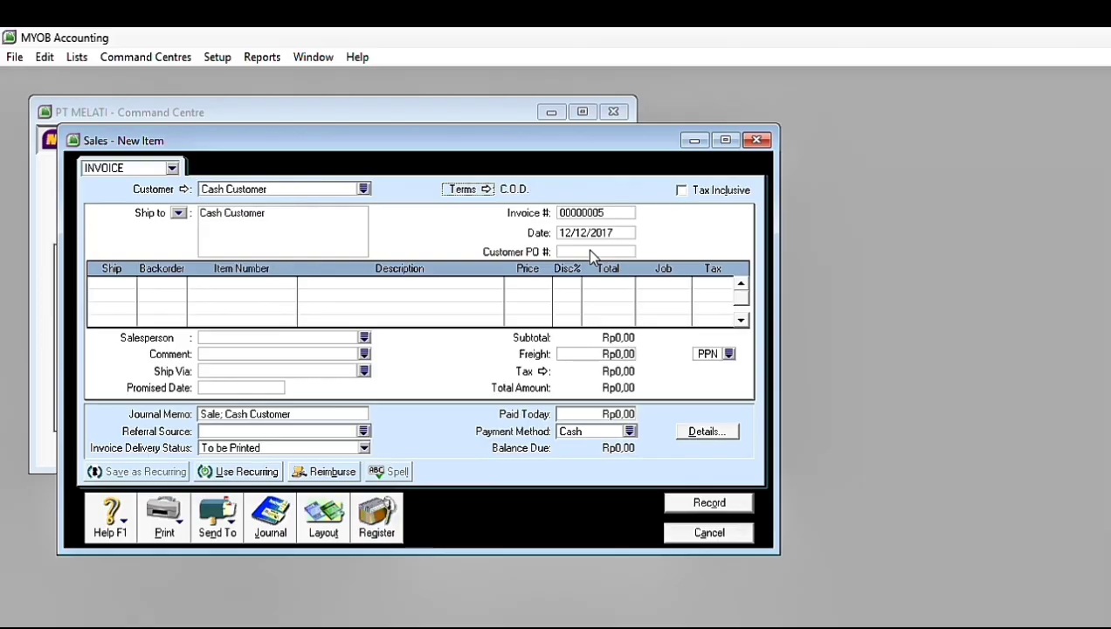
Step: Set the Cash Customer invoice number to NK12-1, leaving the customer PO number blank
click(591, 251)
key(Caps_Lock)
text(NK)
key(BackSpace)
key(BackSpace)
key(BackSpace)
key(BackSpace)
double_click(599, 212)
text(NK1)
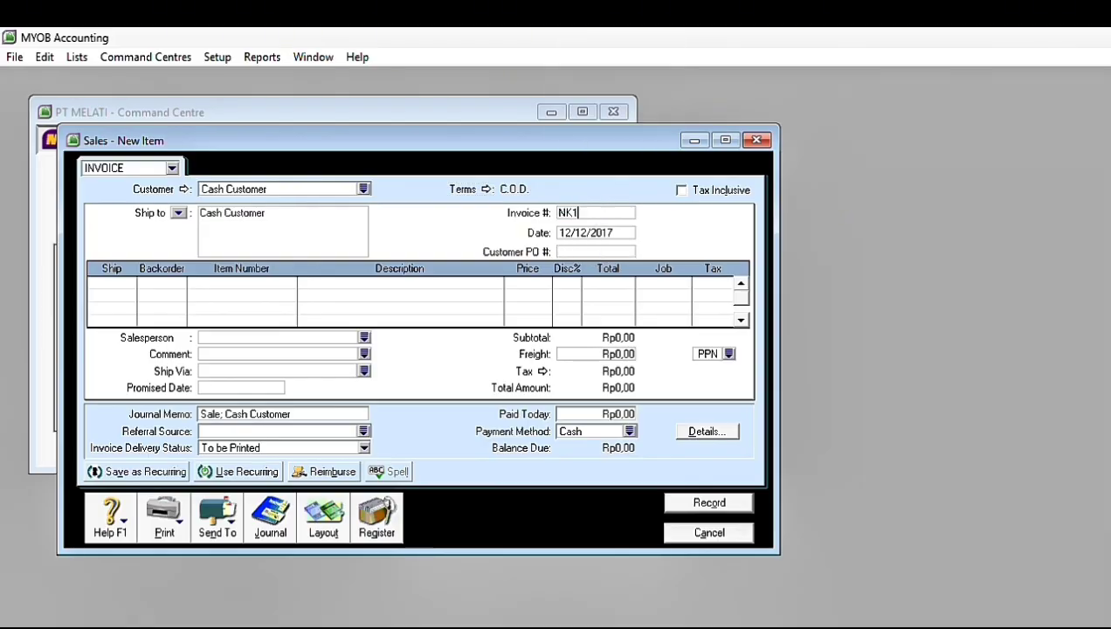
text(2-1)
Step: Add 20 units of item AU-N06 (Meja) as the first line of the Cash Customer invoice
click(105, 281)
text(20)
key(Return)
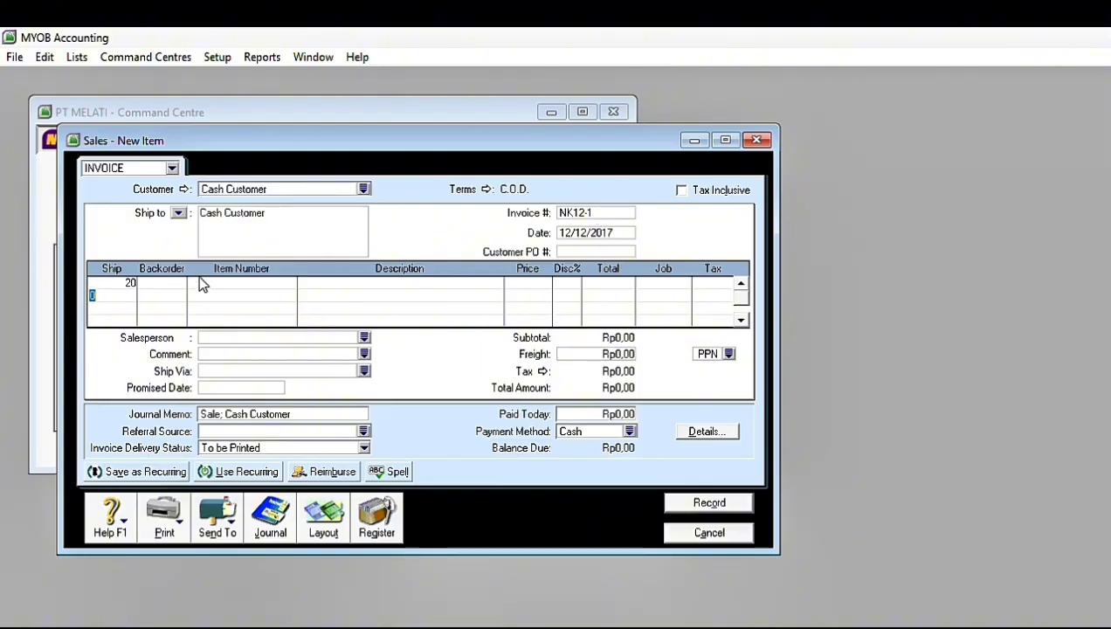
click(227, 284)
text(AU-N06)
key(Return)
key(Return)
Step: Add 20 units of item AU-N08 (Kursi) at a price of 3.000.000 as the invoice's second line
text(20)
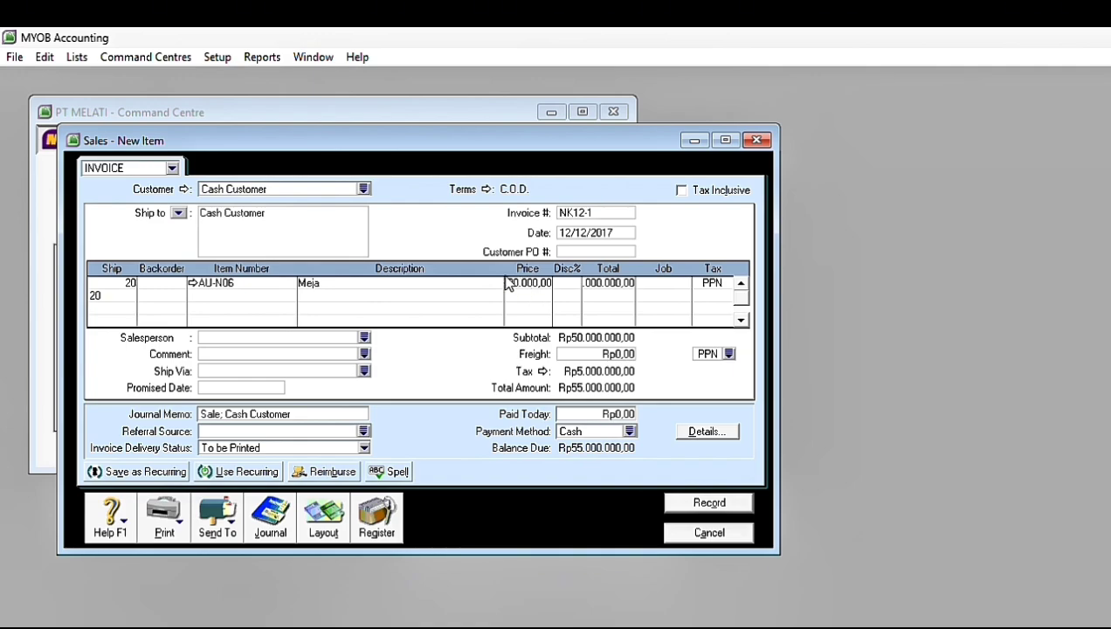
click(263, 296)
text(AU-N08)
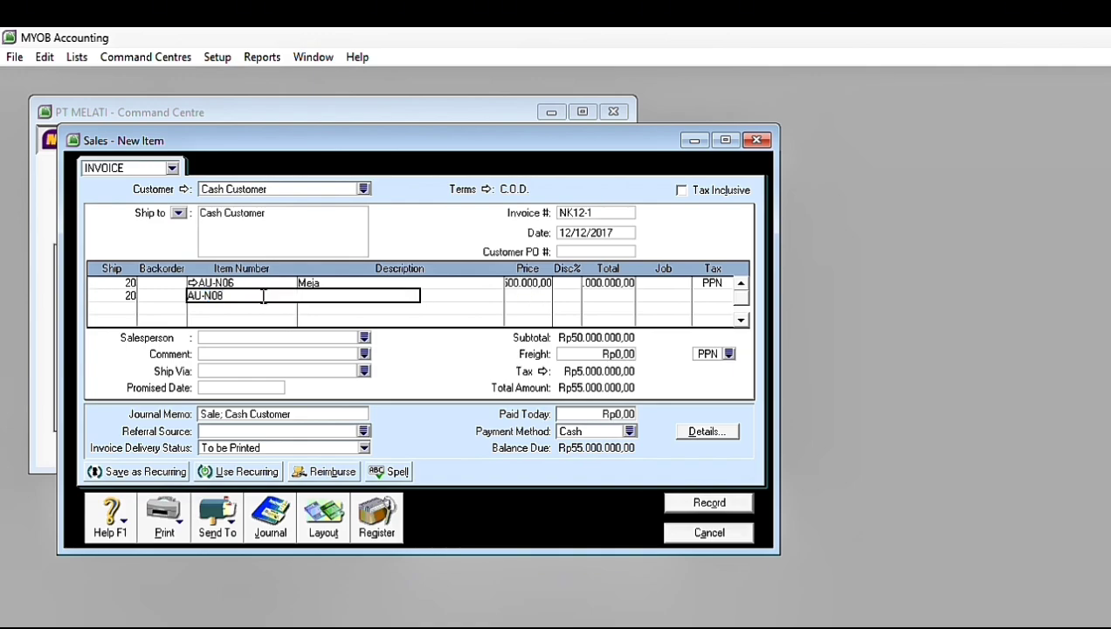
key(Return)
click(534, 296)
text(3)
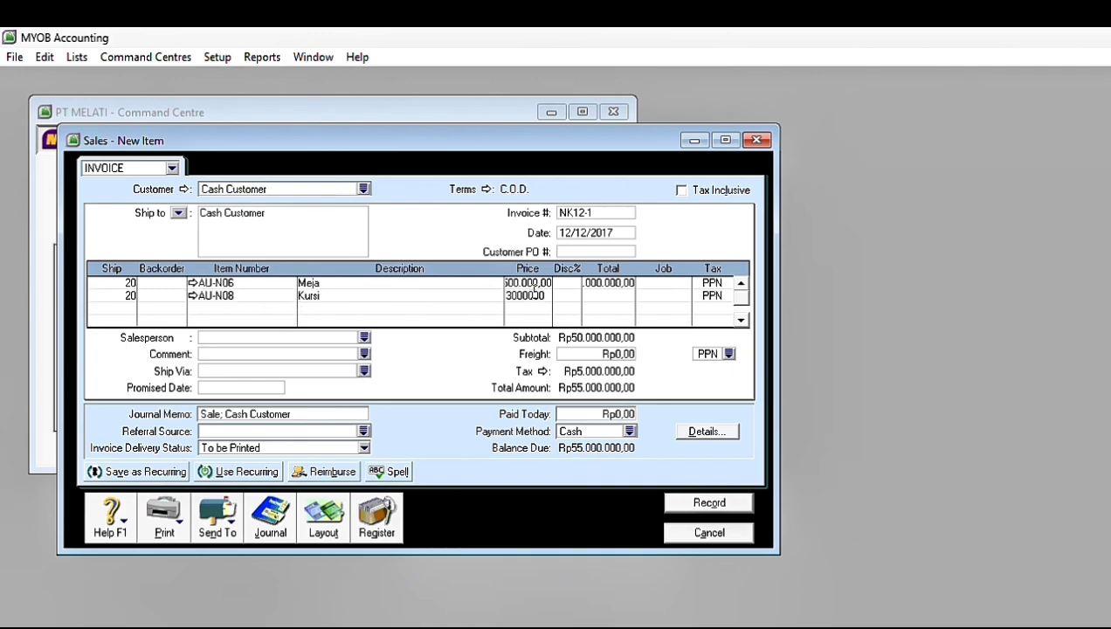
text(000000)
key(Return)
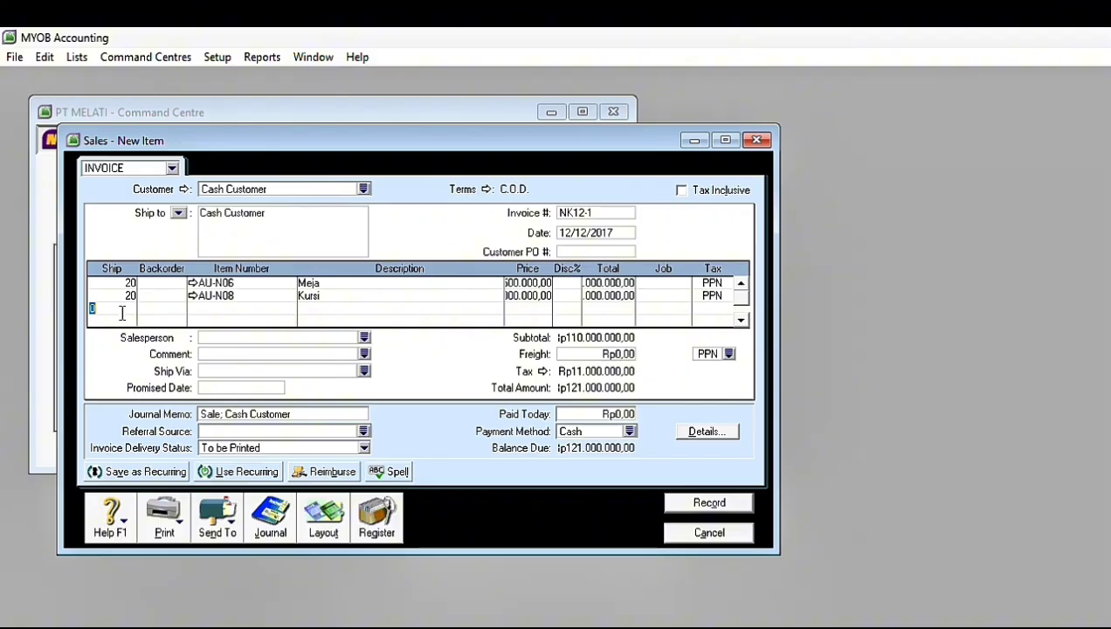
Step: Set the invoice's freight to Rp1.000.000 with the N-T tax code
click(729, 354)
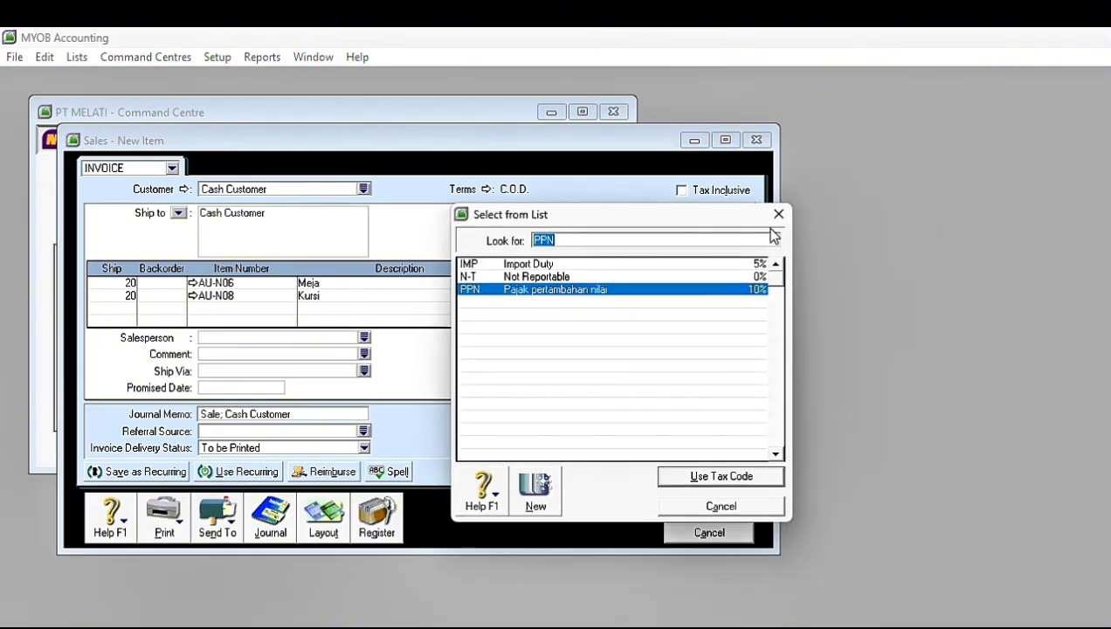
key(Return)
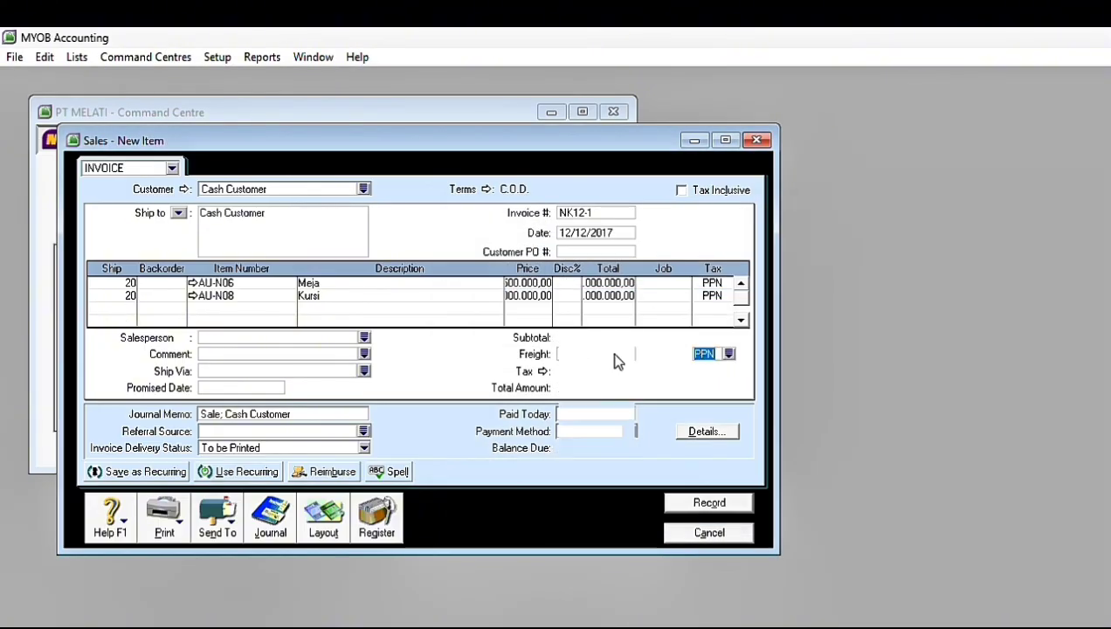
click(728, 354)
click(615, 275)
click(719, 472)
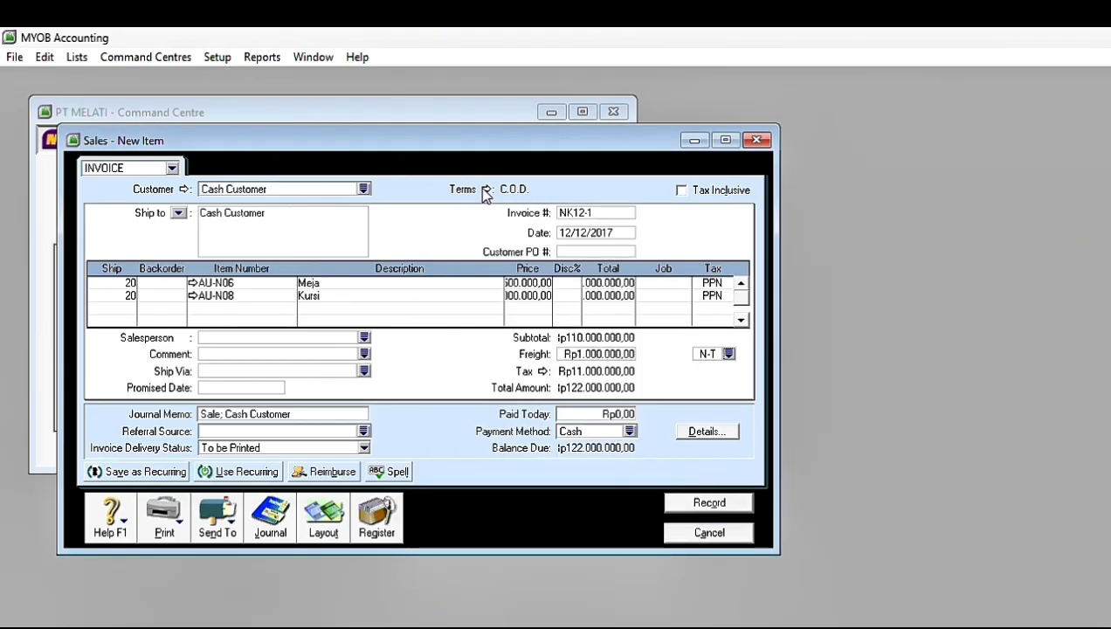
Step: Enter Rp122.000.000 as the amount paid today on the Cash Customer invoice
click(591, 415)
text(122.000.000)
key(Tab)
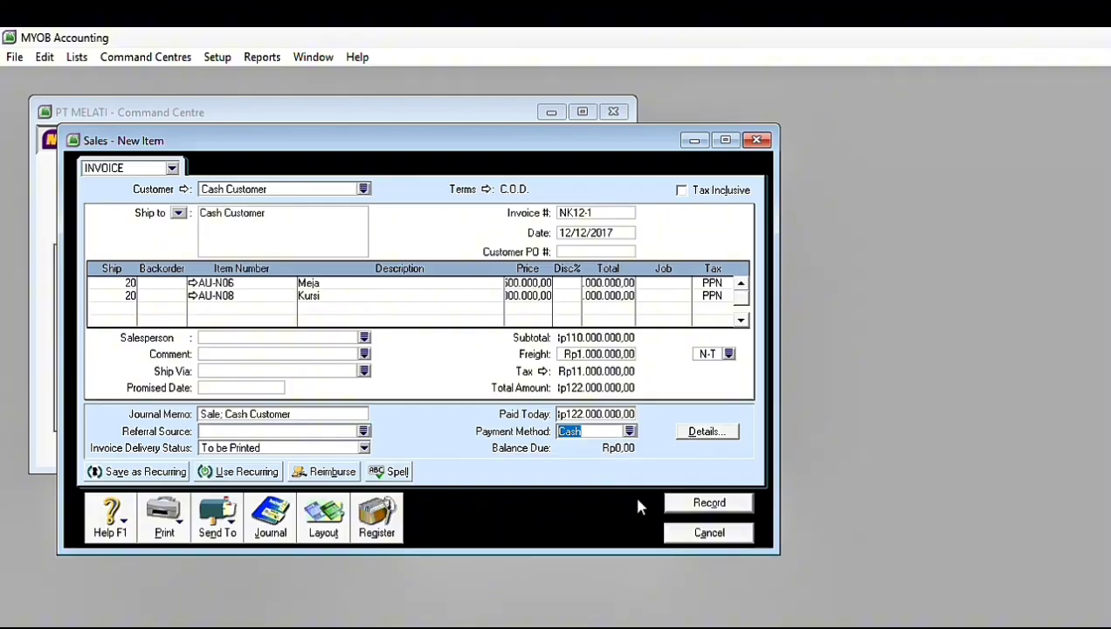
Step: Record the Cash Customer invoice, ignoring all flagged spellings, and close the sales form
click(686, 505)
click(744, 388)
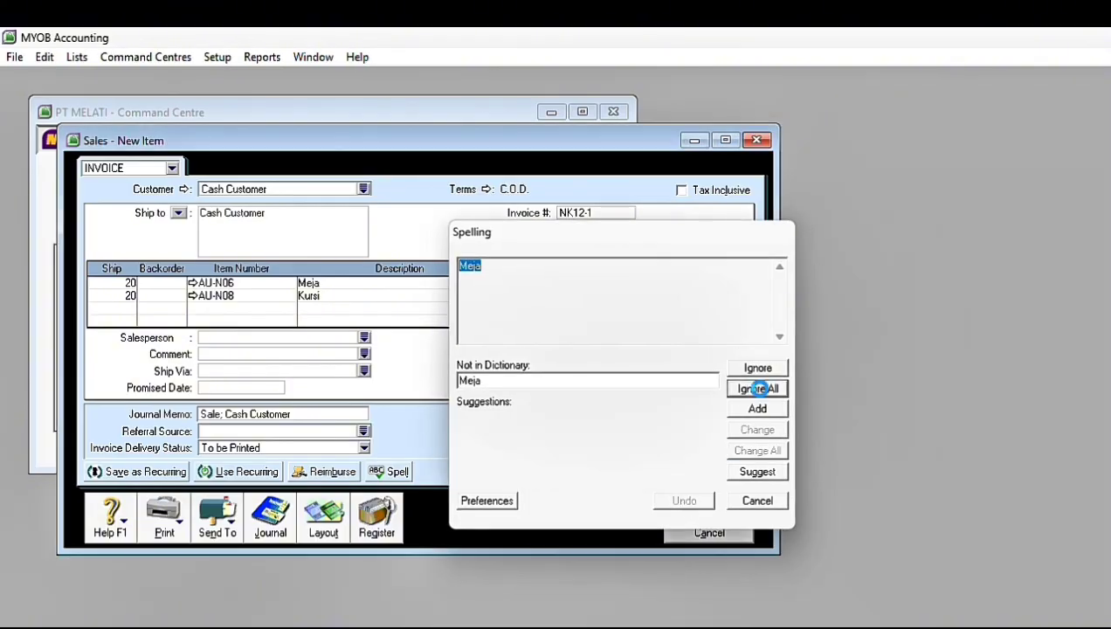
click(709, 532)
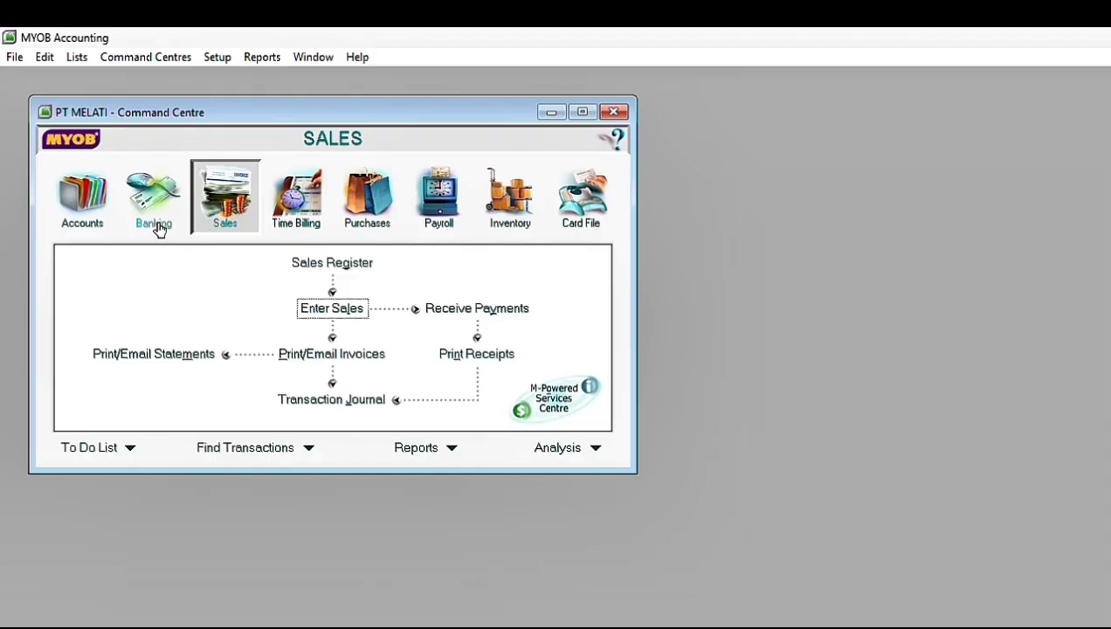
Step: Start a Spend Money transaction from the banking functions and give it cheque number C12-6
click(157, 225)
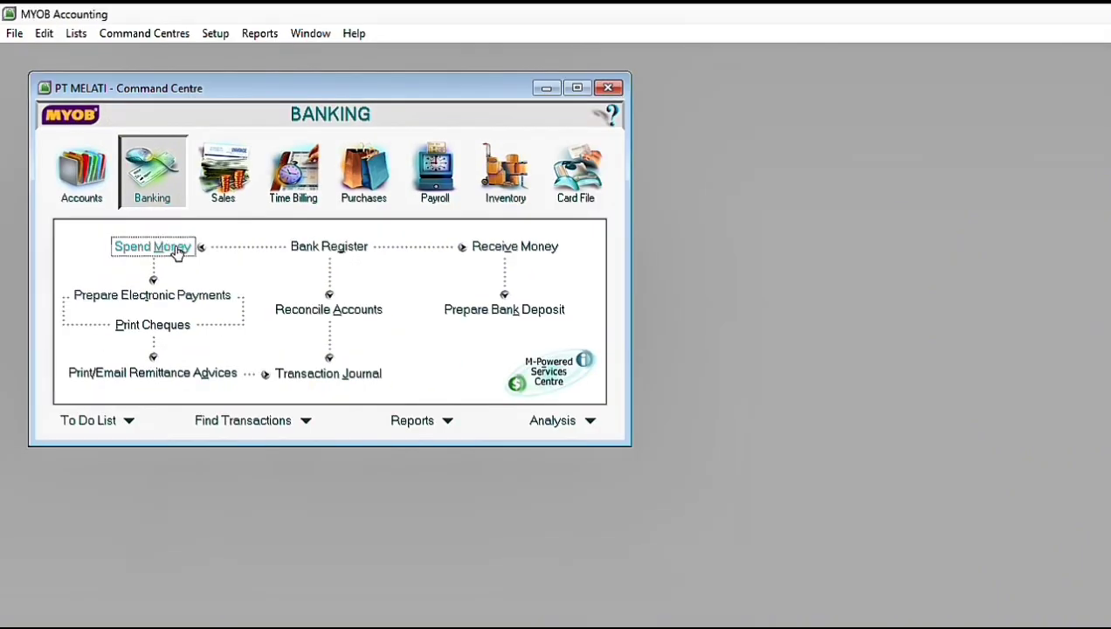
click(197, 285)
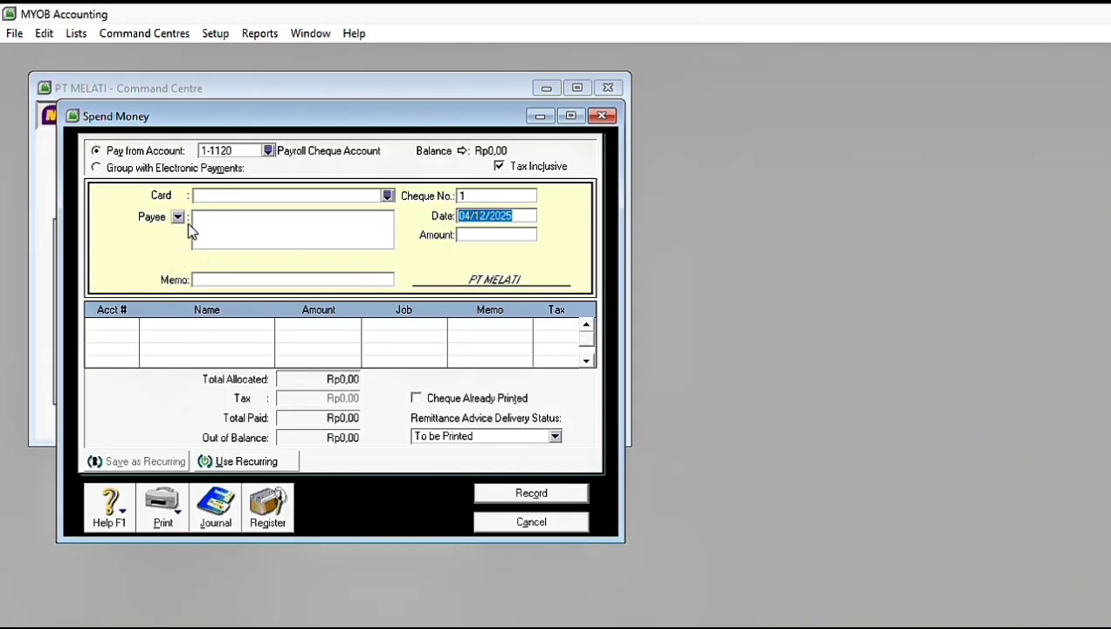
click(462, 197)
key(Caps_Lock)
text(C12-6)
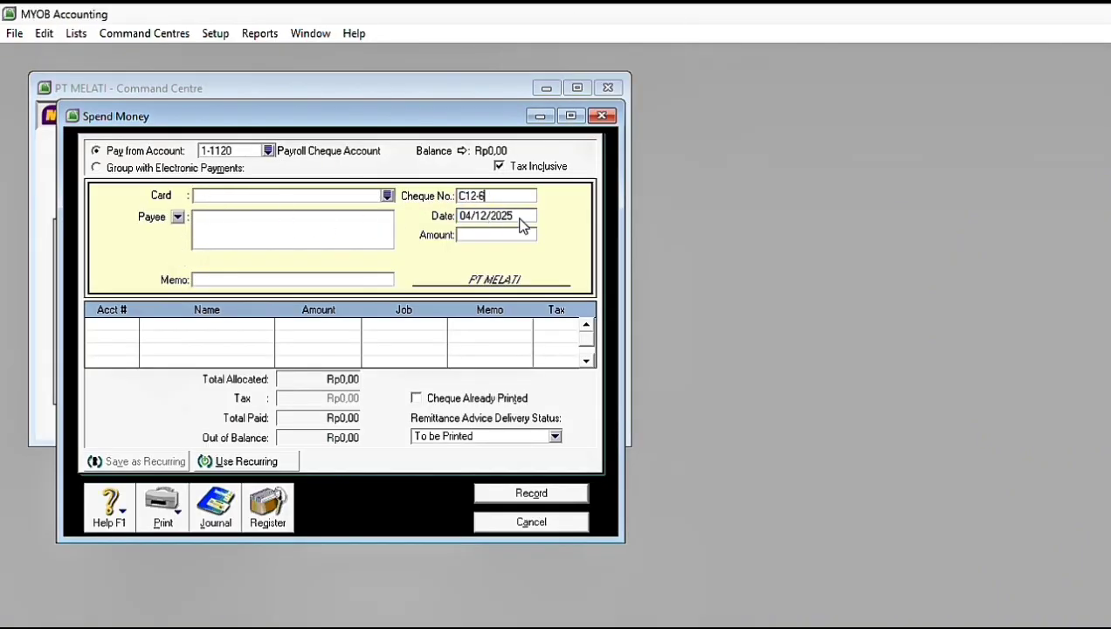
Step: Date cheque C12-6 31/12/2017 and set its amount to Rp16.500.000
key(Tab)
text(31/12/2017)
key(Tab)
text(16)
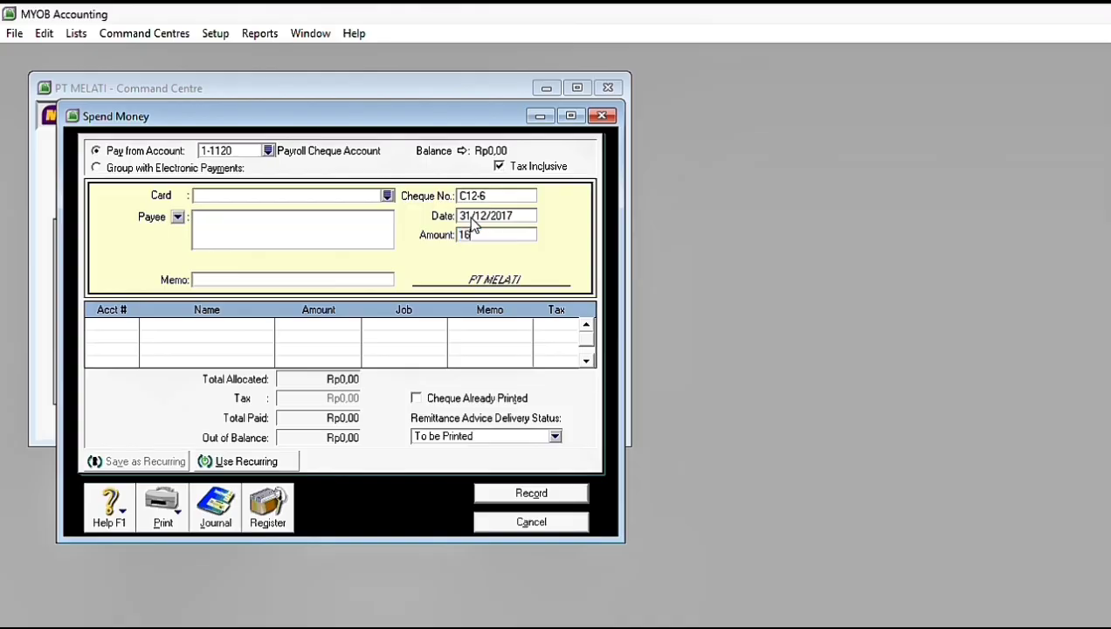
text(.500.000)
key(Tab)
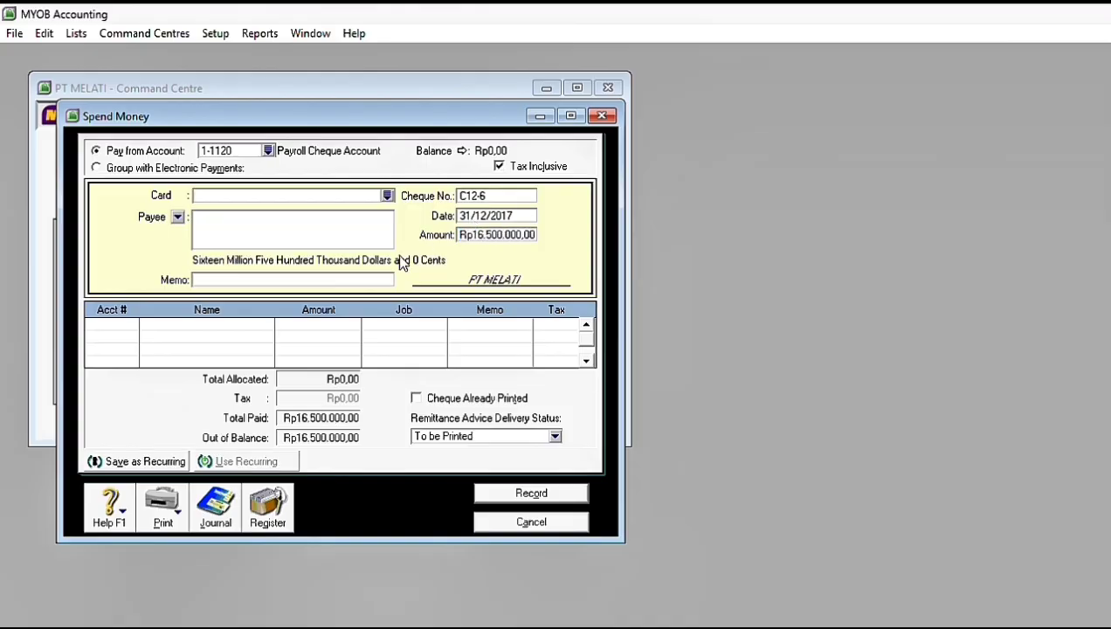
Step: Enter the memo "Angsuram Pinjaman Bulan Desember" for cheque C12-6
click(234, 277)
text(A)
key(Caps_Lock)
text(ngsuran)
key(Caps_Lock)
text(P)
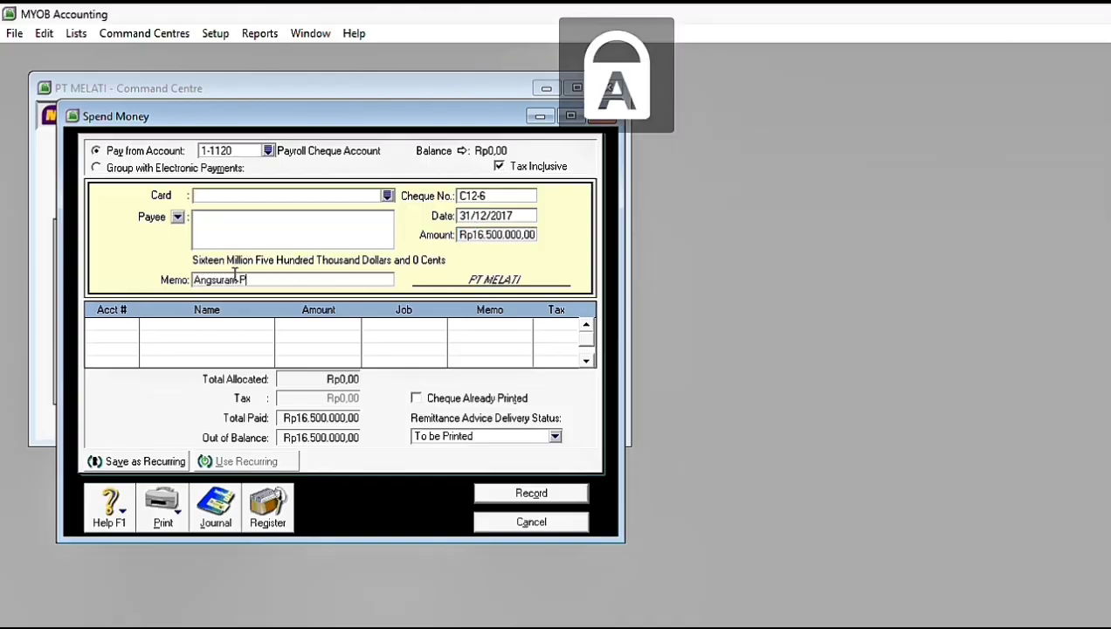
key(Caps_Lock)
text(injaman)
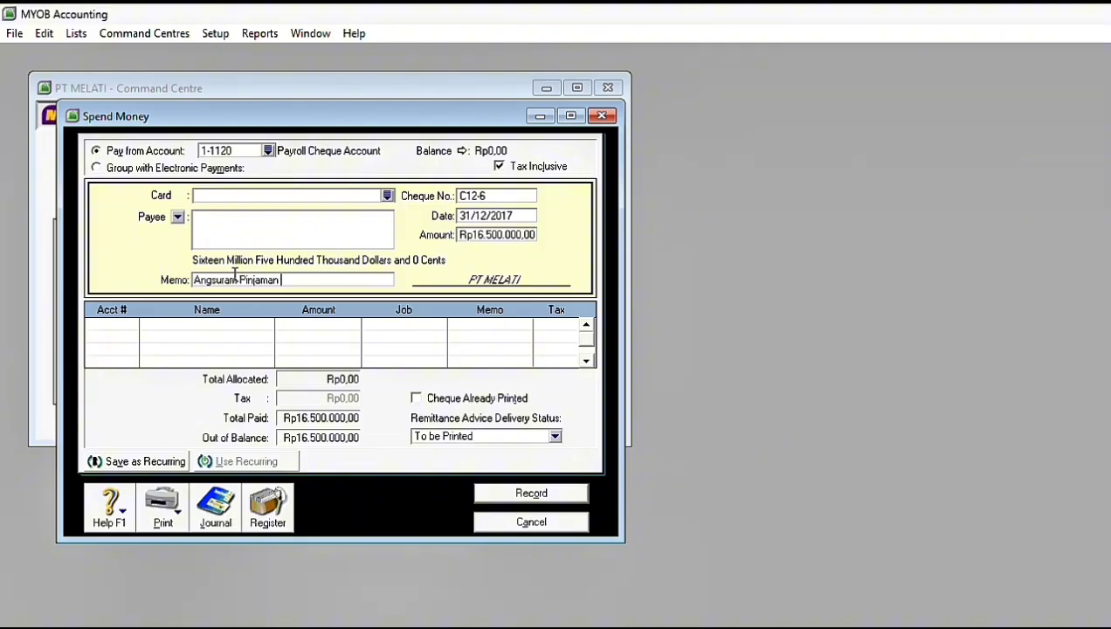
key(Caps_Lock)
text(B)
key(Caps_Lock)
text(ulan)
key(Caps_Lock)
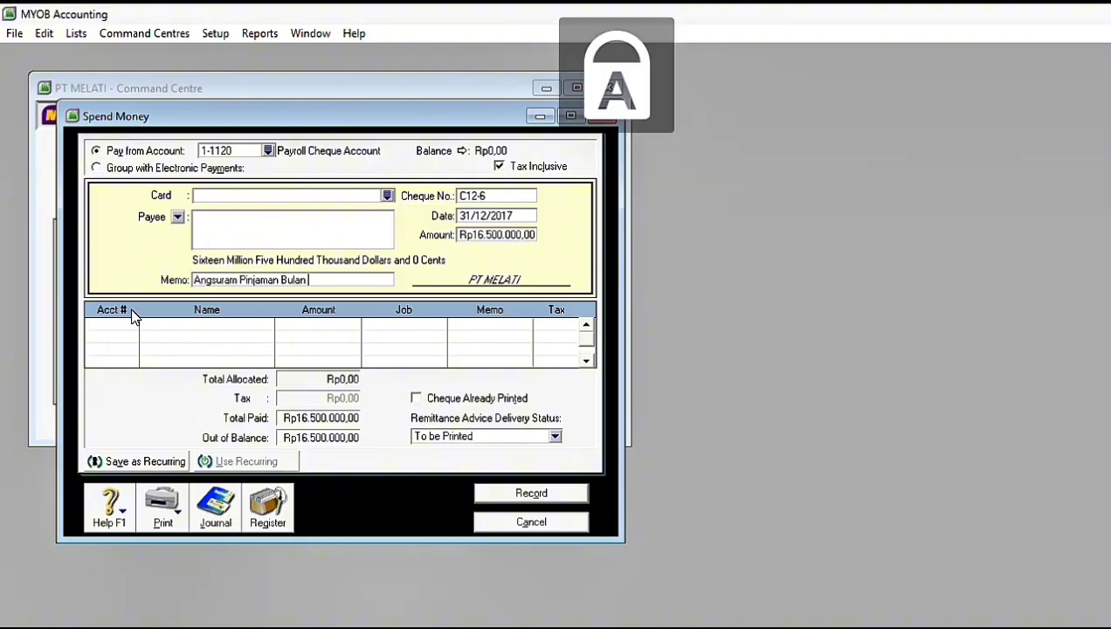
text(D)
key(Caps_Lock)
text(esember)
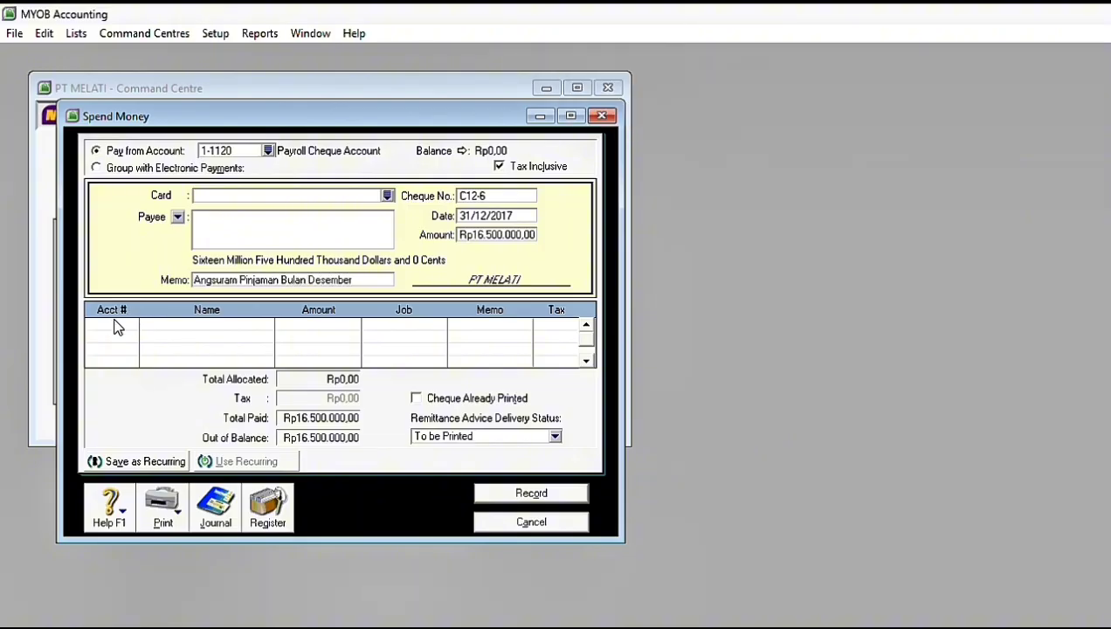
Step: Choose account 2-1100 Bank Mandir Loan for the first allocation line of cheque C12-6
click(116, 322)
click(133, 327)
click(767, 238)
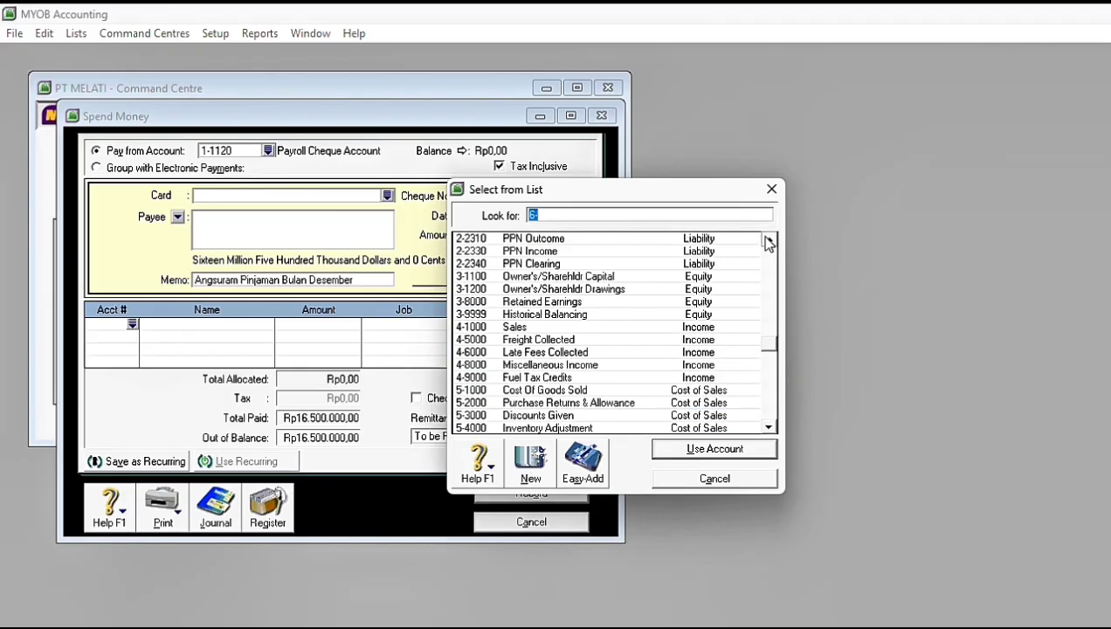
click(570, 340)
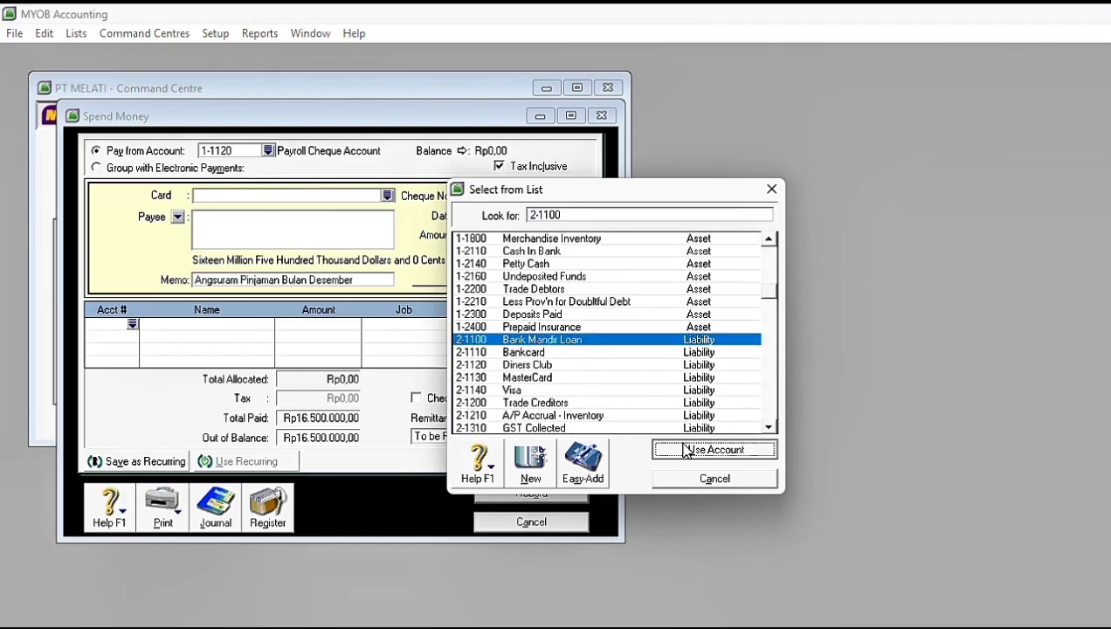
click(690, 449)
Step: Choose account 9-1000 Interest Expense for the second allocation line of cheque C12-6
click(132, 337)
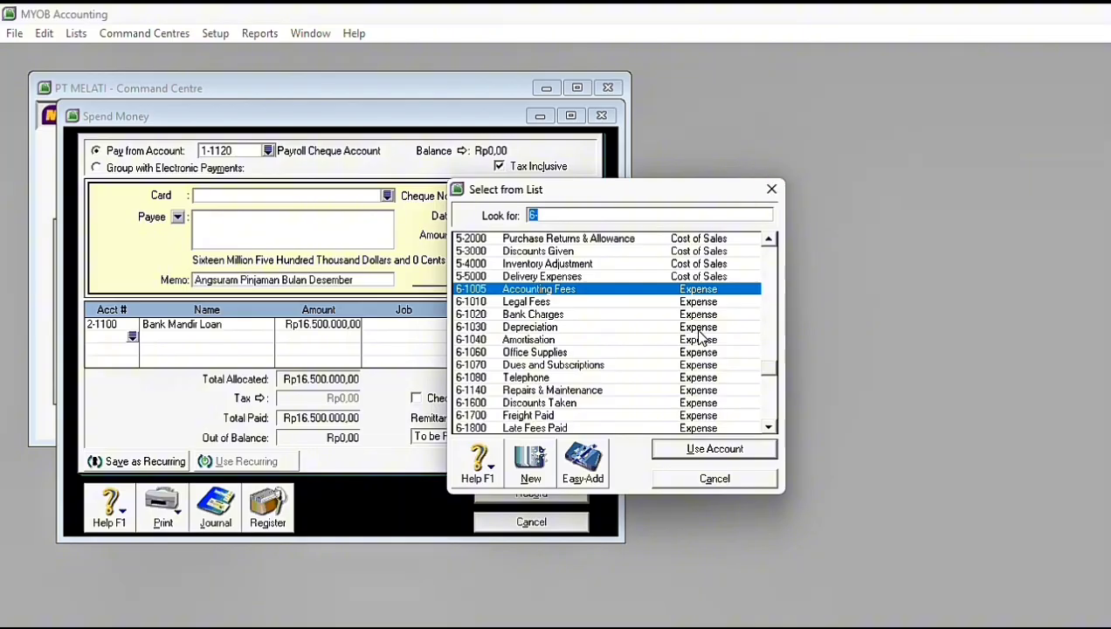
click(769, 428)
click(769, 241)
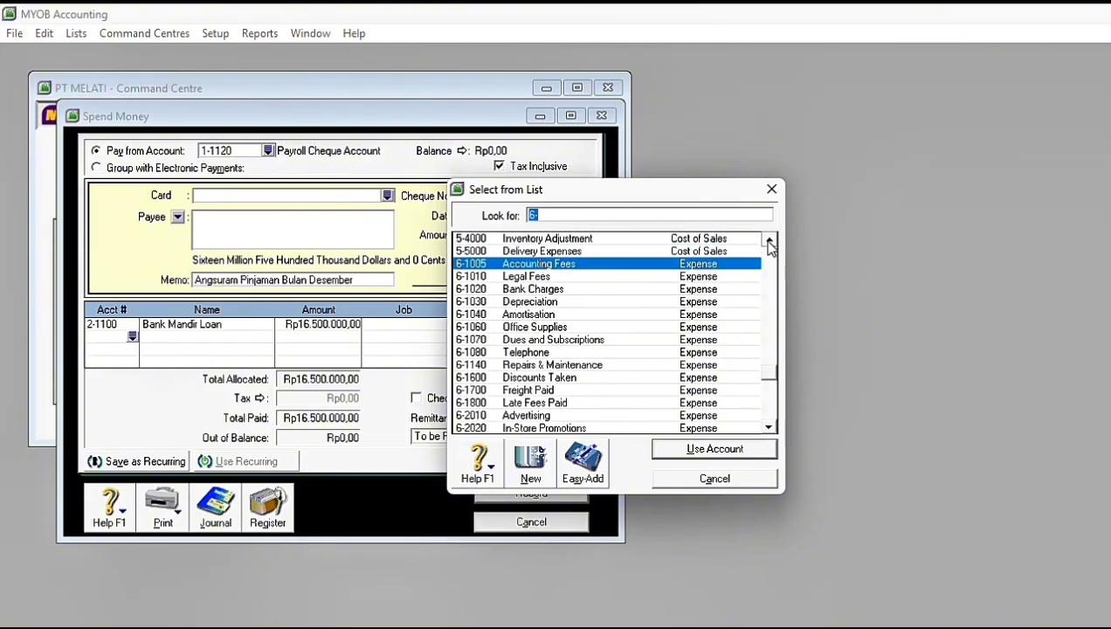
click(768, 240)
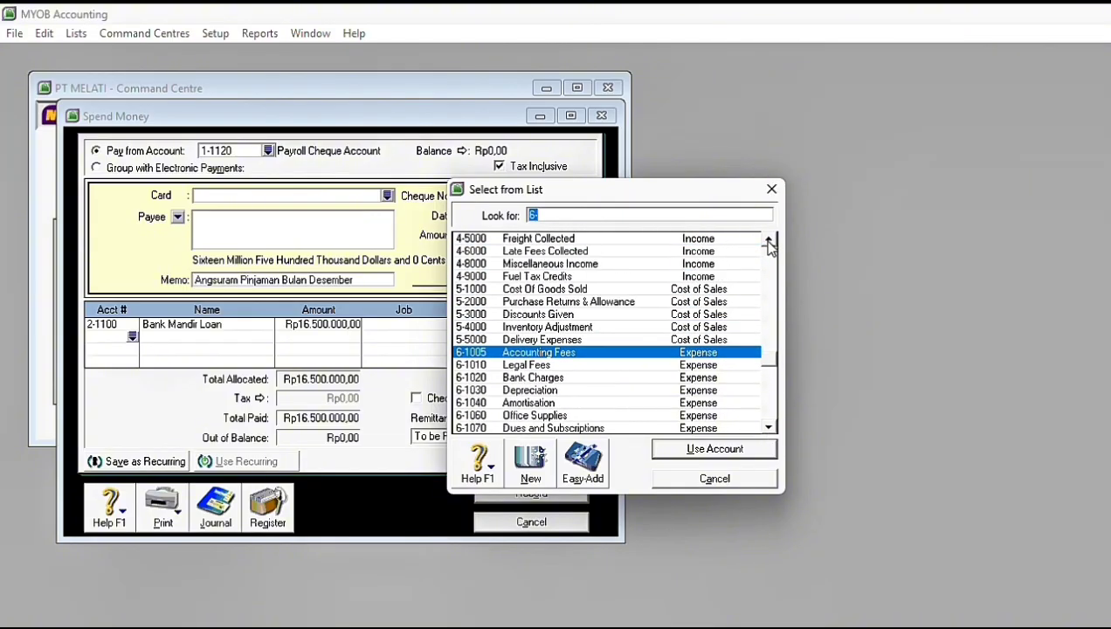
click(768, 428)
click(581, 428)
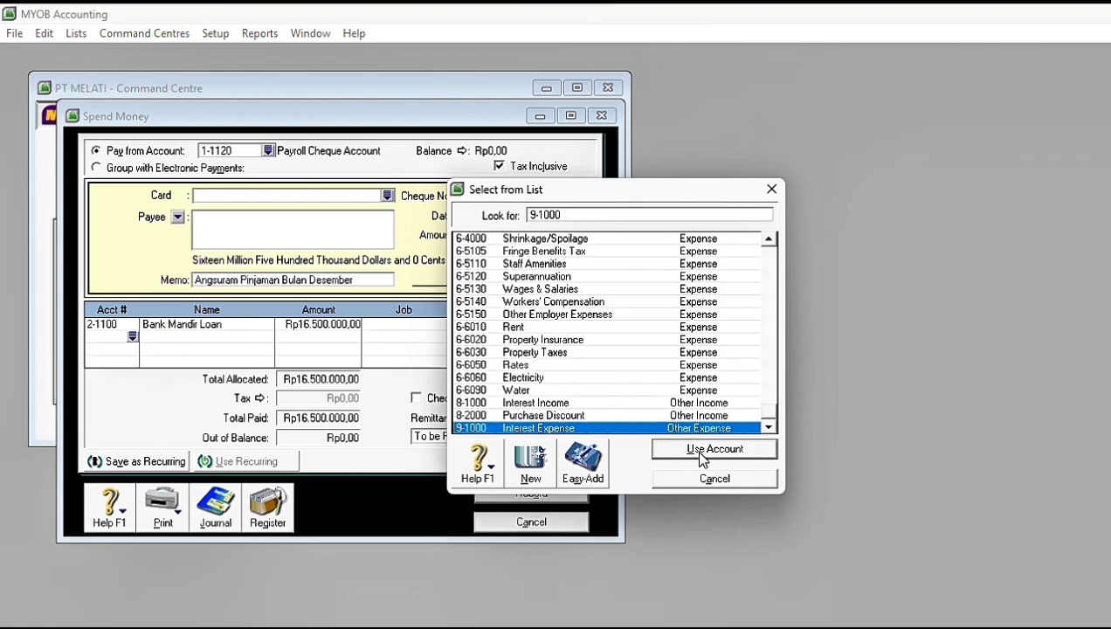
click(713, 449)
Step: Allocate Rp15.000.000 to Bank Mandir Loan and Rp1.500.000 to Interest Expense, and record the payment
click(349, 325)
text(15.000.000)
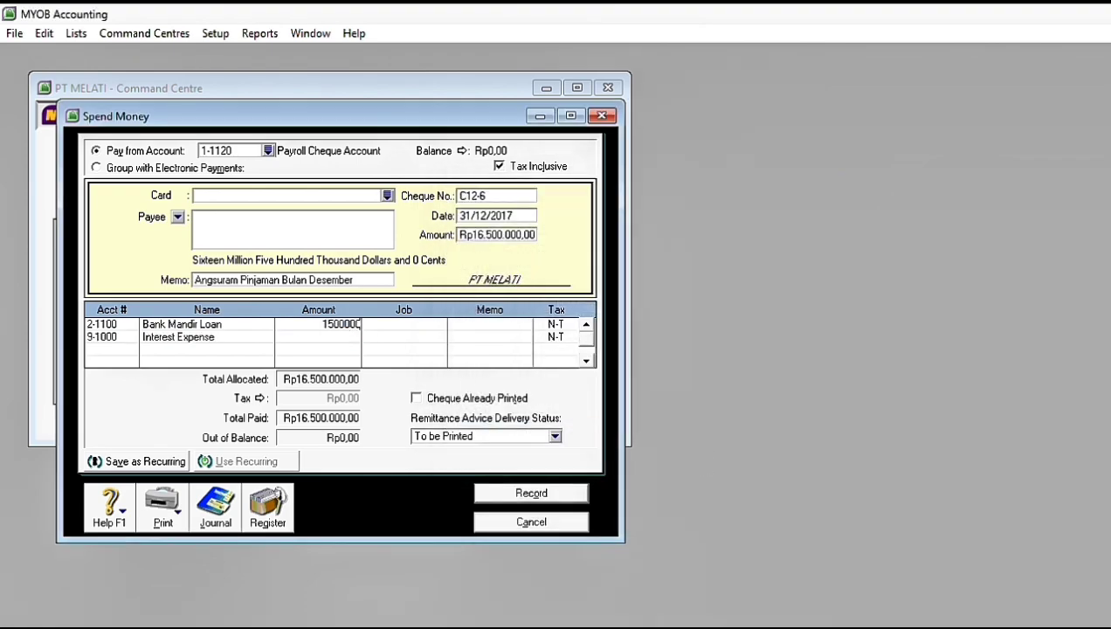
key(Return)
click(342, 337)
key(Return)
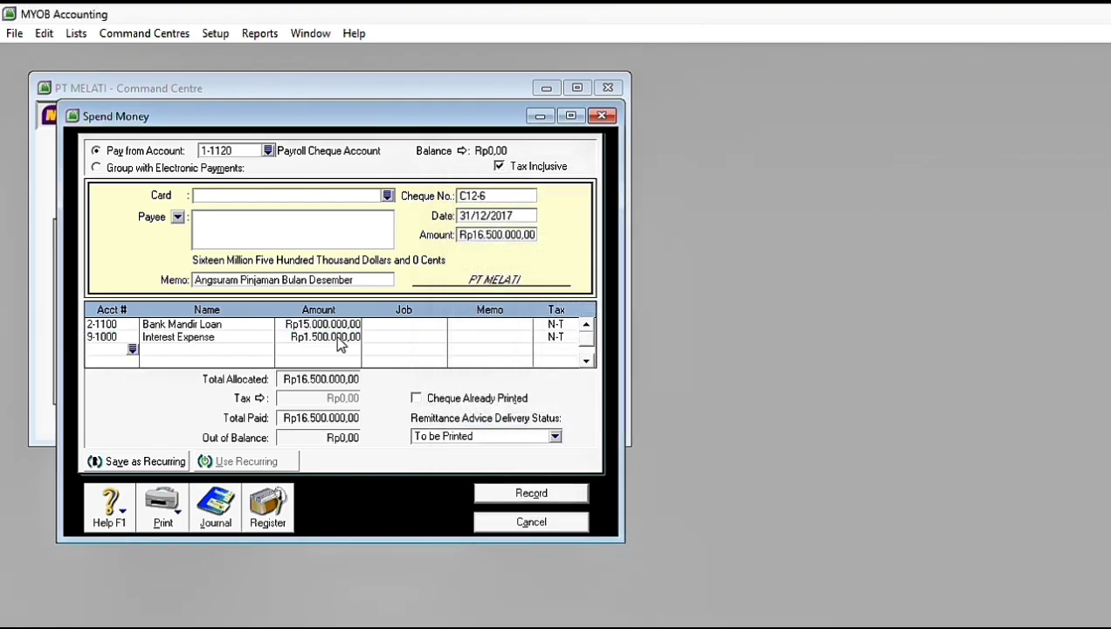
click(524, 494)
Step: Give the new Spend Money transaction cheque number C12-7 and an amount of Rp3.750.000
key(Caps_Lock)
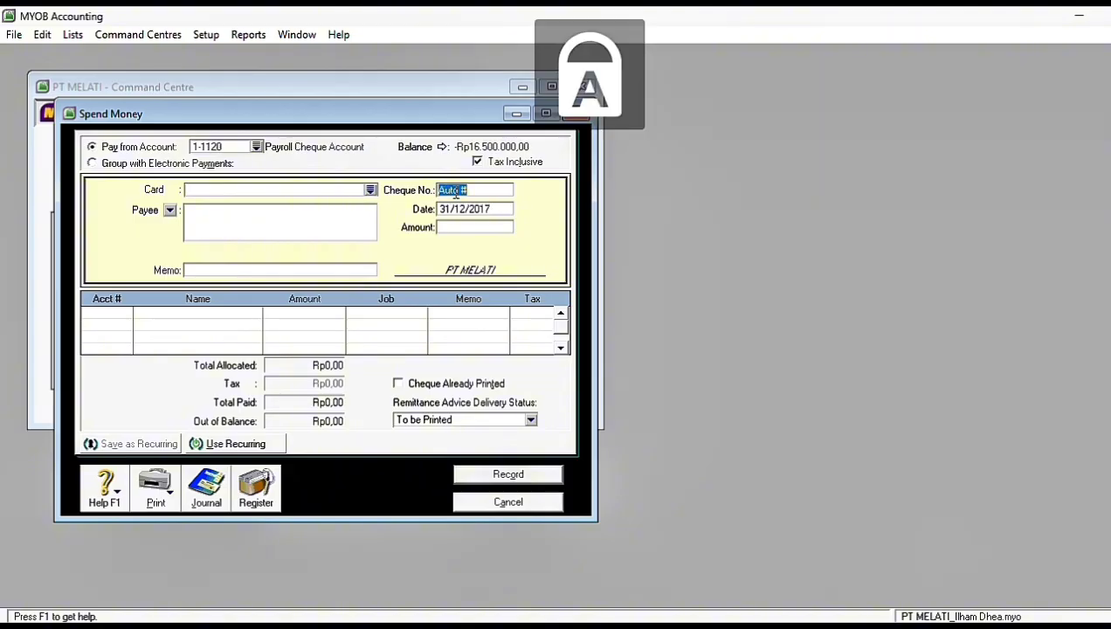
text(C12-7)
click(450, 226)
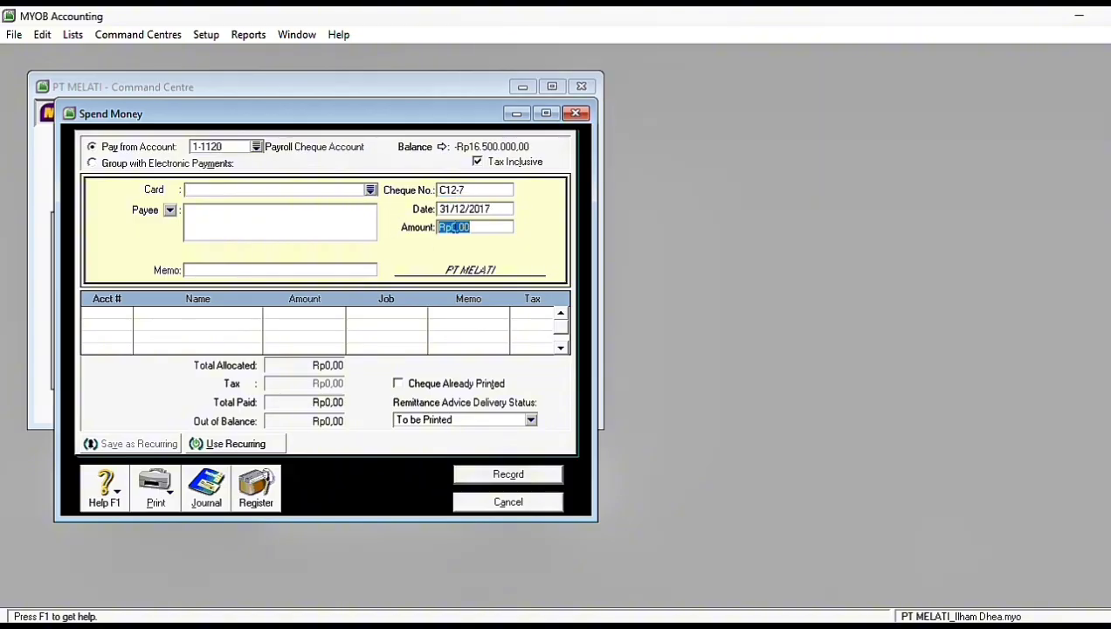
text(3750000)
Step: Enter the memo "Pembayaran Gaji Karyawan" for cheque C12-7
click(266, 270)
key(Caps_Lock)
text(Pembayaran G)
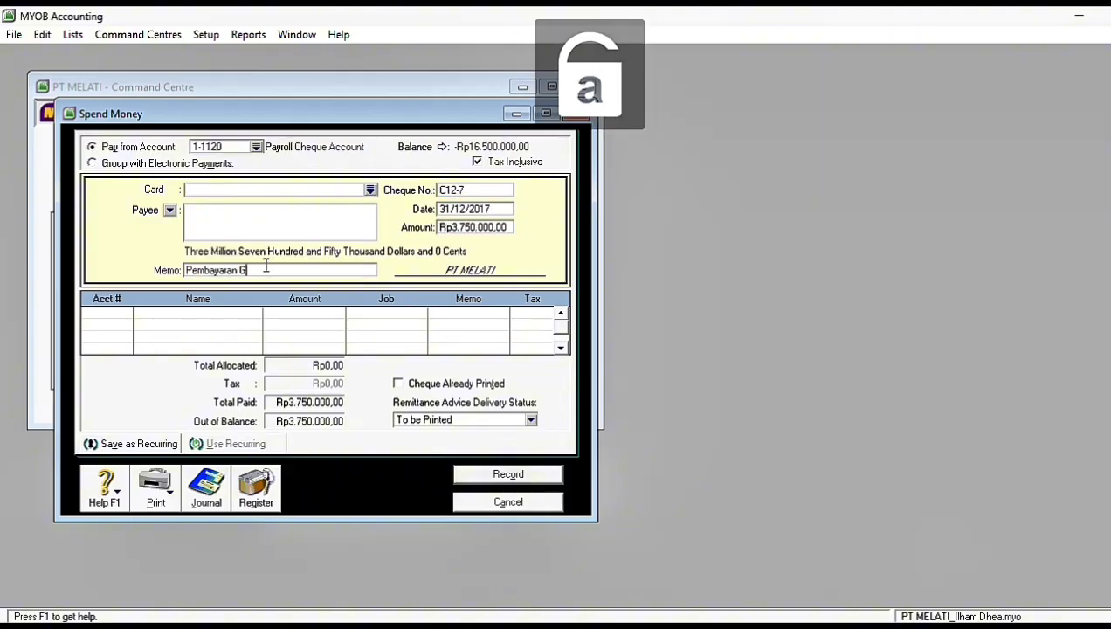
text(aji Karyawan)
Step: Allocate the full Rp3.750.000 of cheque C12-7 to account 6-5130 Wages & Salaries, and record the payment
click(129, 315)
text(6)
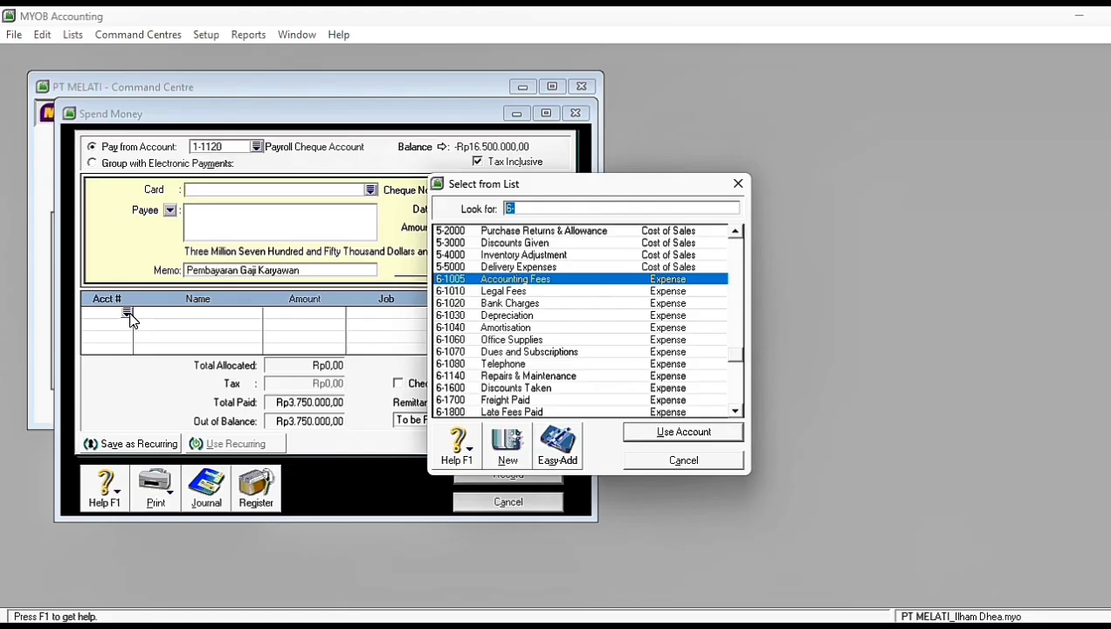
click(732, 408)
click(735, 410)
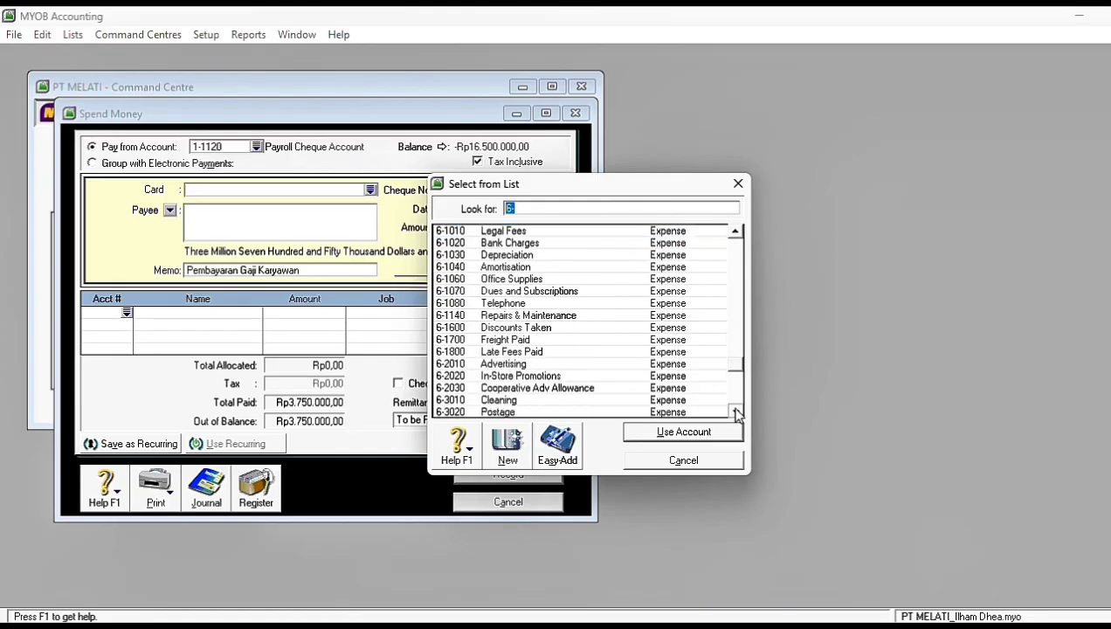
click(736, 233)
scroll(734, 266, down, 2)
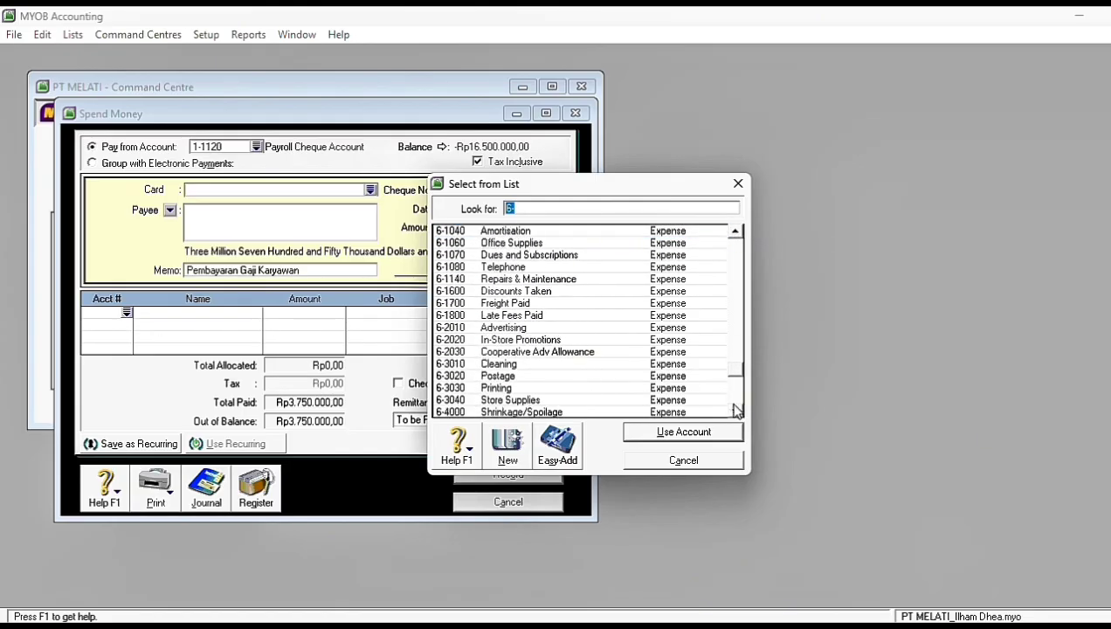
text(wga)
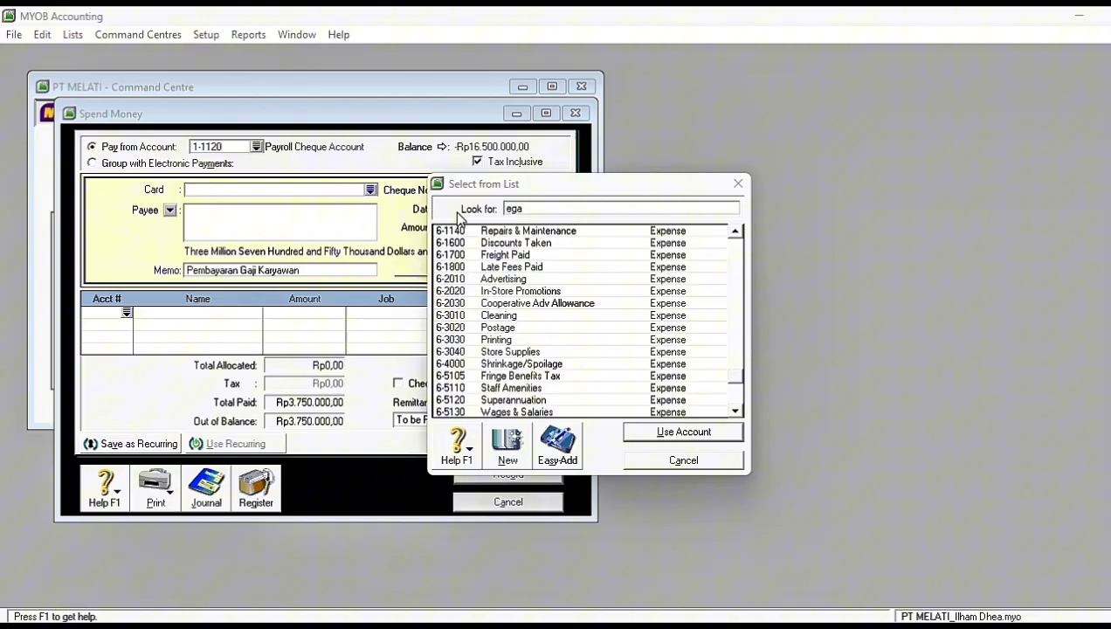
click(516, 413)
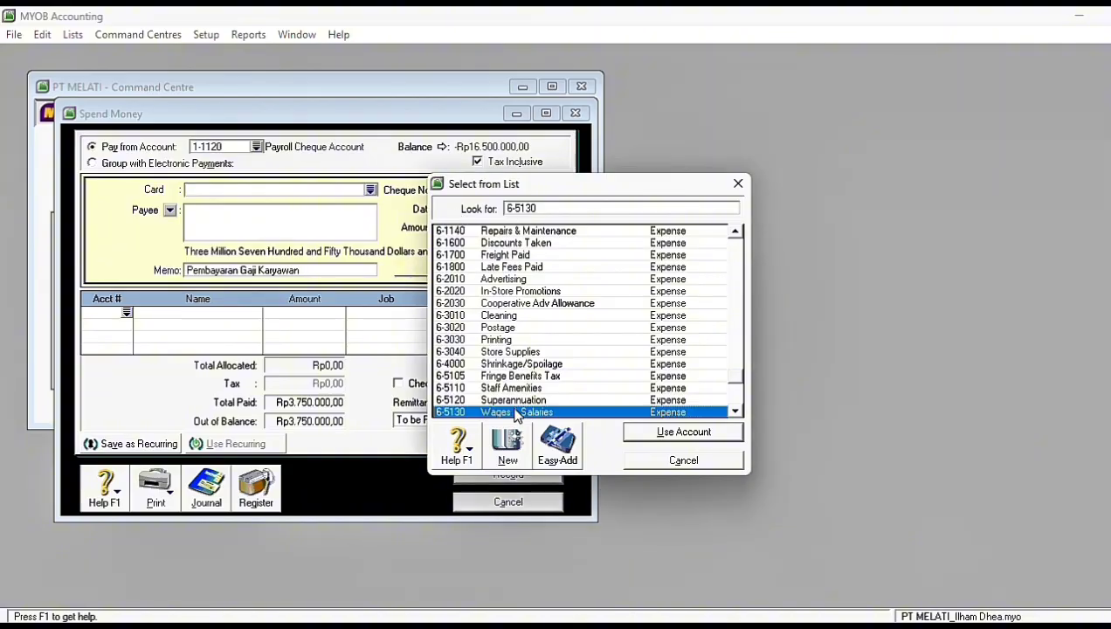
click(667, 438)
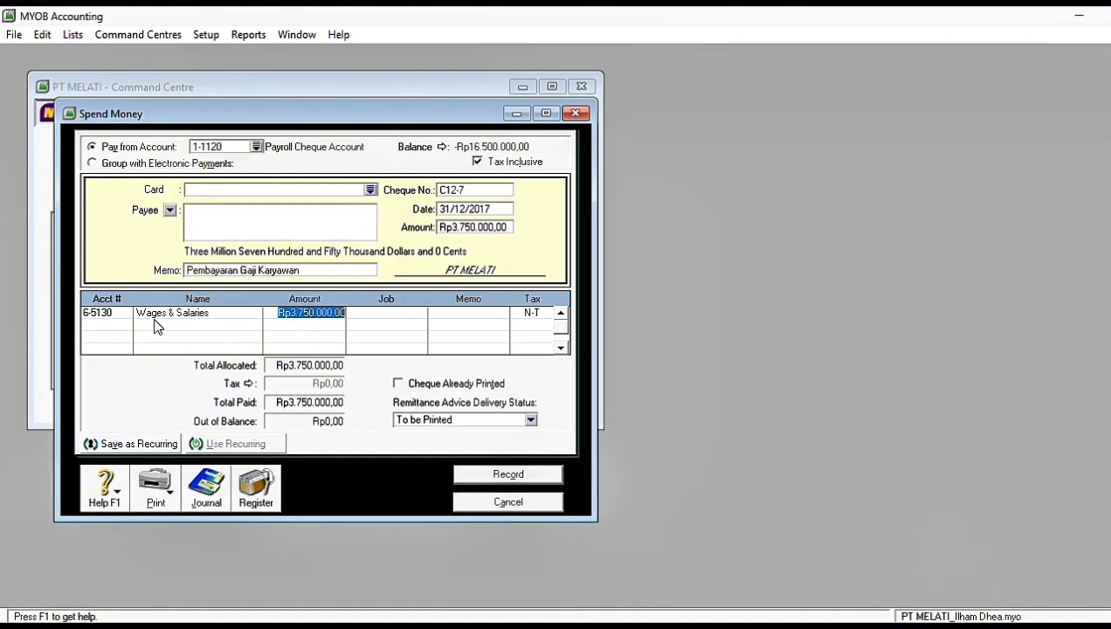
click(502, 476)
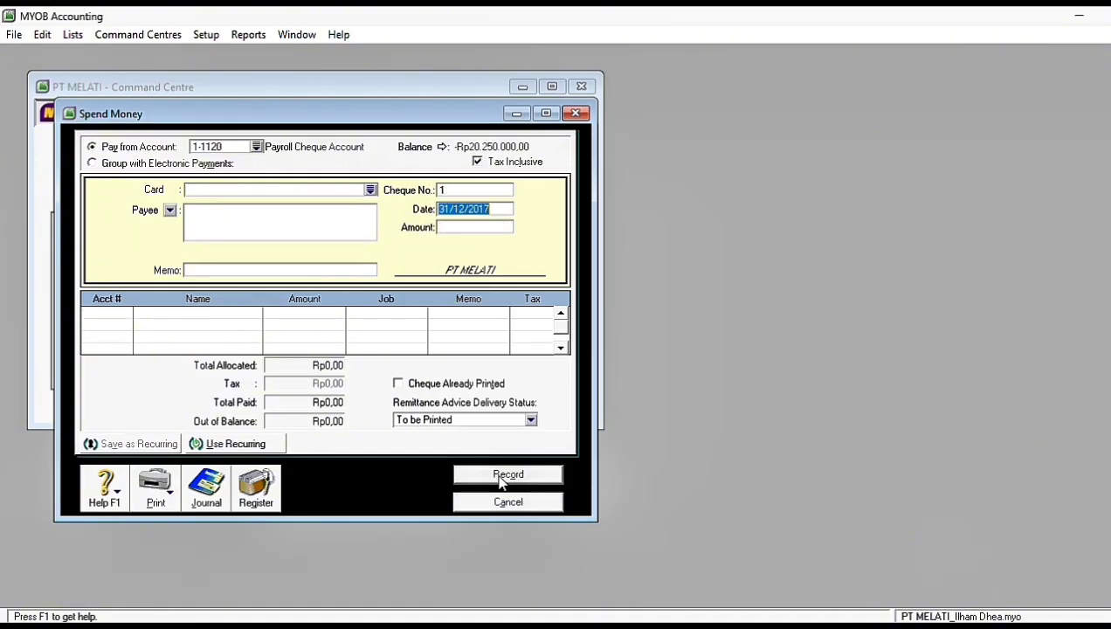
click(502, 502)
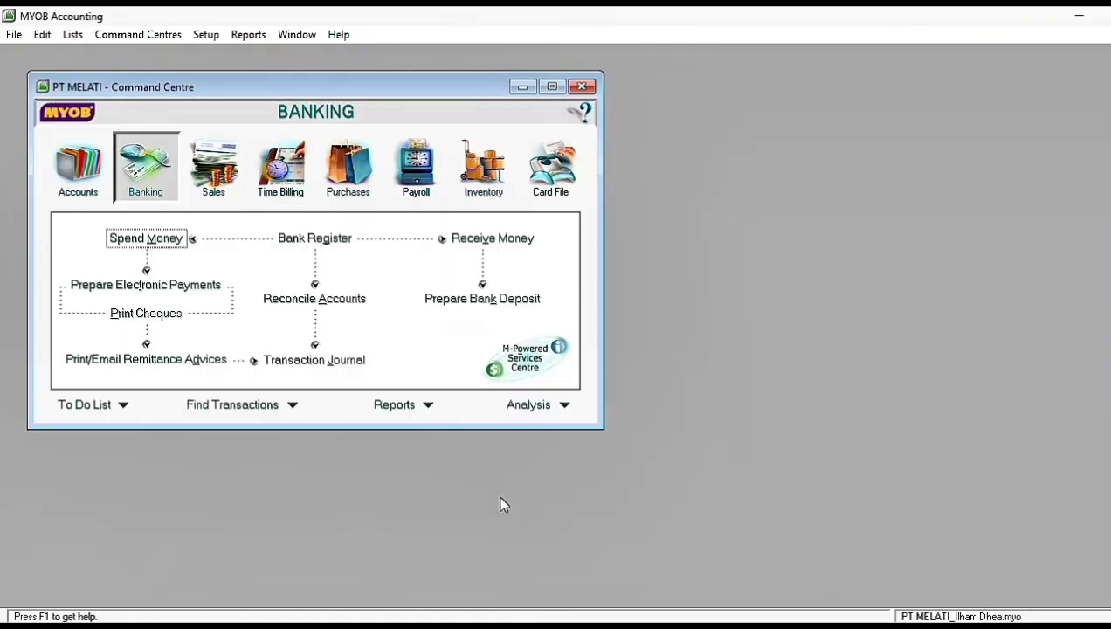
Step: Start a reconciliation of account 1-2110 Cash In Bank with bank statement date 31/12/2017
click(288, 299)
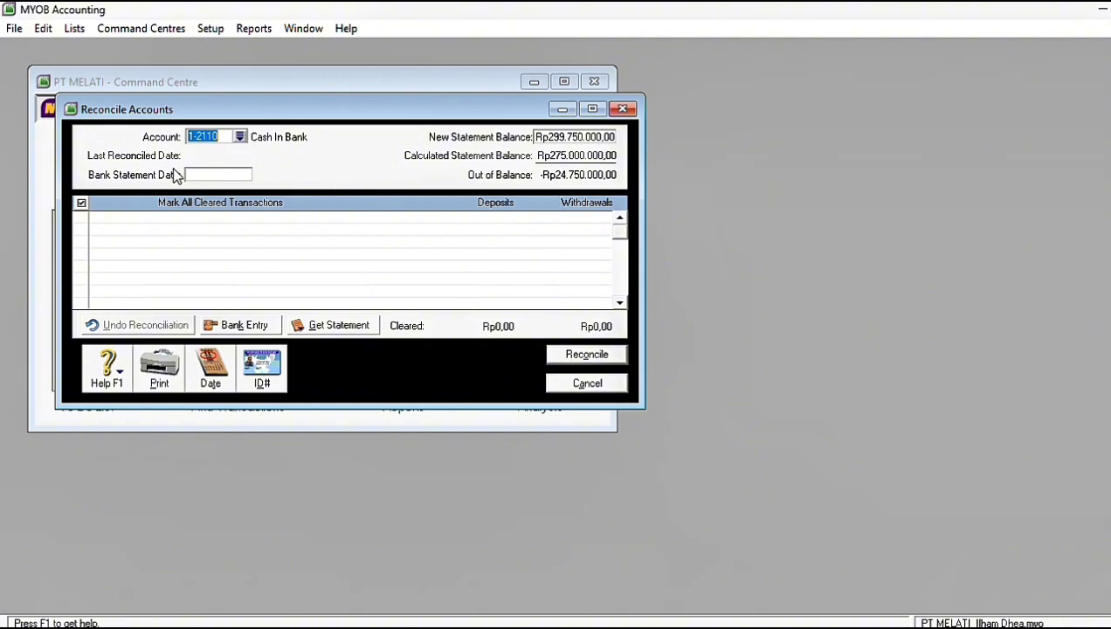
click(205, 177)
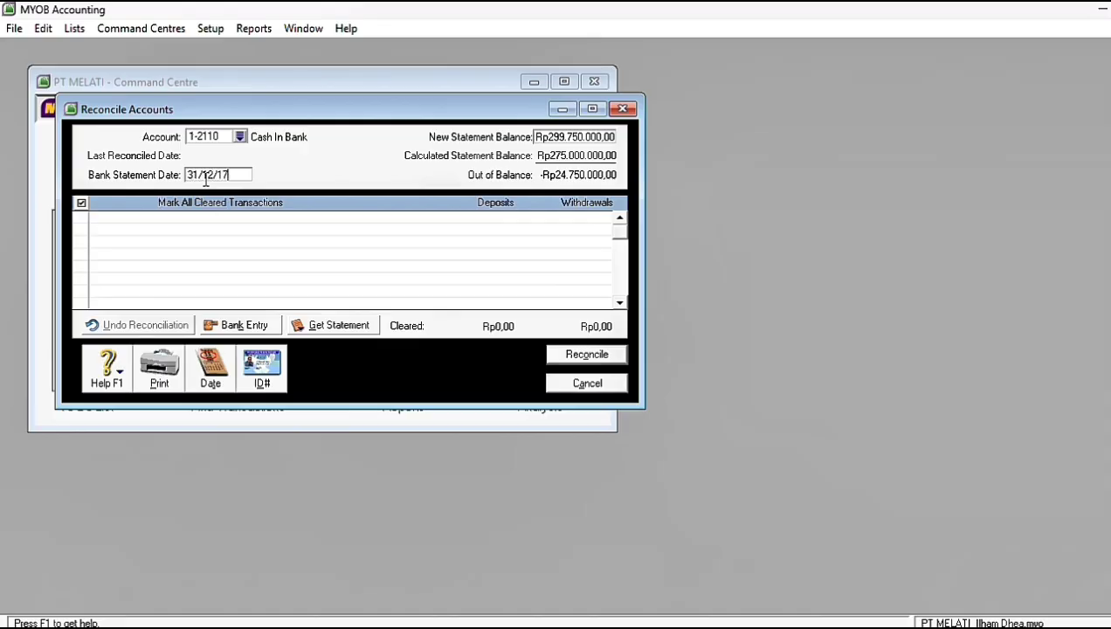
key(Tab)
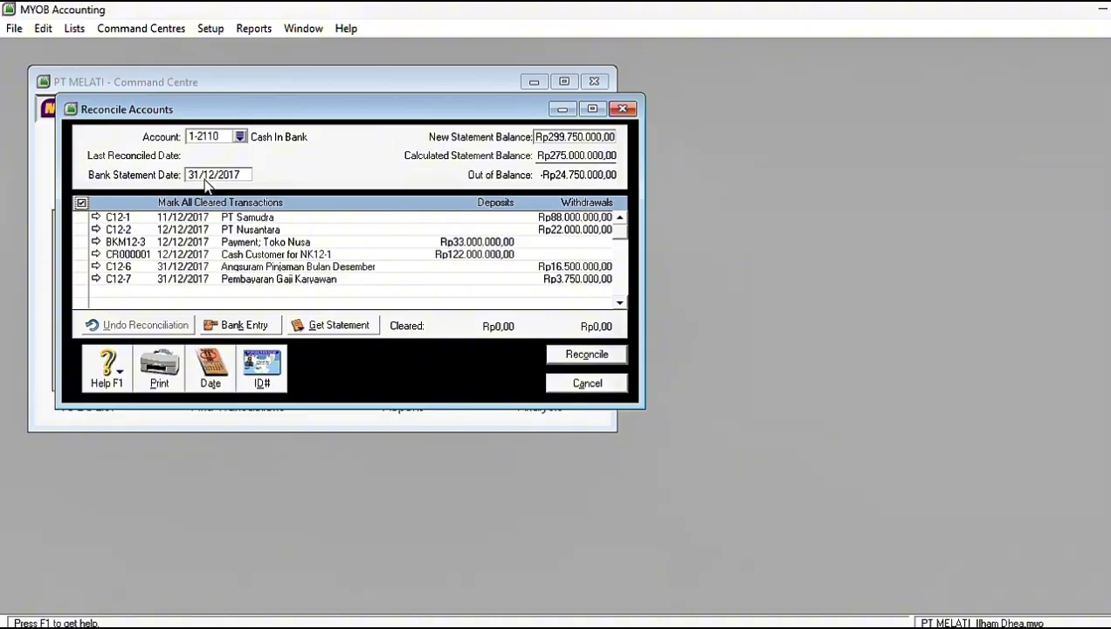
Step: Mark all Cash In Bank transactions as cleared, complete the reconciliation and close it
click(81, 203)
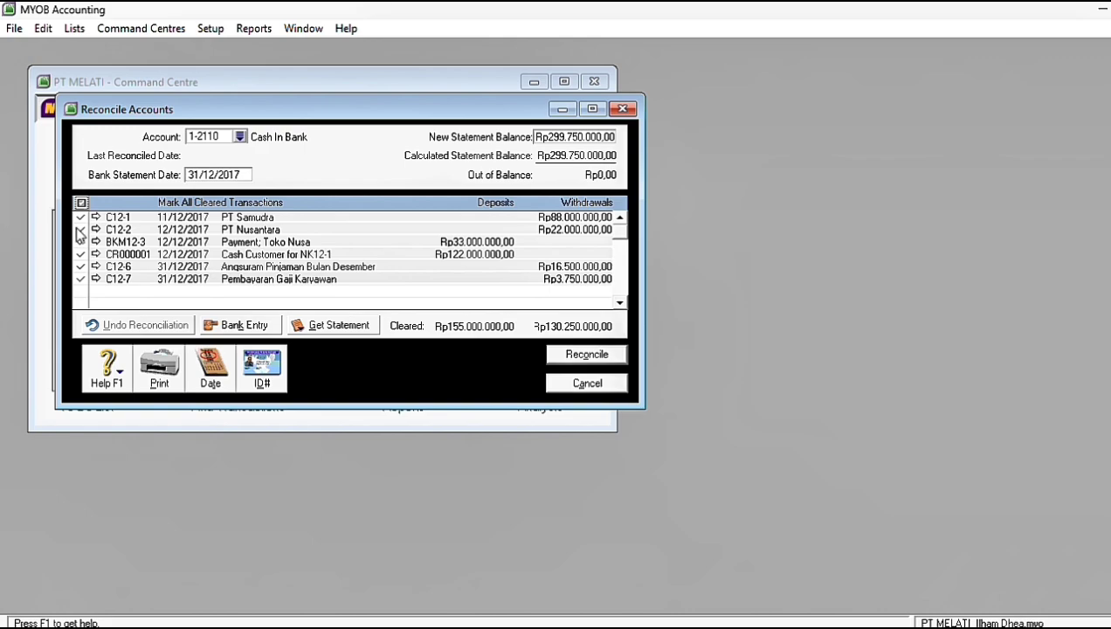
click(565, 363)
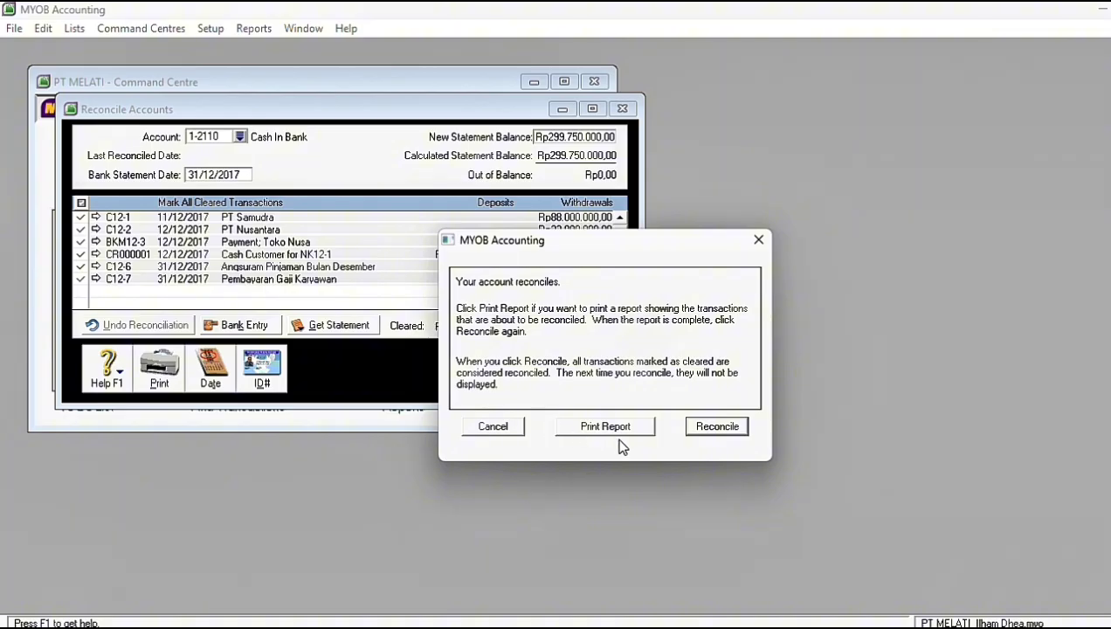
click(711, 427)
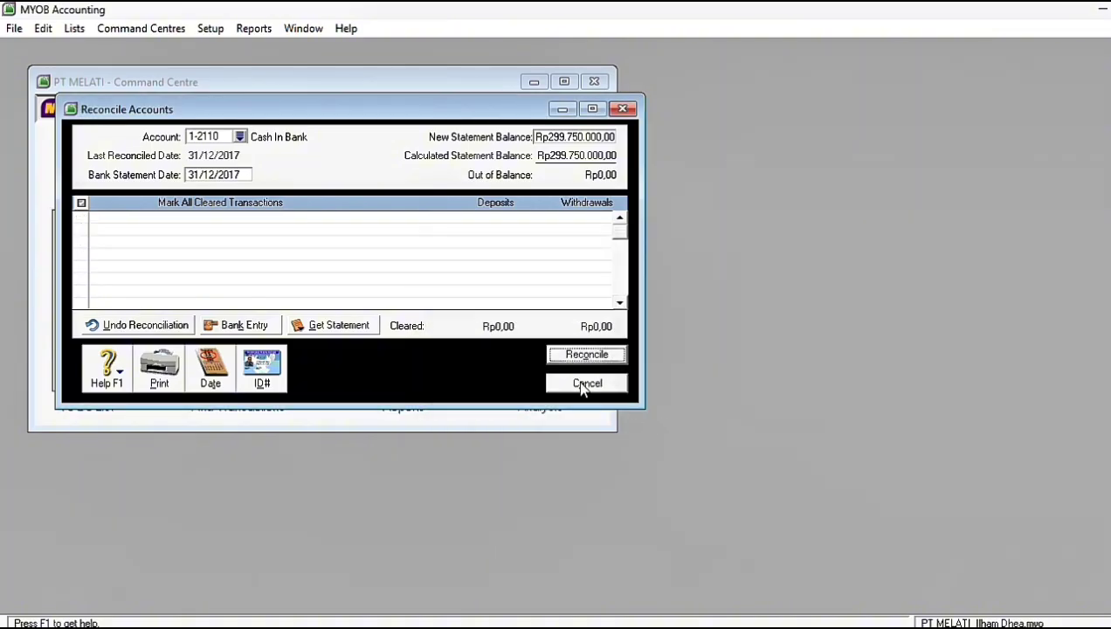
click(622, 109)
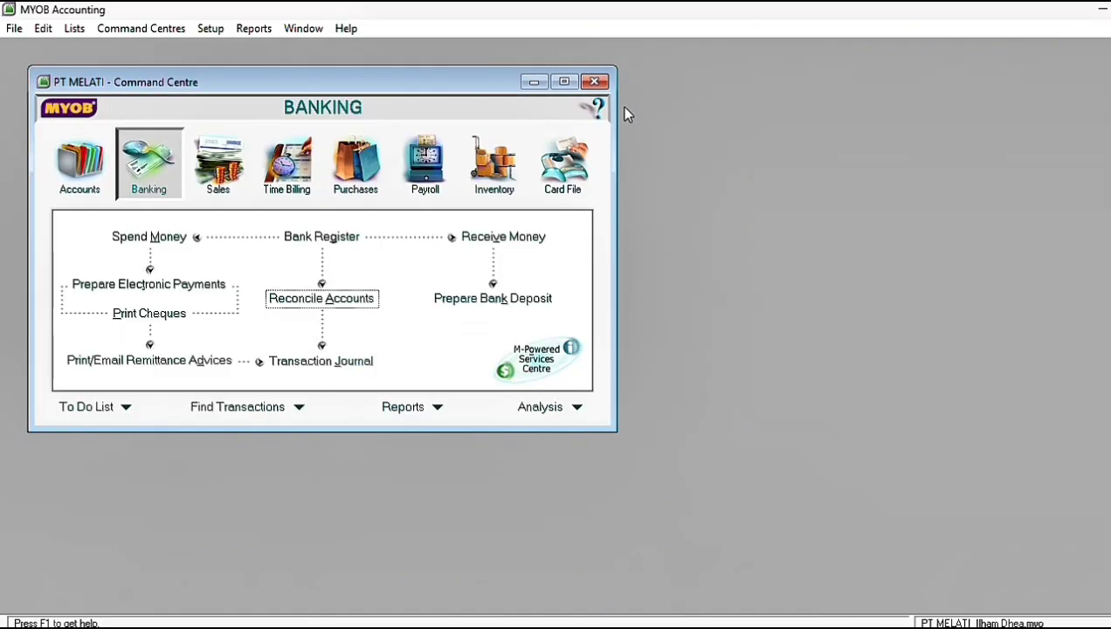
Step: Start a general journal entry dated 31/12/2017 with the memo "Penyesuaian"
click(72, 171)
click(306, 286)
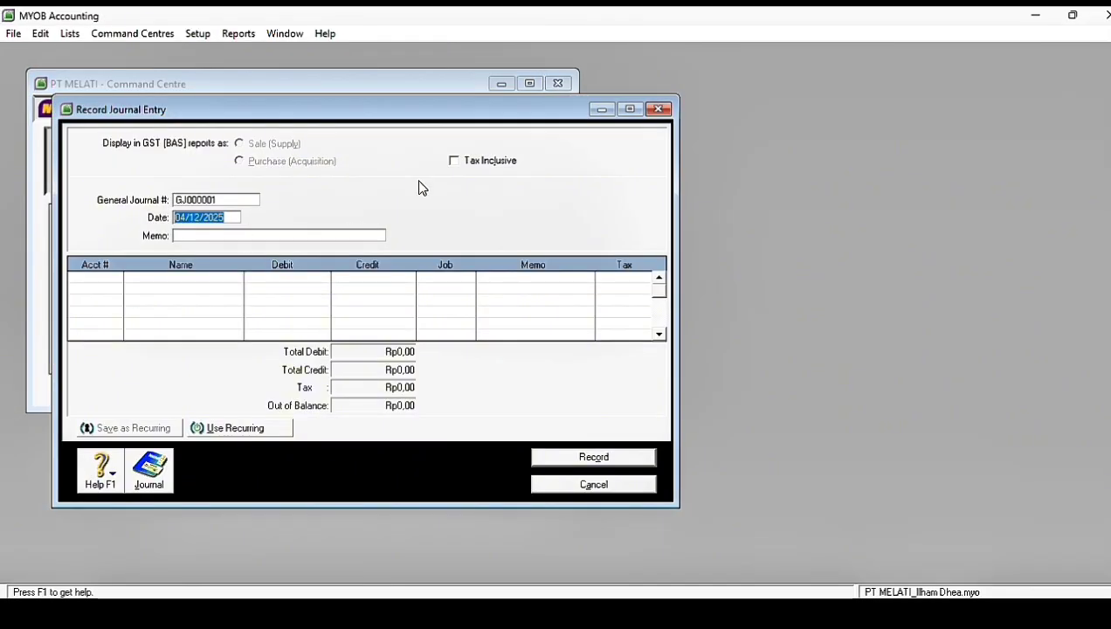
text(31/12)
key(Tab)
text(Penyesuaian)
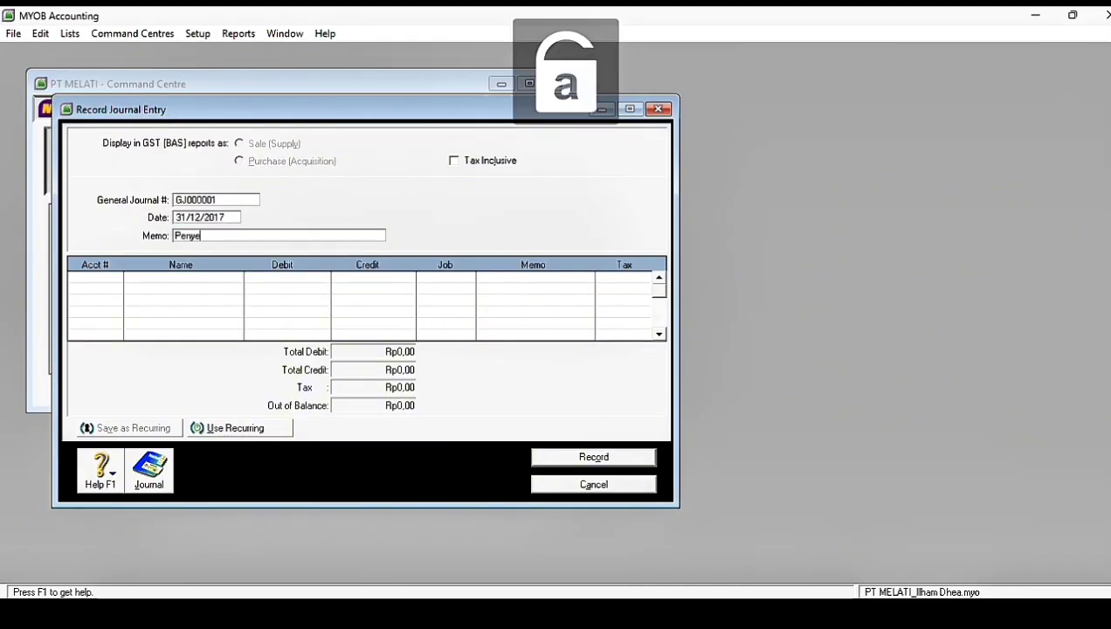
click(85, 278)
key(Tab)
scroll(683, 315, down, 1)
text(1-1310)
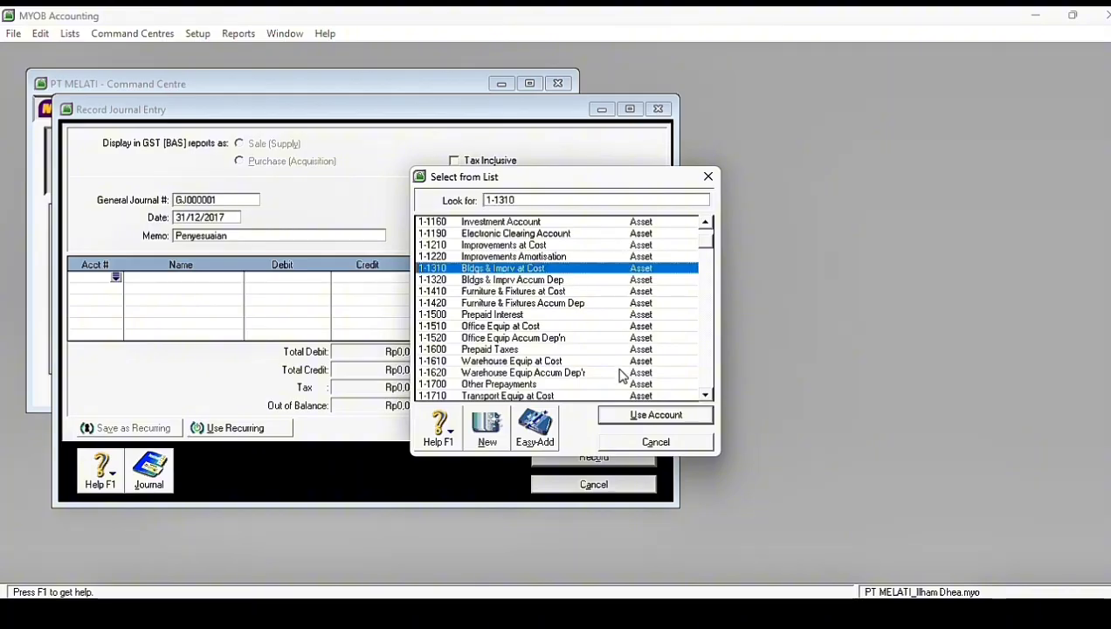
key(Return)
click(117, 278)
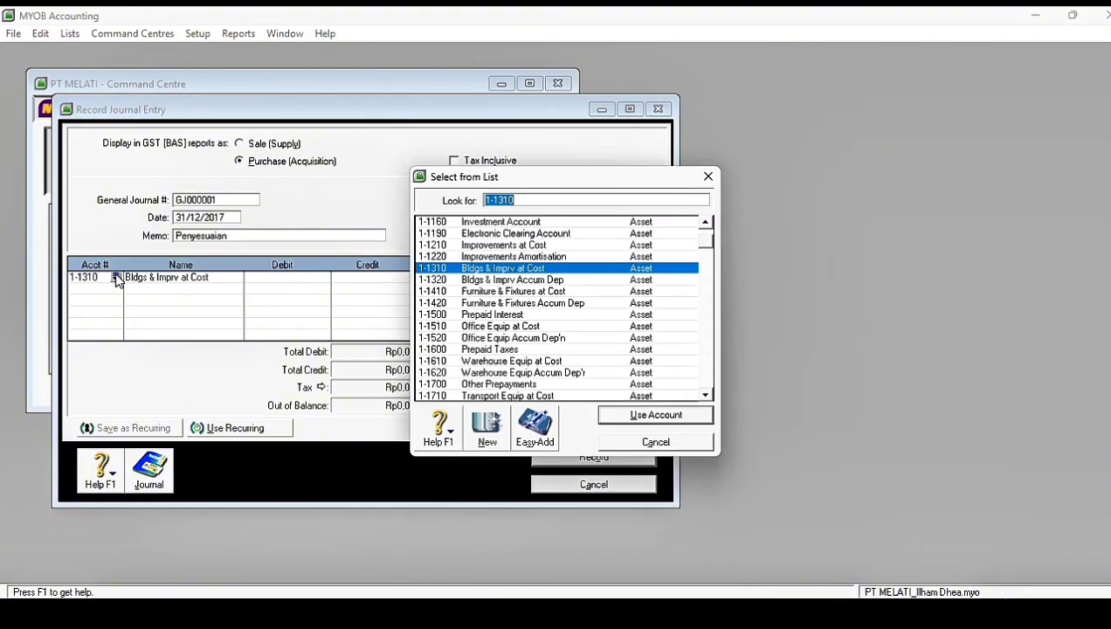
click(533, 282)
click(618, 414)
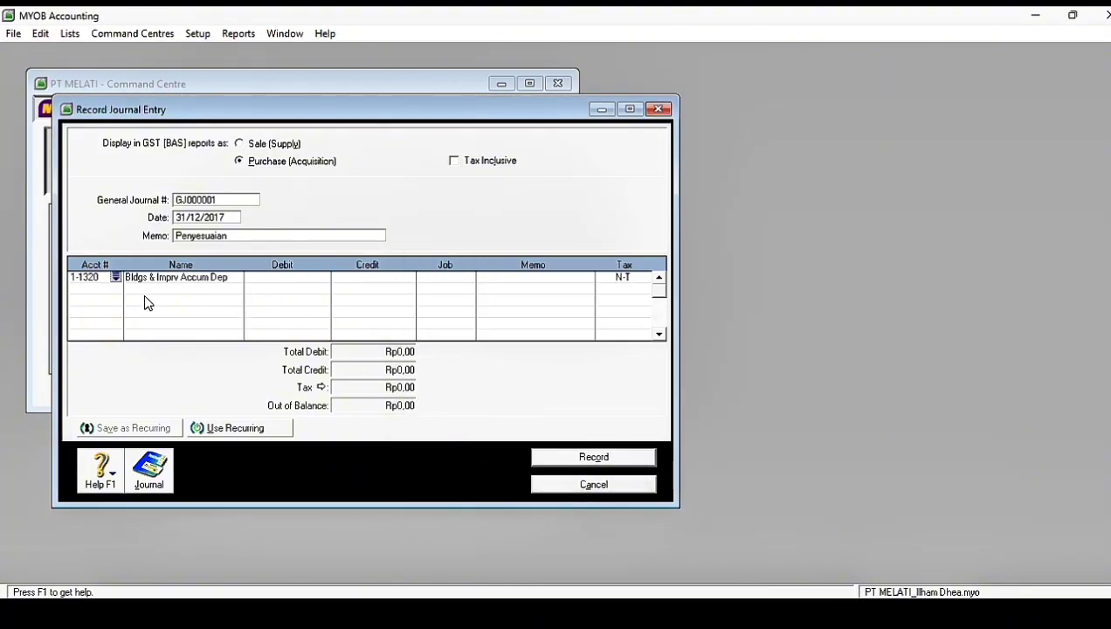
Step: Set the first journal line to account 6-1030 Depreciation
click(116, 277)
click(705, 395)
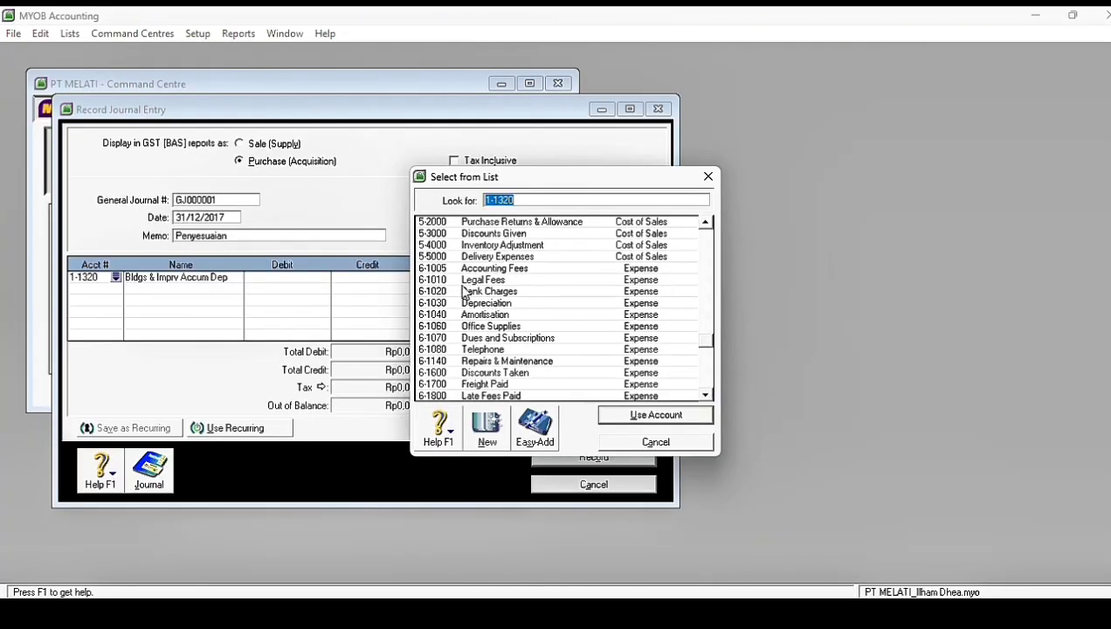
click(468, 302)
click(625, 416)
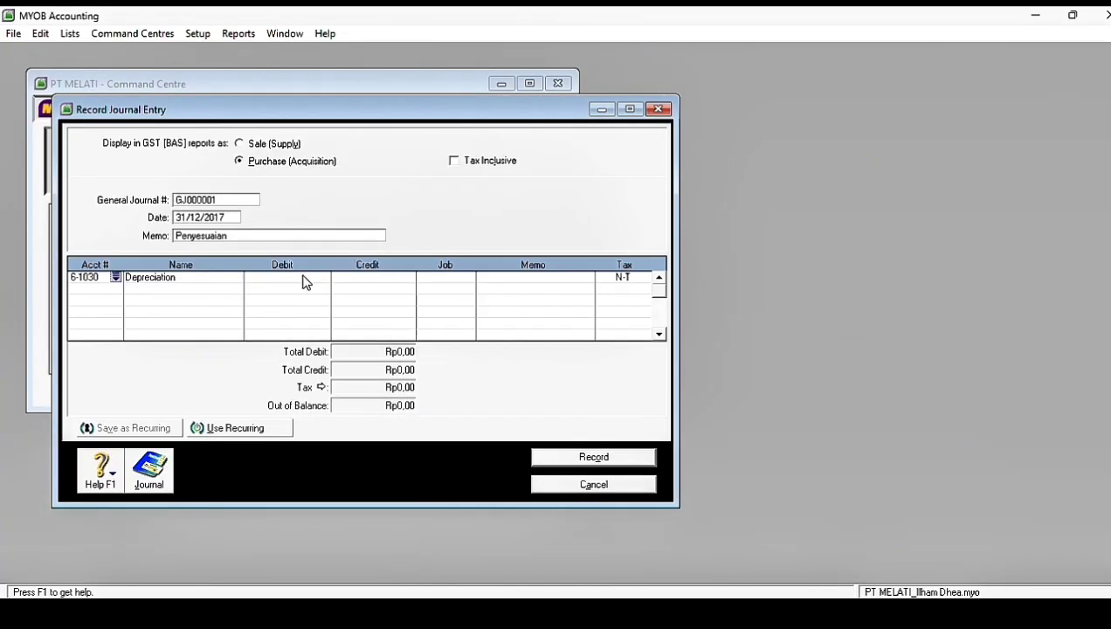
Step: Add journal lines for accounts 1-1320 Bldgs & Imprv Accum Dep and 1-1520 Office Equip Accum Dep'n
click(117, 289)
click(511, 311)
click(620, 422)
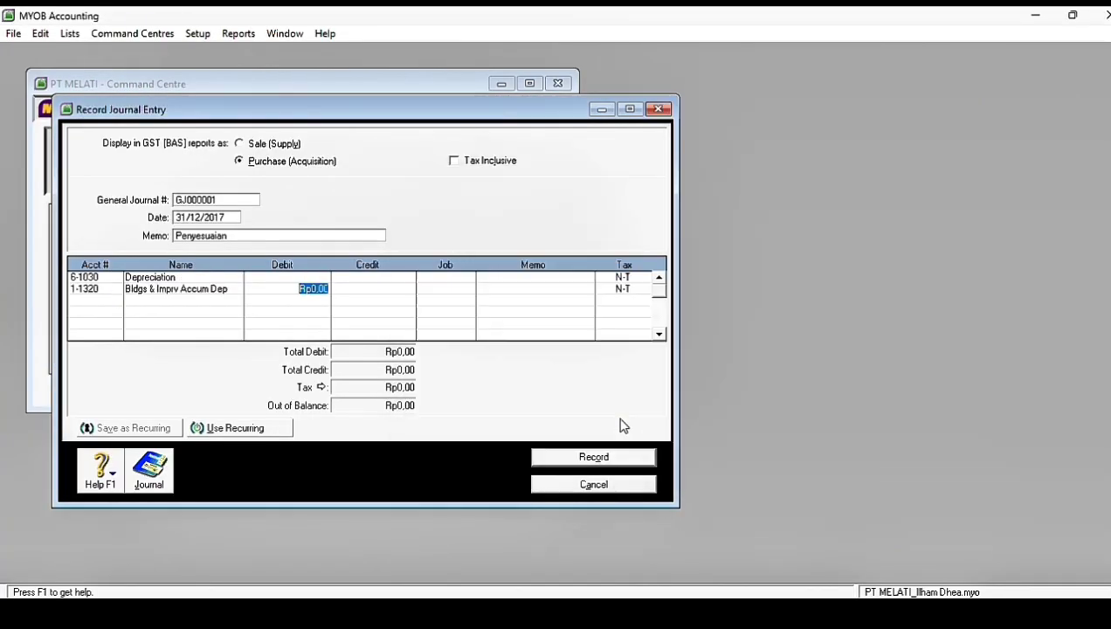
click(119, 305)
click(116, 300)
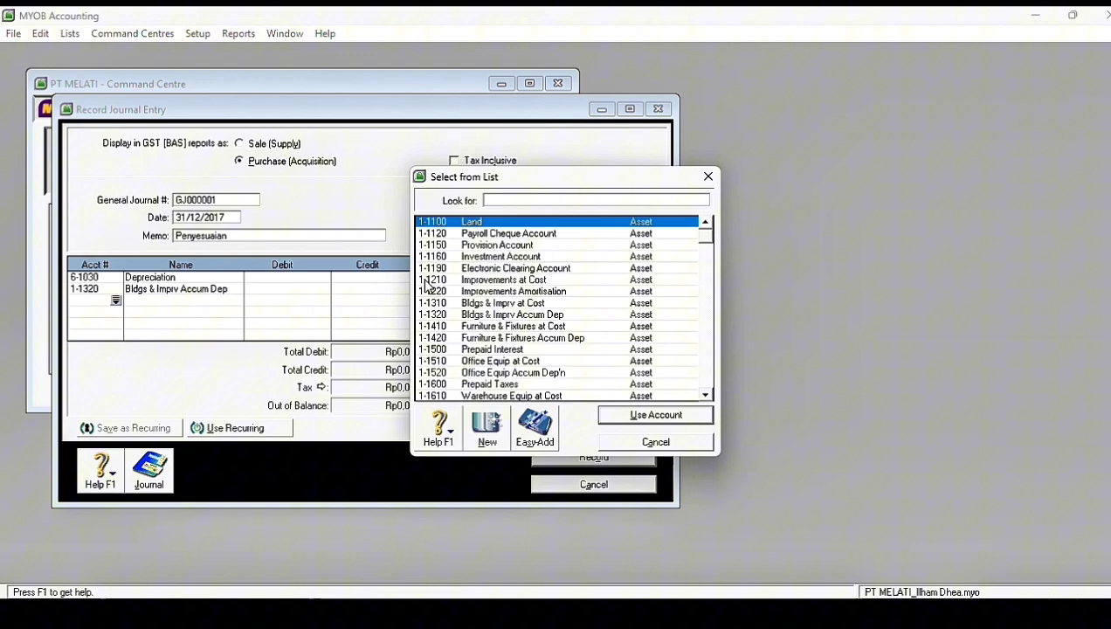
click(505, 372)
click(649, 419)
Step: Debit Depreciation Rp3.200.000, credit account 1-1320 Rp2.000.000 and account 1-1520 Rp1.200.000, then record and close the journal entry
click(315, 280)
text(3200000)
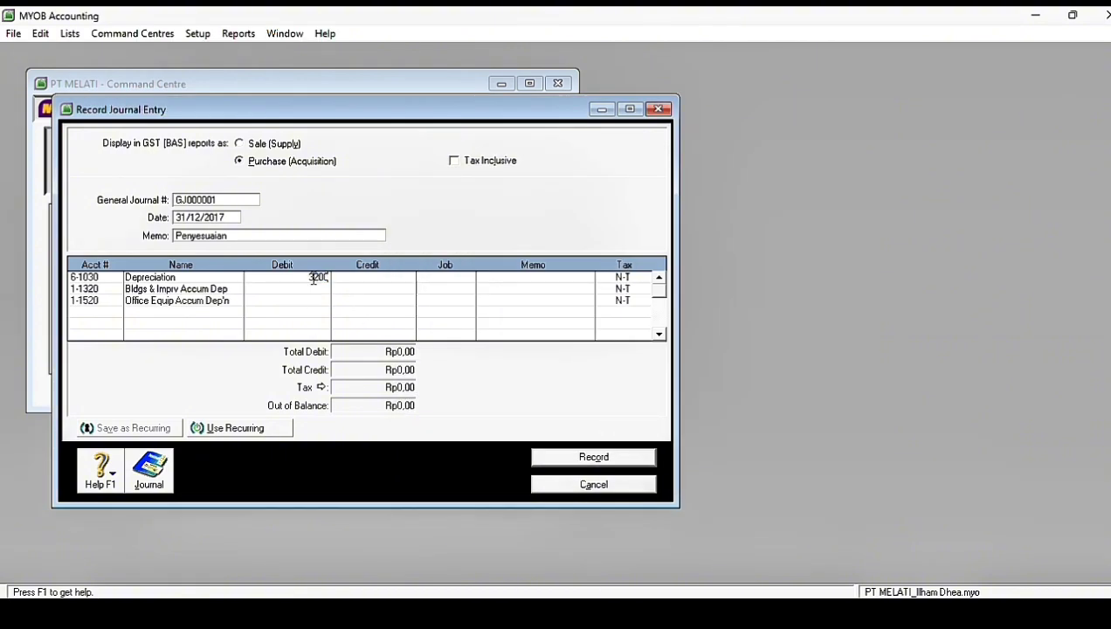
key(Return)
click(358, 287)
text(2.000.000)
key(Return)
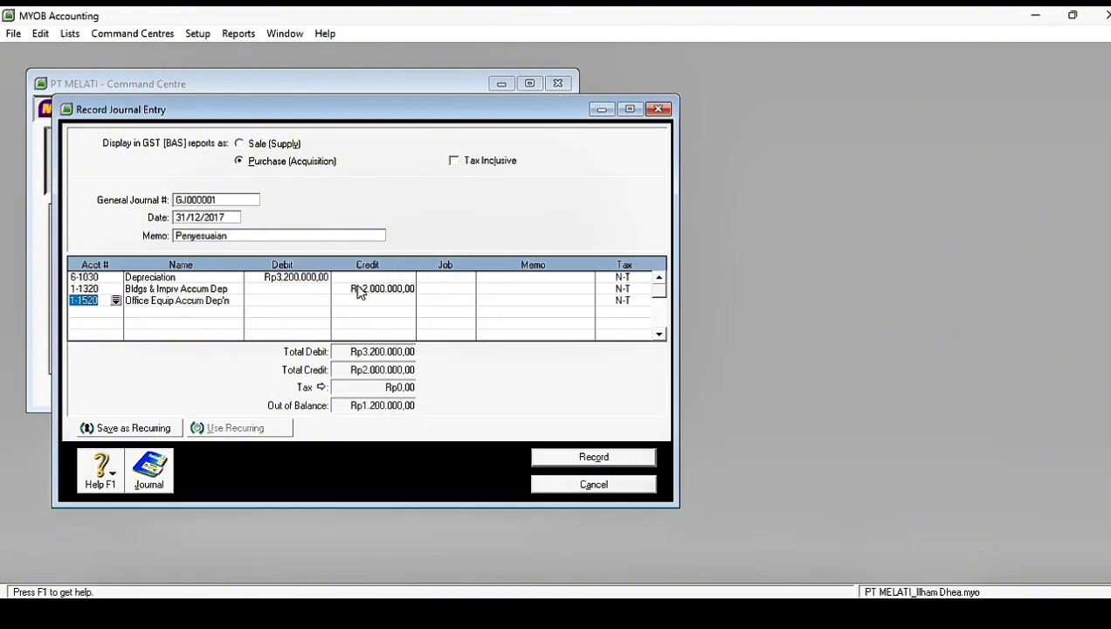
click(367, 301)
text(1200000)
key(Return)
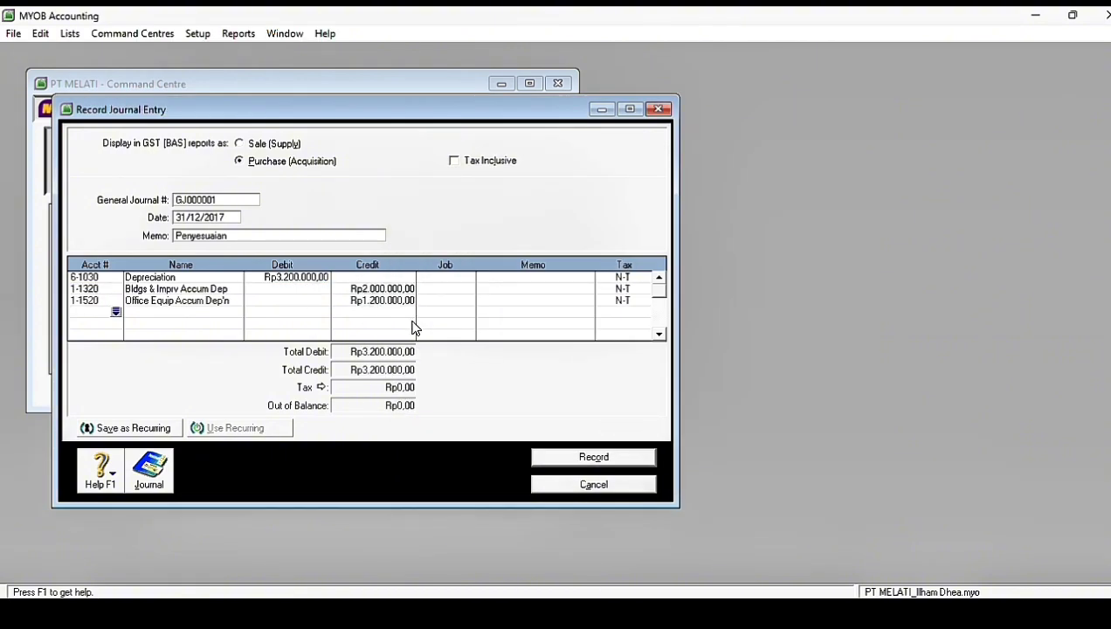
click(578, 457)
click(742, 596)
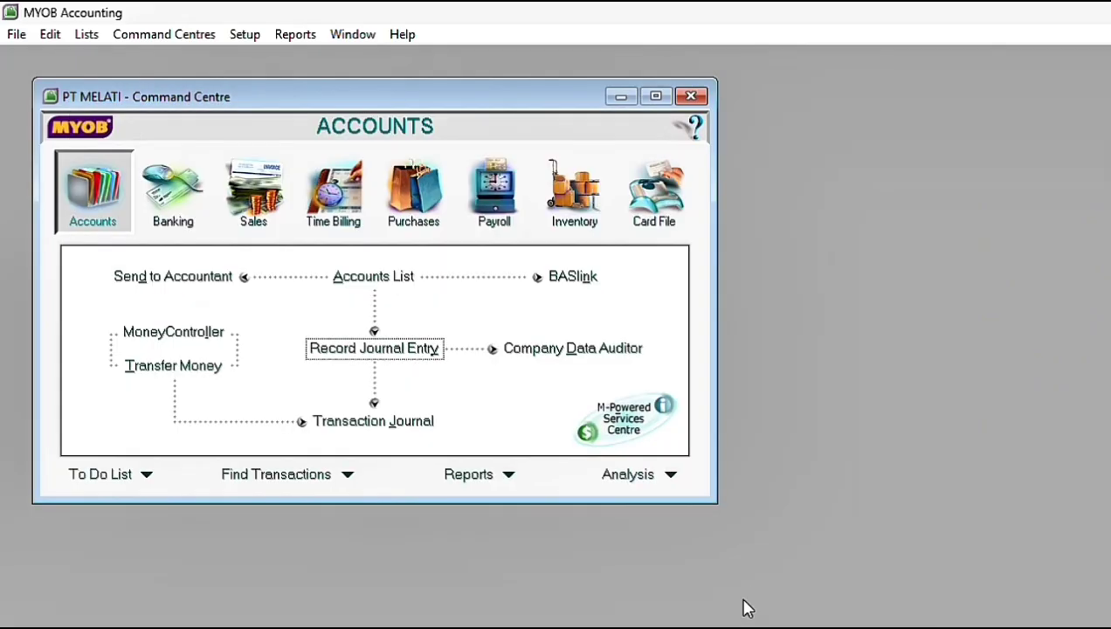
Step: Display the Account Transactions [Accrual] report for all accounts from 01/12/2017 to 31/12/2017
click(486, 478)
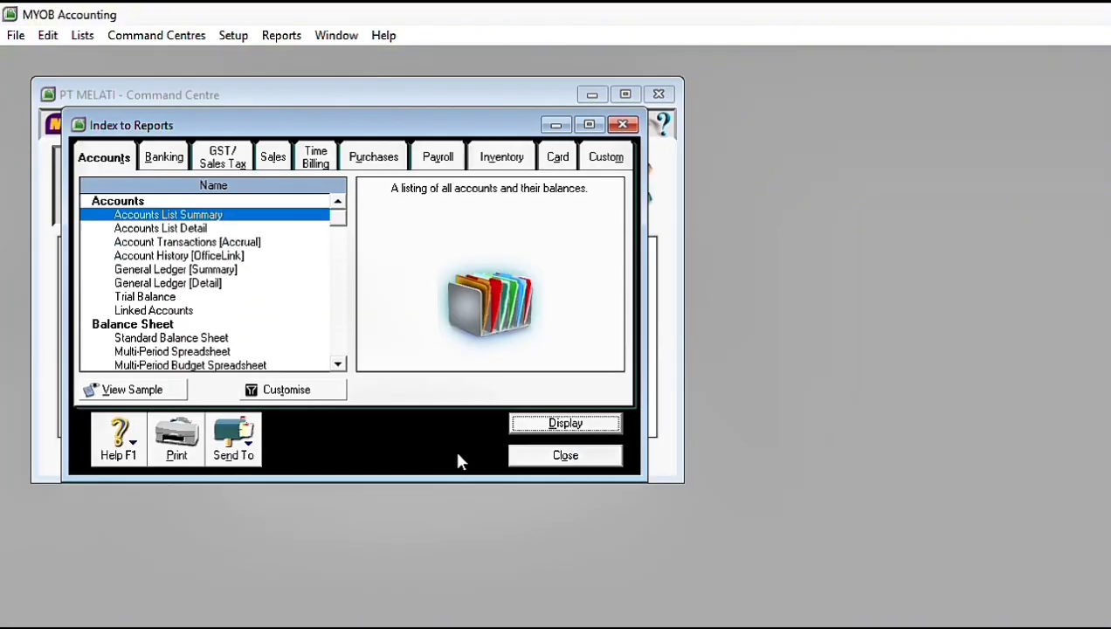
click(220, 243)
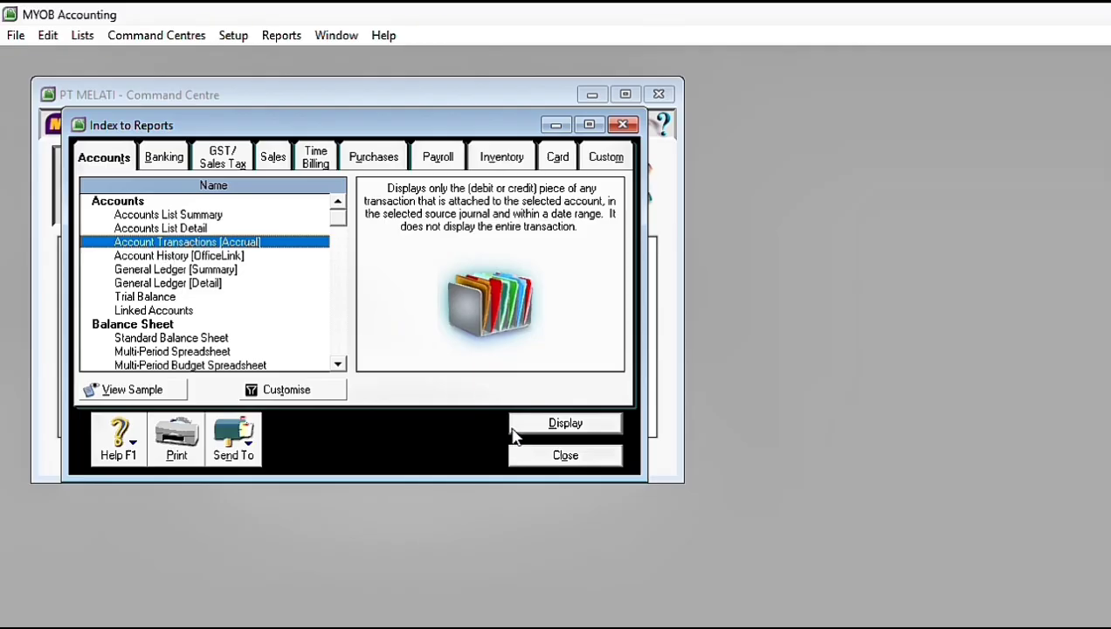
double_click(218, 245)
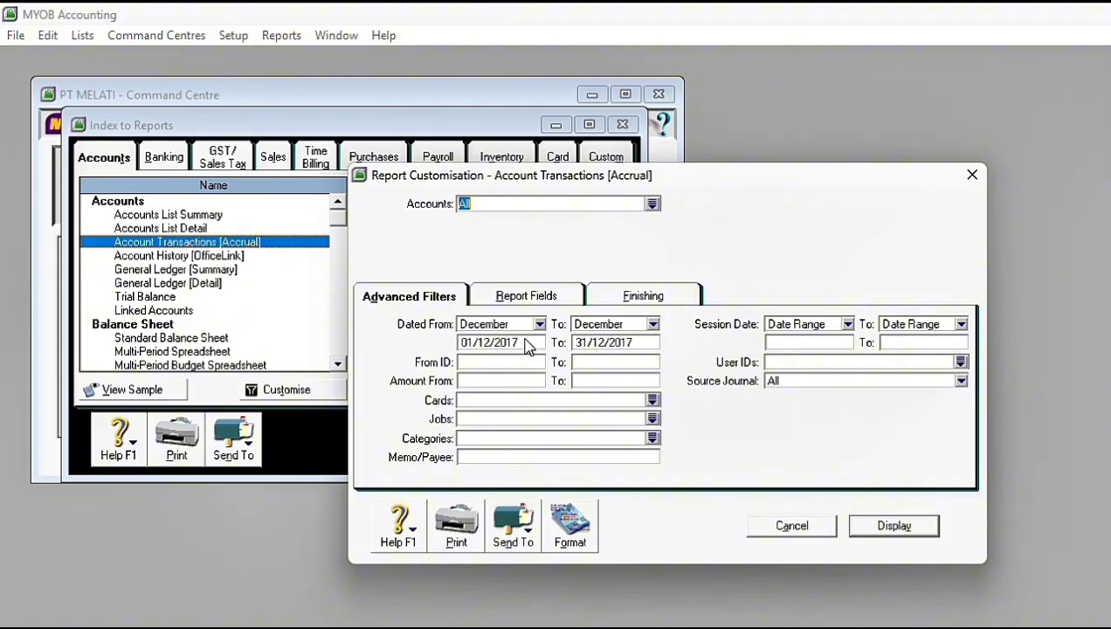
click(874, 531)
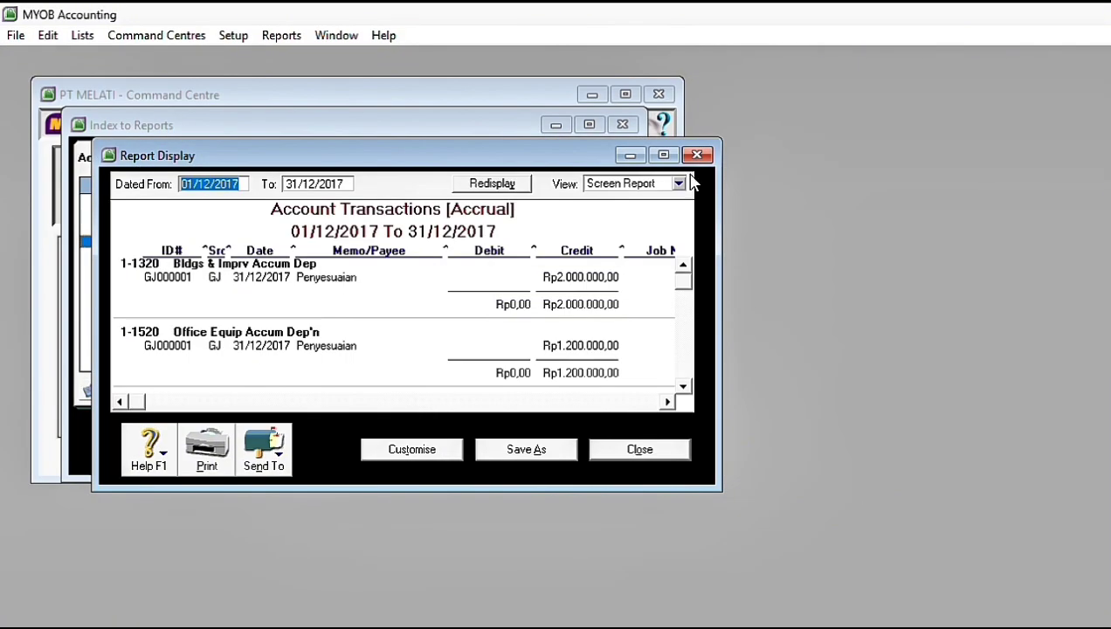
Step: Maximise the report and widen its Debit, Credit and Src columns
click(663, 155)
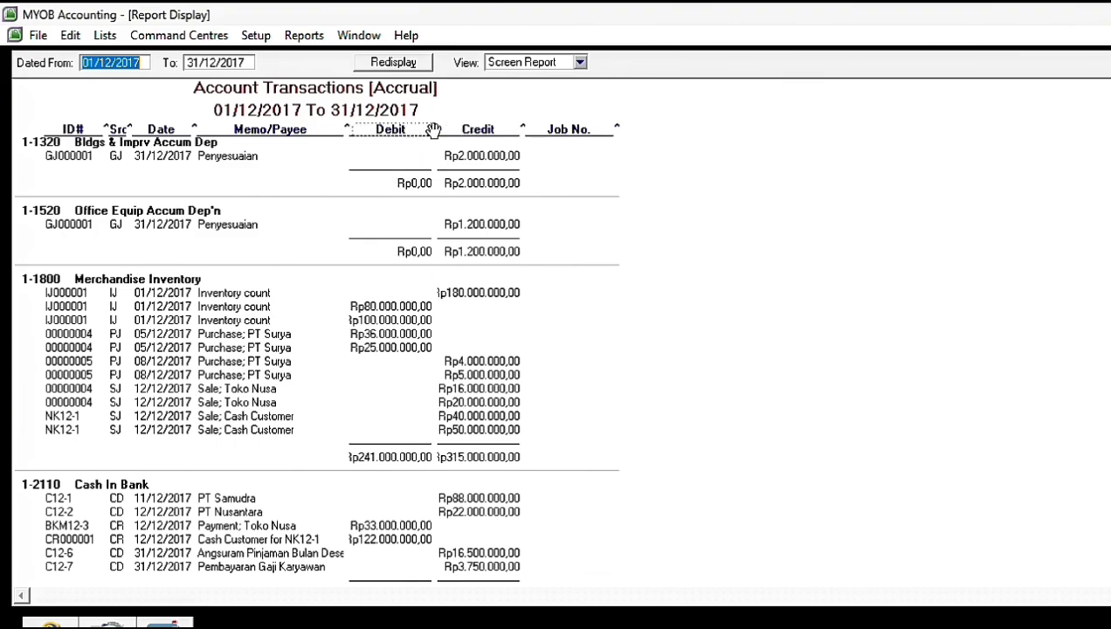
drag(433, 129, 457, 131)
drag(544, 129, 572, 133)
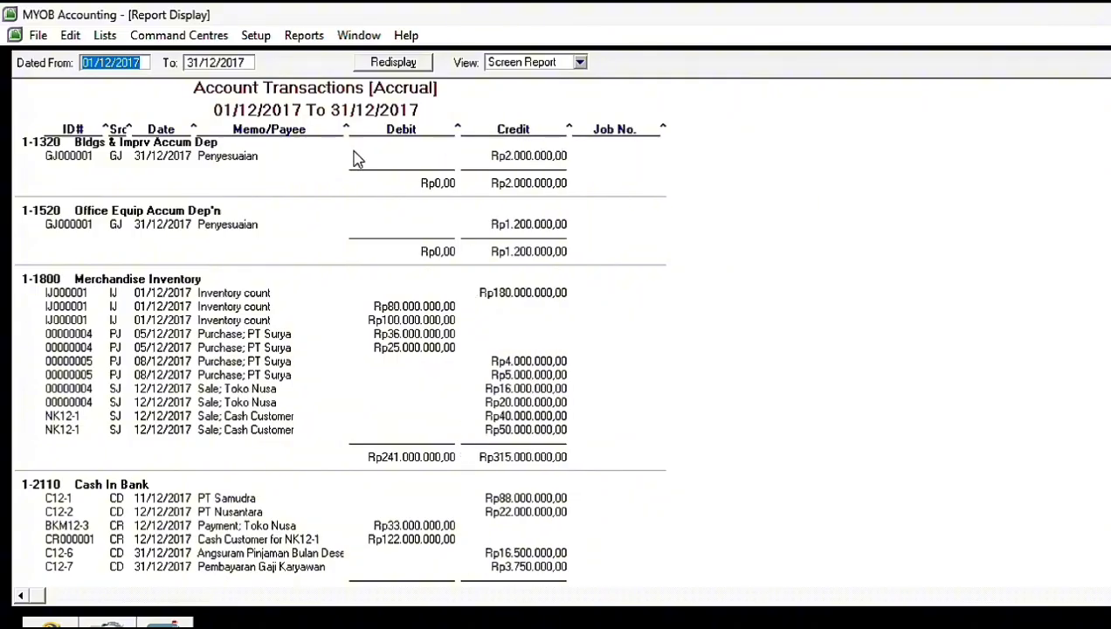
drag(129, 133, 252, 138)
Step: Export the account transactions report as a PDF to DATA (D:), adding the preparers' names to its file name, and close the report
click(165, 622)
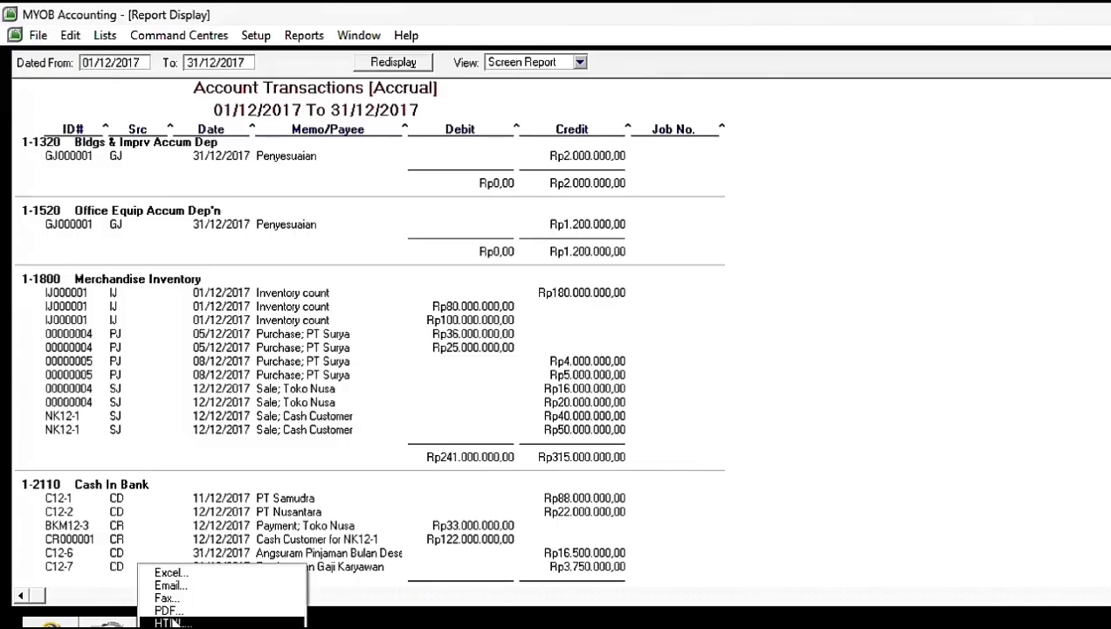
click(179, 608)
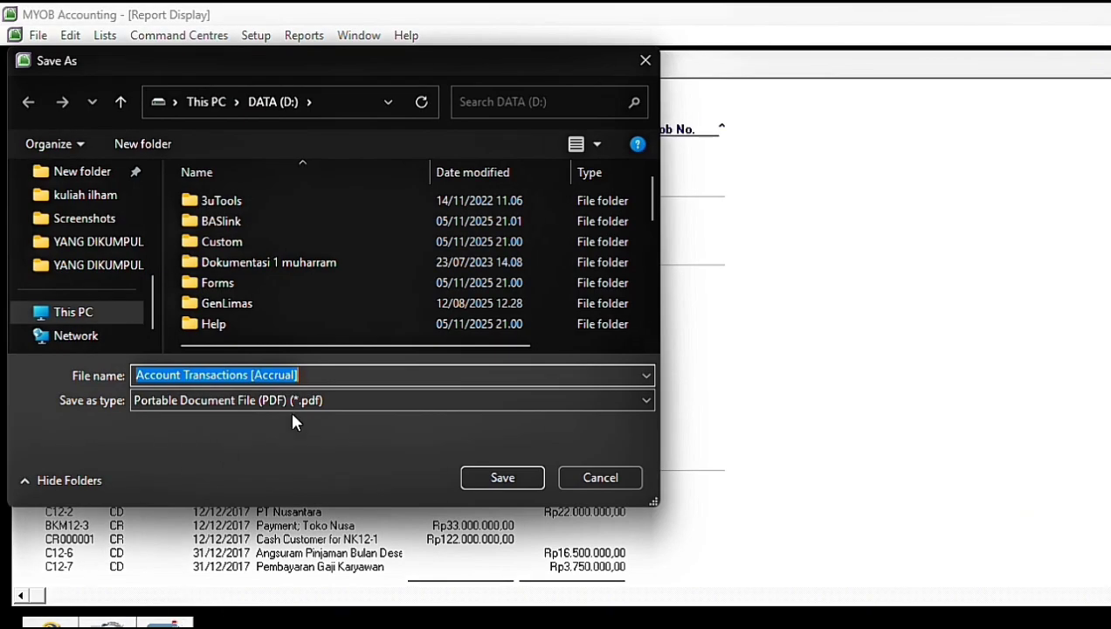
click(306, 374)
text(Il)
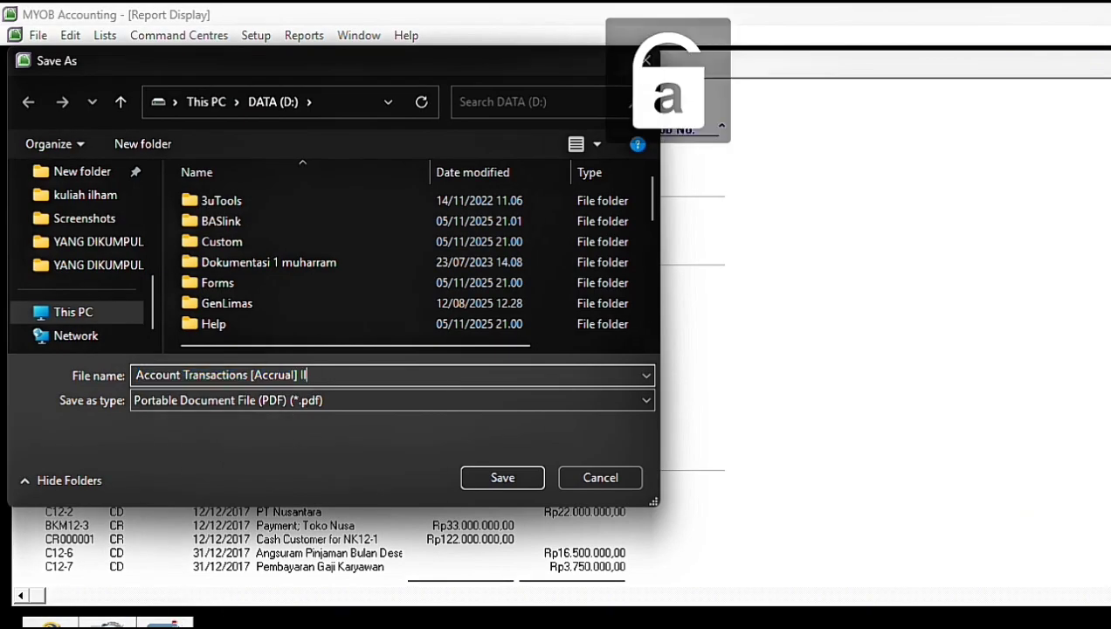
text(ham Dhea)
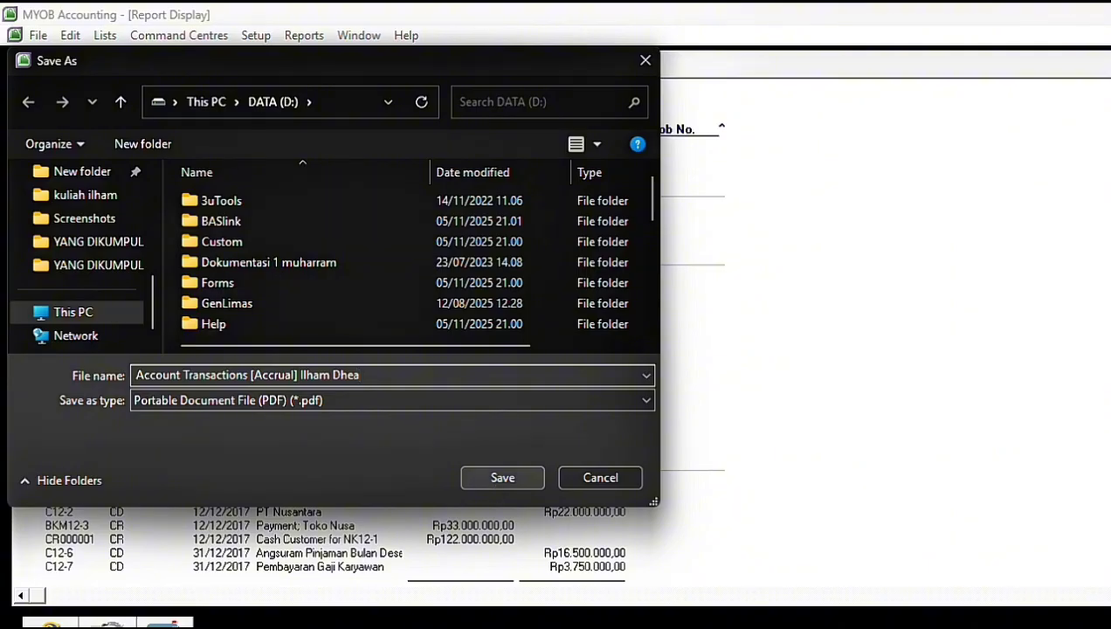
click(506, 478)
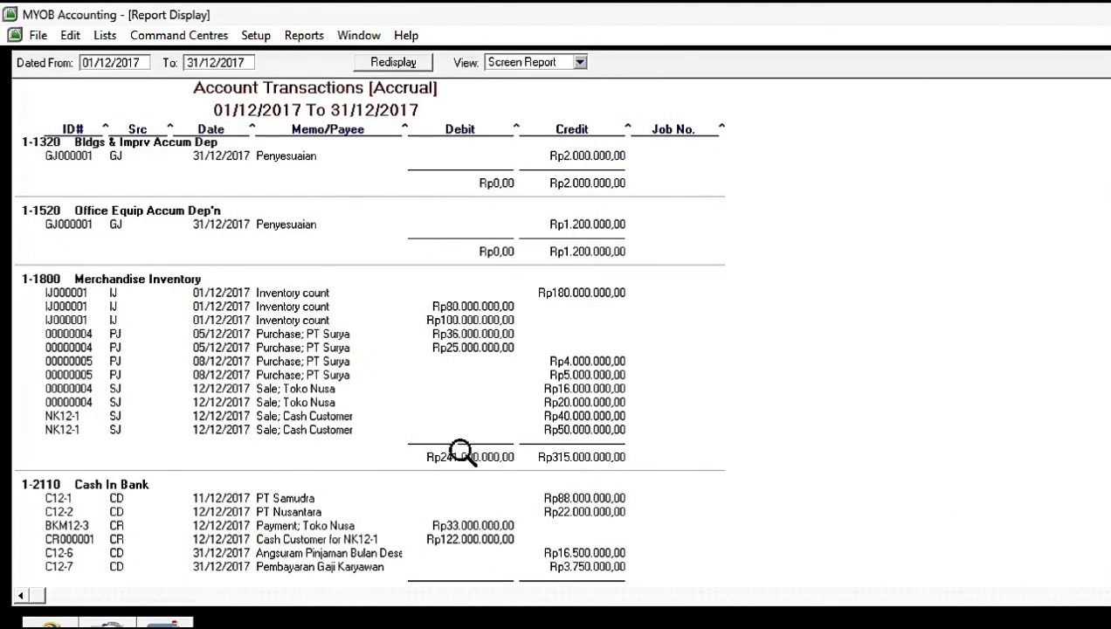
key(Escape)
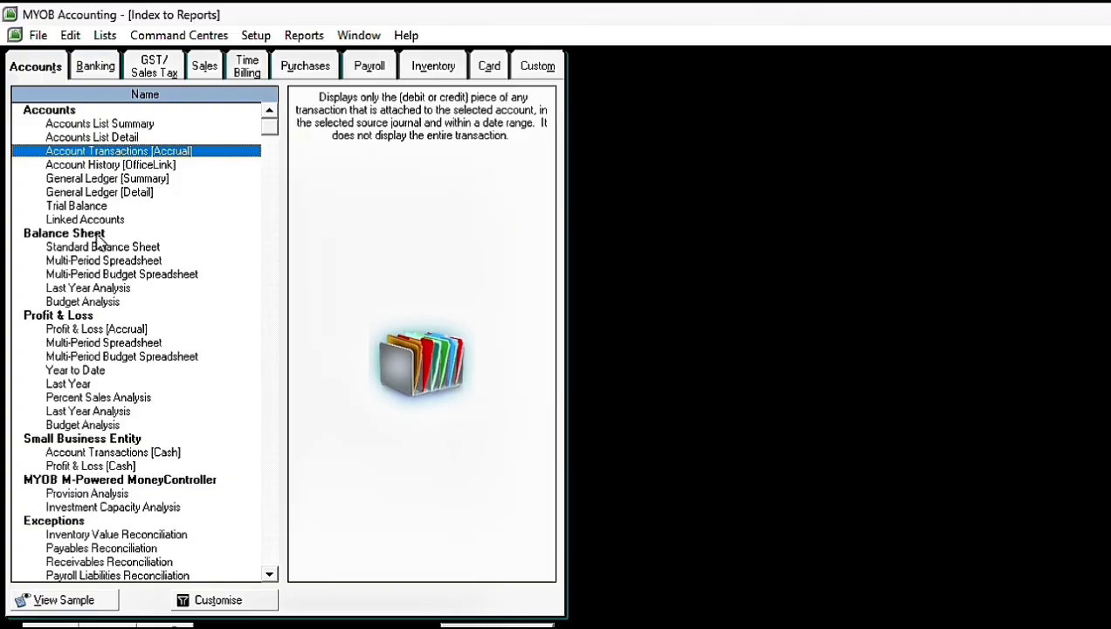
Step: Display the Standard Balance Sheet, export it as a PDF with the preparers' names added to its file name, and close it
click(99, 246)
double_click(122, 248)
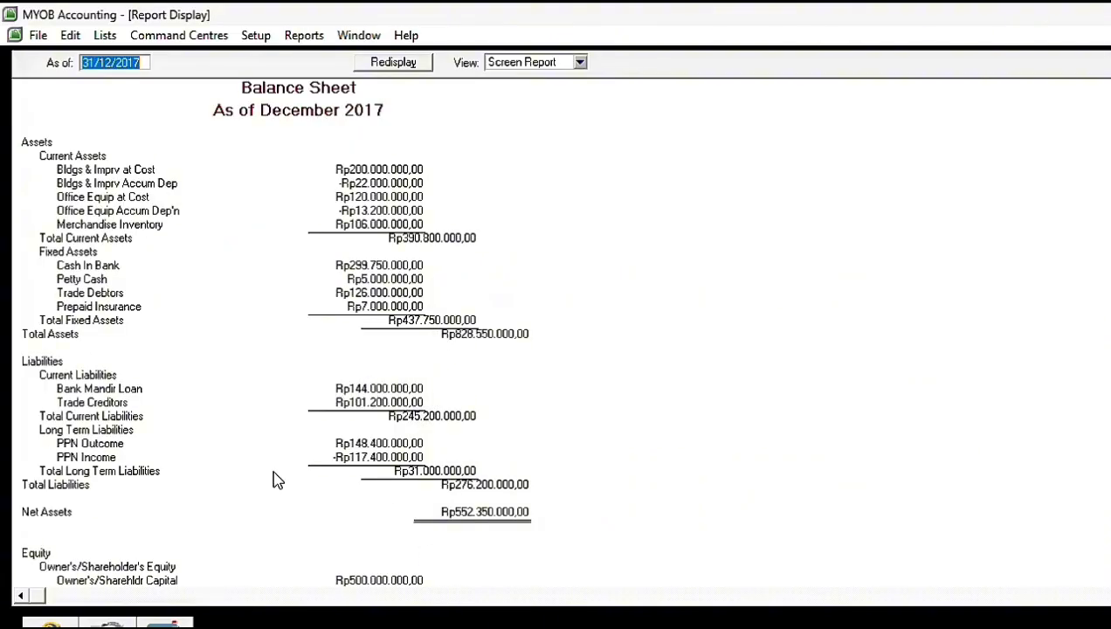
click(164, 622)
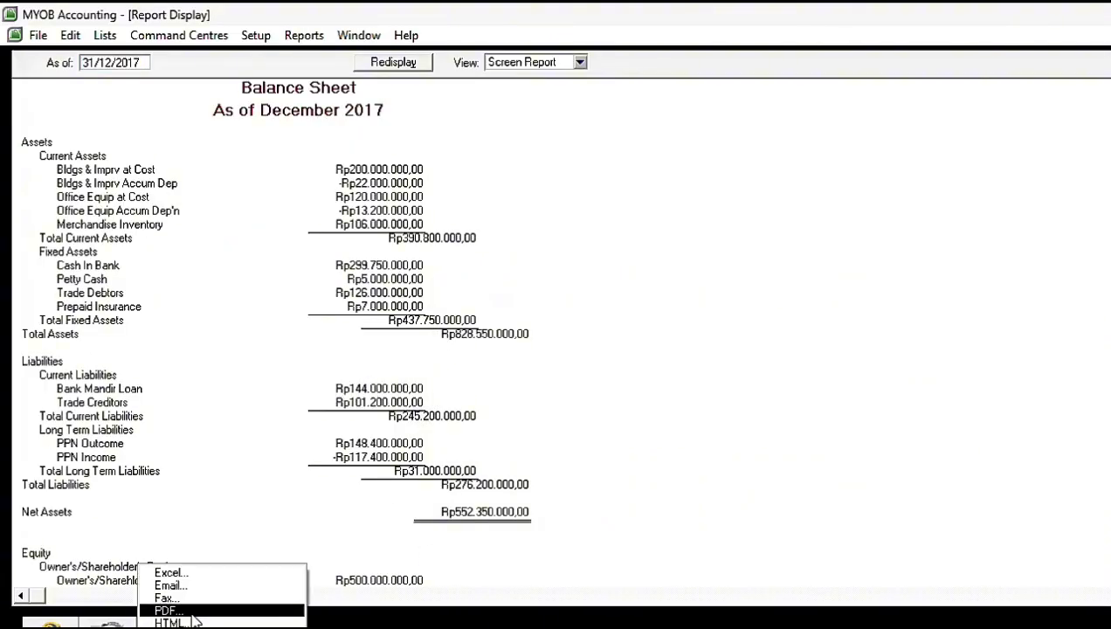
click(193, 611)
key(End)
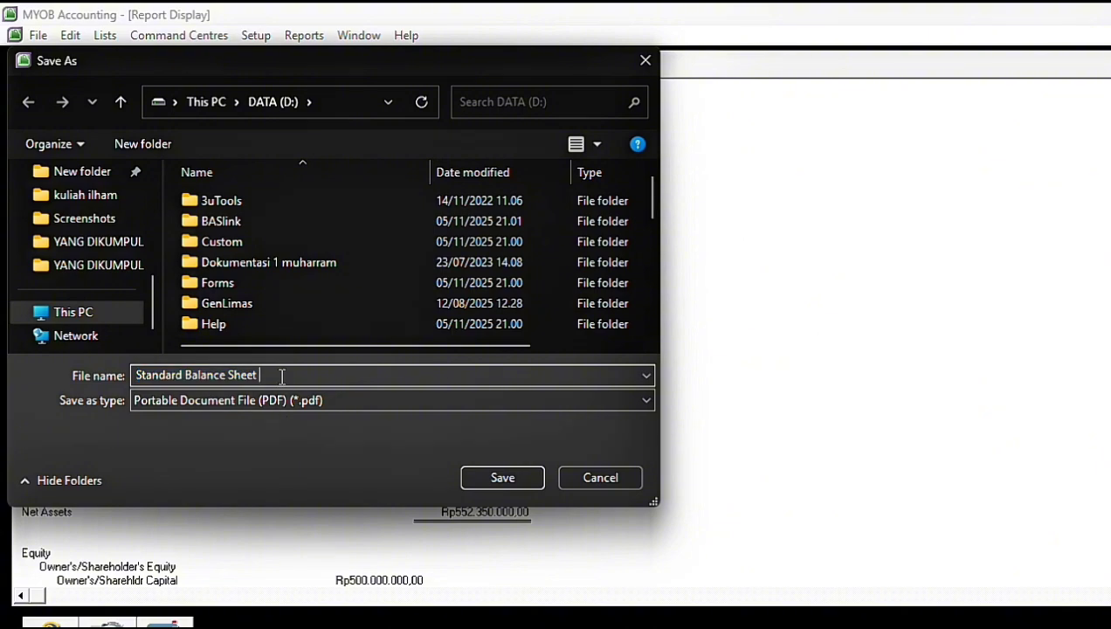
text(II)
key(Caps_Lock)
text(ham Dhea)
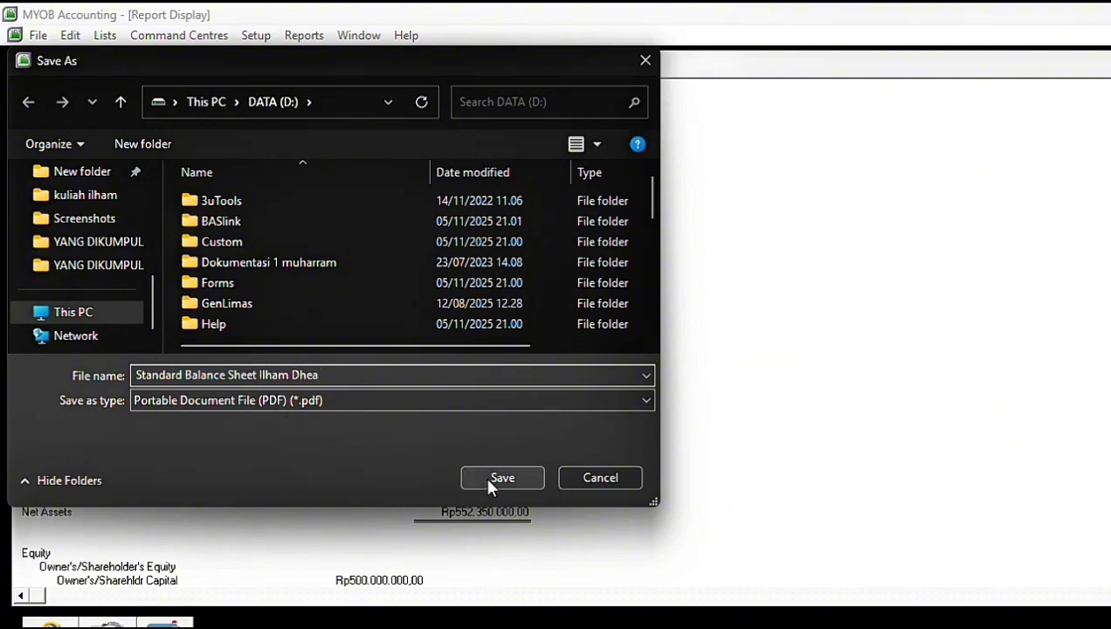
click(486, 477)
key(Escape)
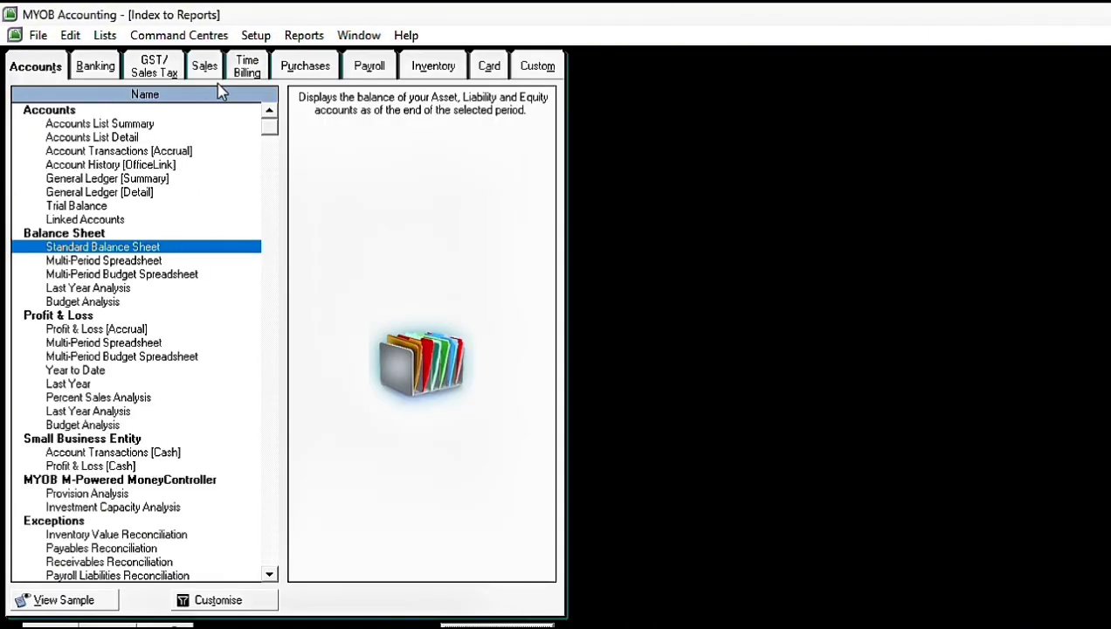
Step: Display the Profit & Loss [Accrual] report for December 2017
click(118, 326)
click(476, 626)
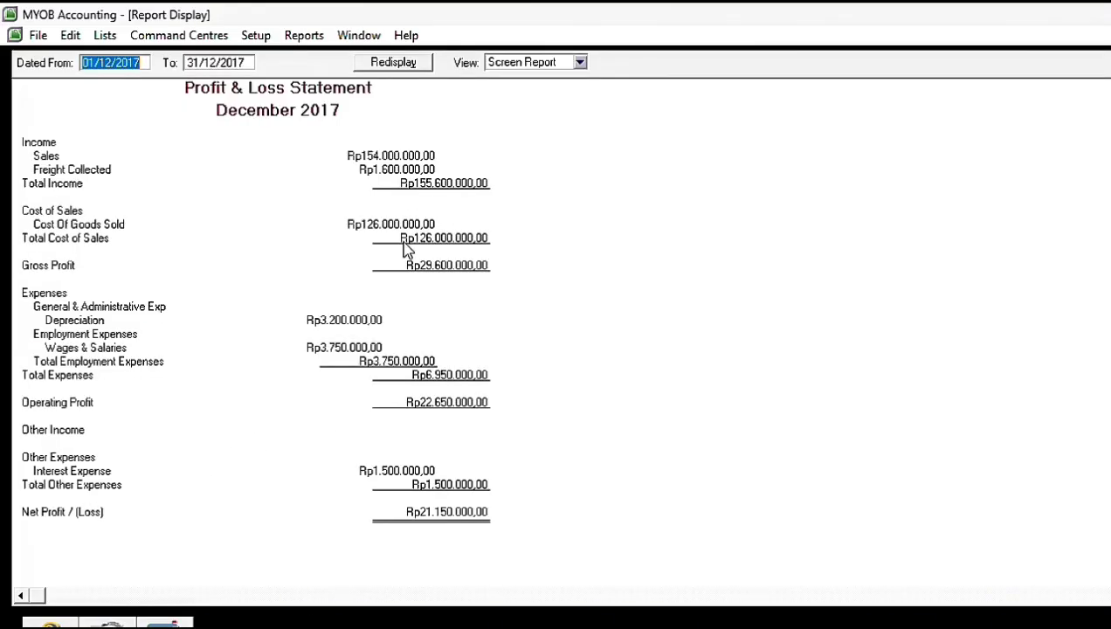
Step: Export the Profit & Loss report as a PDF to DATA (D:), adding the preparers' names to its file name, and close the report
click(166, 623)
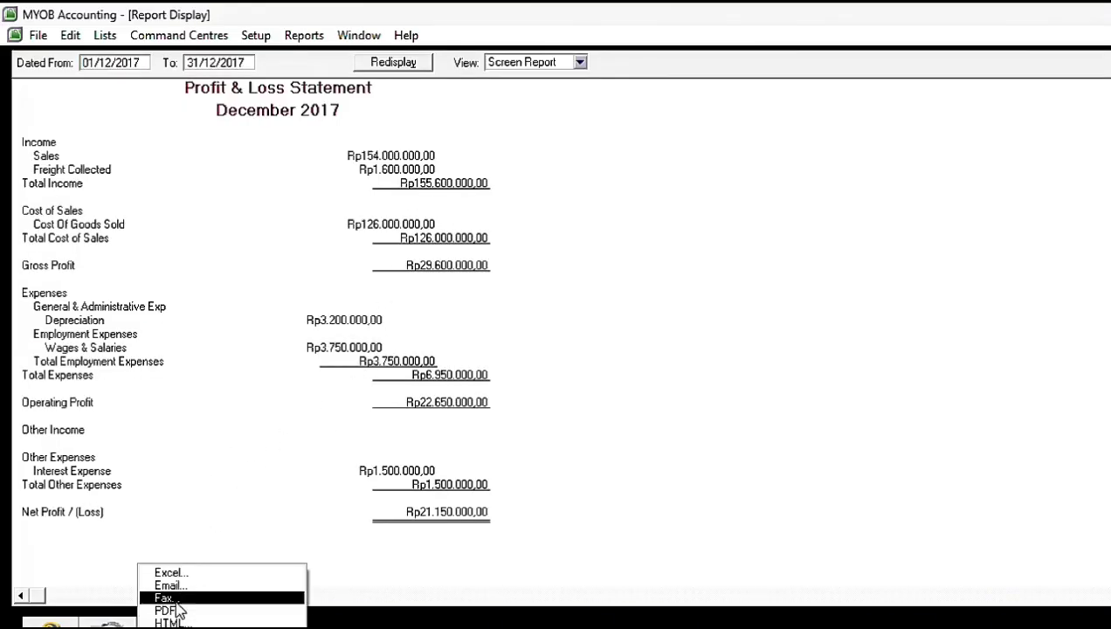
click(300, 612)
click(280, 373)
key(Caps_Lock)
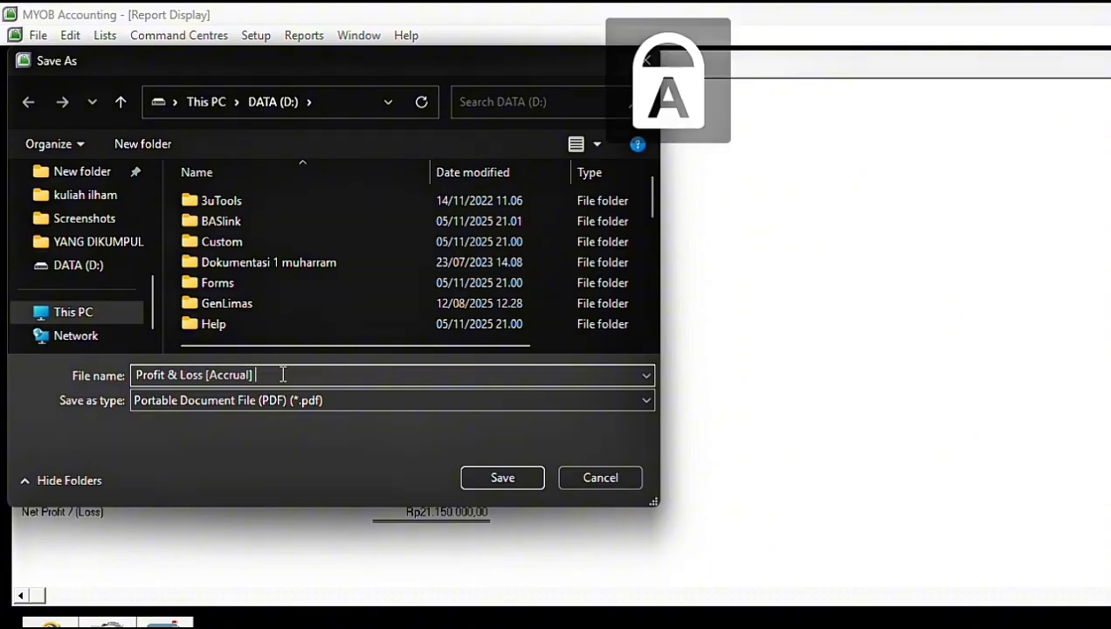
text(Ilham Dhea)
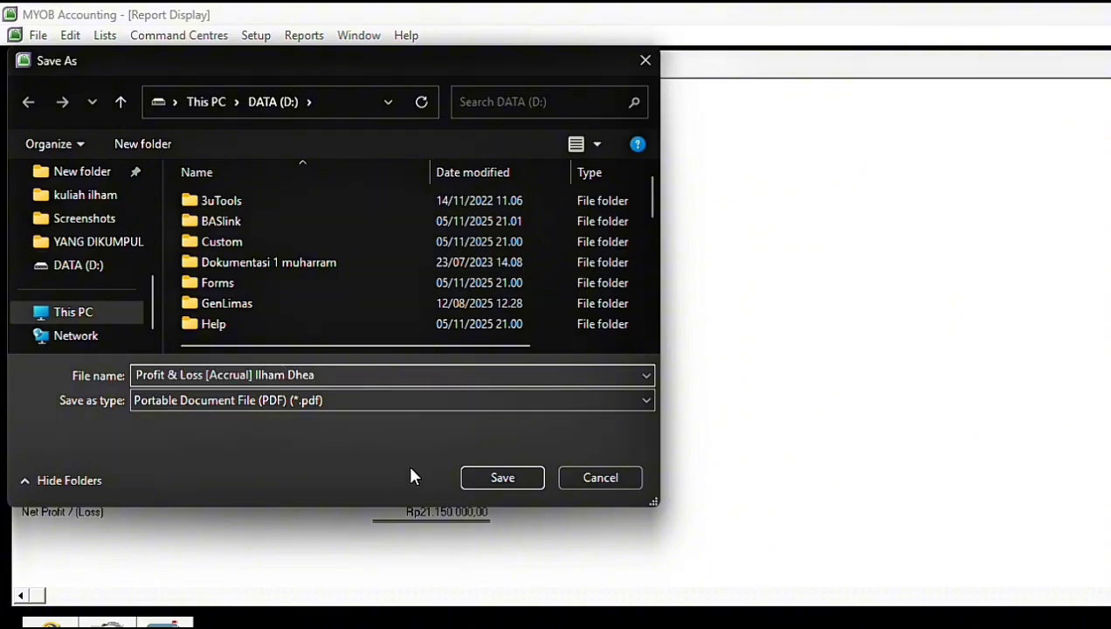
click(496, 480)
key(Escape)
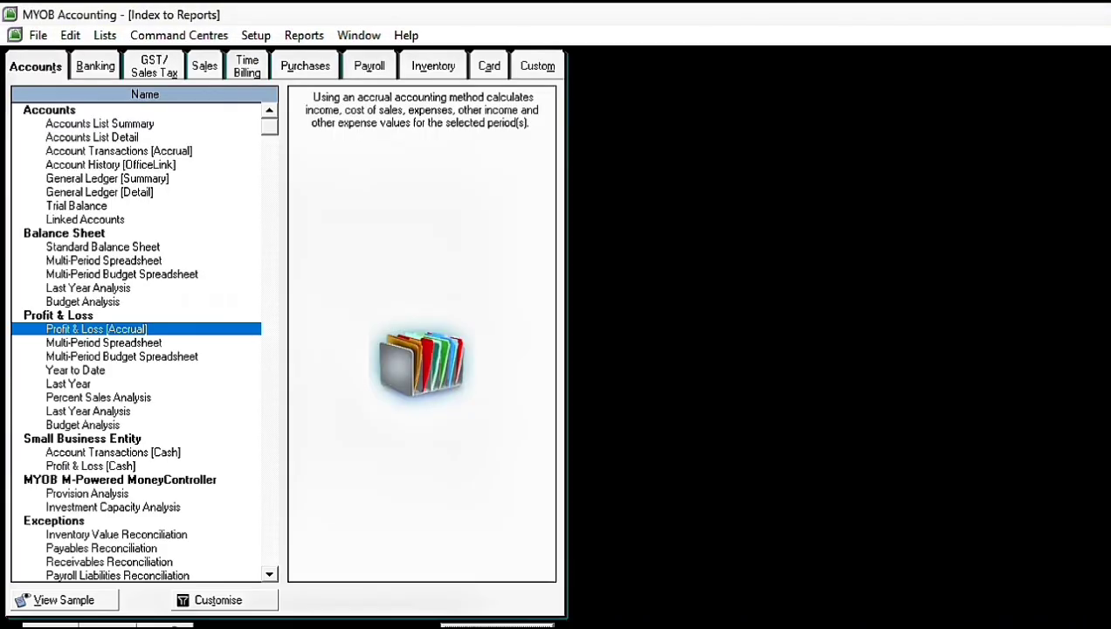
Step: Display the Bank Register report for December 2017 and widen its Deposit, Memo/Payee, ID# and Src columns
click(94, 66)
click(496, 626)
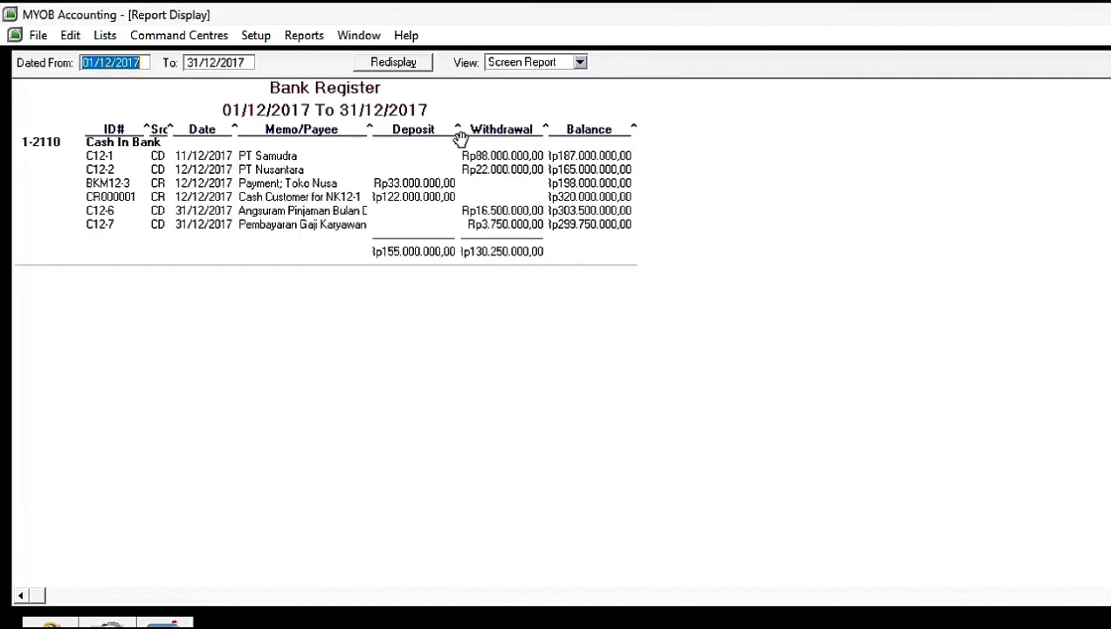
drag(457, 131, 504, 140)
drag(369, 131, 456, 133)
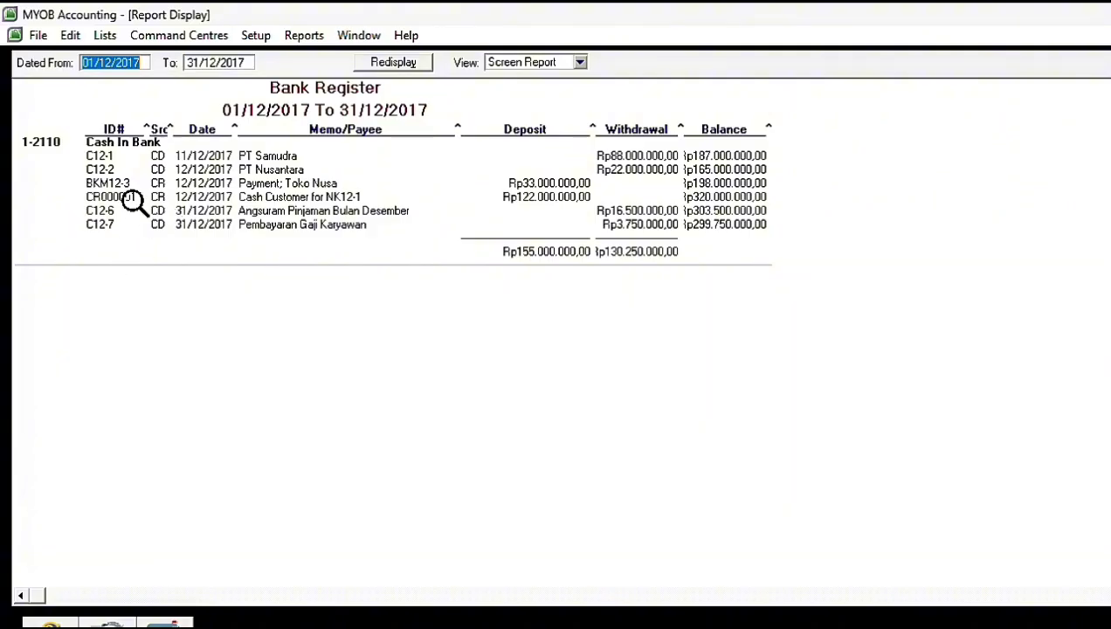
mouse_move(173, 129)
mouse_down()
mouse_move(201, 129)
mouse_move(172, 129)
mouse_up()
Step: Export the Bank Register as a PDF to DATA (D:), adding the preparers' names to its file name
click(164, 624)
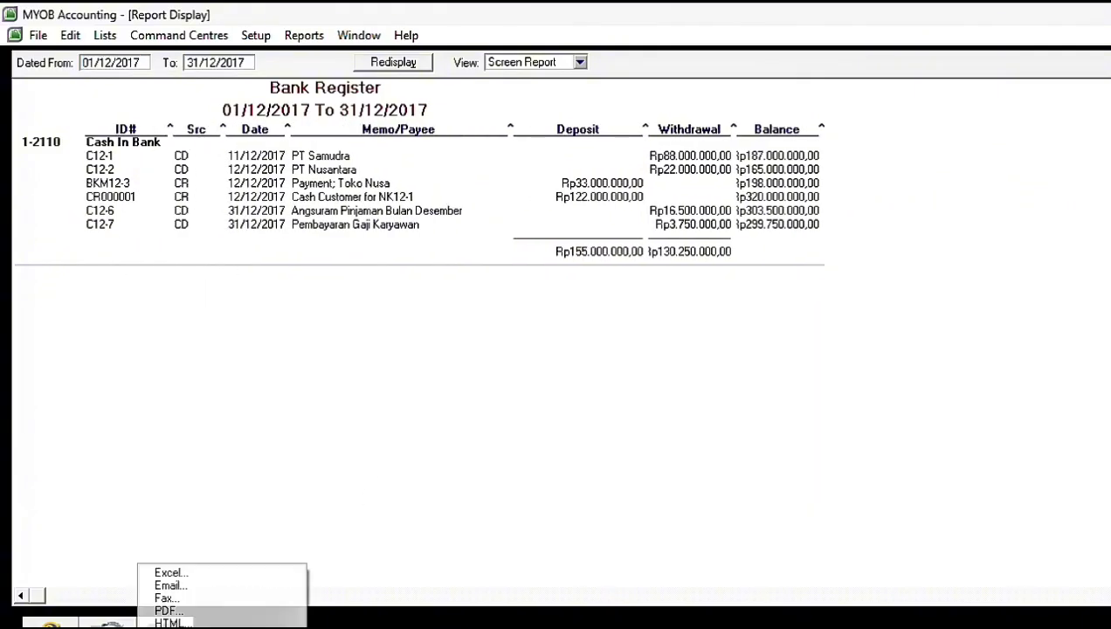
click(158, 609)
click(246, 375)
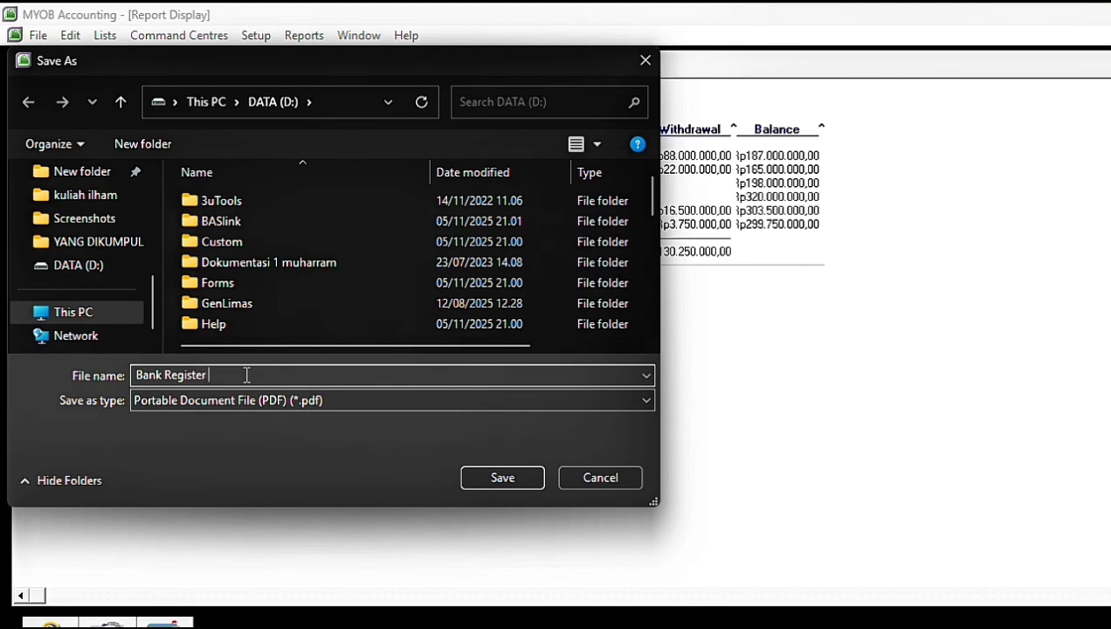
text(Ilham Dhea)
click(481, 472)
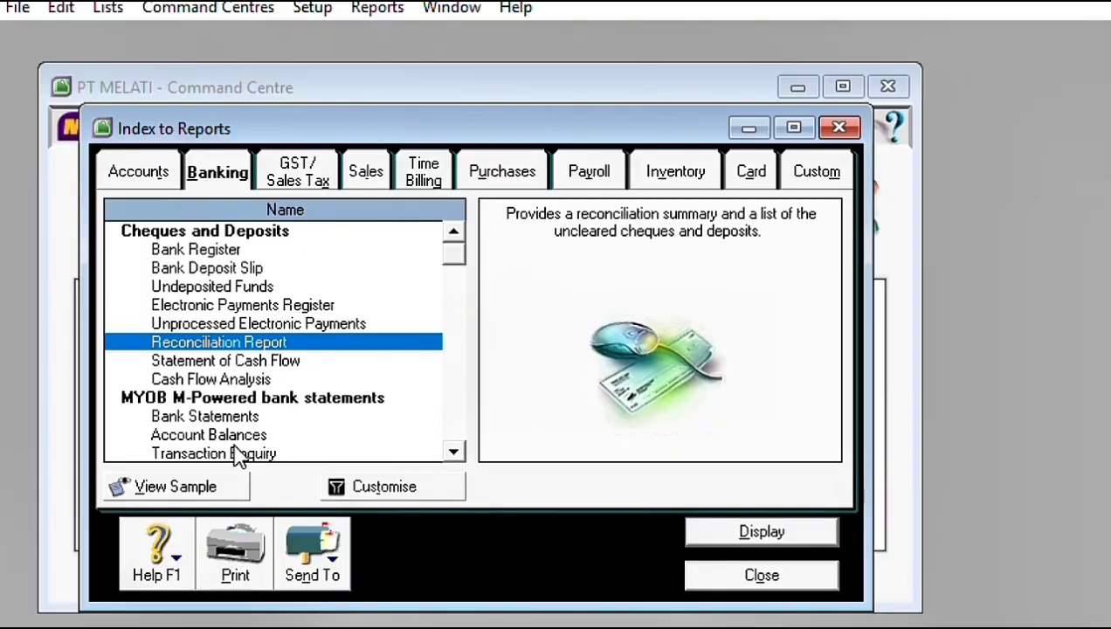
Step: Display the Reconciliation Report for all accounts with statement date 31/12/2017 and maximise its window
click(369, 494)
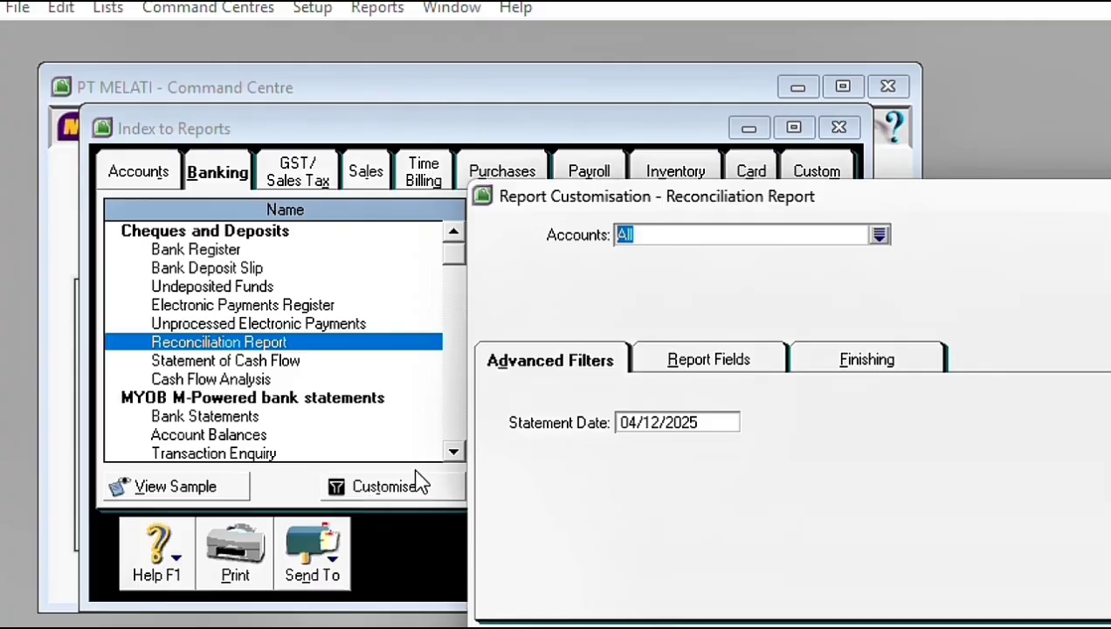
click(654, 422)
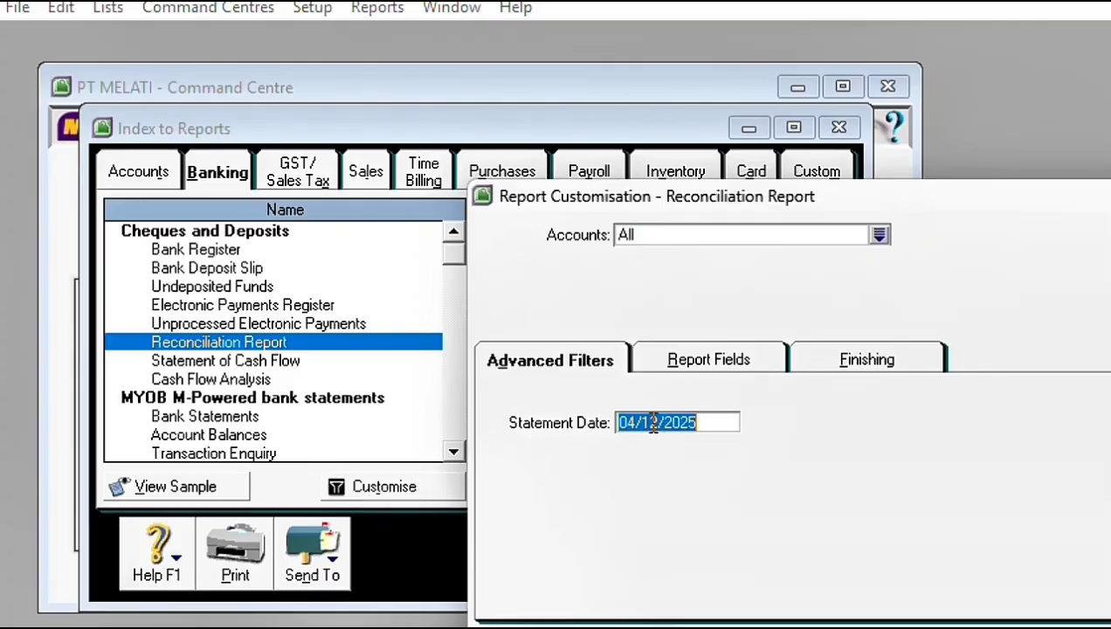
text(31/12/17)
key(Return)
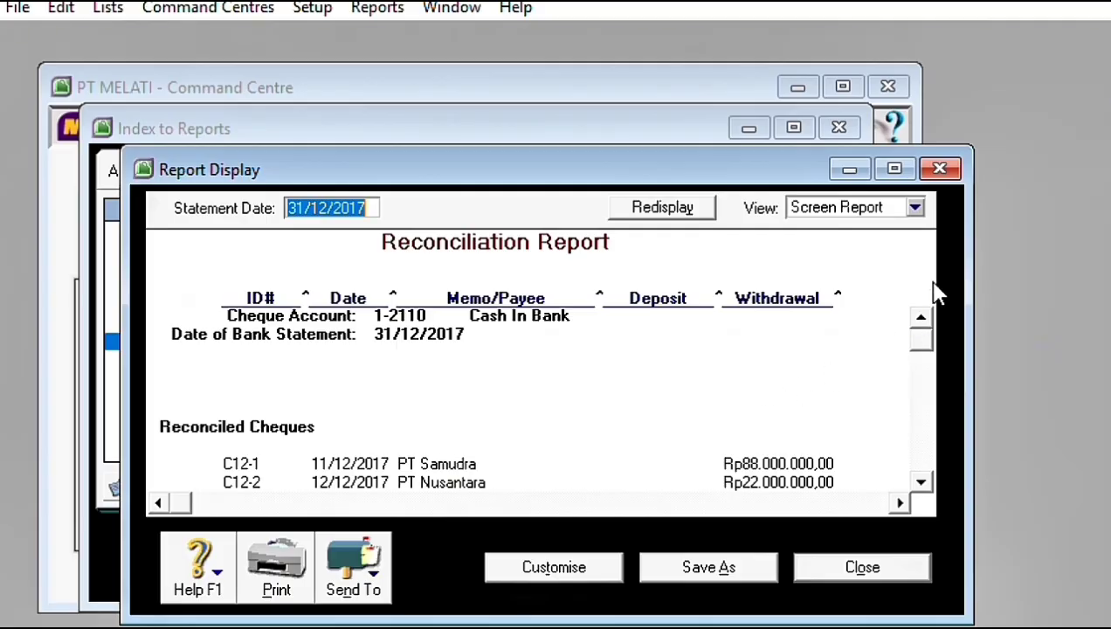
click(892, 172)
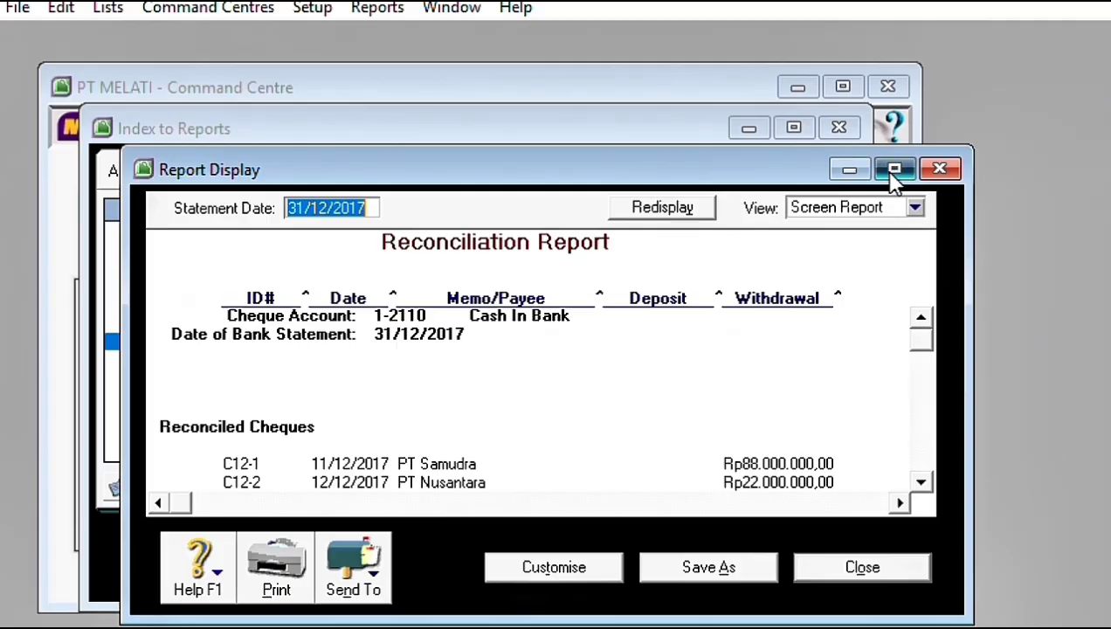